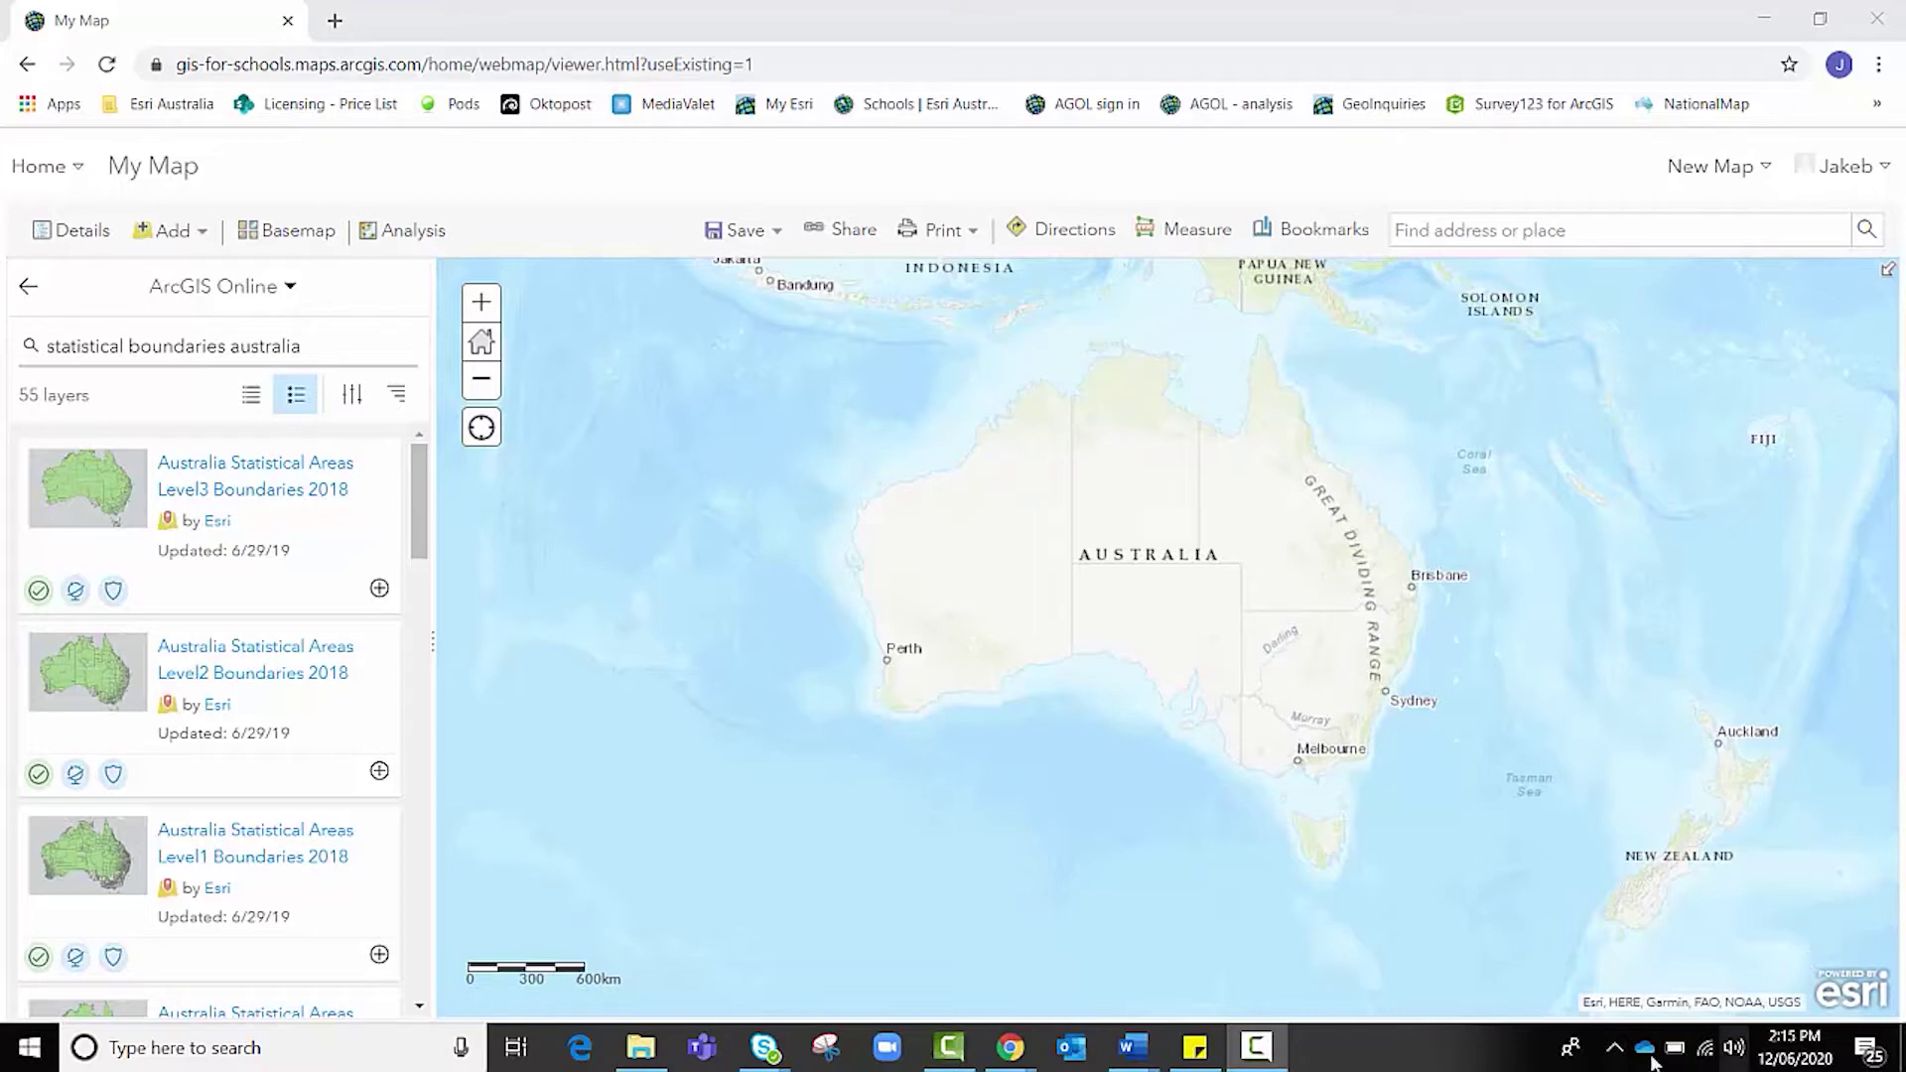
# Add the Australia Statistical Areas Level2 Boundaries 2018 layer from ArcGIS Online search results.
pyautogui.click(201, 235)
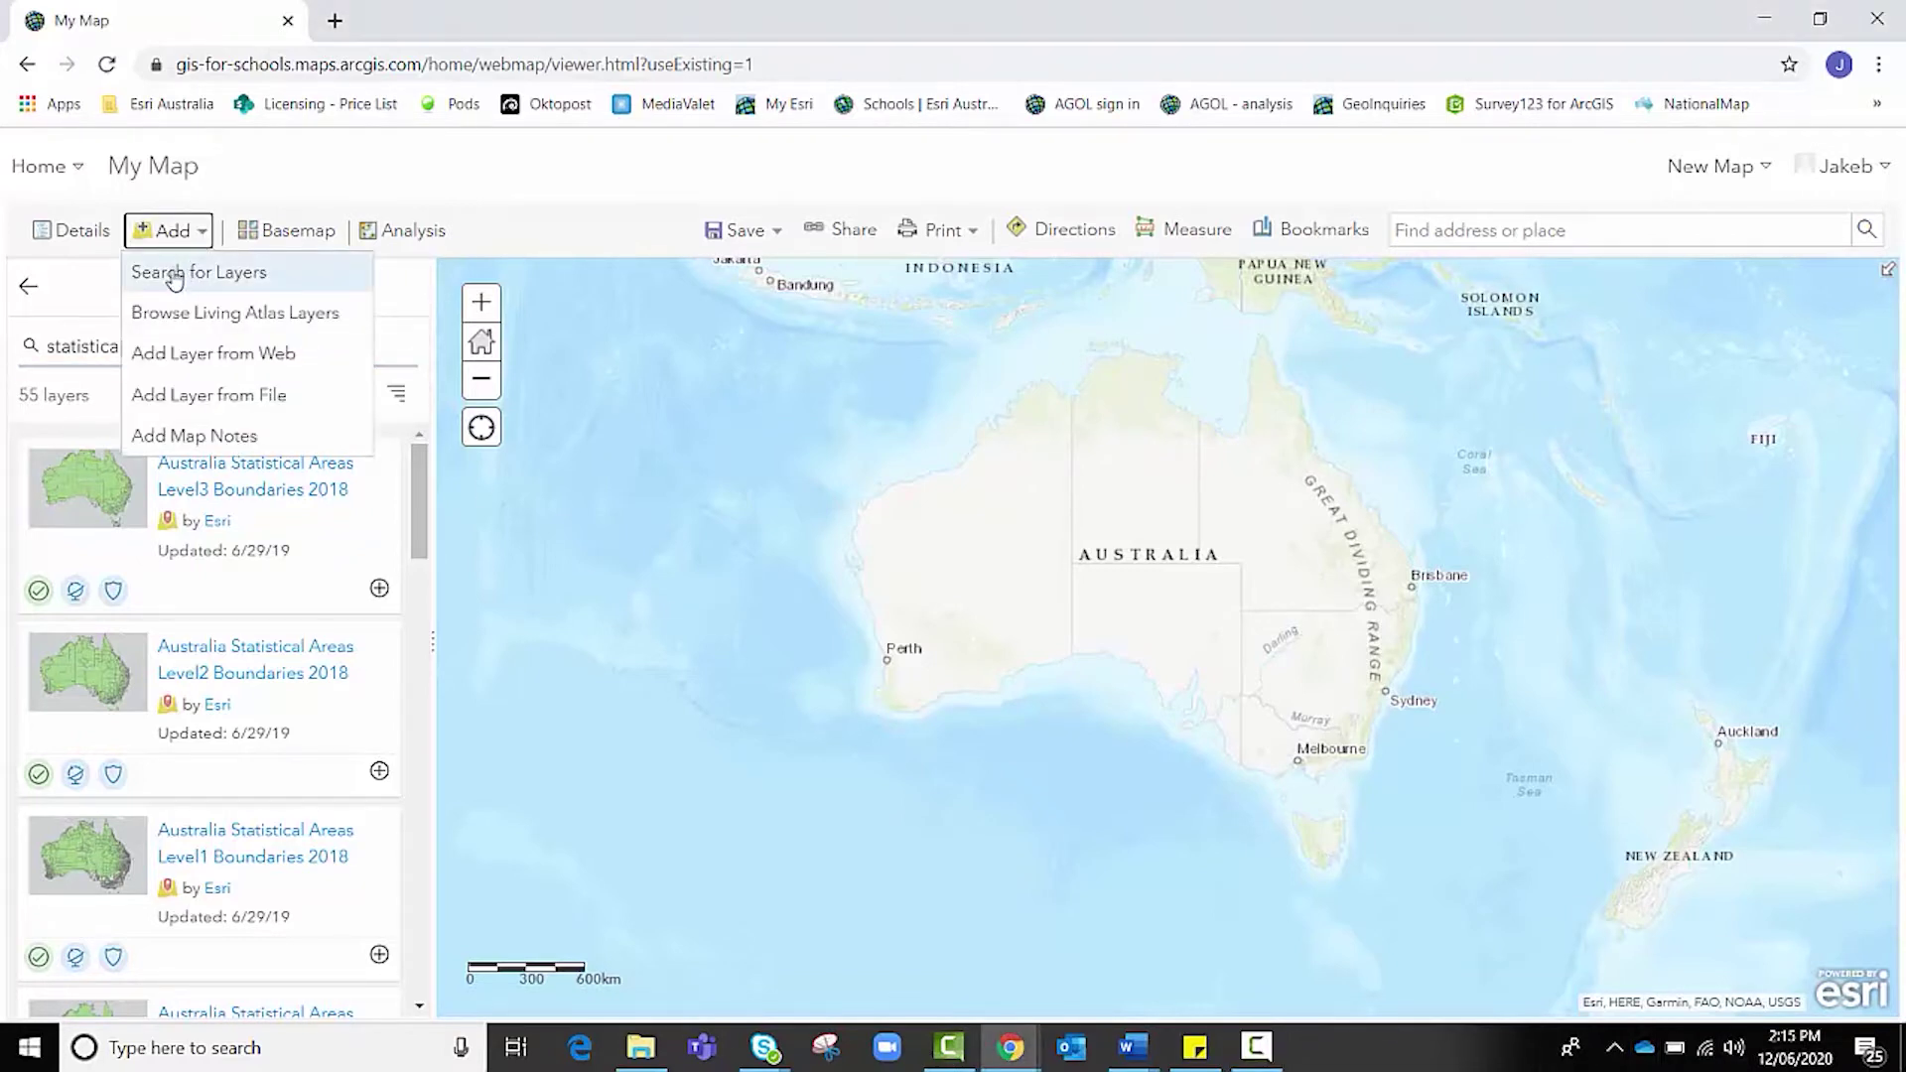
pyautogui.click(164, 272)
pyautogui.click(161, 288)
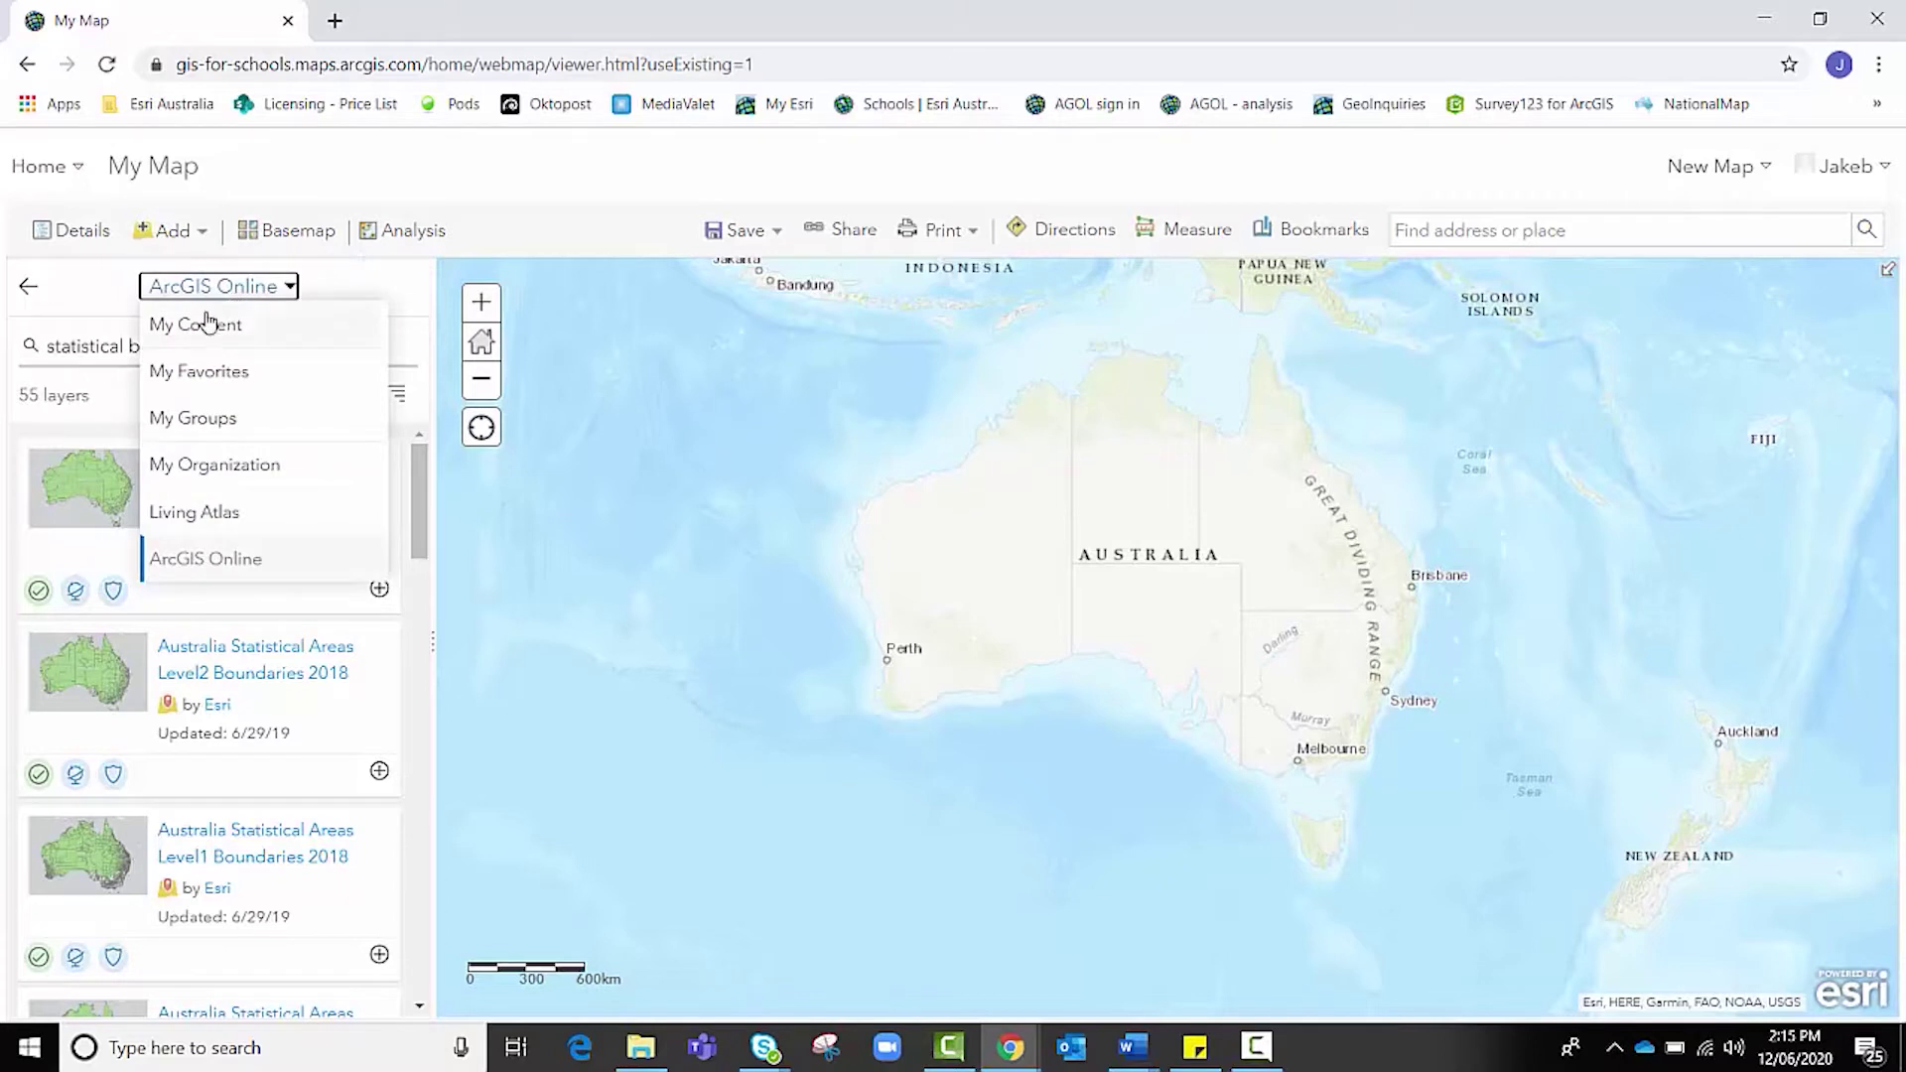
pyautogui.click(227, 554)
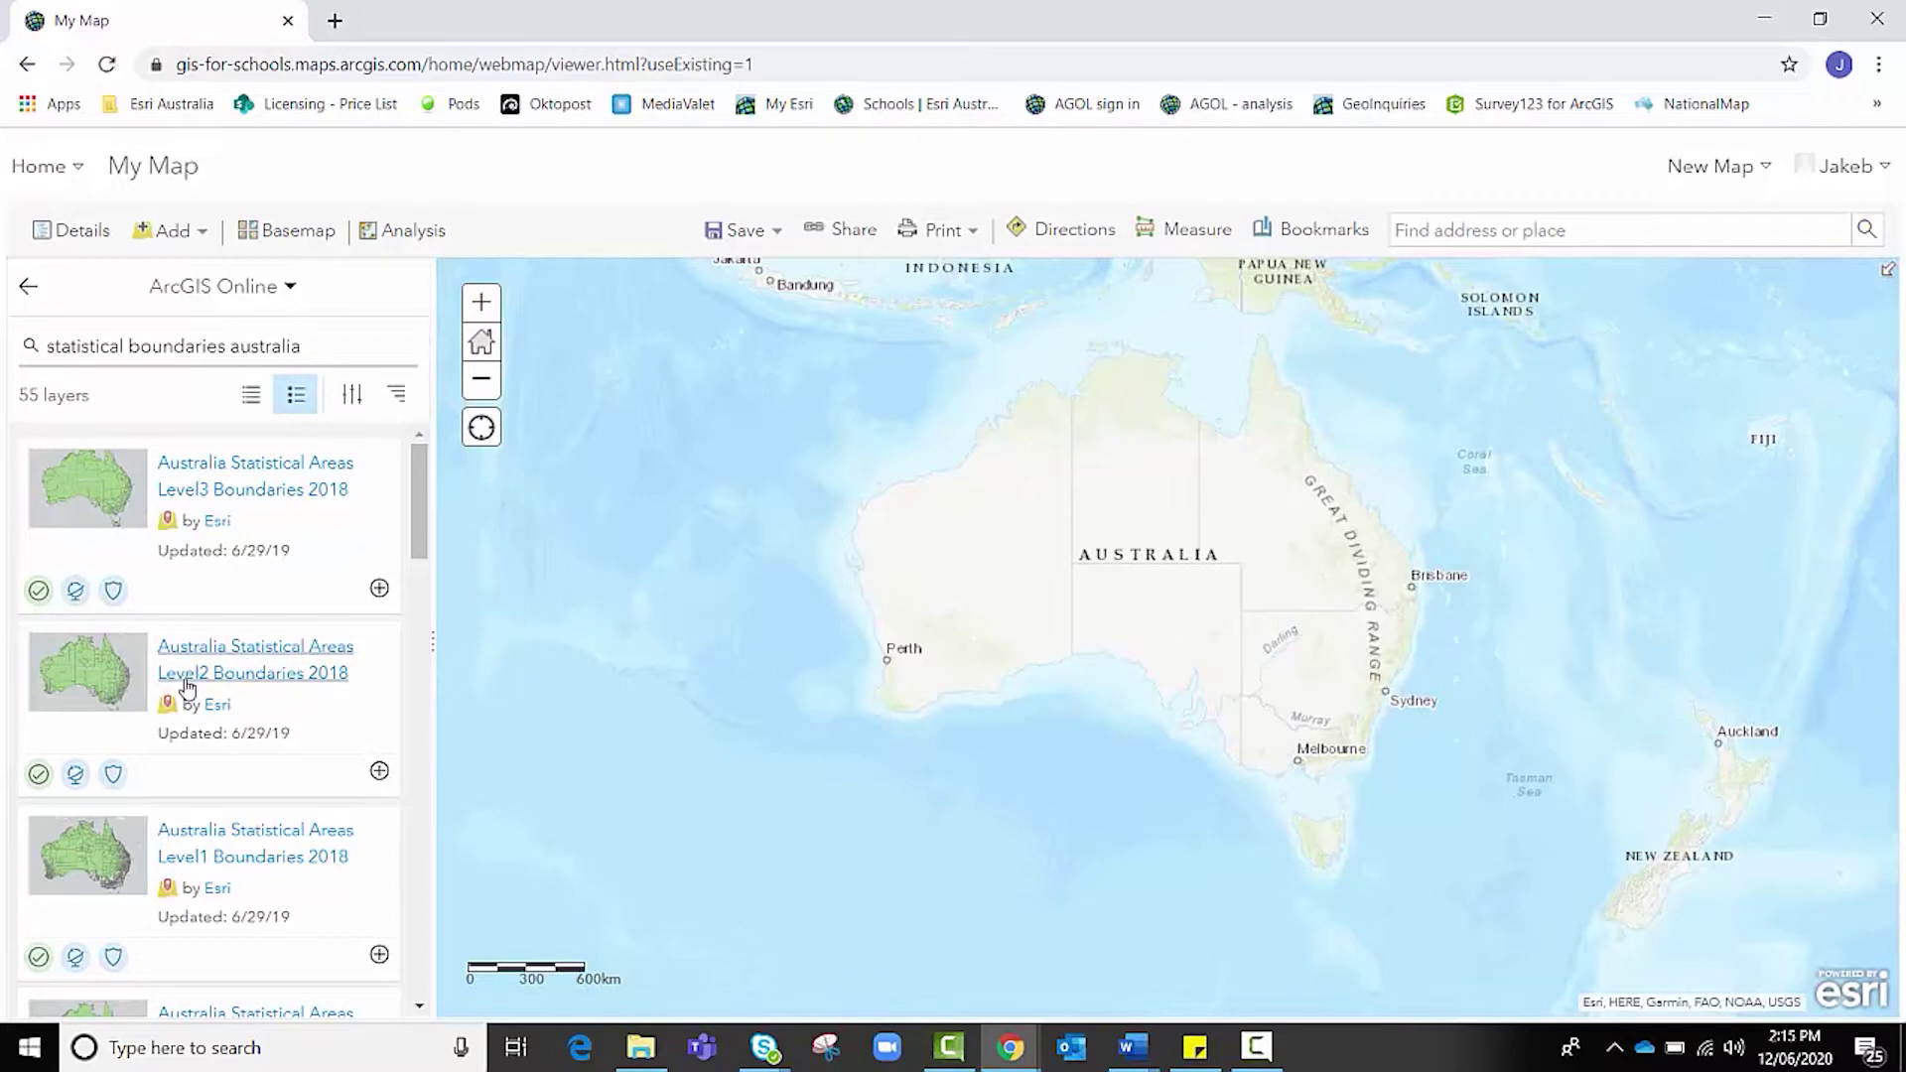
pyautogui.click(381, 773)
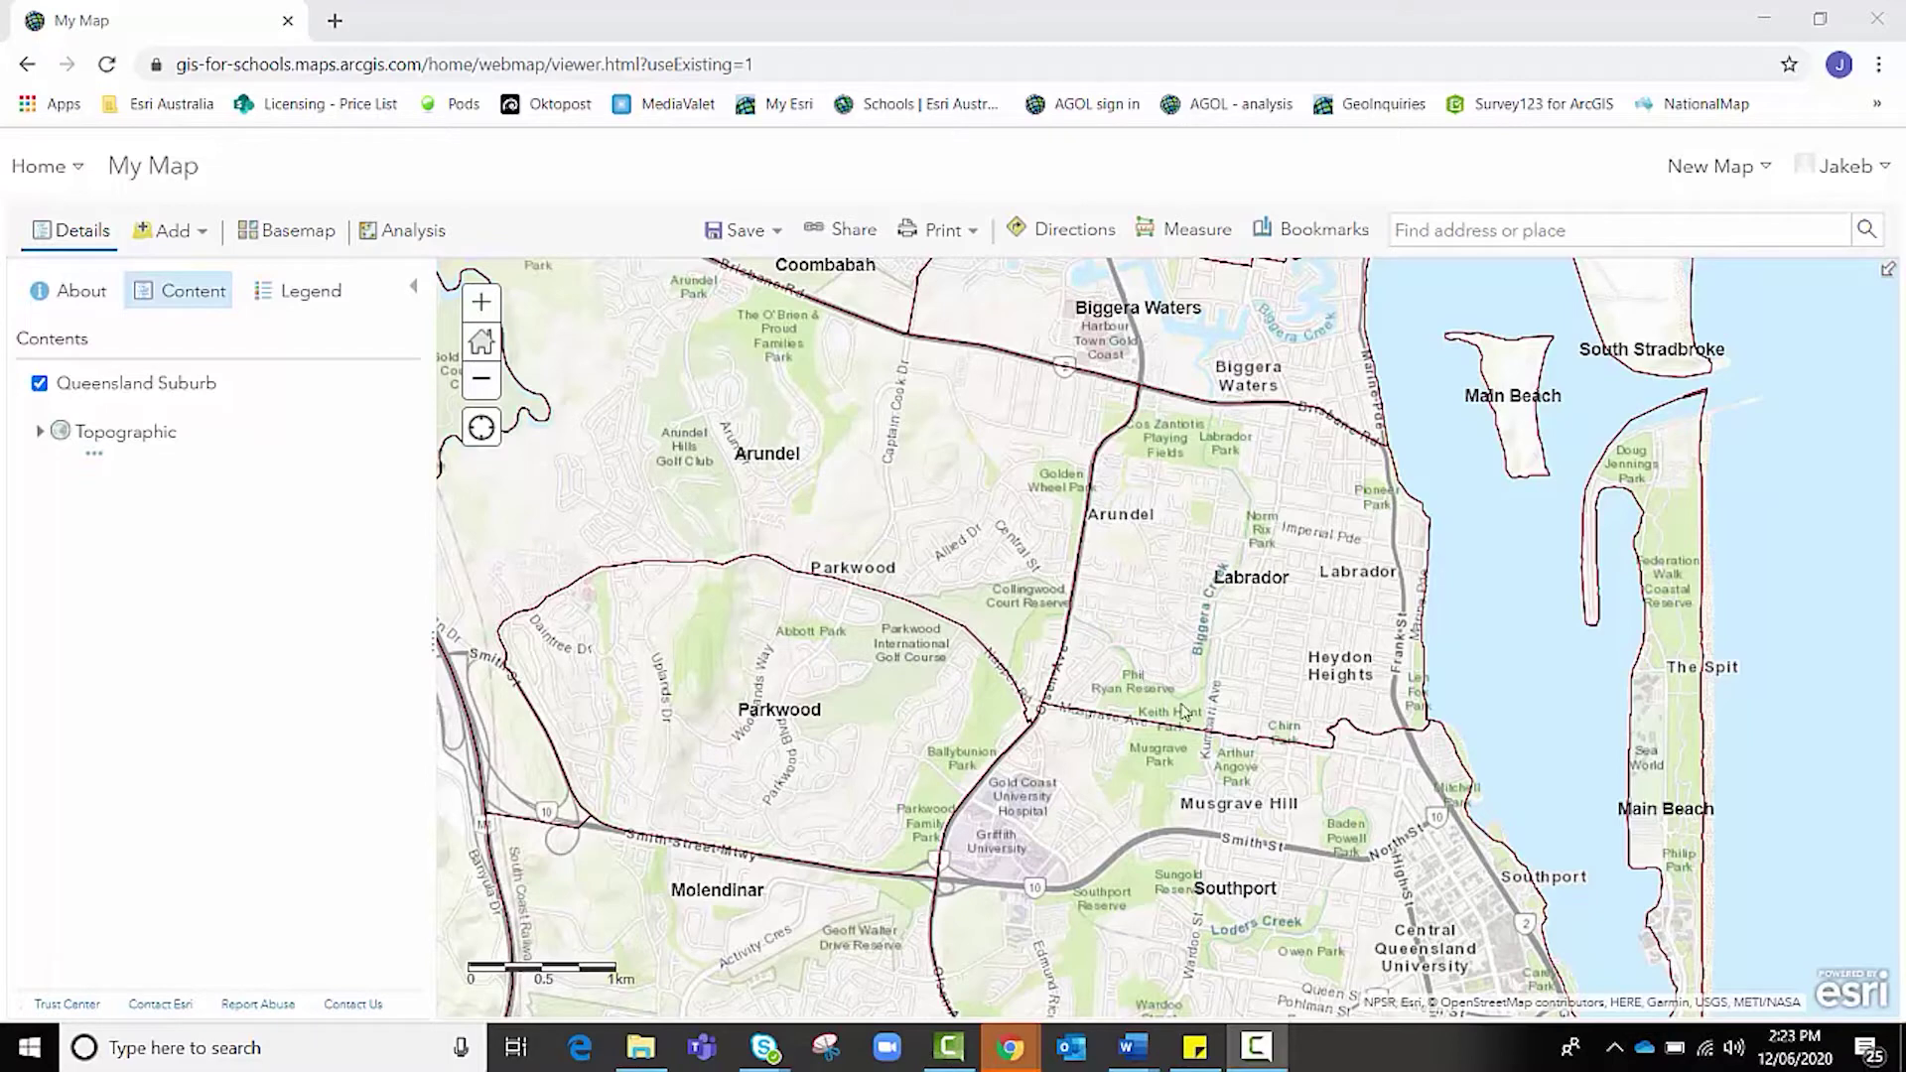
# Show the Labrador suburb popup with Gold Coast City and 5.75 sq km.
pyautogui.click(1417, 686)
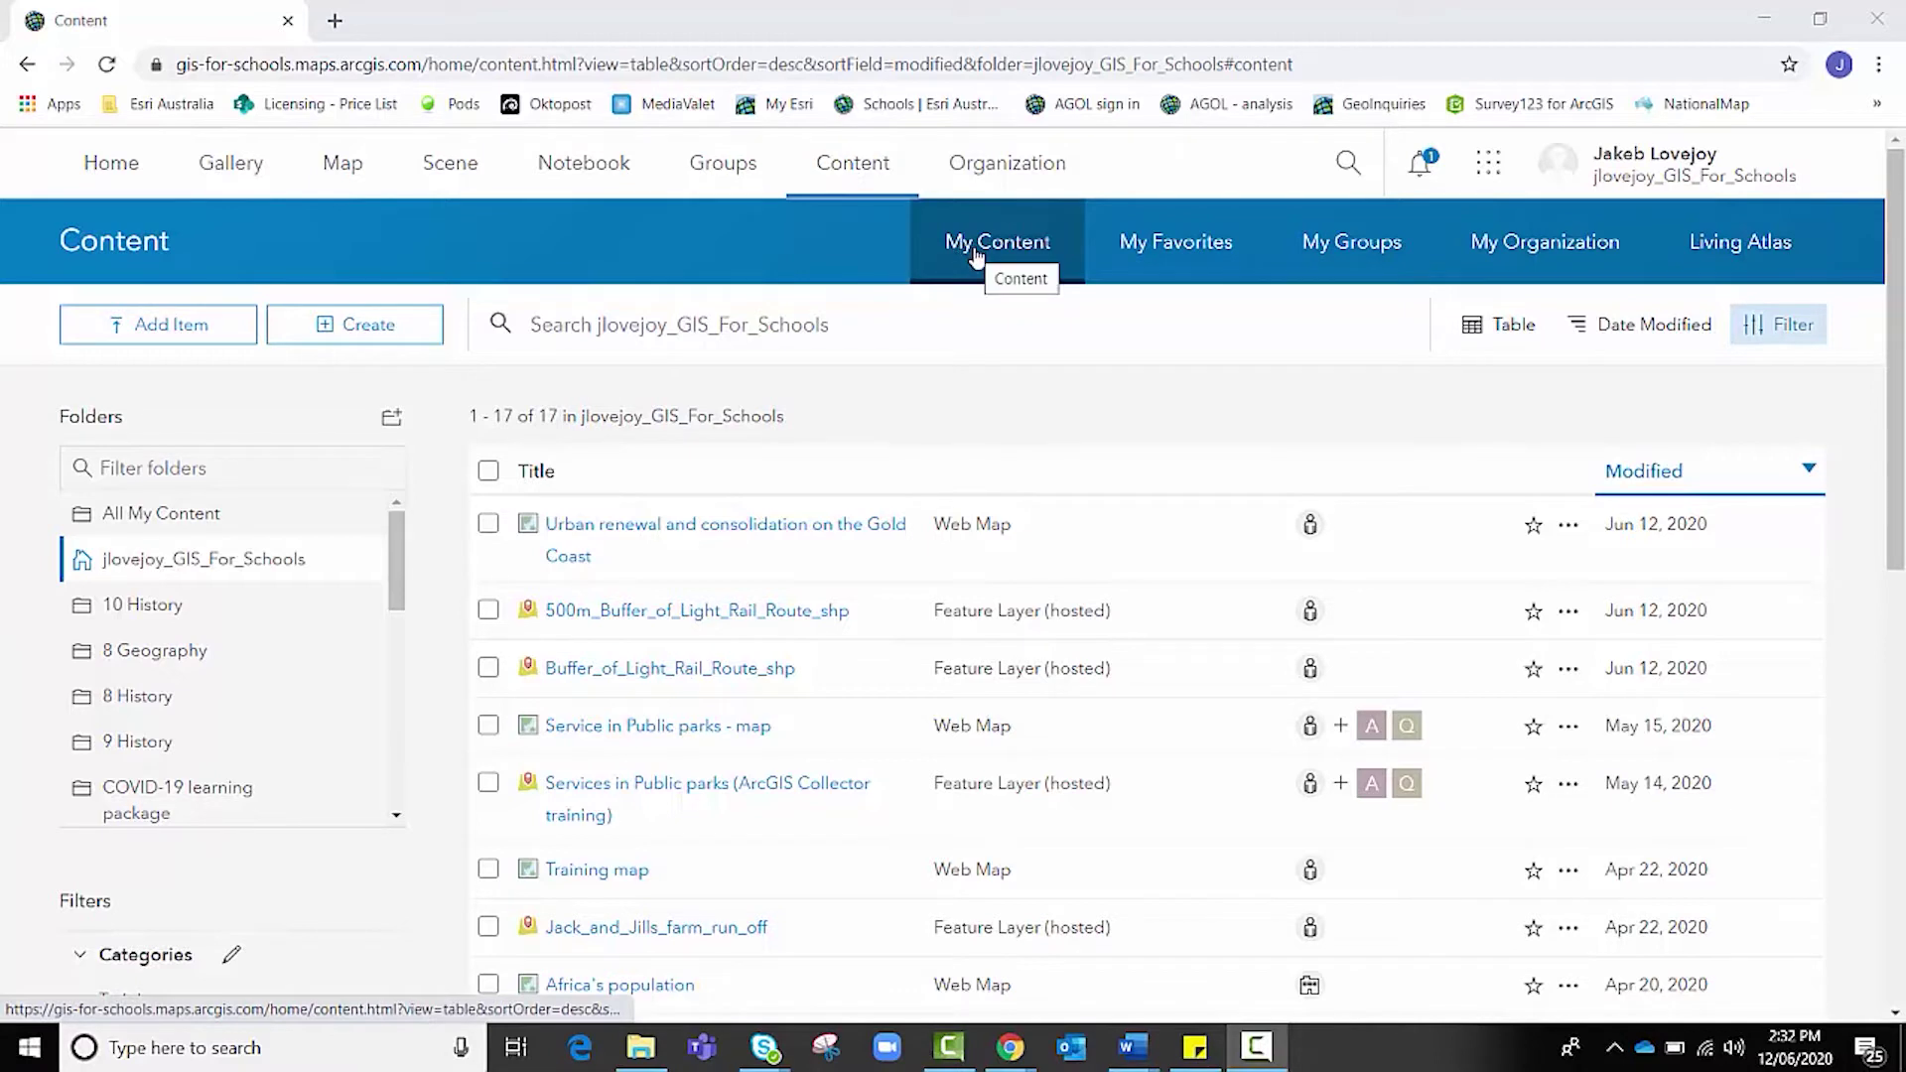
# Start a new feature layer built from the Polygons template.
pyautogui.click(326, 334)
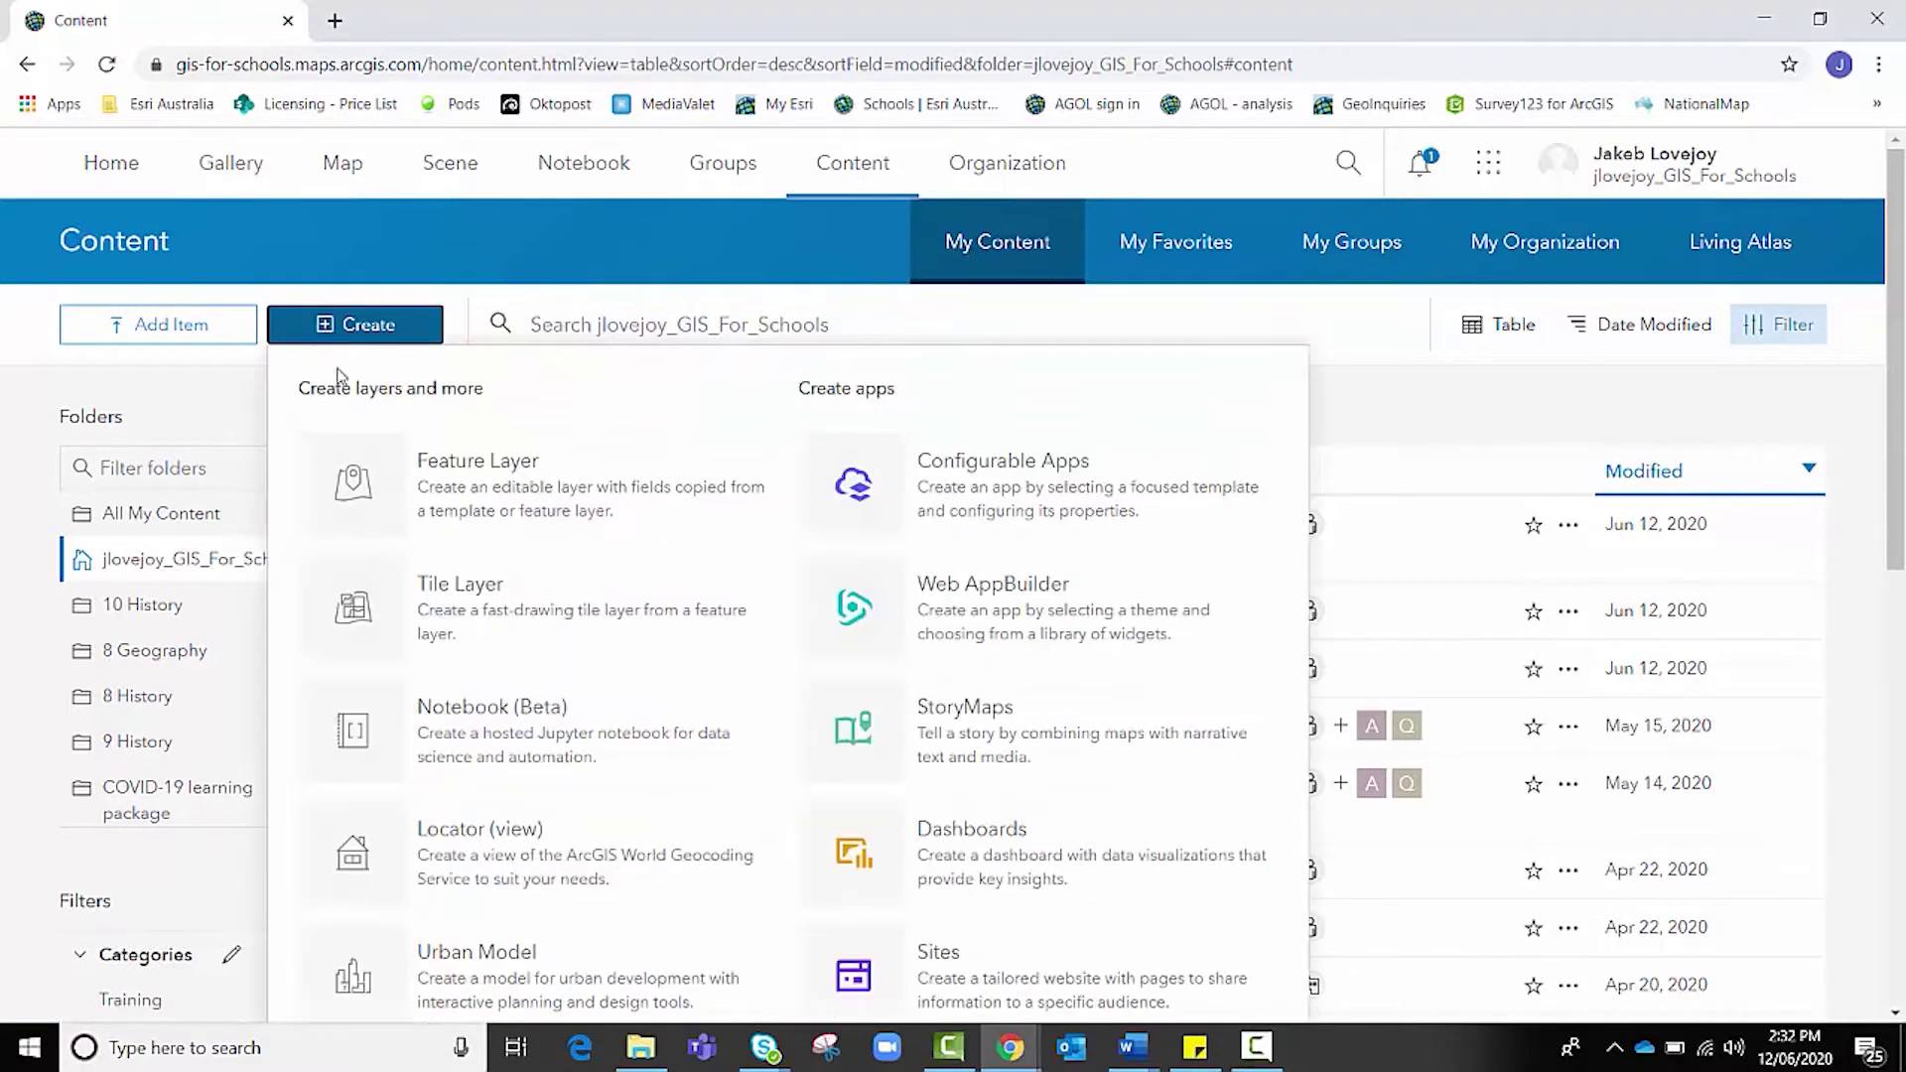
pyautogui.click(429, 467)
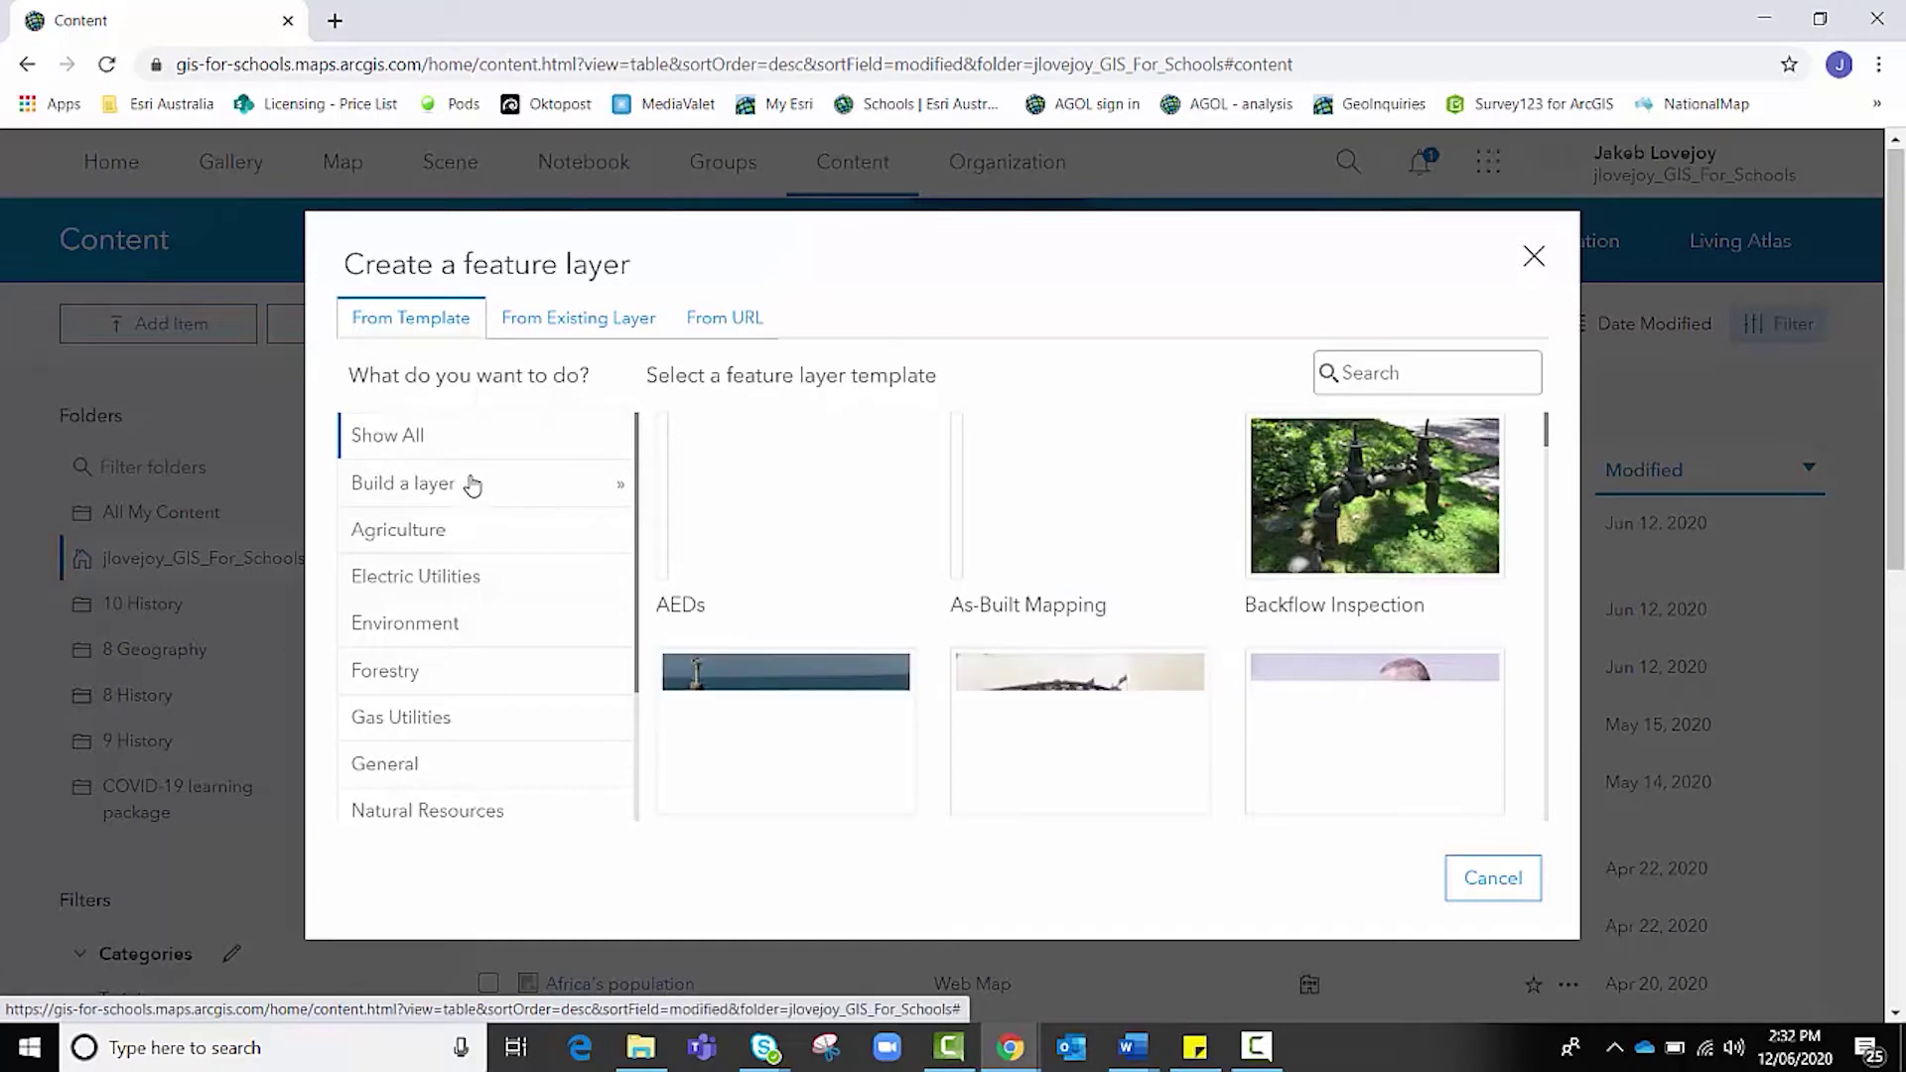
pyautogui.click(417, 484)
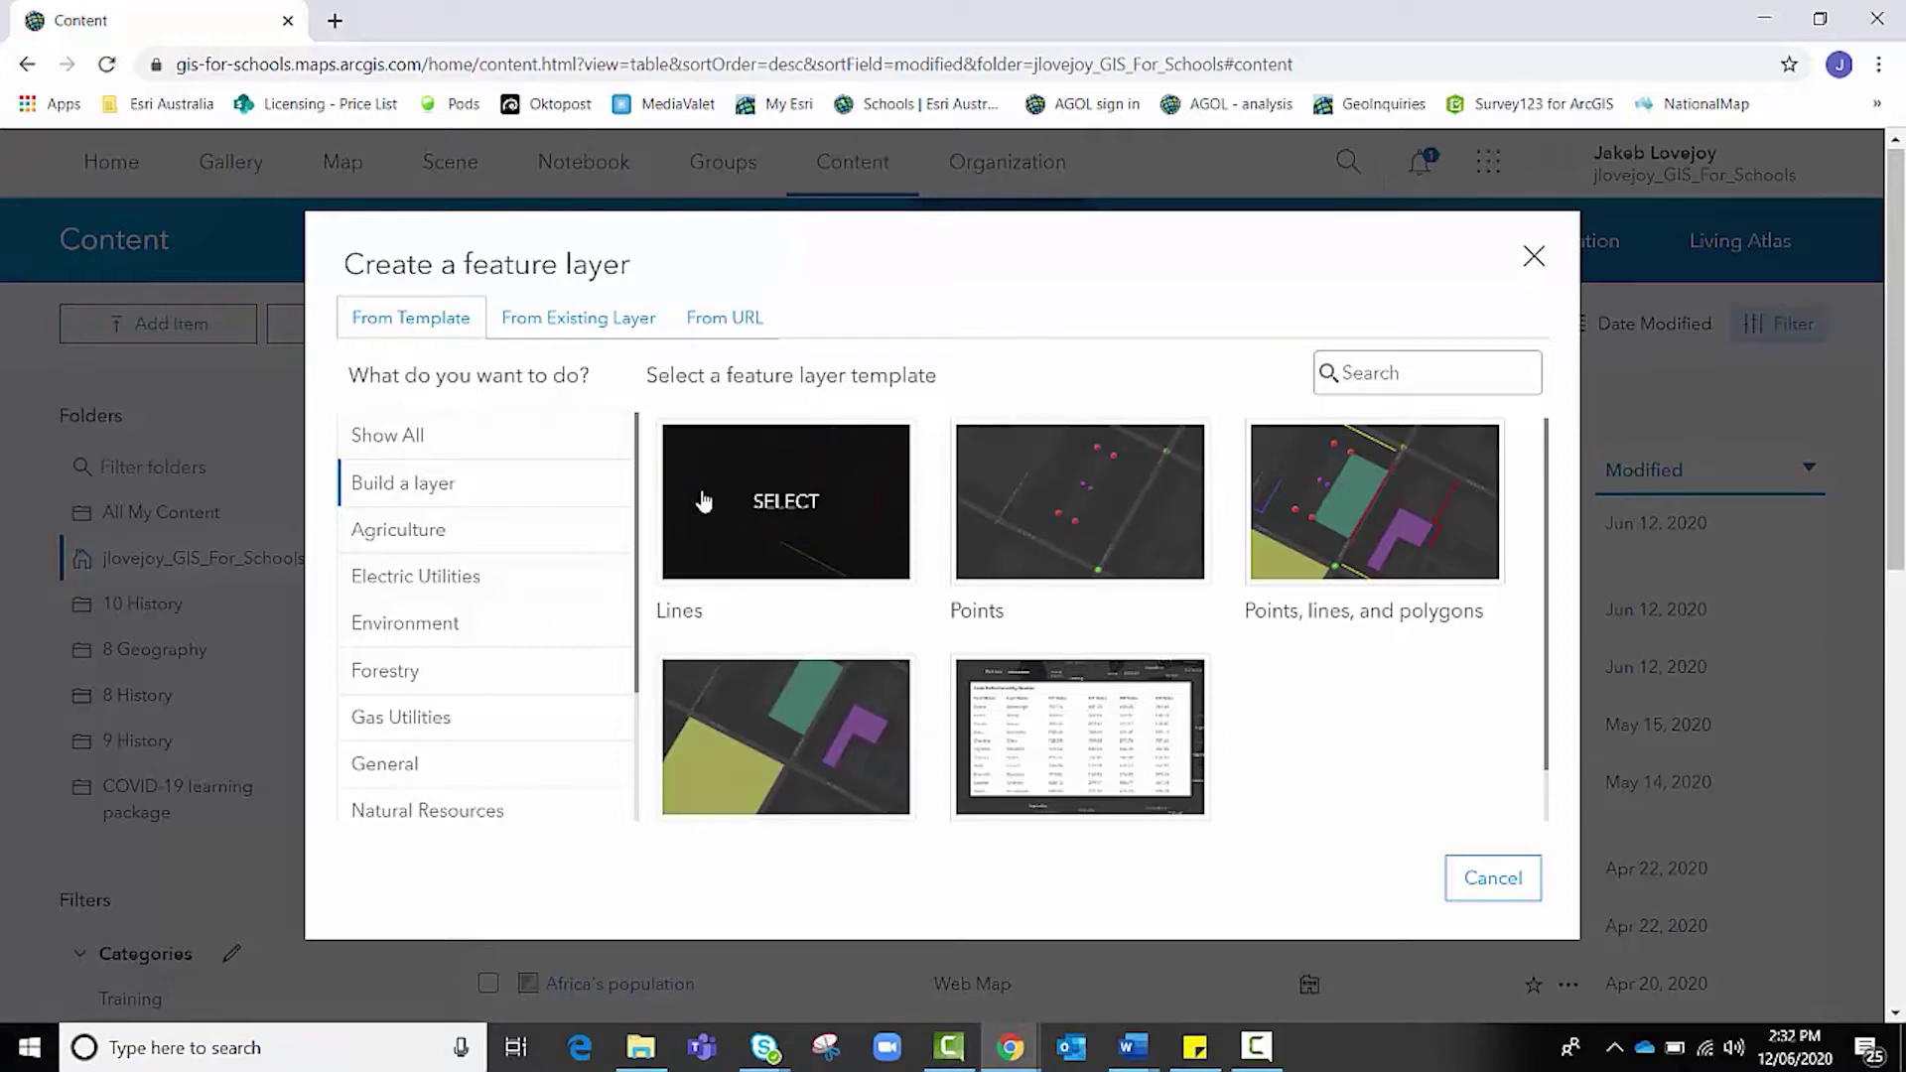
pyautogui.scroll(-1, 703, 503)
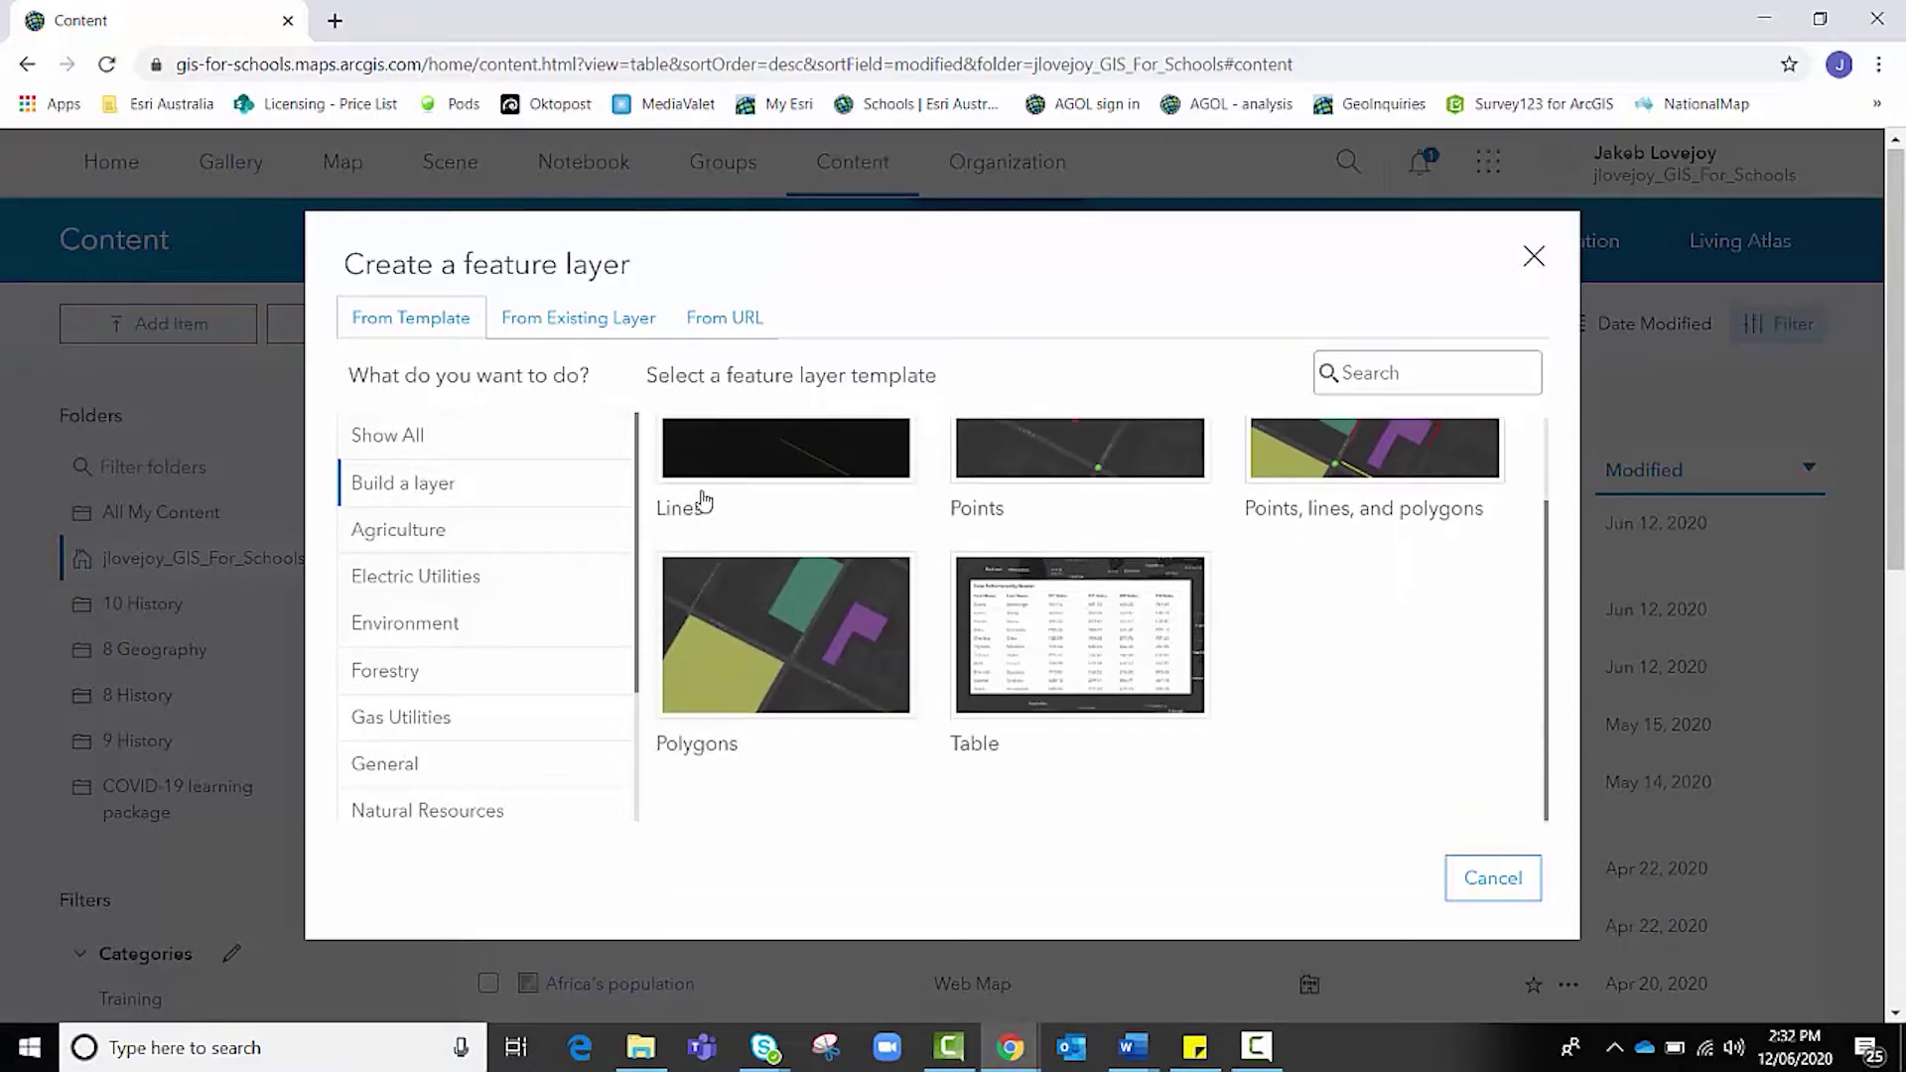
pyautogui.click(730, 625)
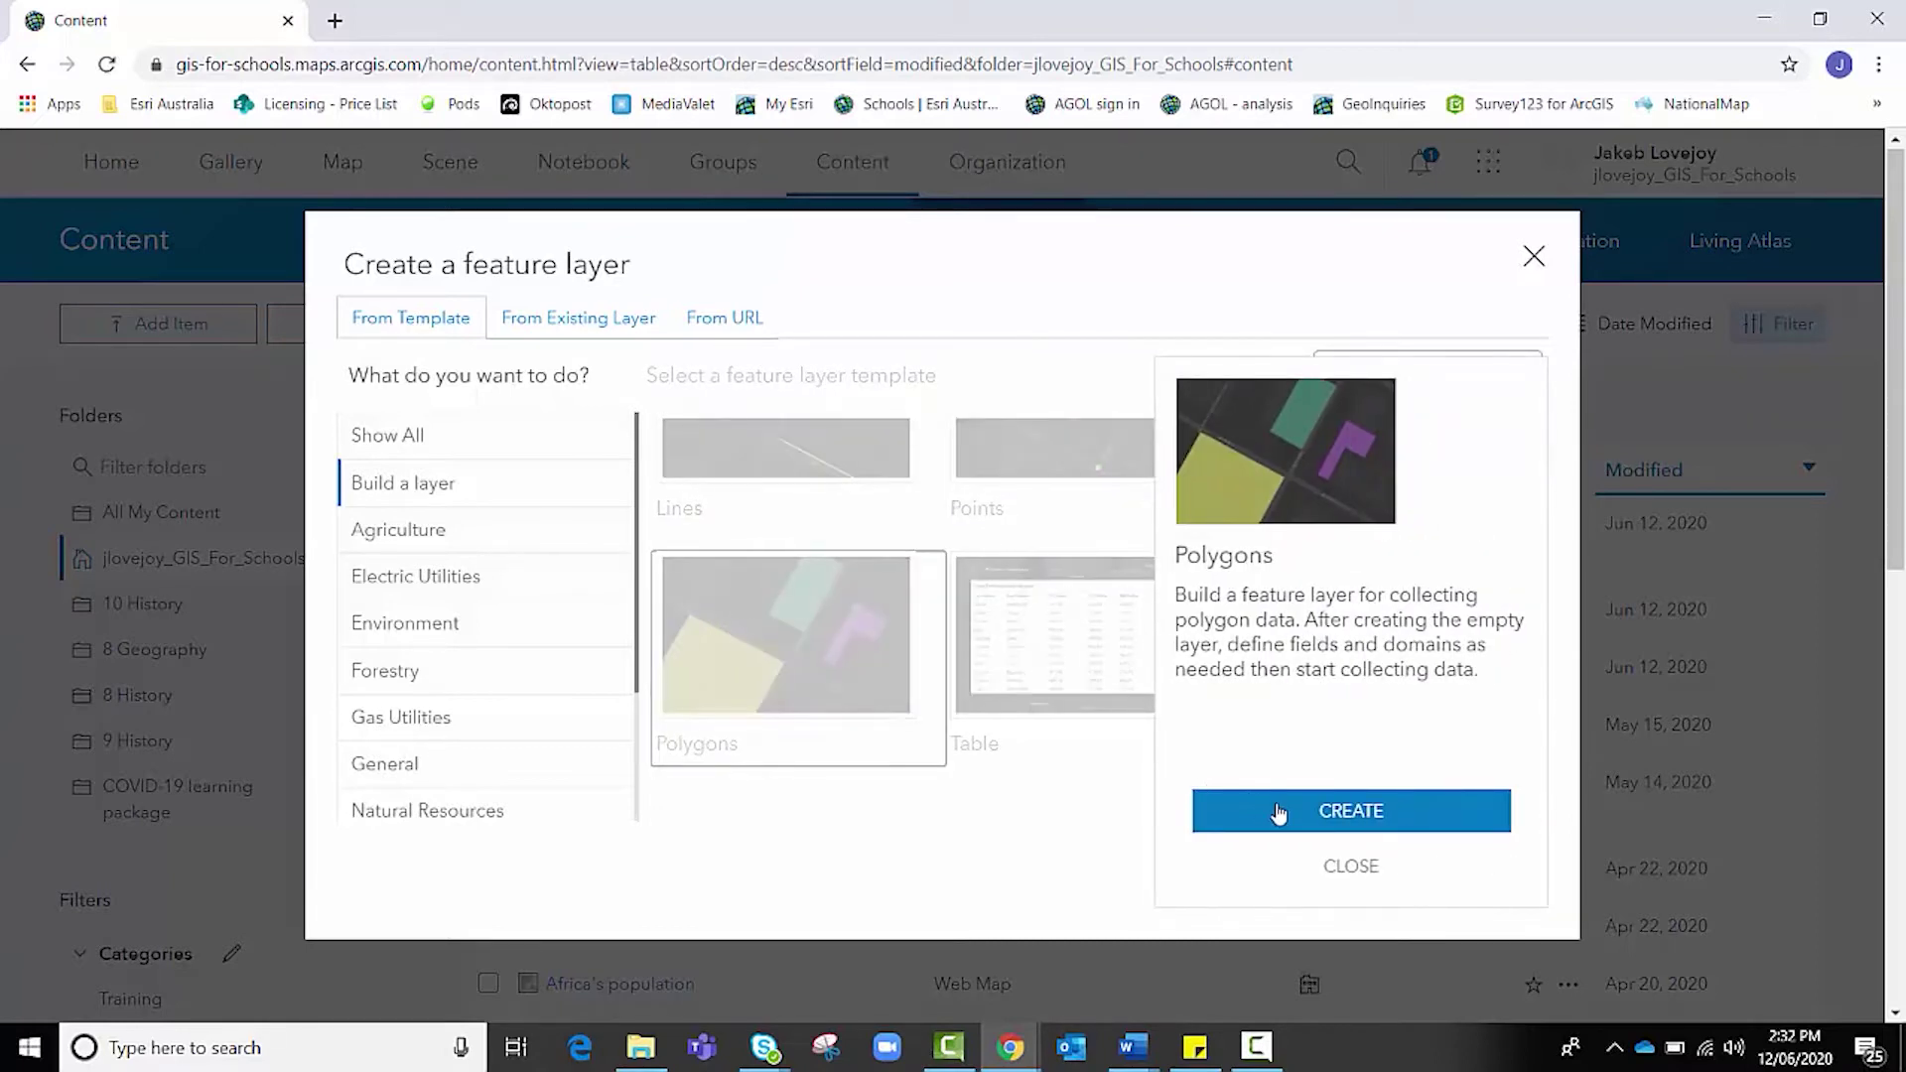
pyautogui.click(1285, 819)
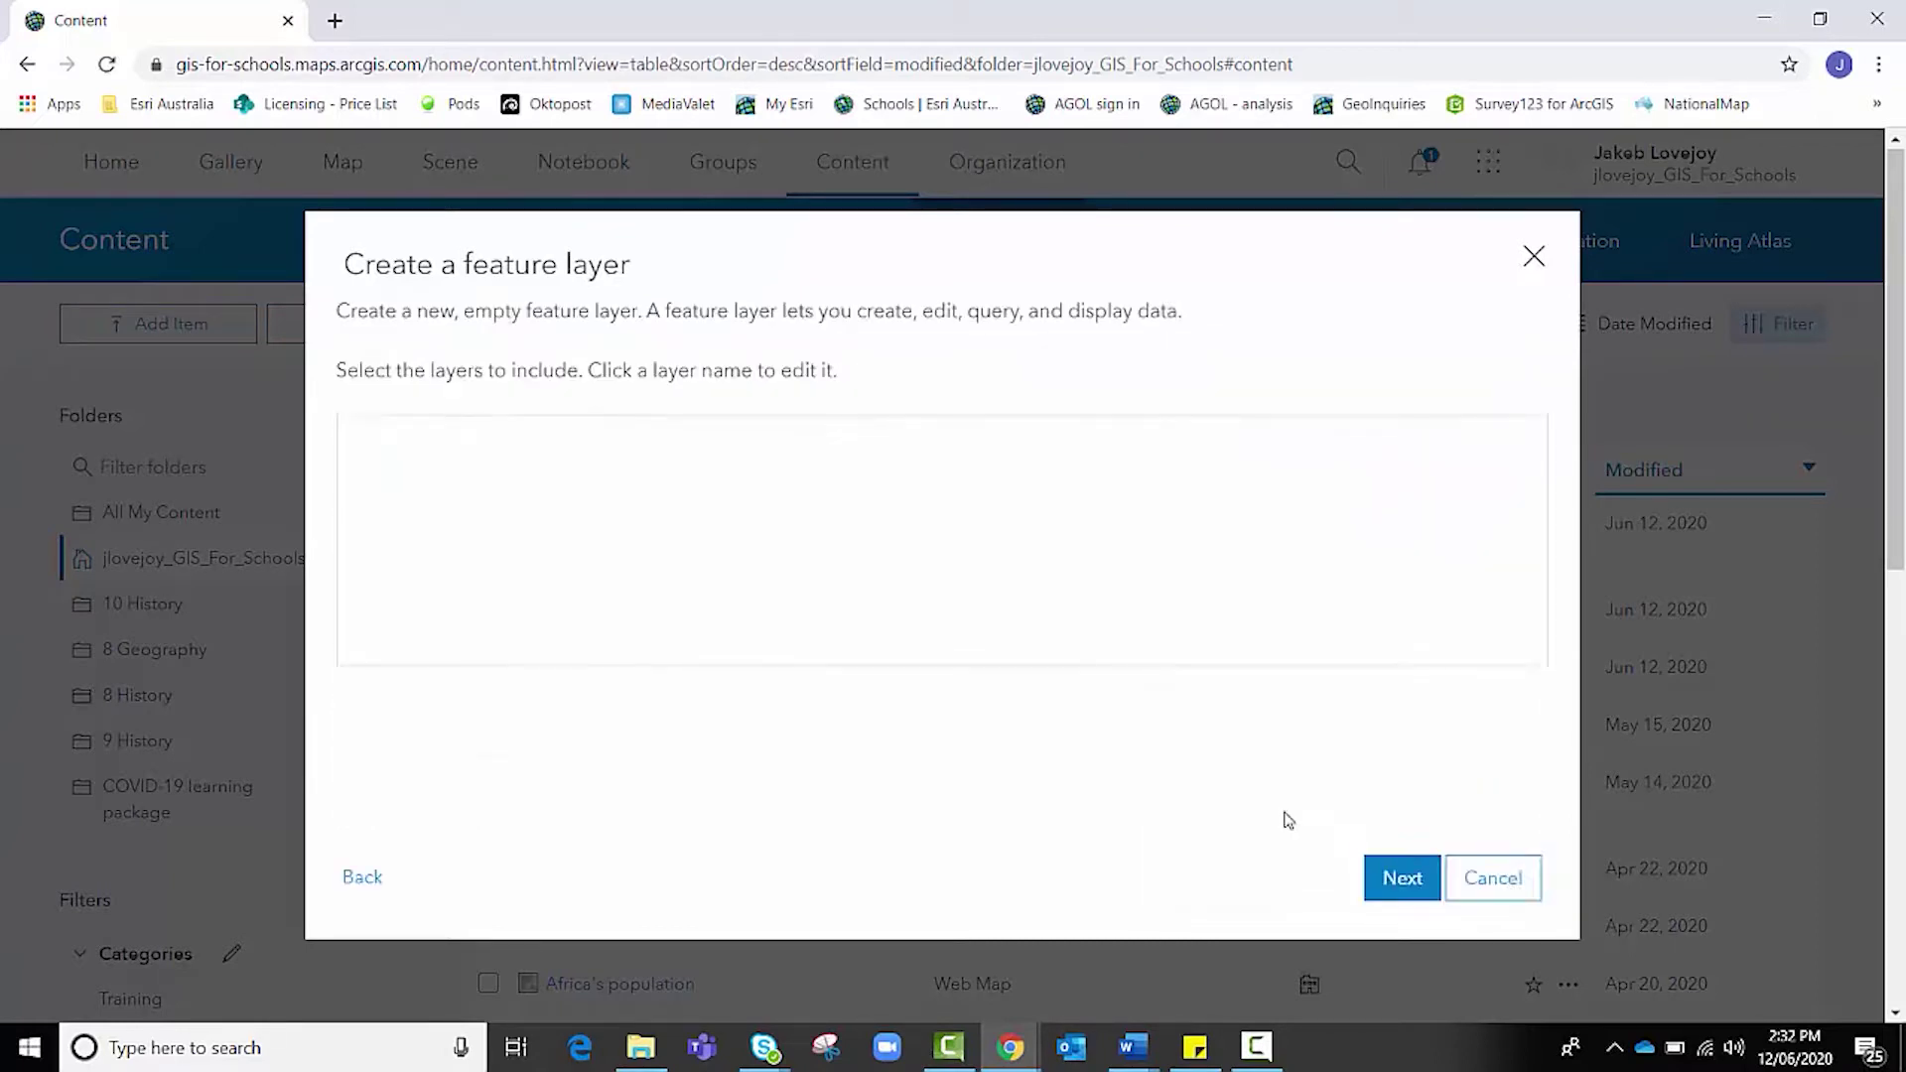
# Set the new layer's map extent to frame Australia.
pyautogui.click(1388, 882)
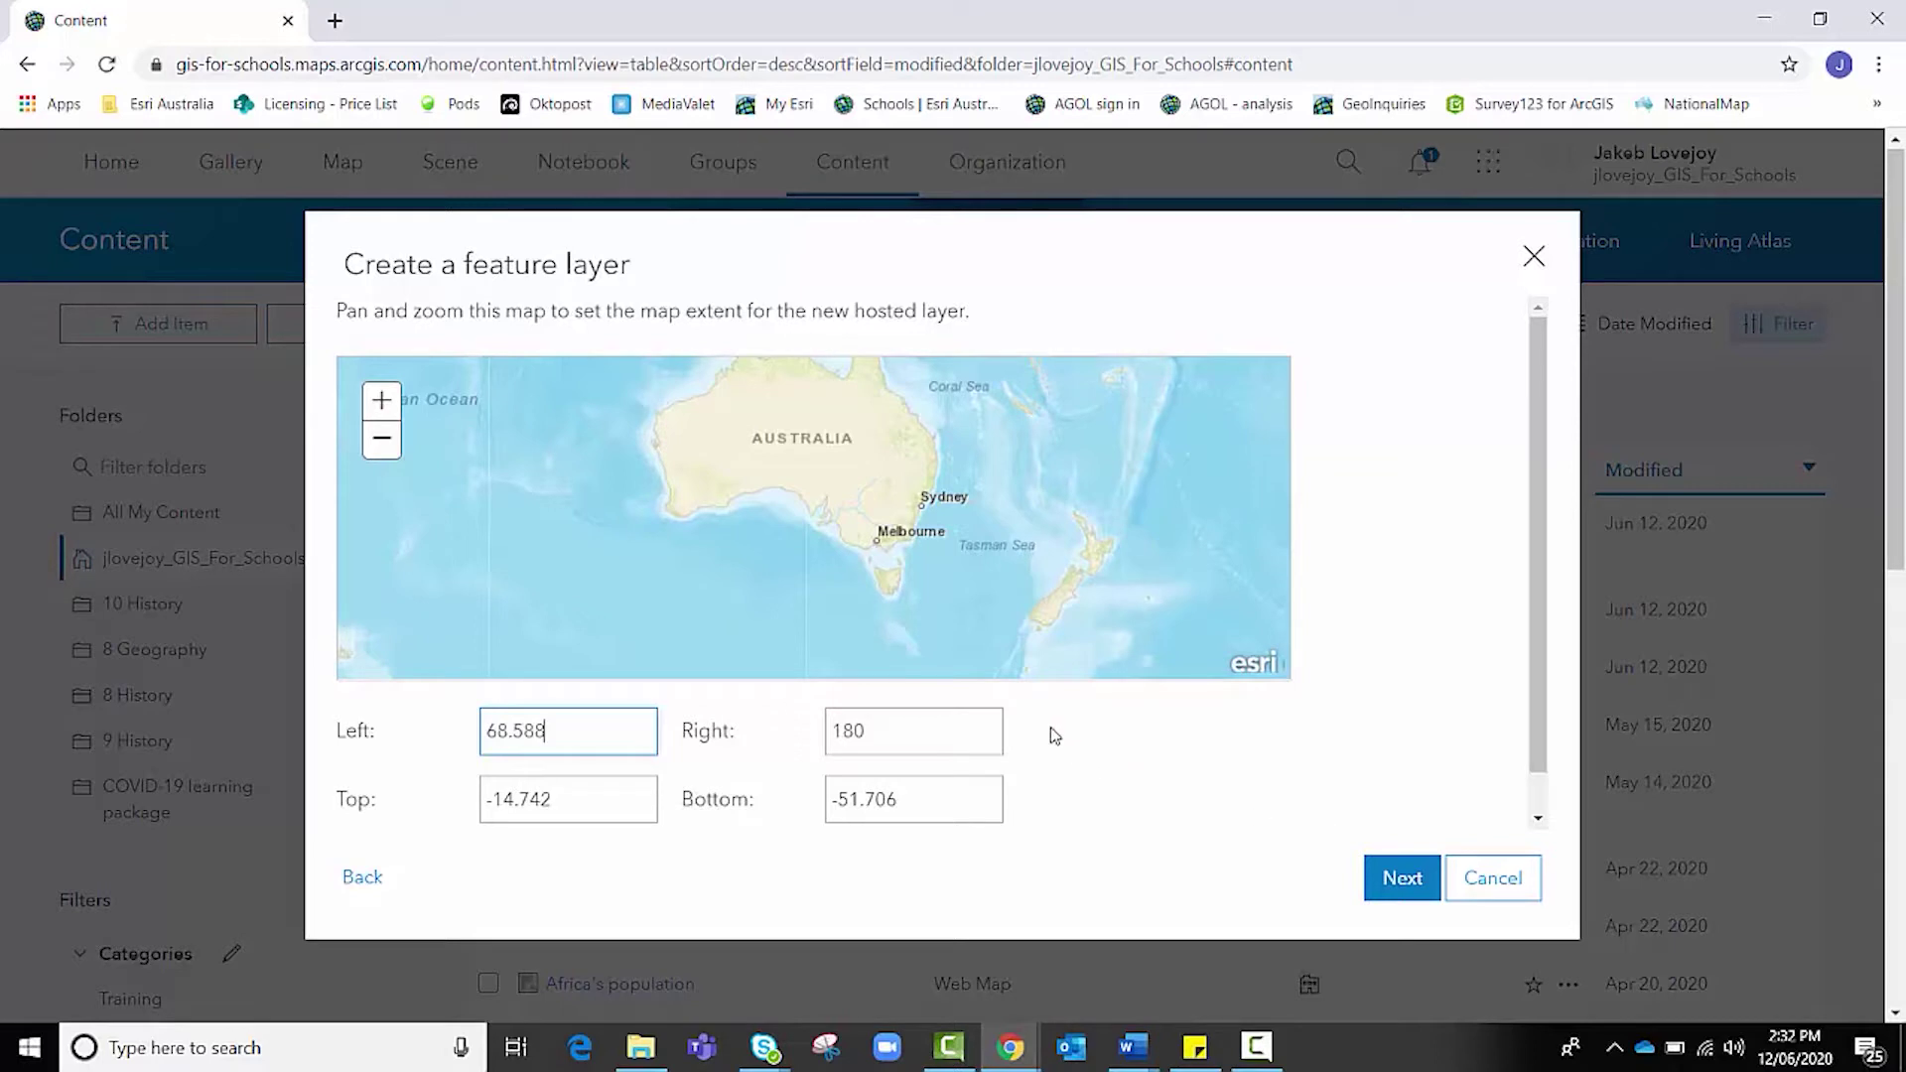
pyautogui.moveTo(924, 460); pyautogui.dragTo(952, 525)
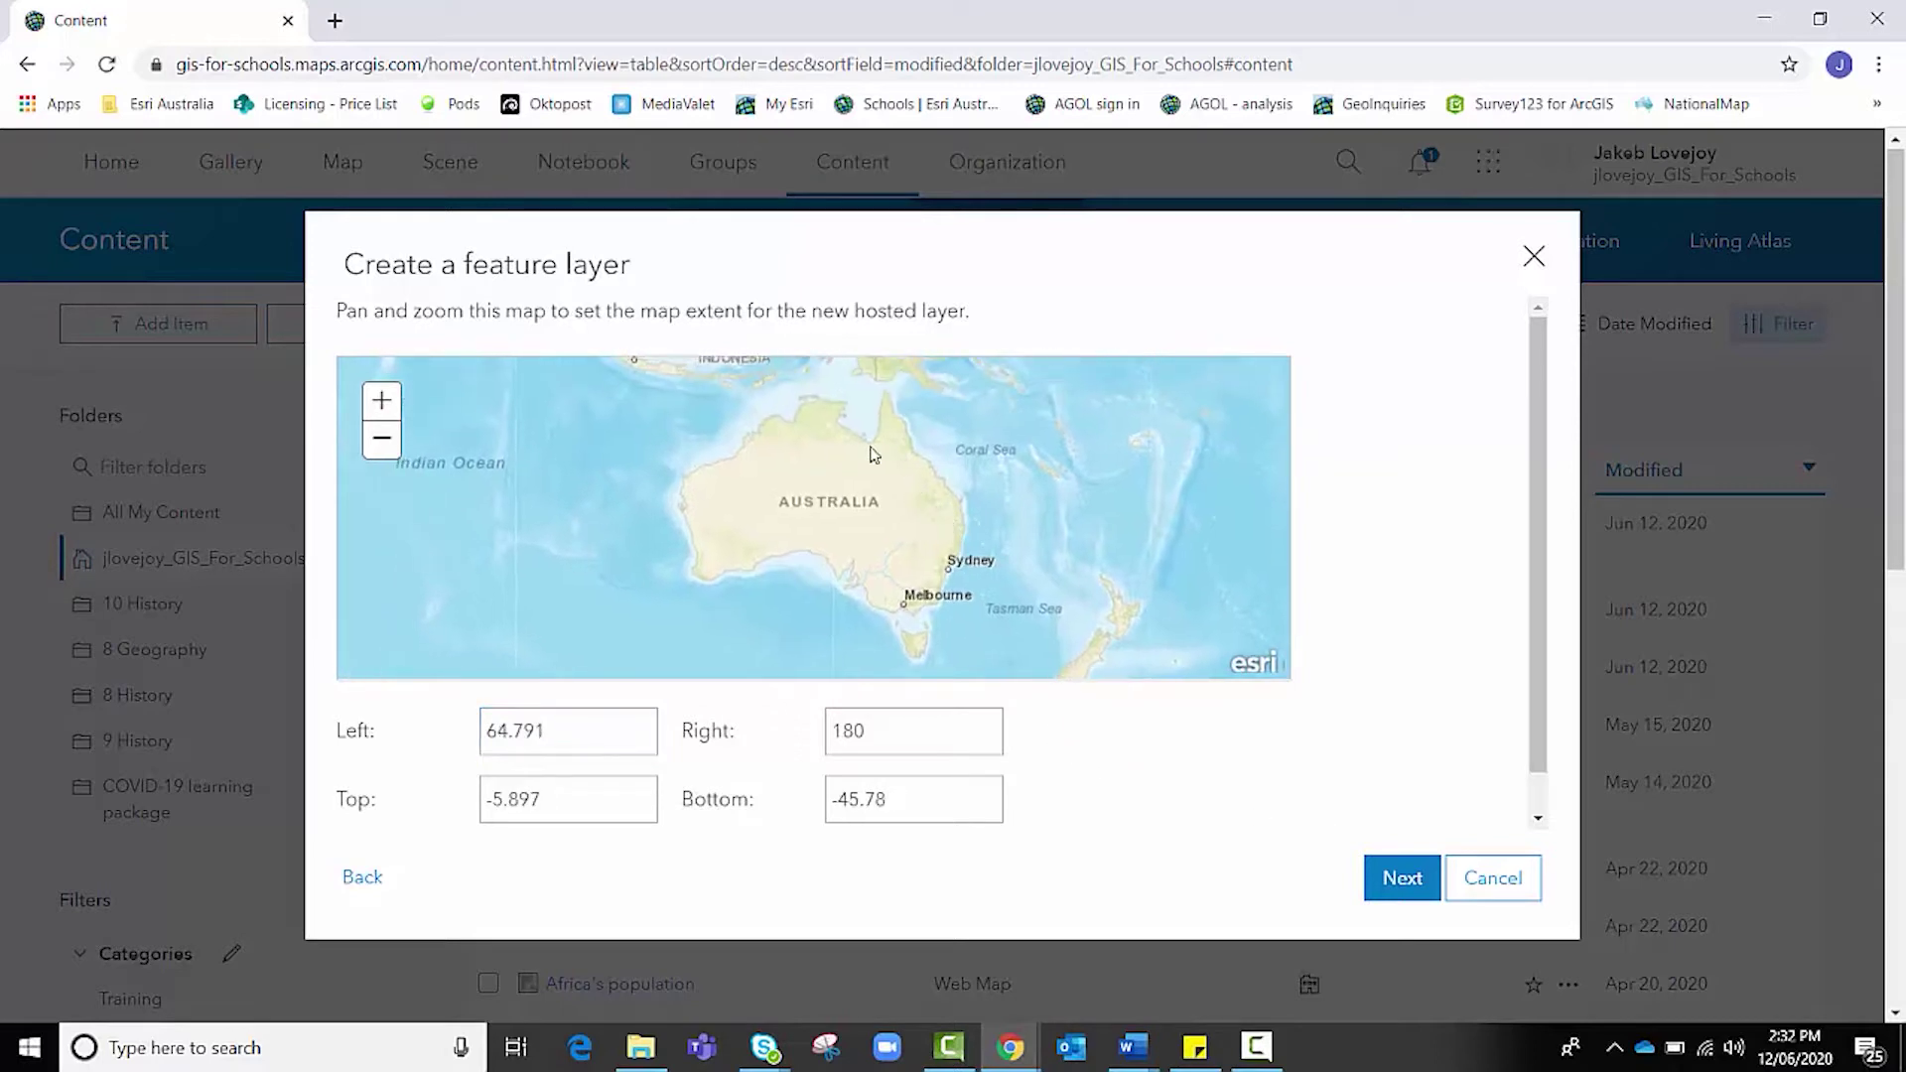
pyautogui.click(1400, 886)
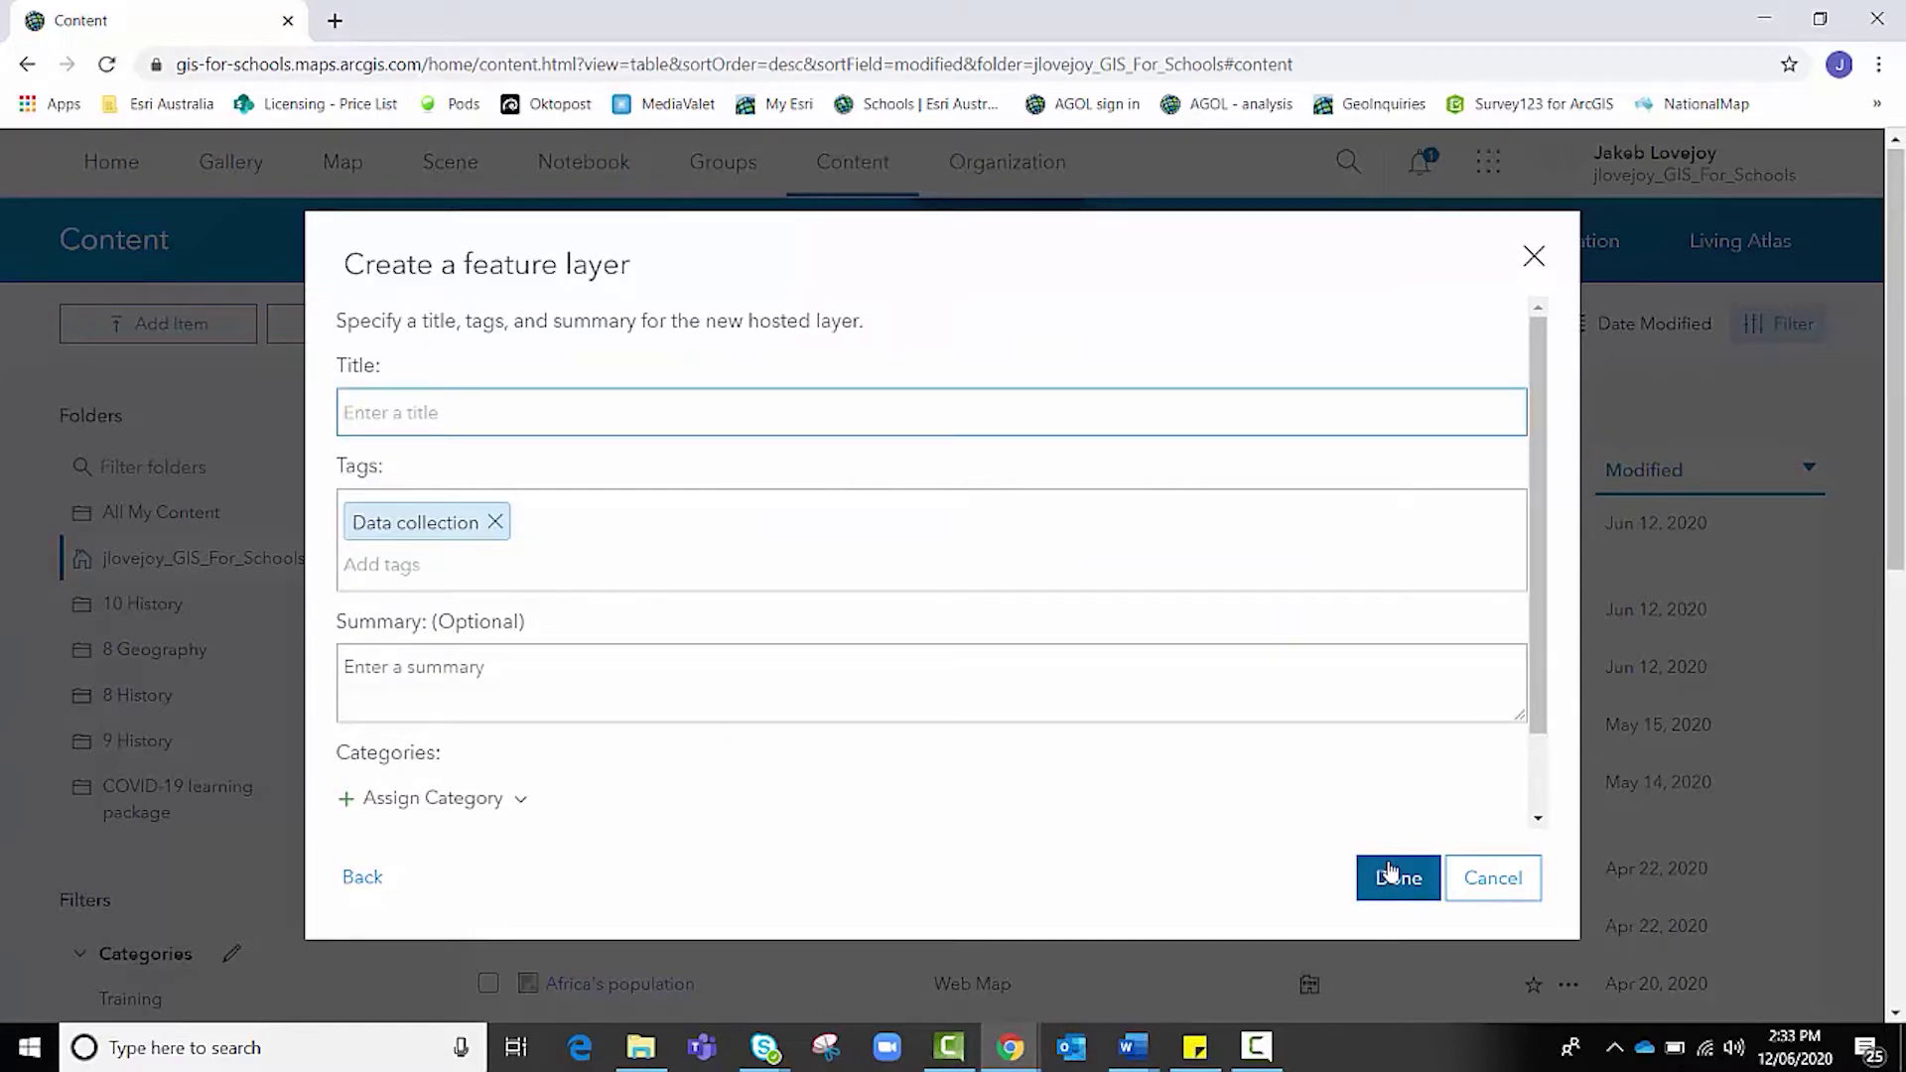
# Title the layer 'Training_litter in Labrador', add the tag Training, and finish creating it.
pyautogui.write('Training_litter in Labrador')
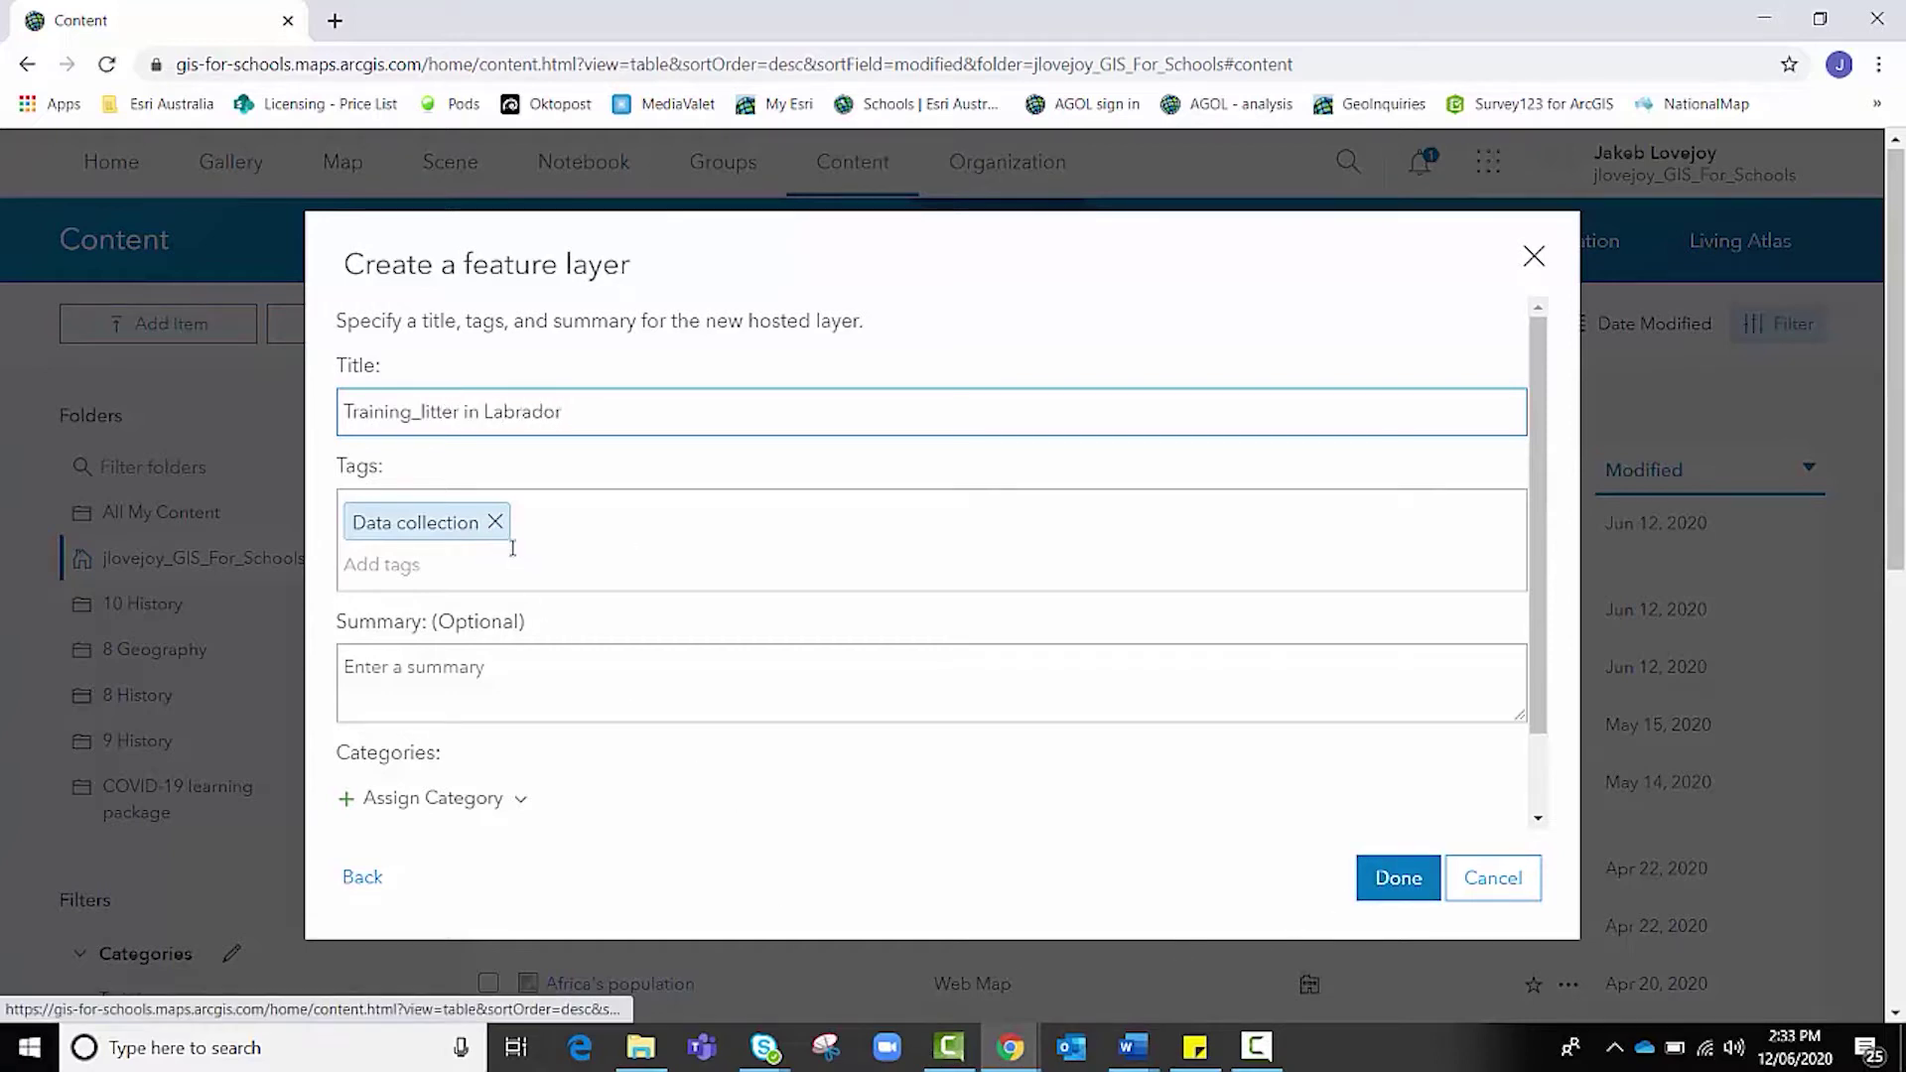
pyautogui.click(549, 540)
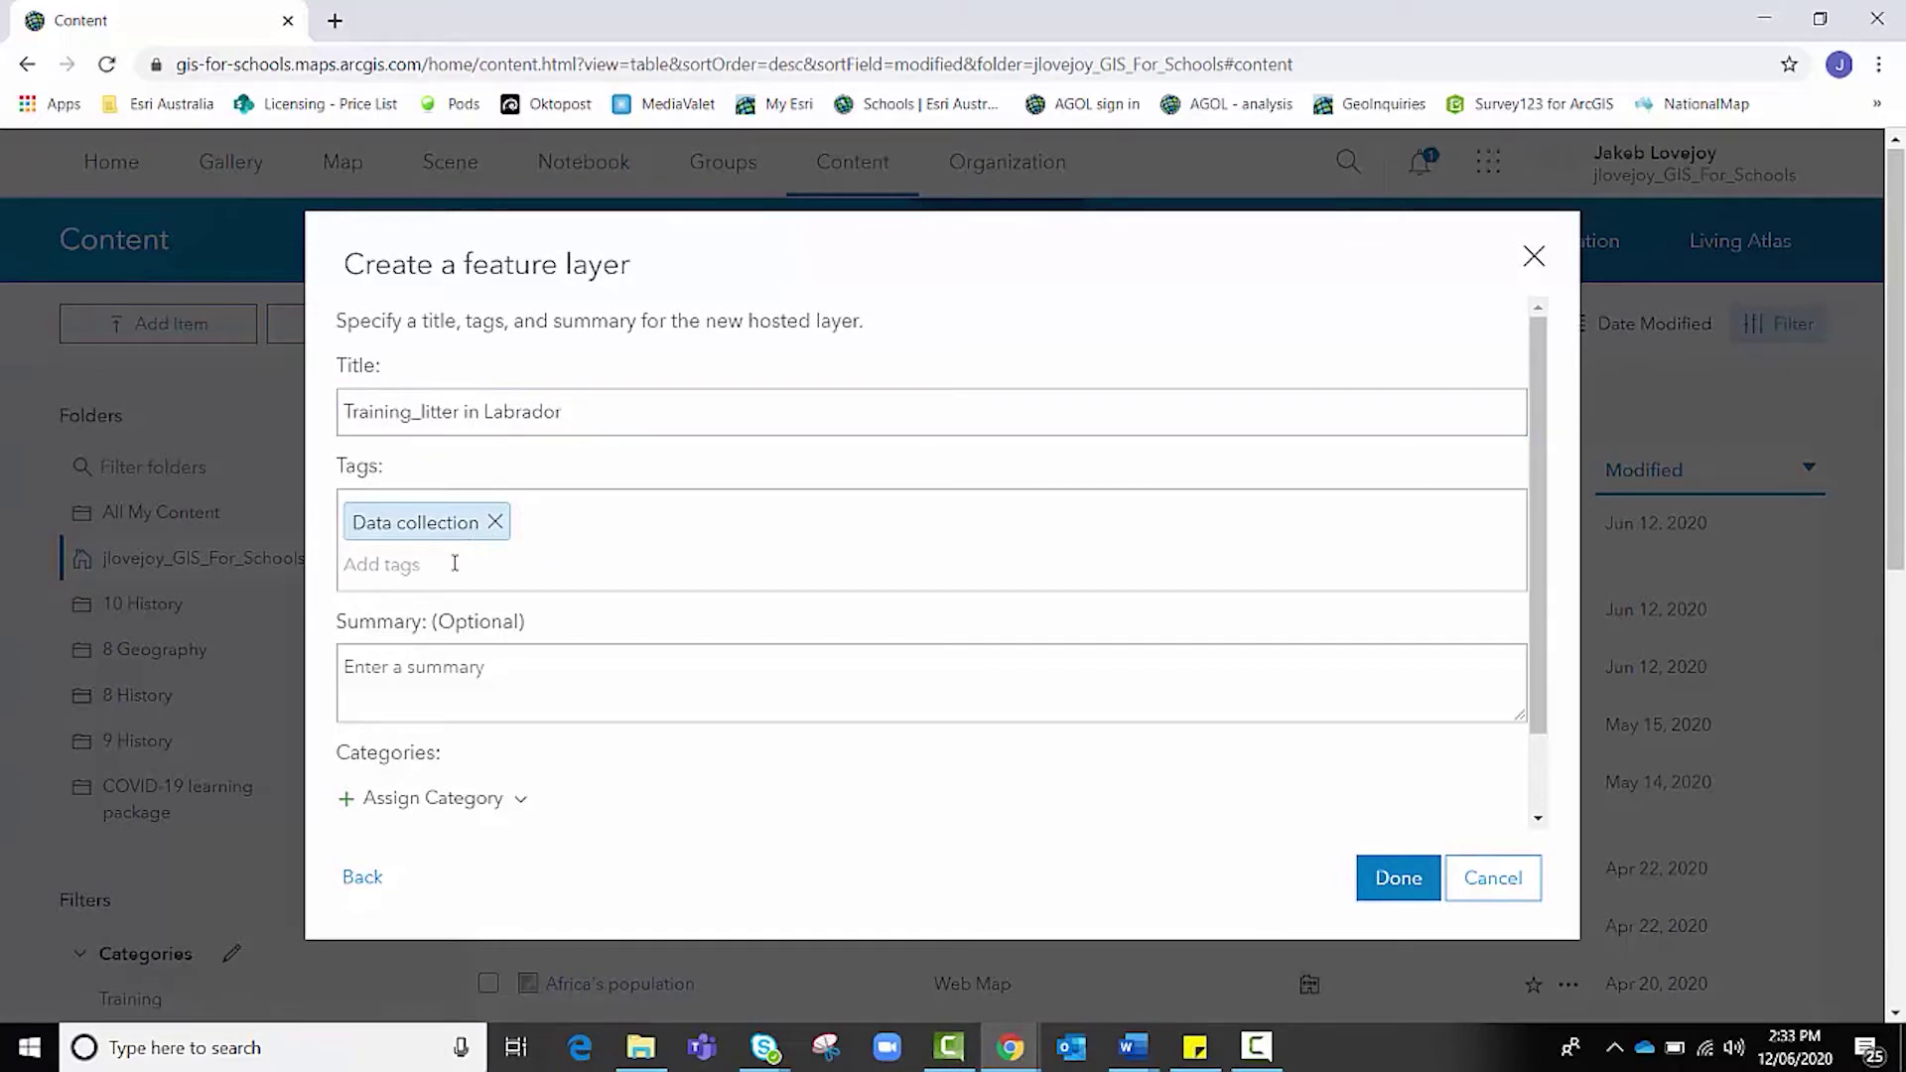
pyautogui.write('Training')
pyautogui.press('Return')
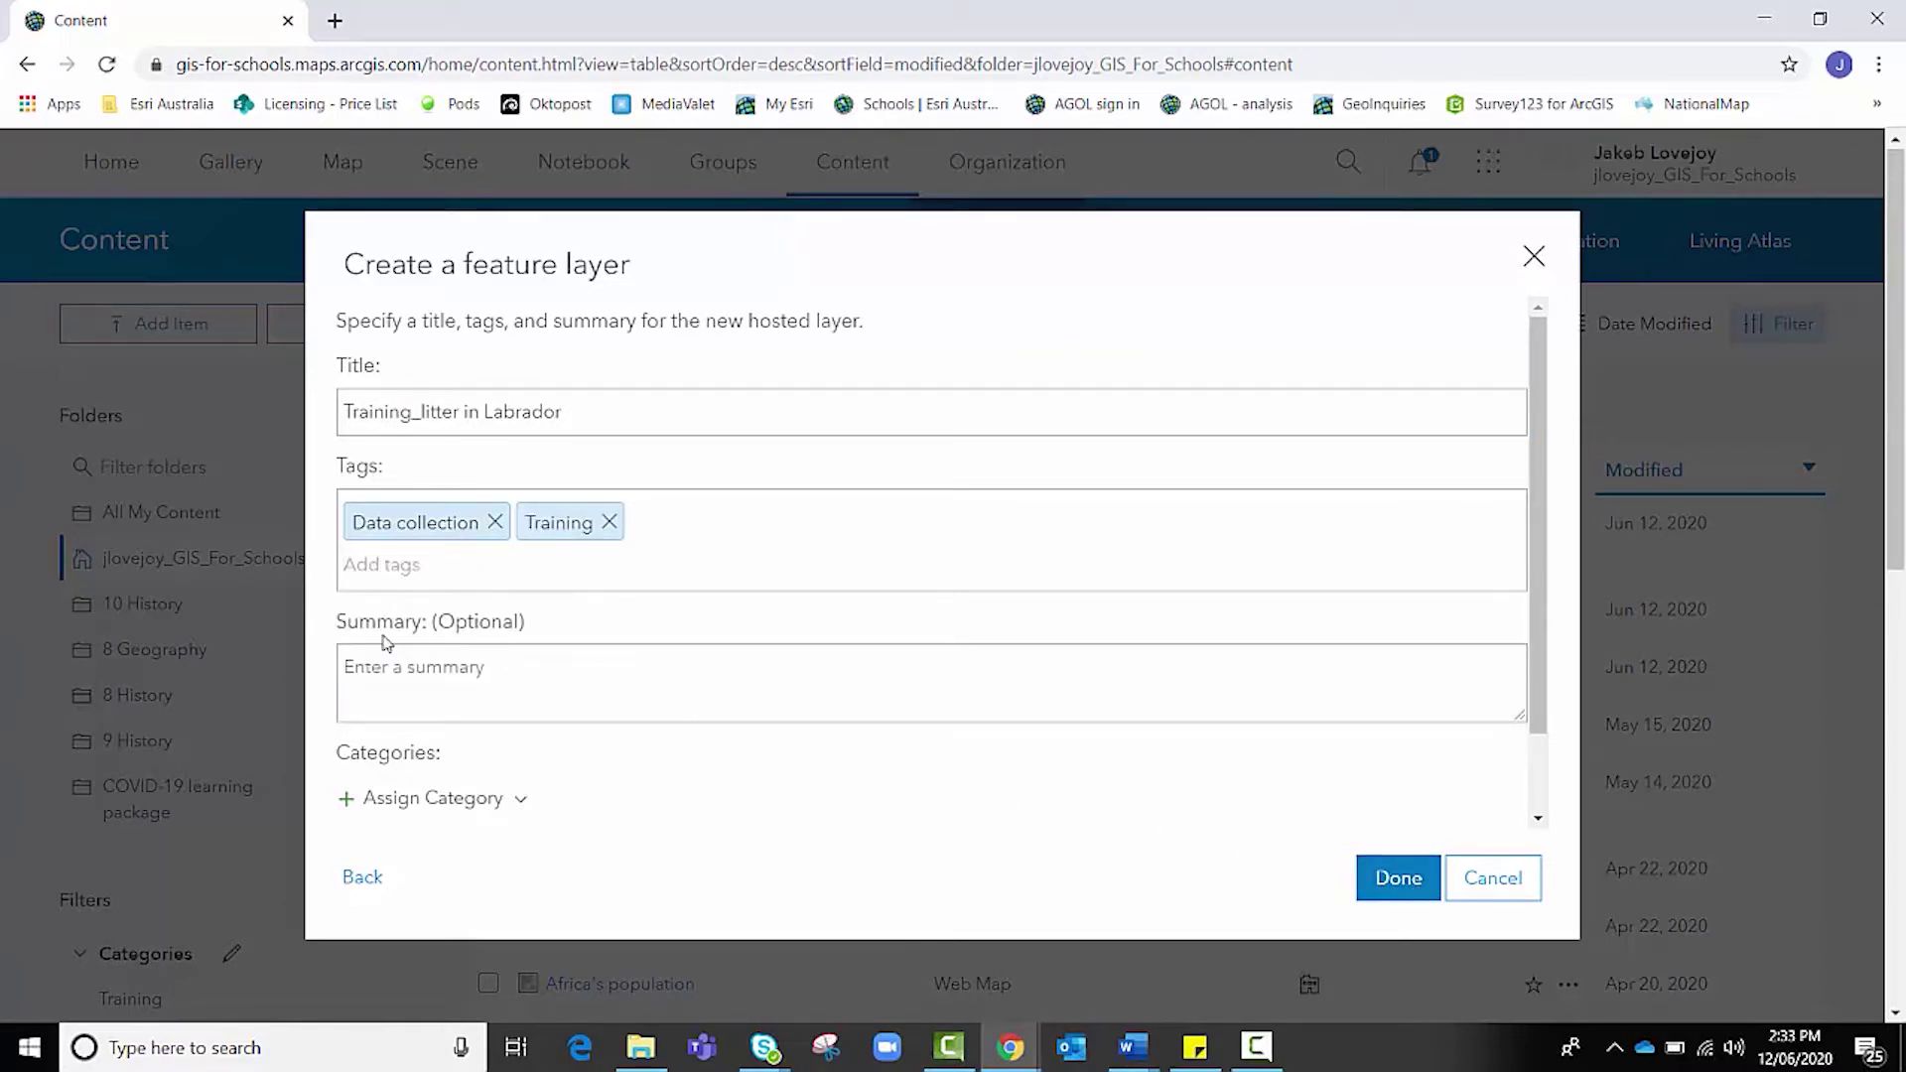
pyautogui.click(1395, 873)
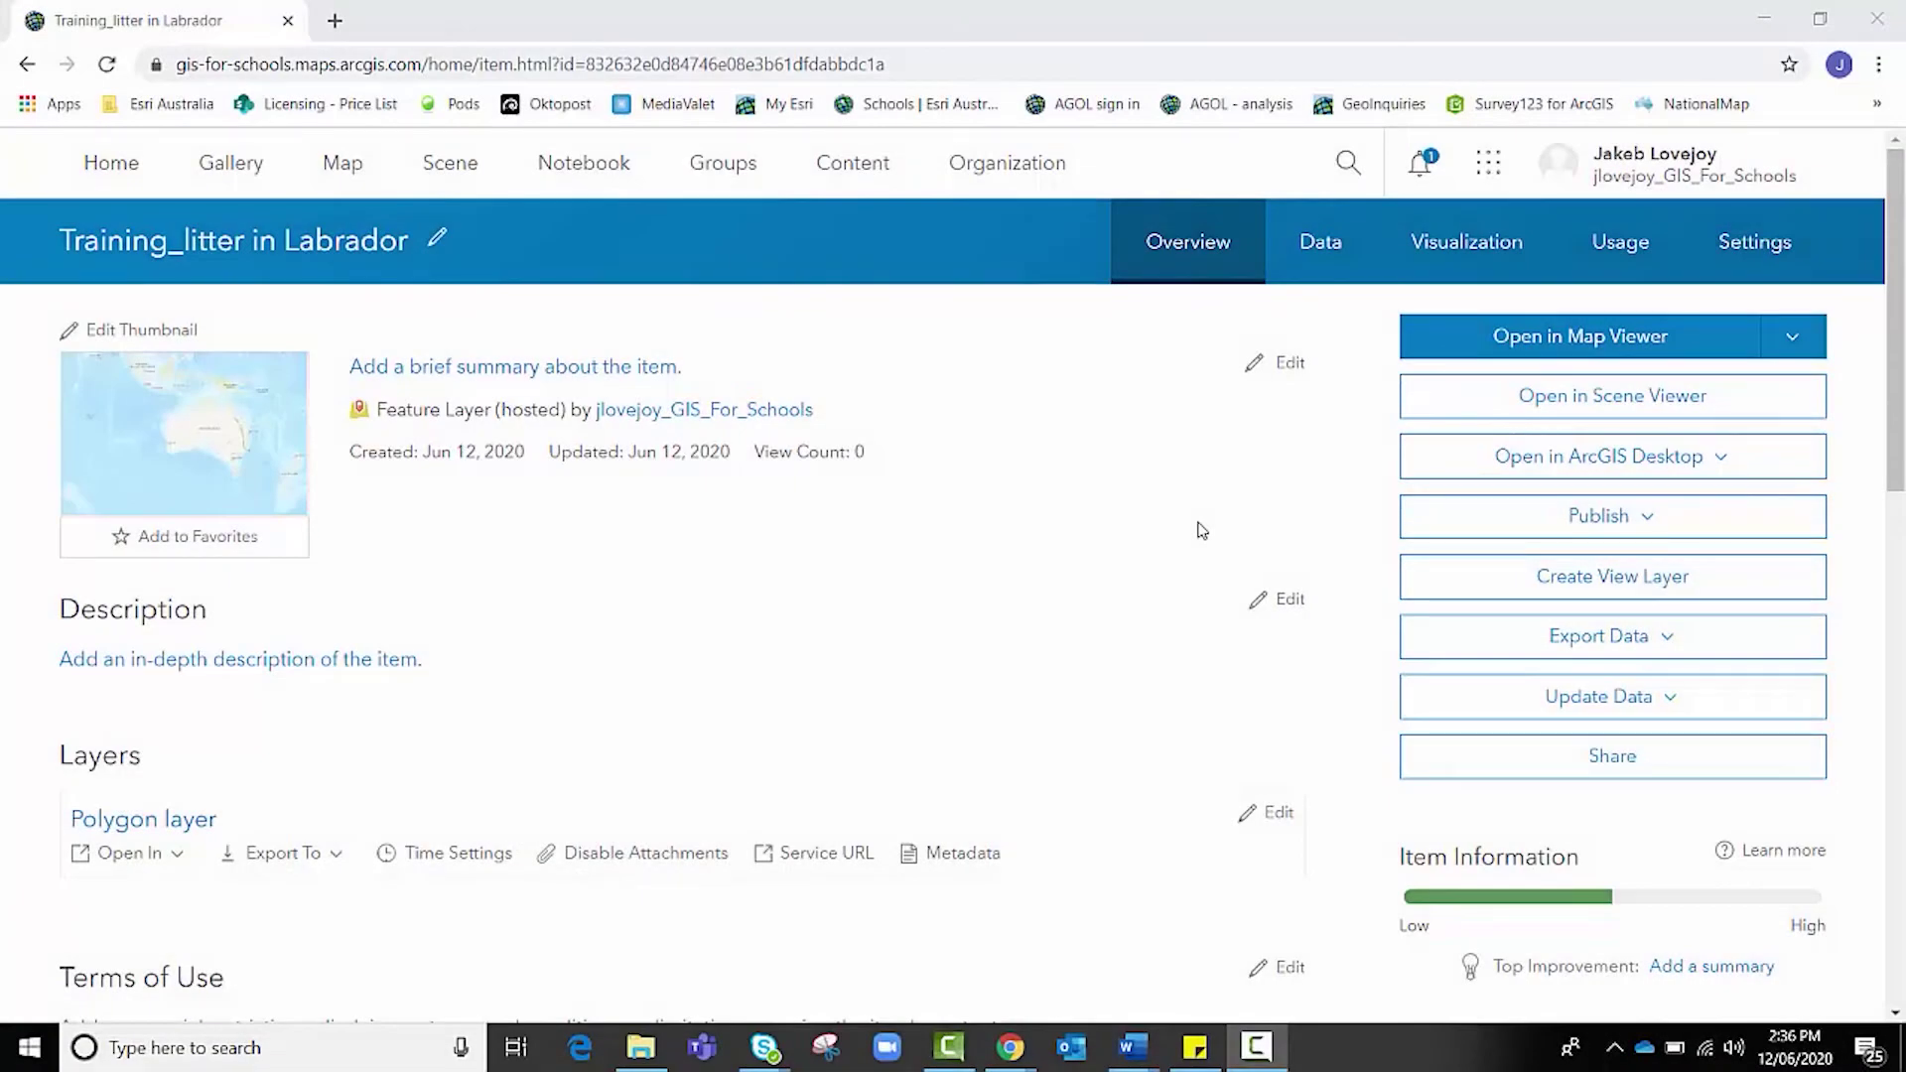
# List the layer's nine fields, OBJECTID through Photos And Files, on its Data tab.
pyautogui.click(1323, 256)
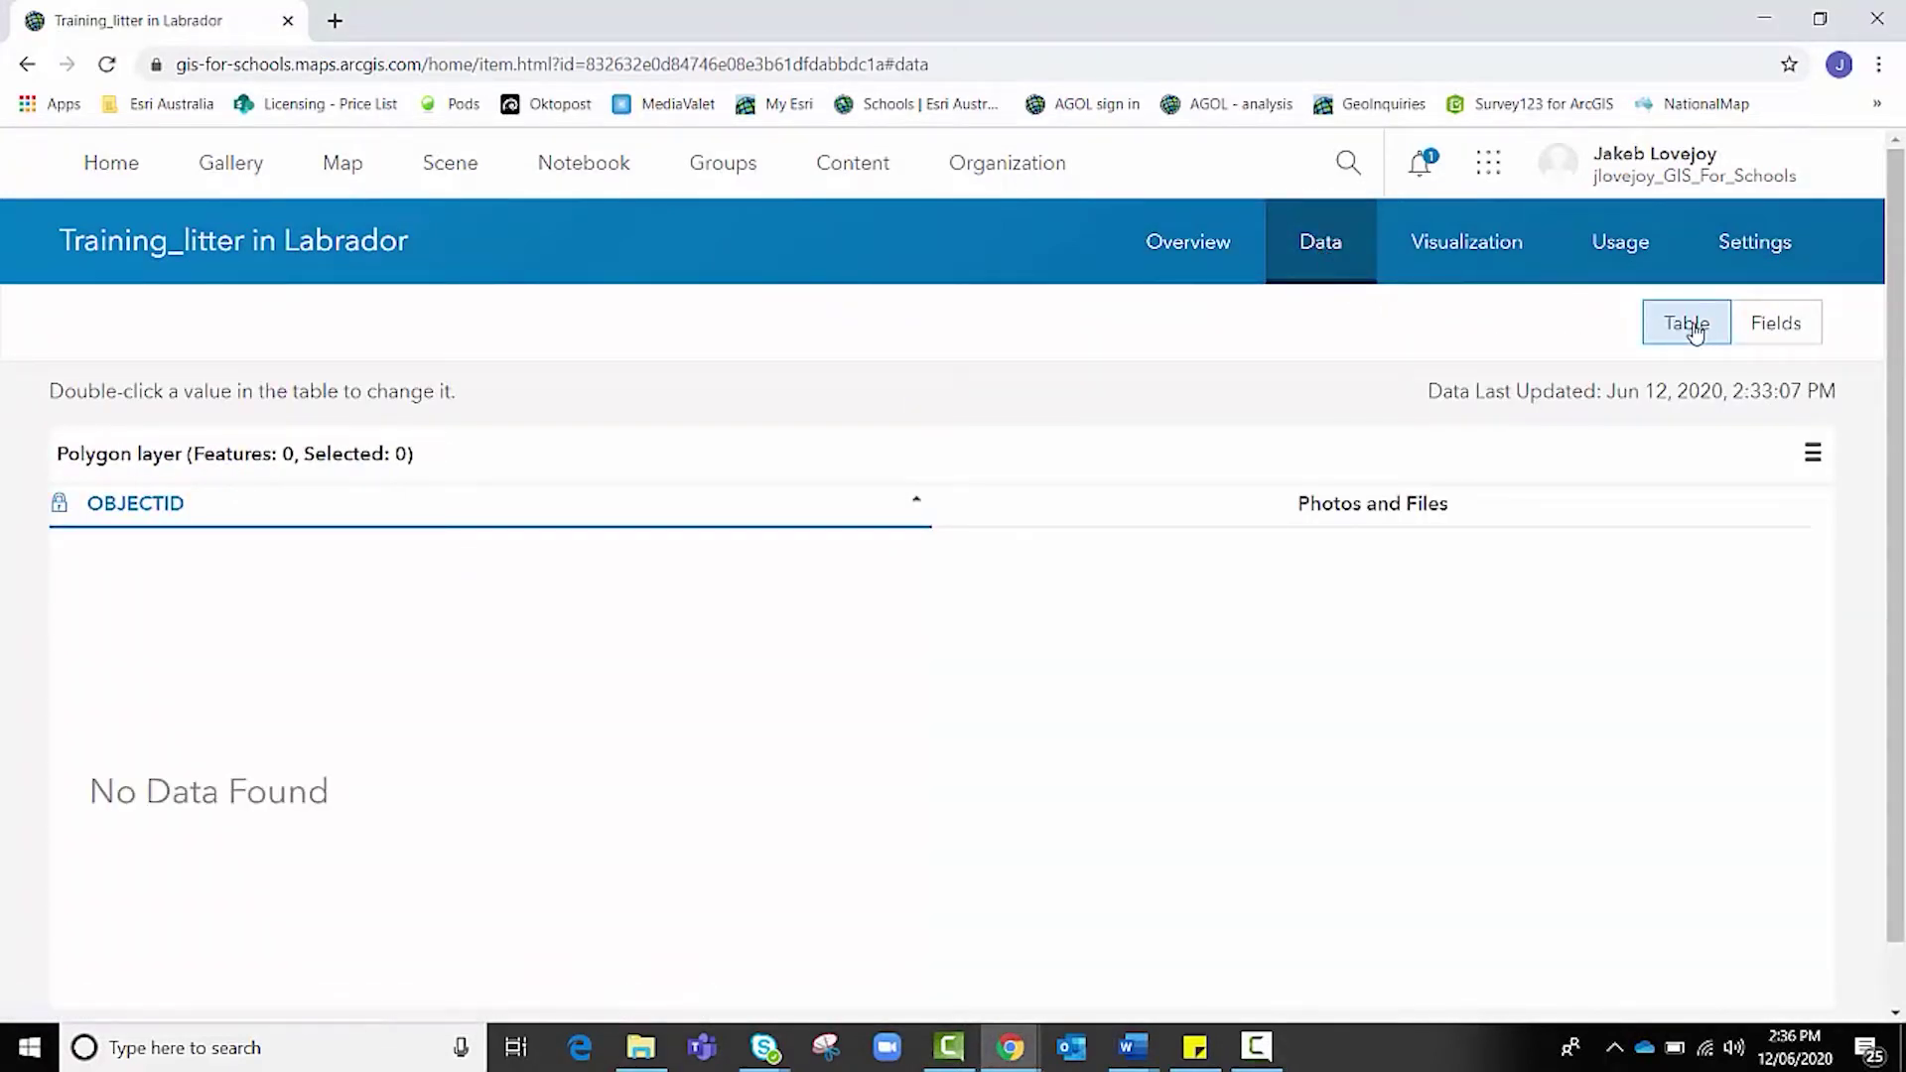
pyautogui.click(1754, 335)
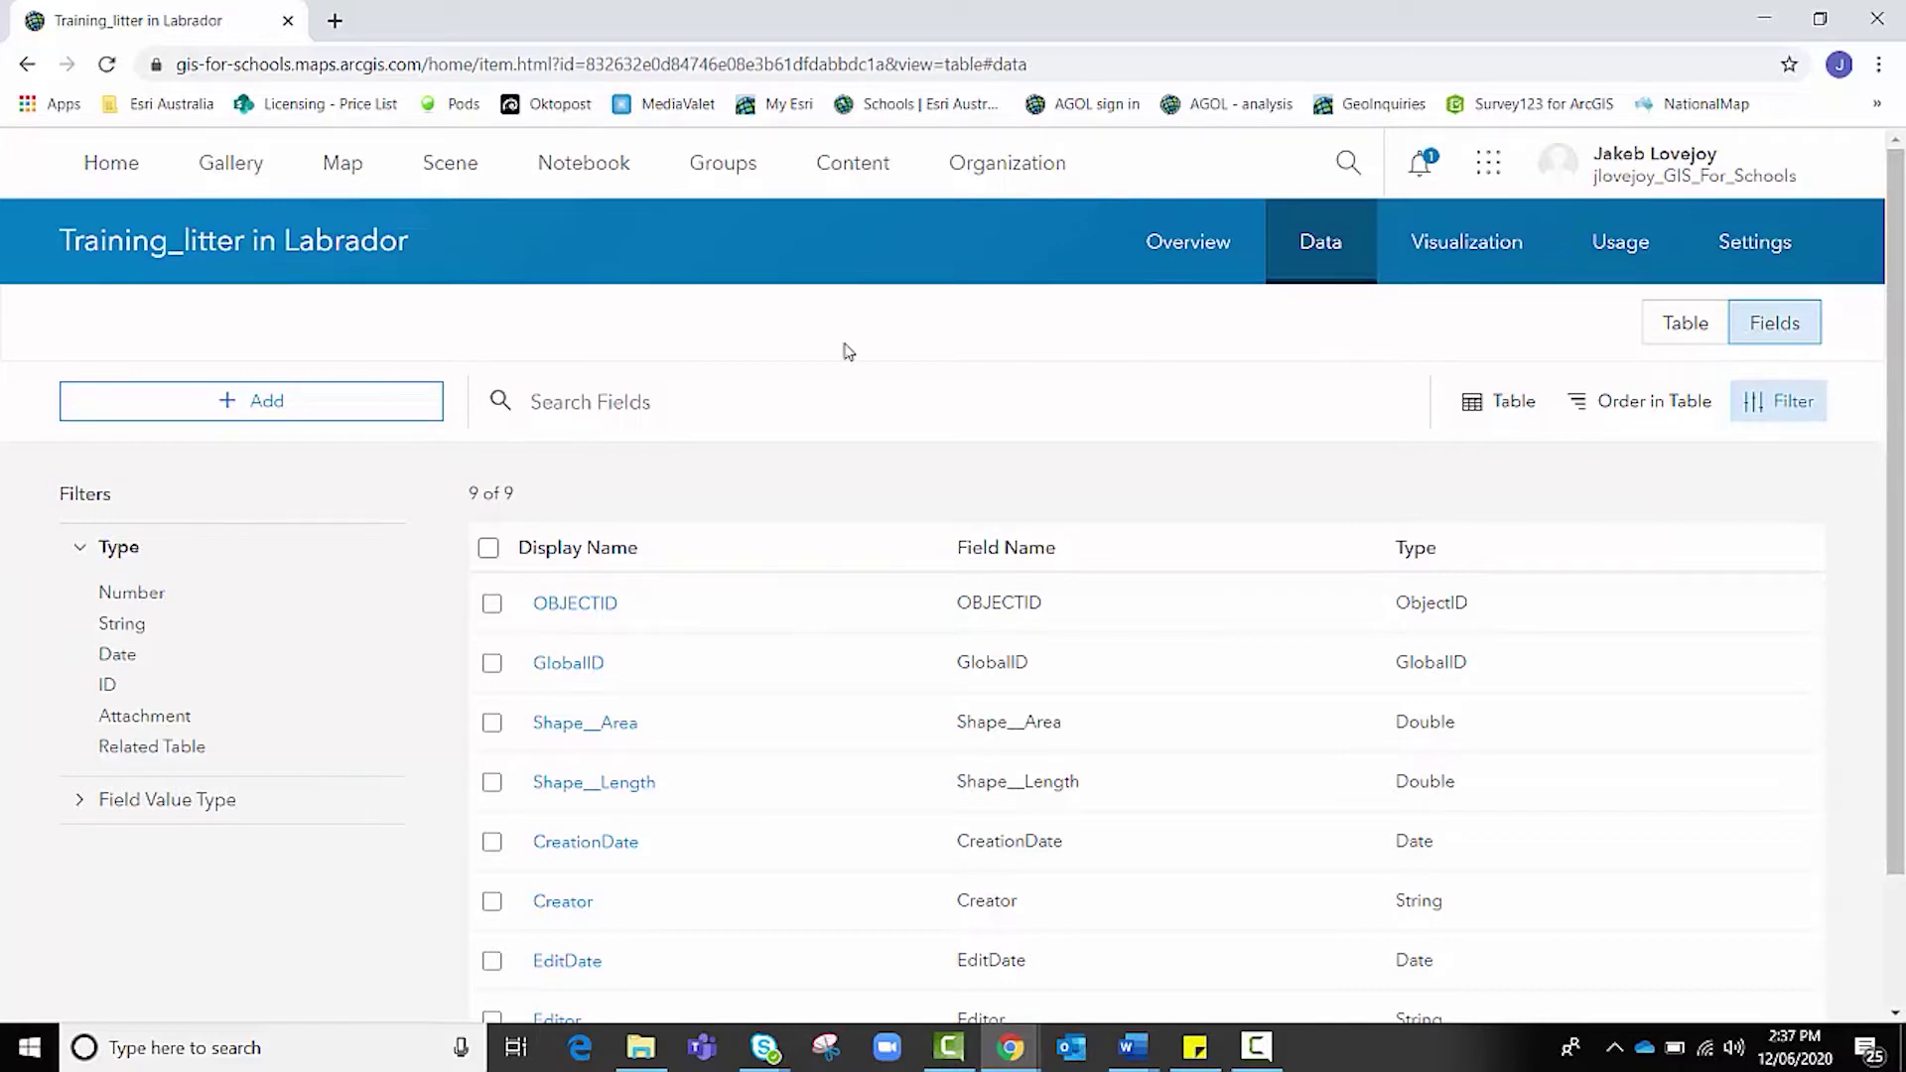
pyautogui.scroll(-2, 764, 655)
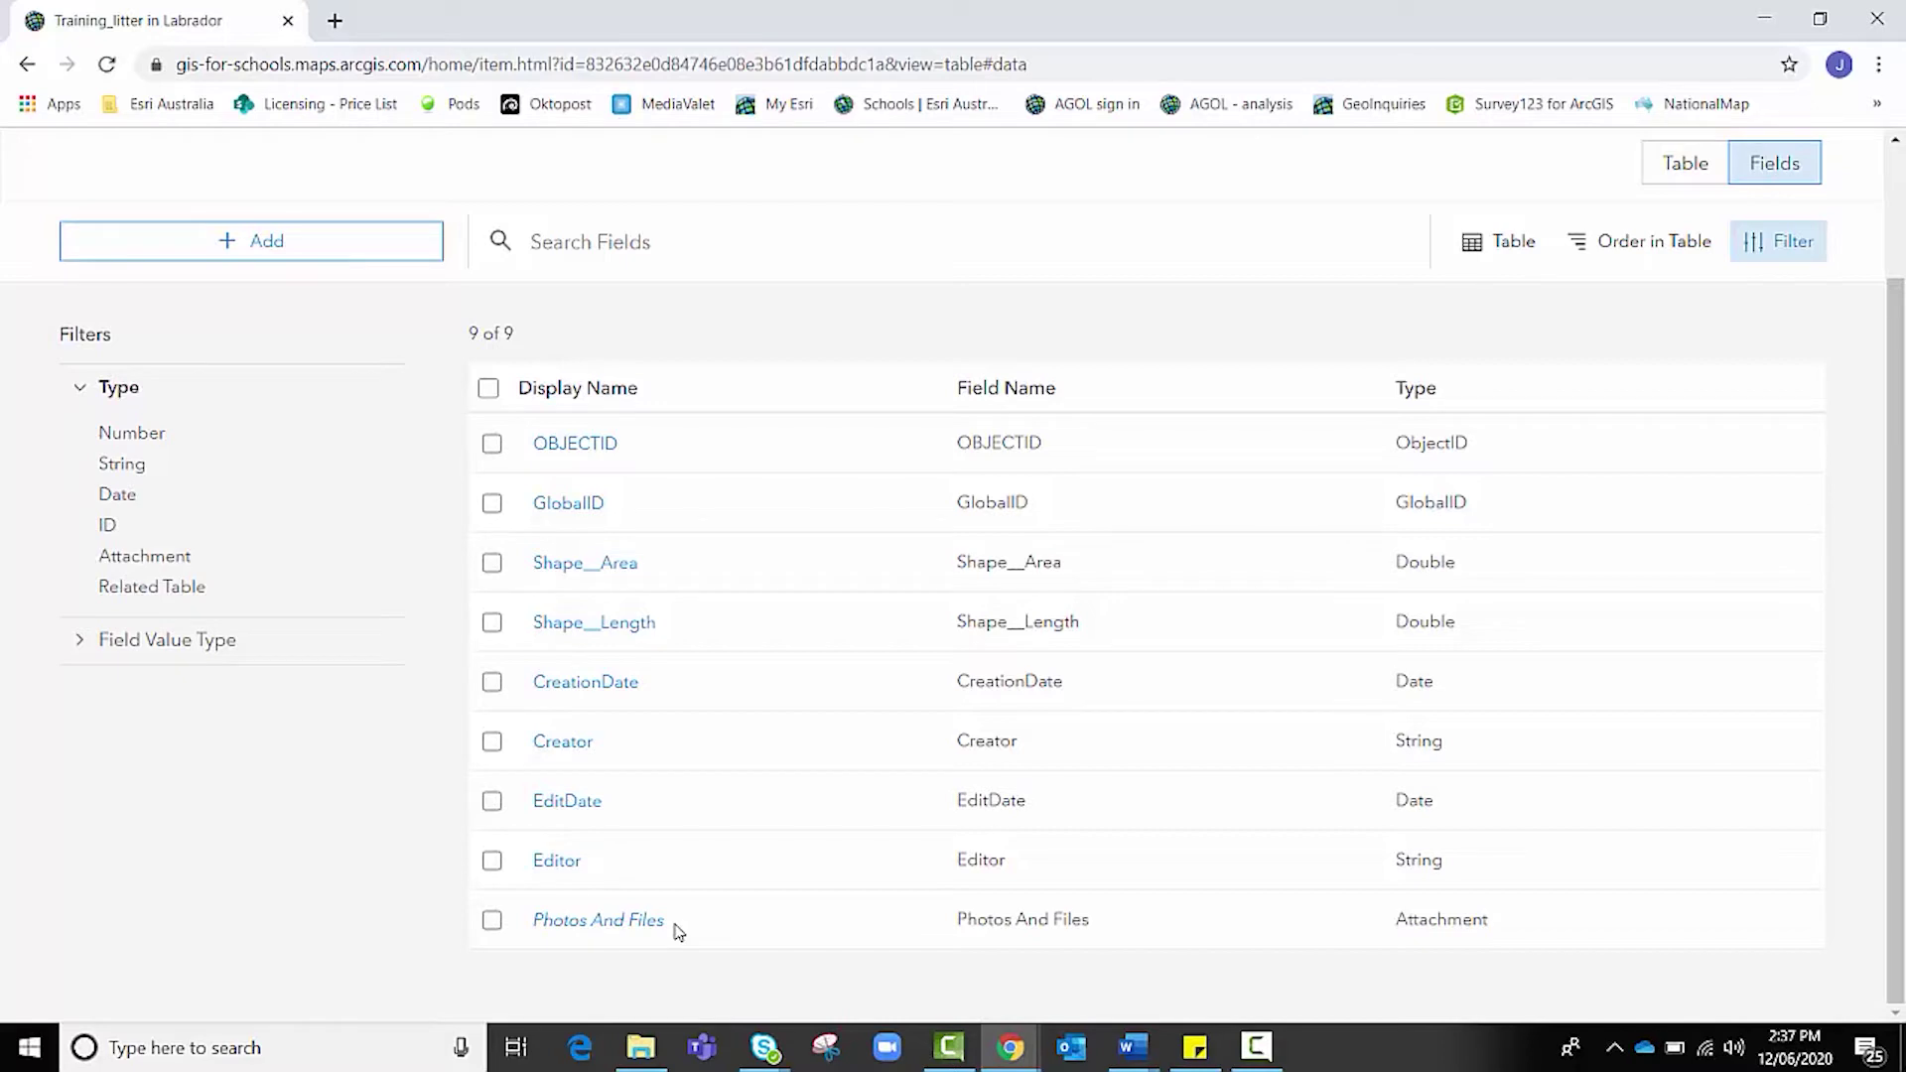
pyautogui.scroll(2, 842, 925)
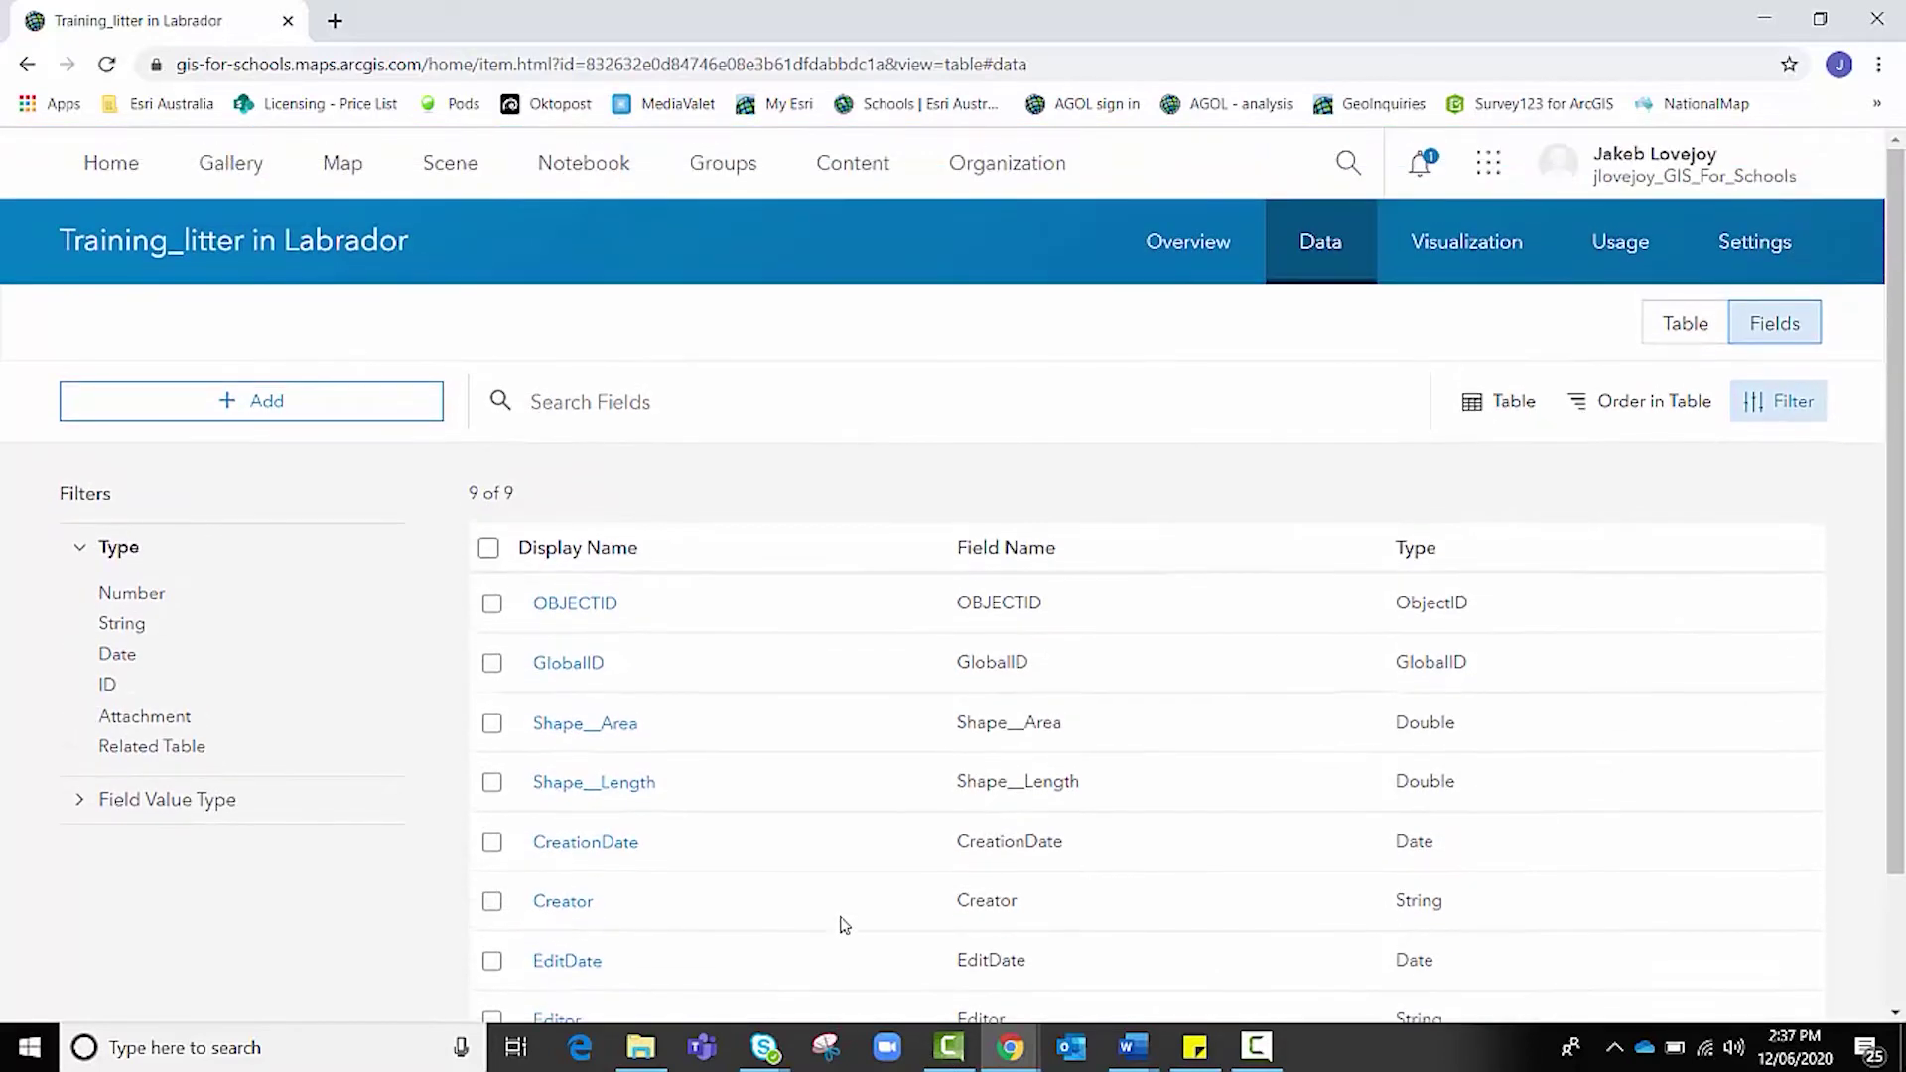
pyautogui.scroll(-1, 841, 925)
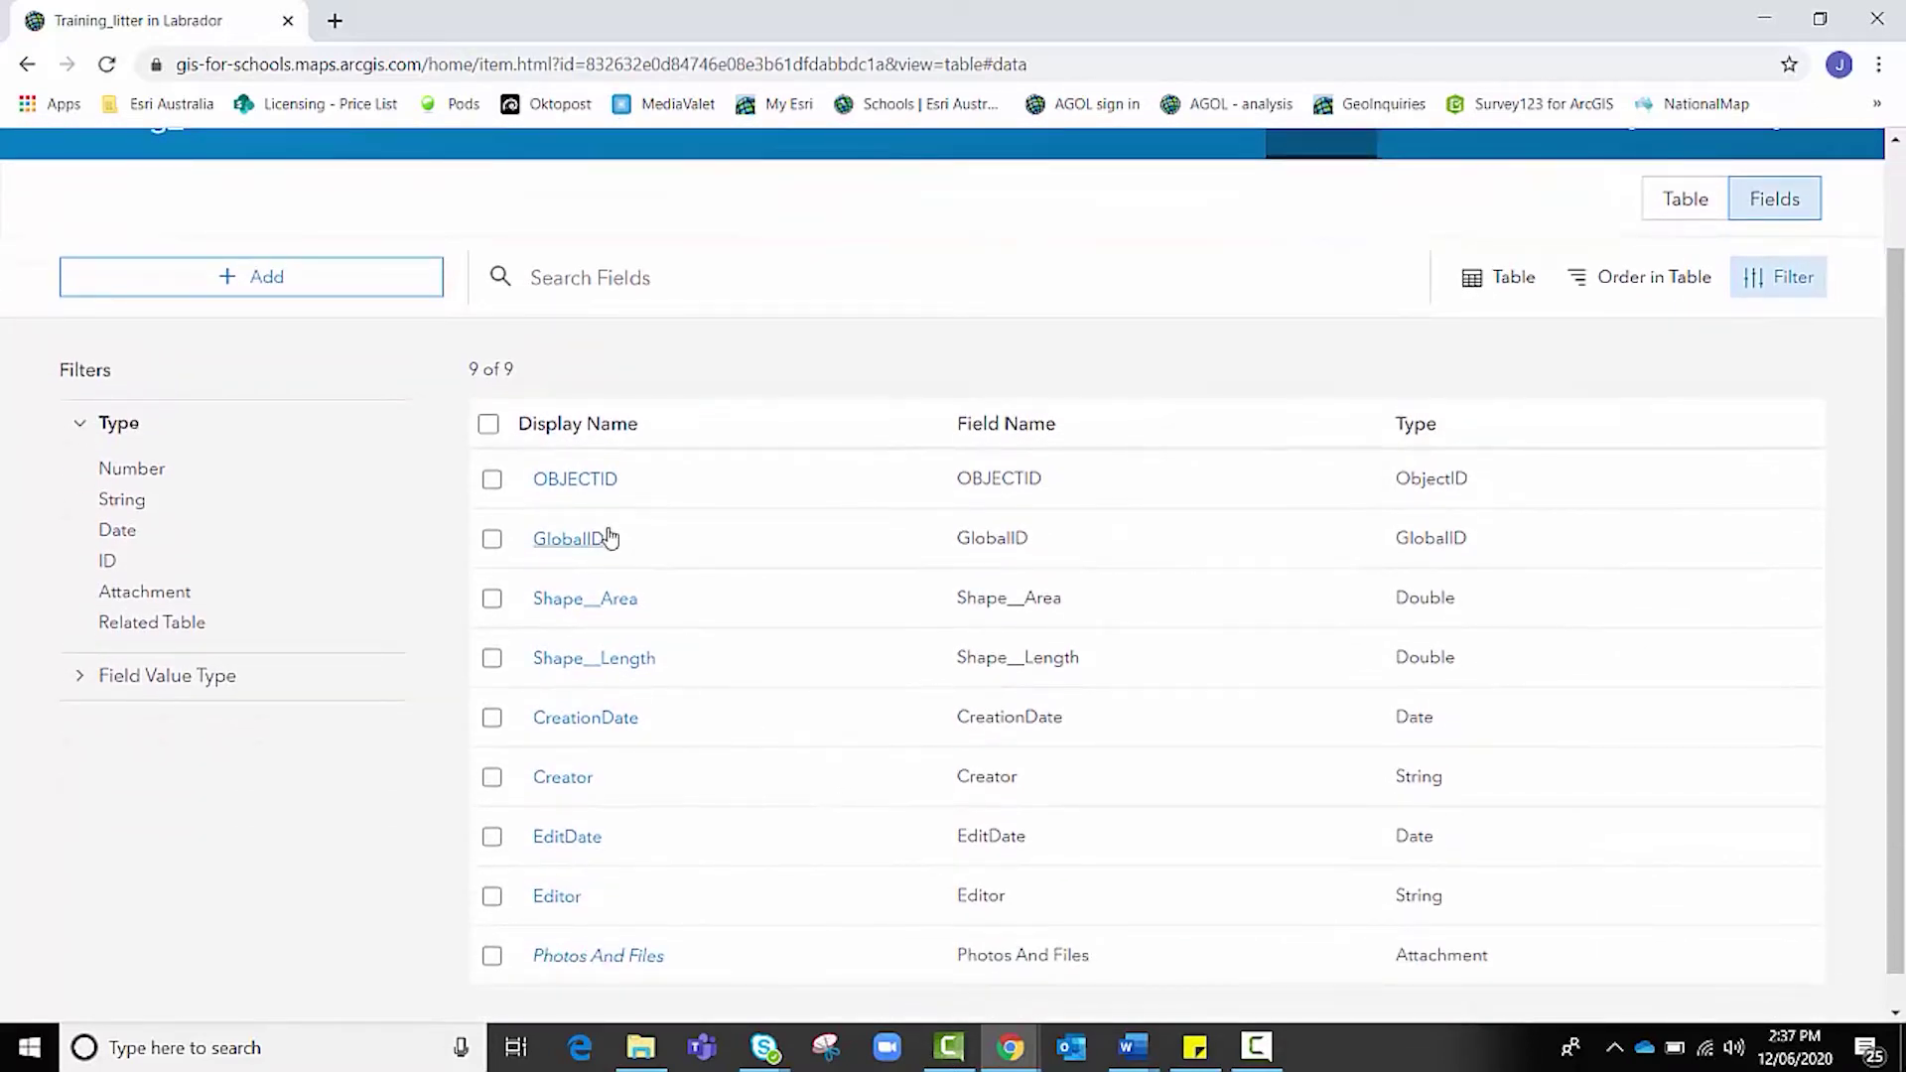
# Start a new field named Amount_Litter with display name 'Amount of litter'.
pyautogui.click(331, 295)
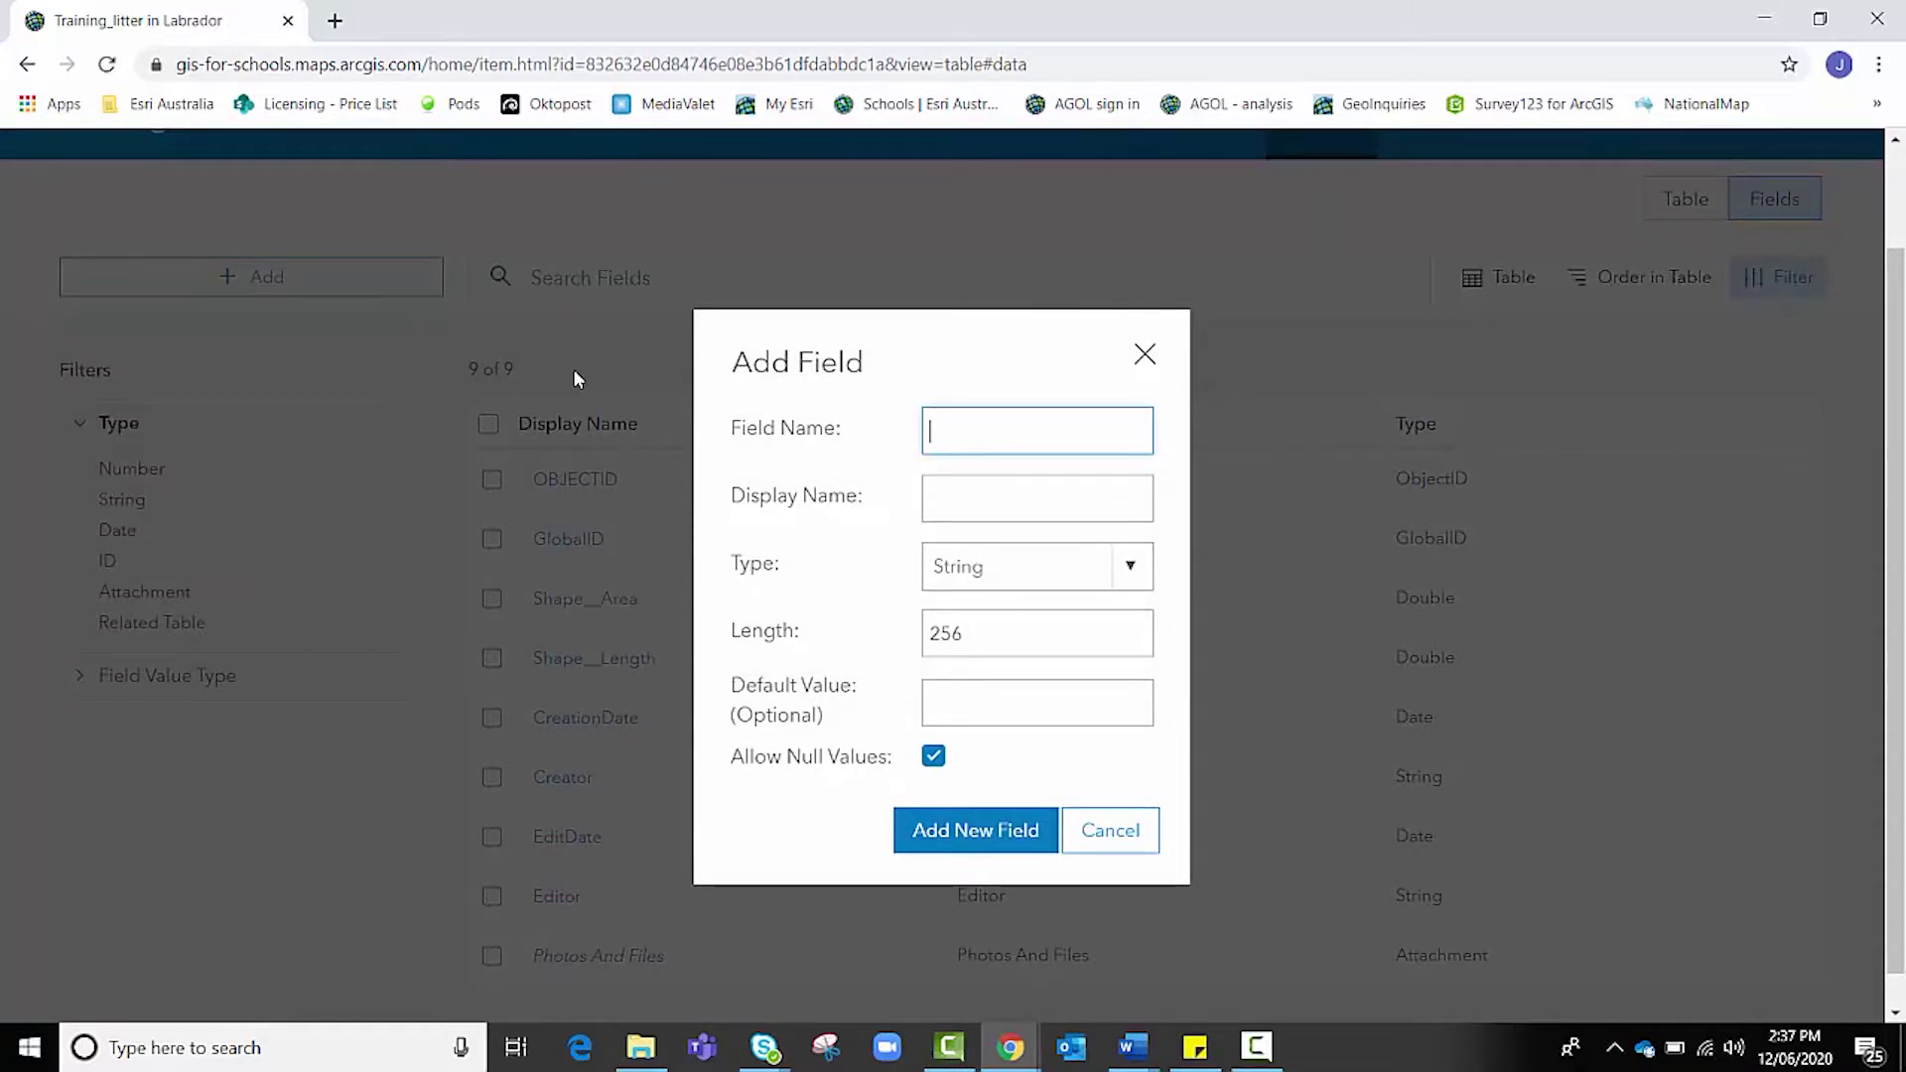
pyautogui.write('AmountLitter')
pyautogui.click(998, 431)
pyautogui.write('_')
pyautogui.click(1007, 495)
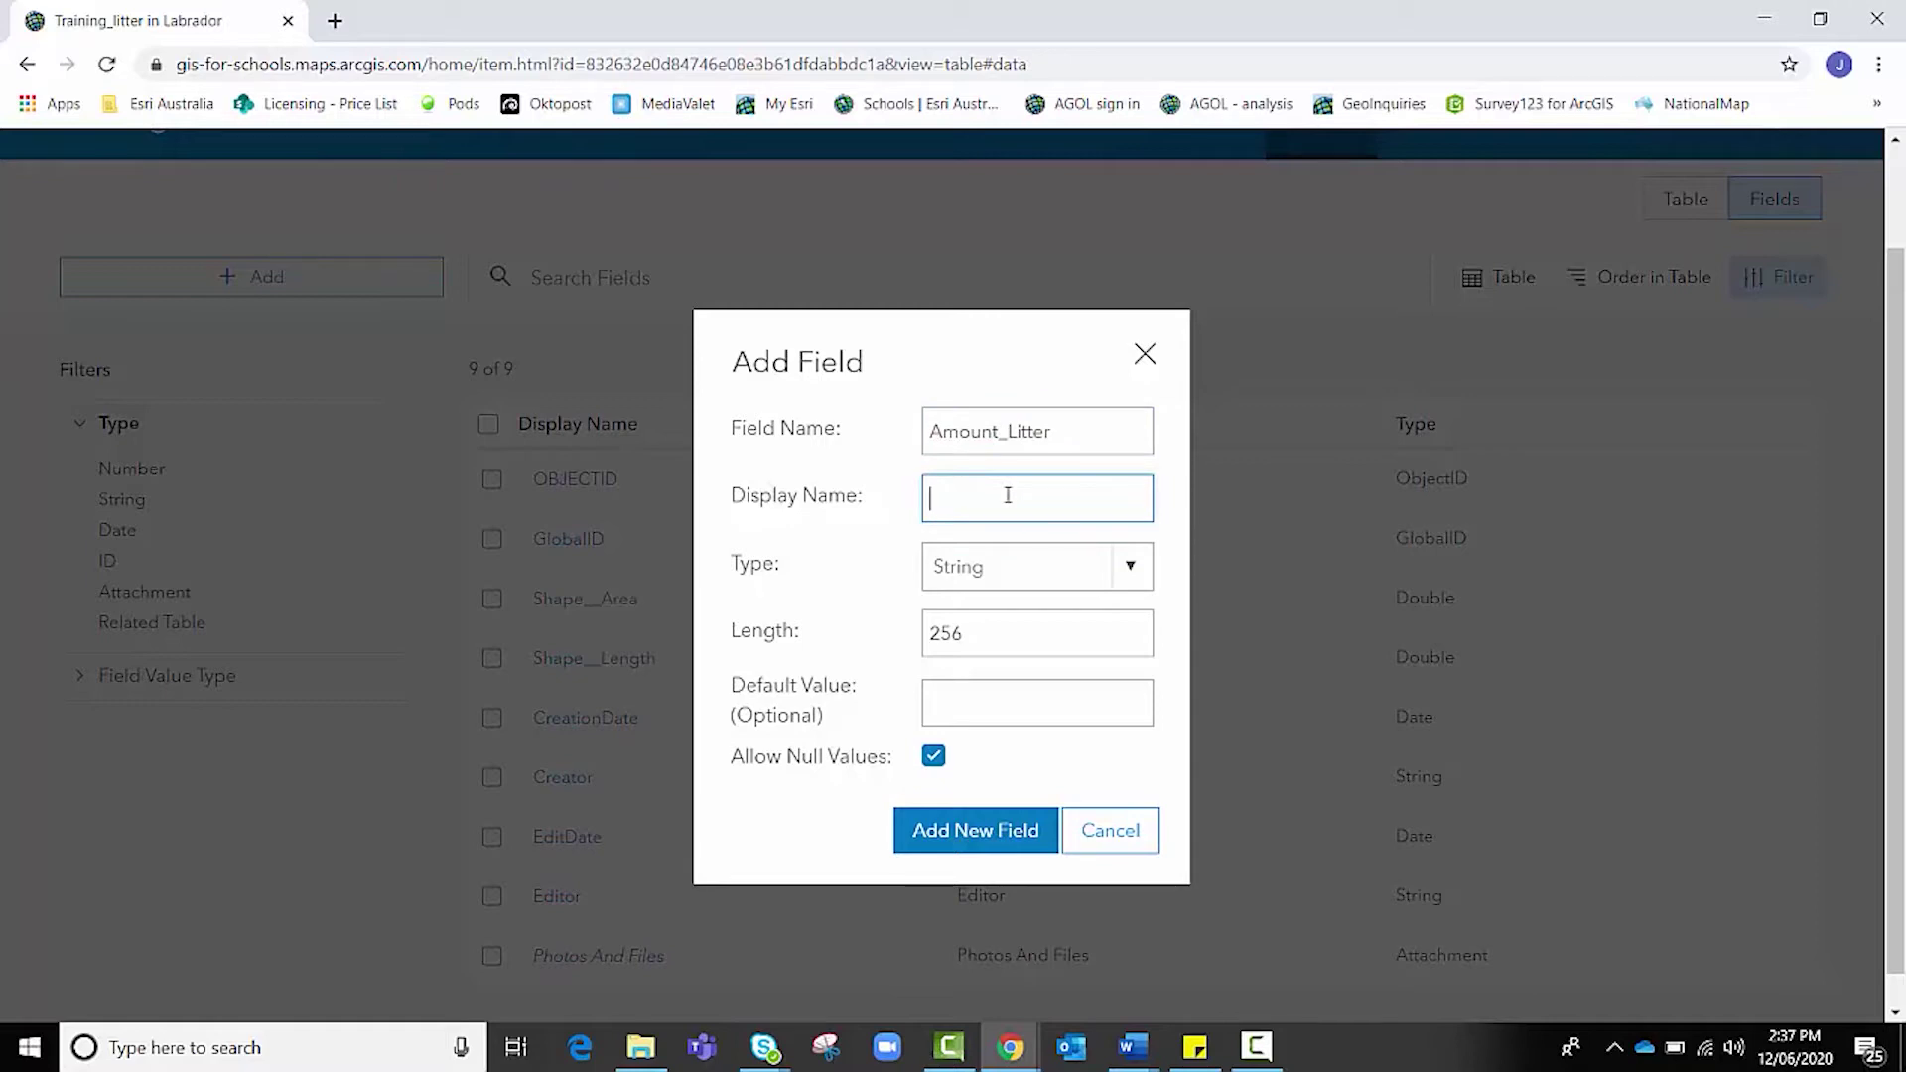
pyautogui.write('Amount of litter')
# Save Amount_Litter as an Integer field and open a blank Add Field form.
pyautogui.click(996, 580)
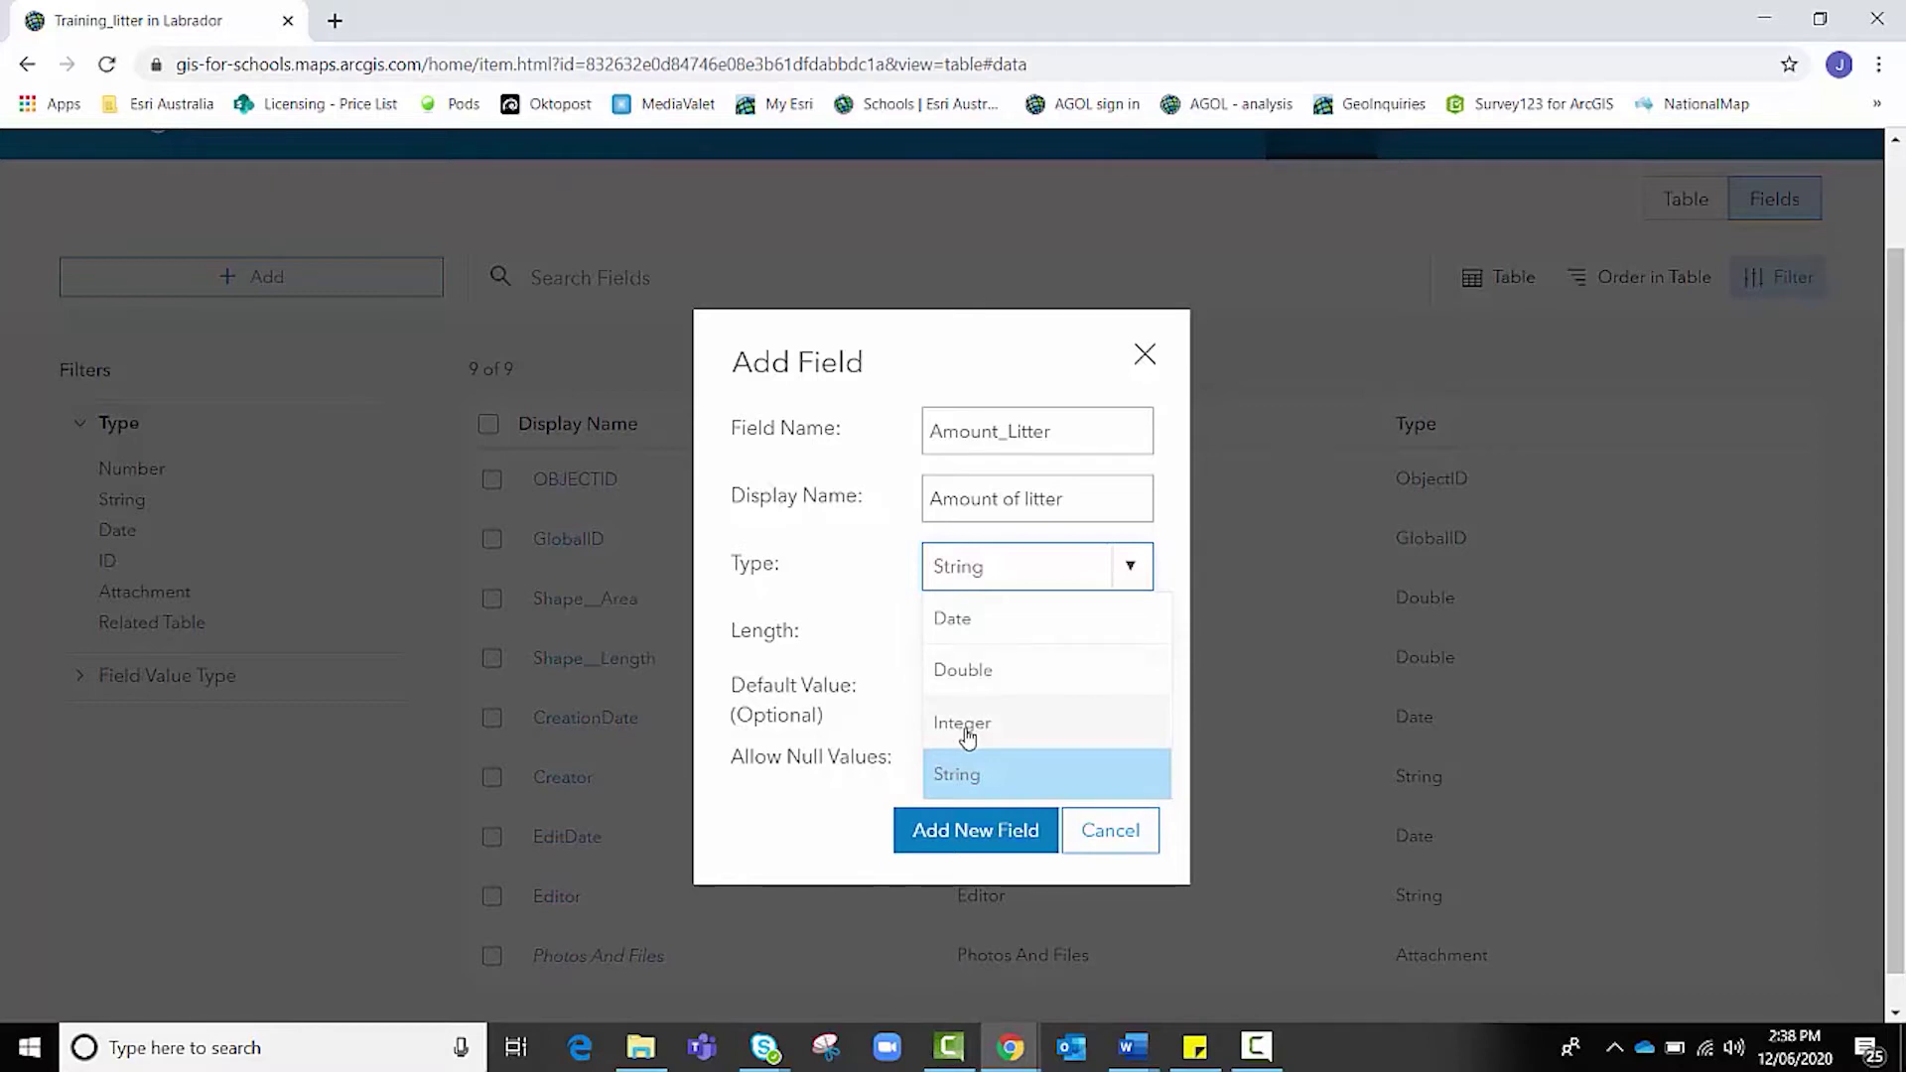
pyautogui.click(968, 735)
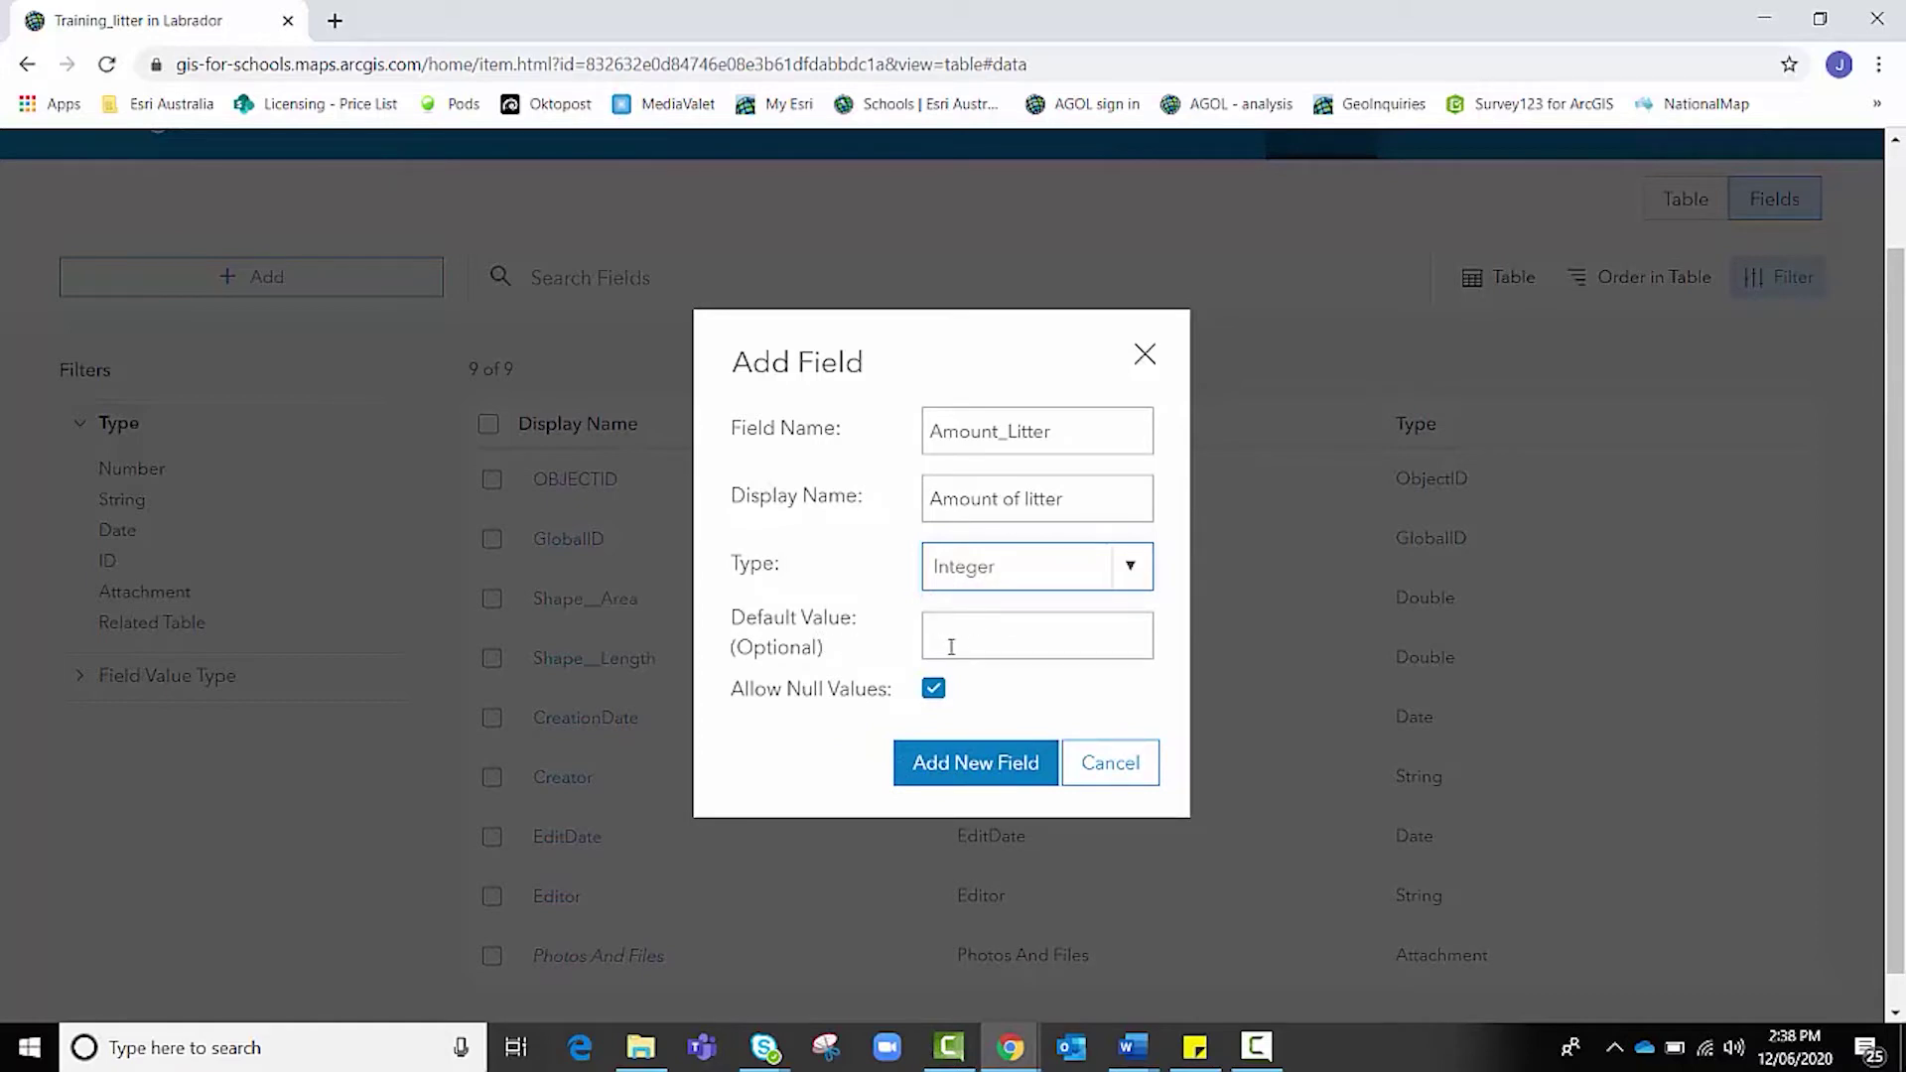
pyautogui.click(958, 767)
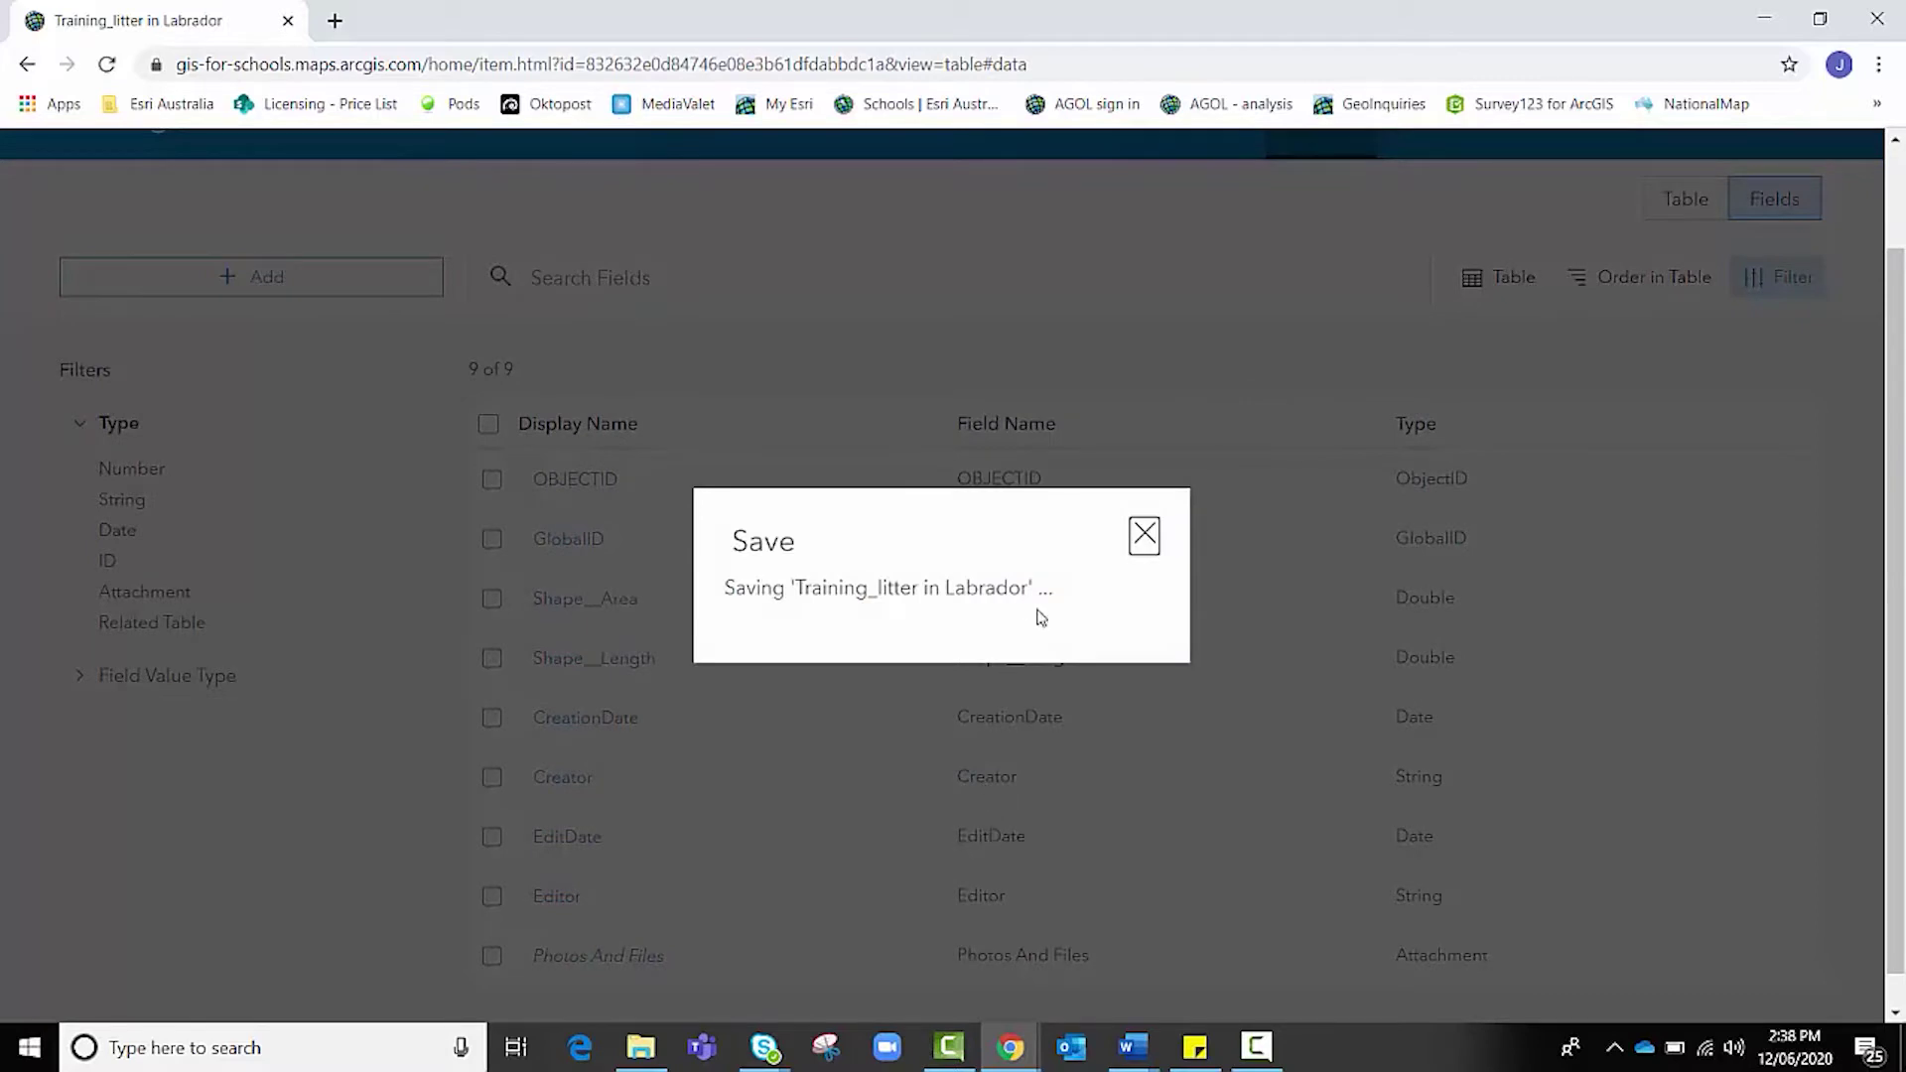
pyautogui.scroll(-1, 563, 948)
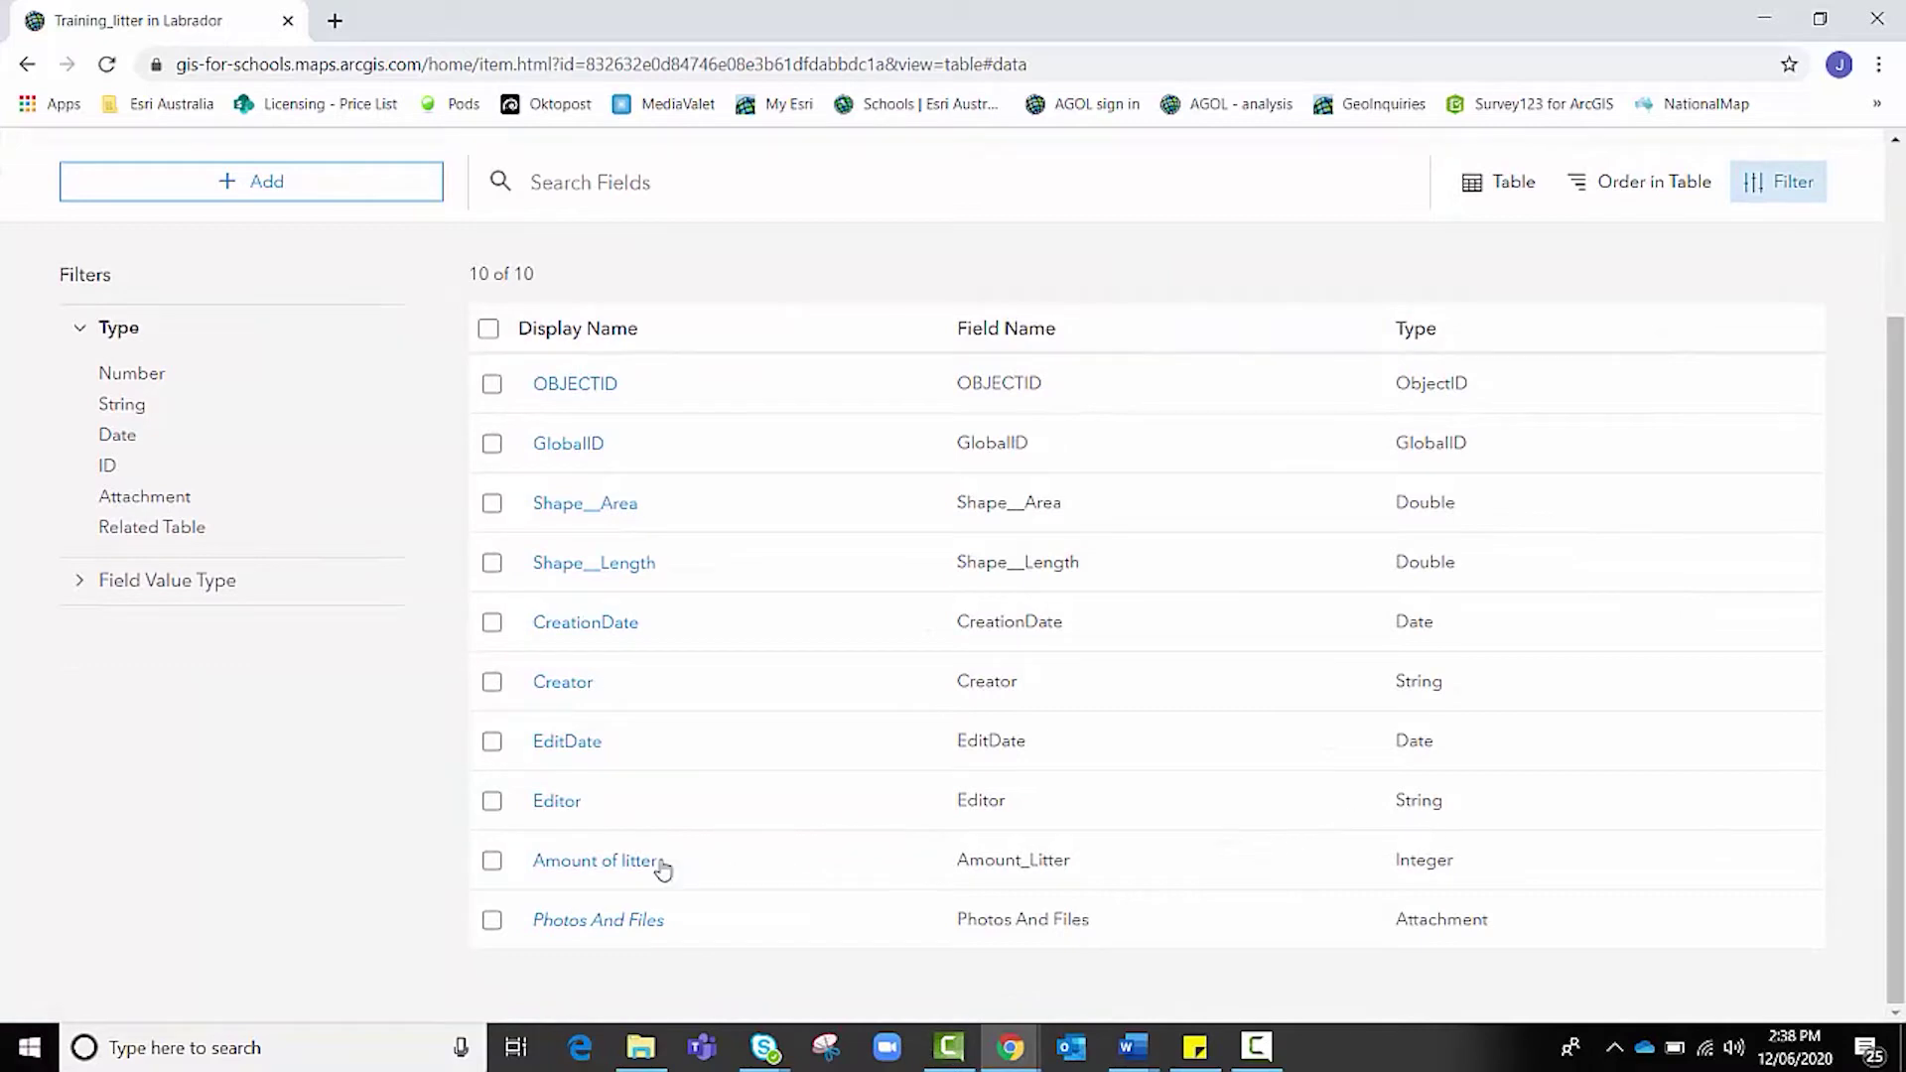
pyautogui.scroll(1, 641, 867)
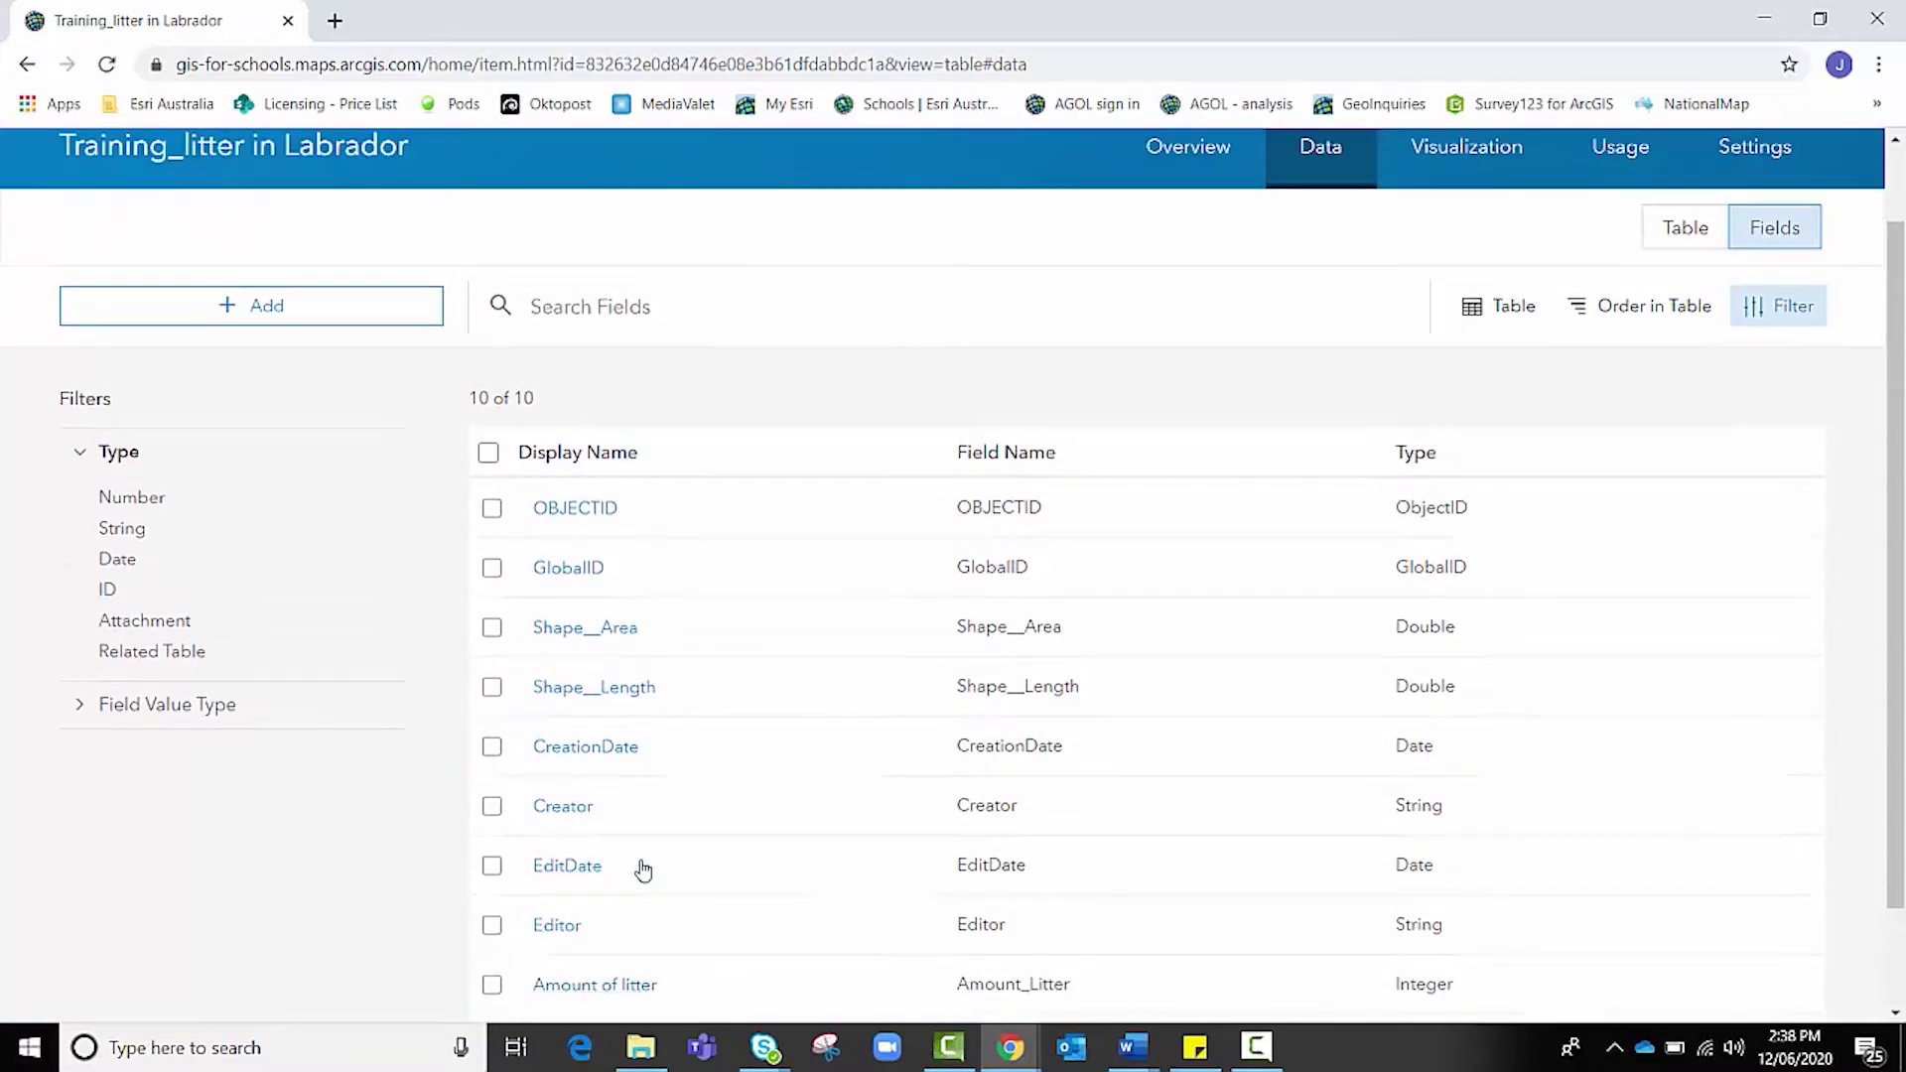
pyautogui.scroll(-1, 641, 867)
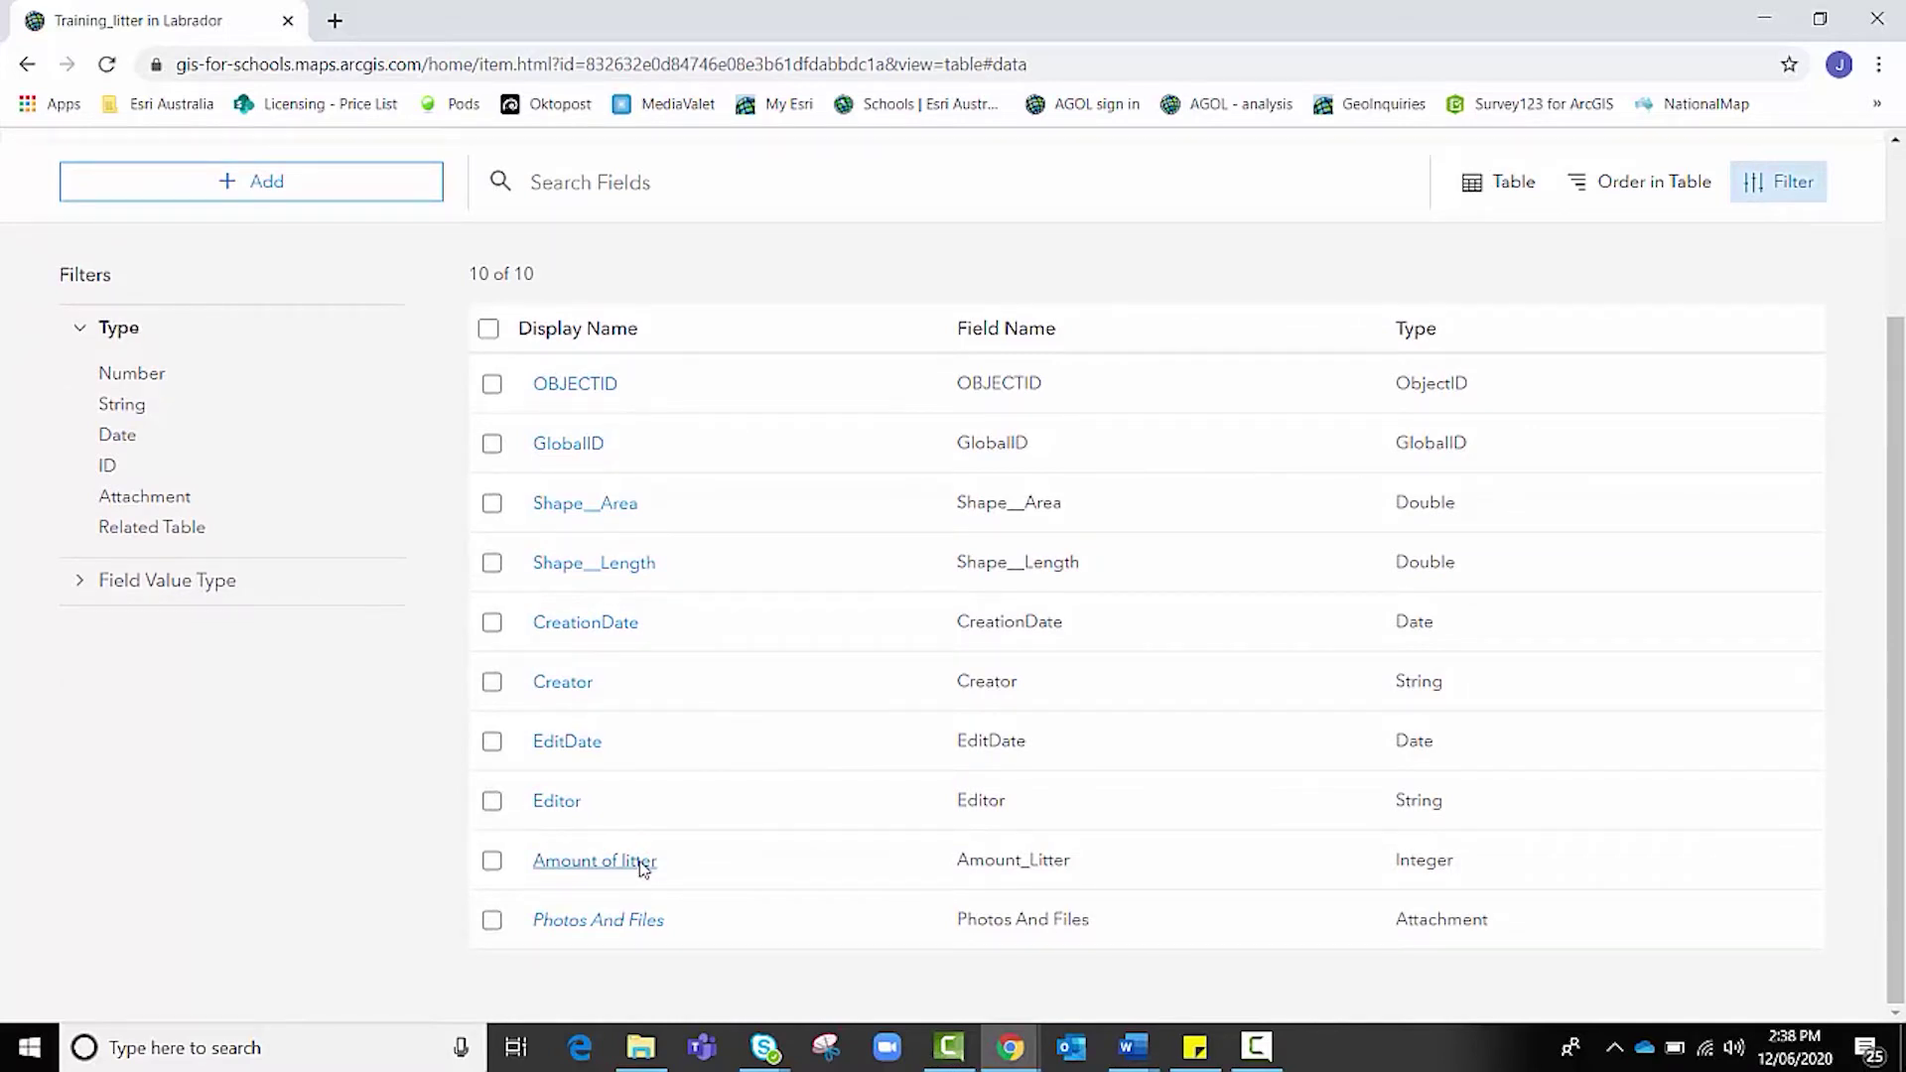
pyautogui.scroll(2, 641, 867)
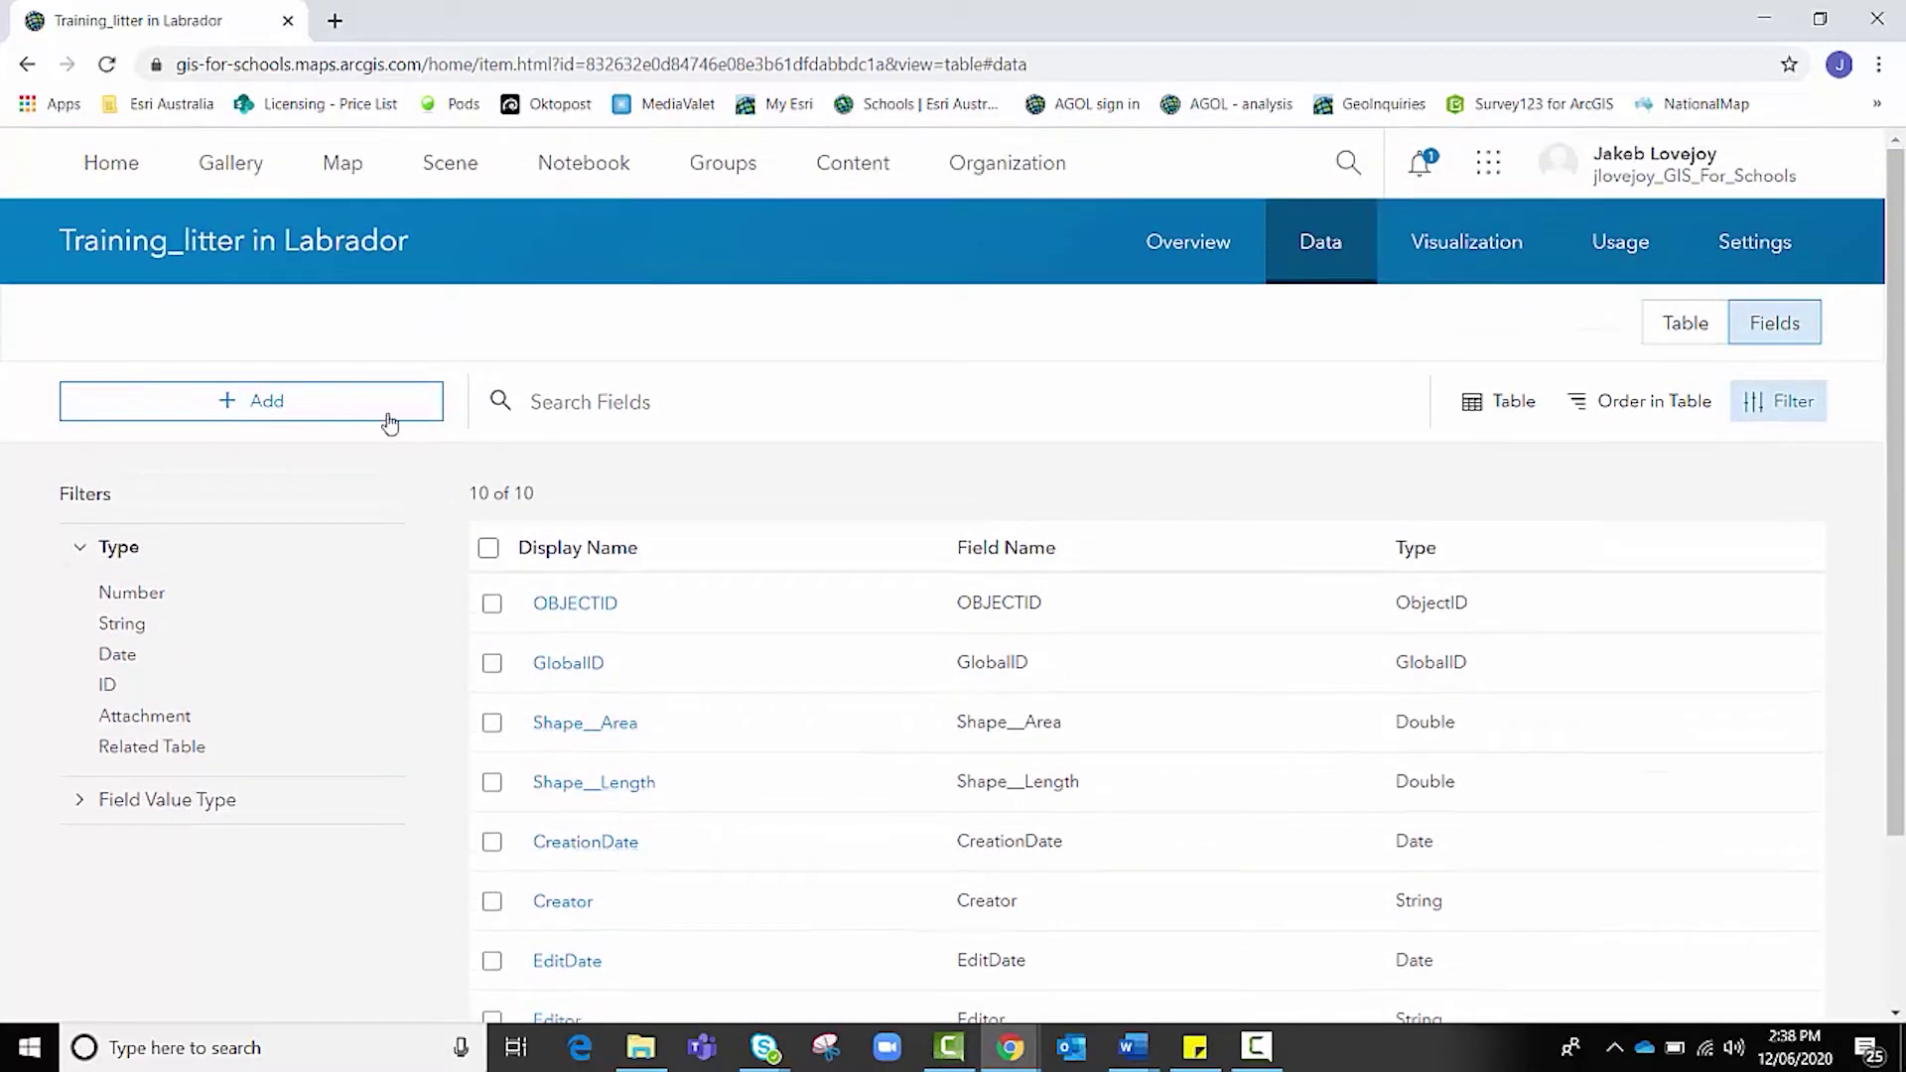
pyautogui.click(385, 413)
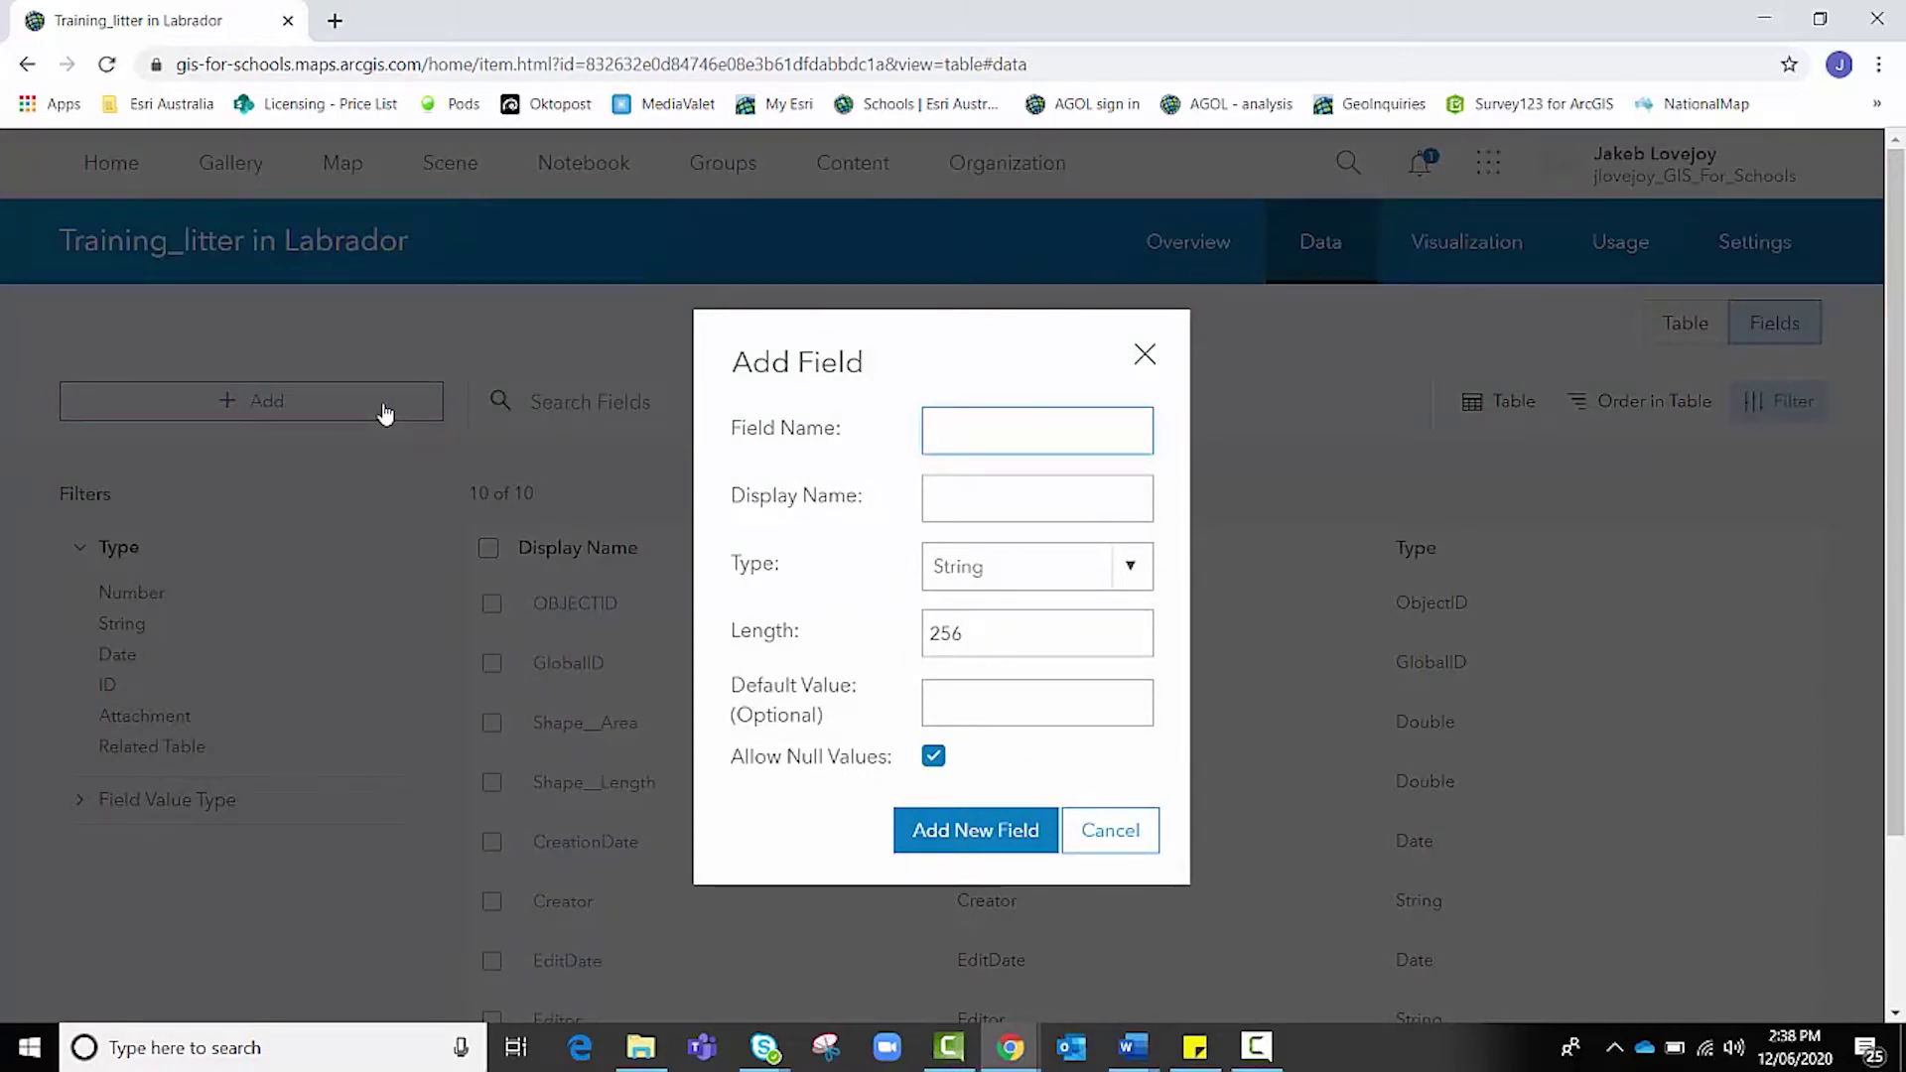
# Add a Double field pHLevels with display name 'pH Levels'.
pyautogui.write('pHLevels')
pyautogui.press('Tab')
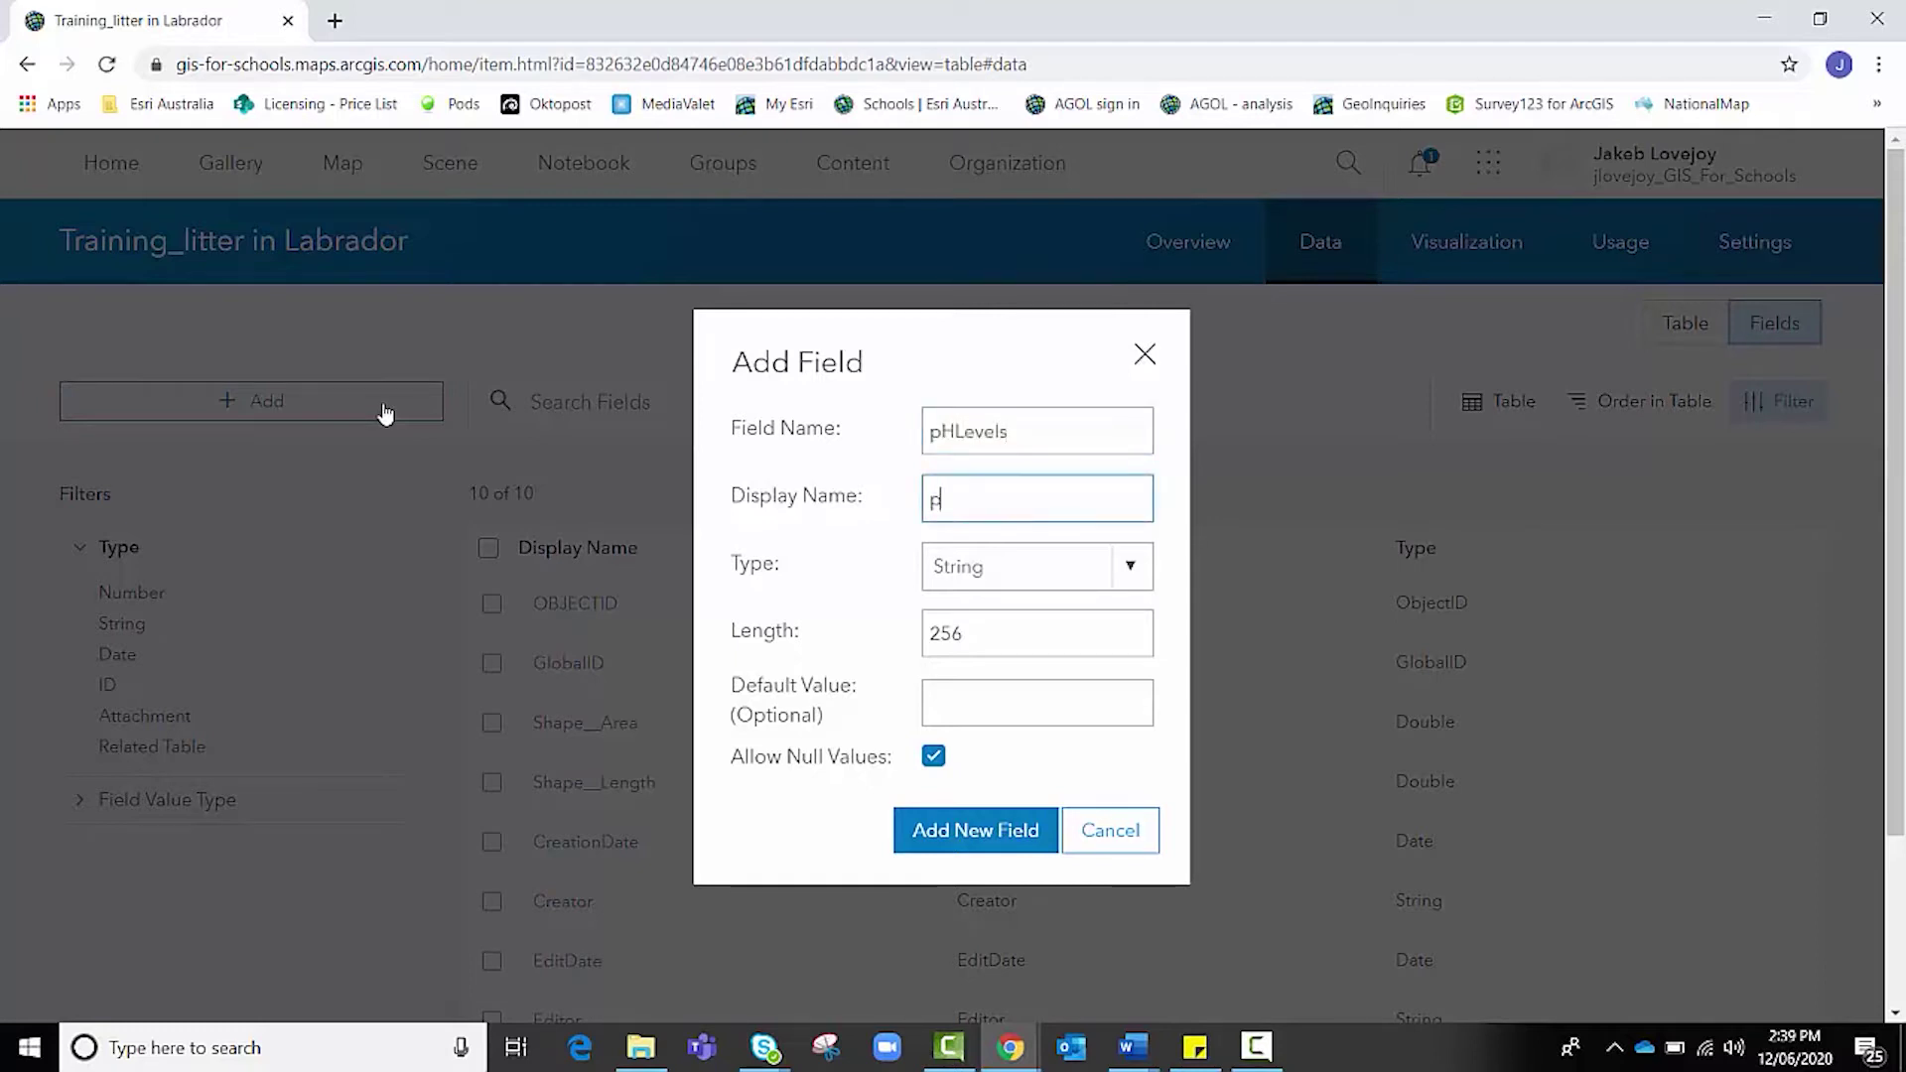
pyautogui.write('evels')
pyautogui.click(1127, 585)
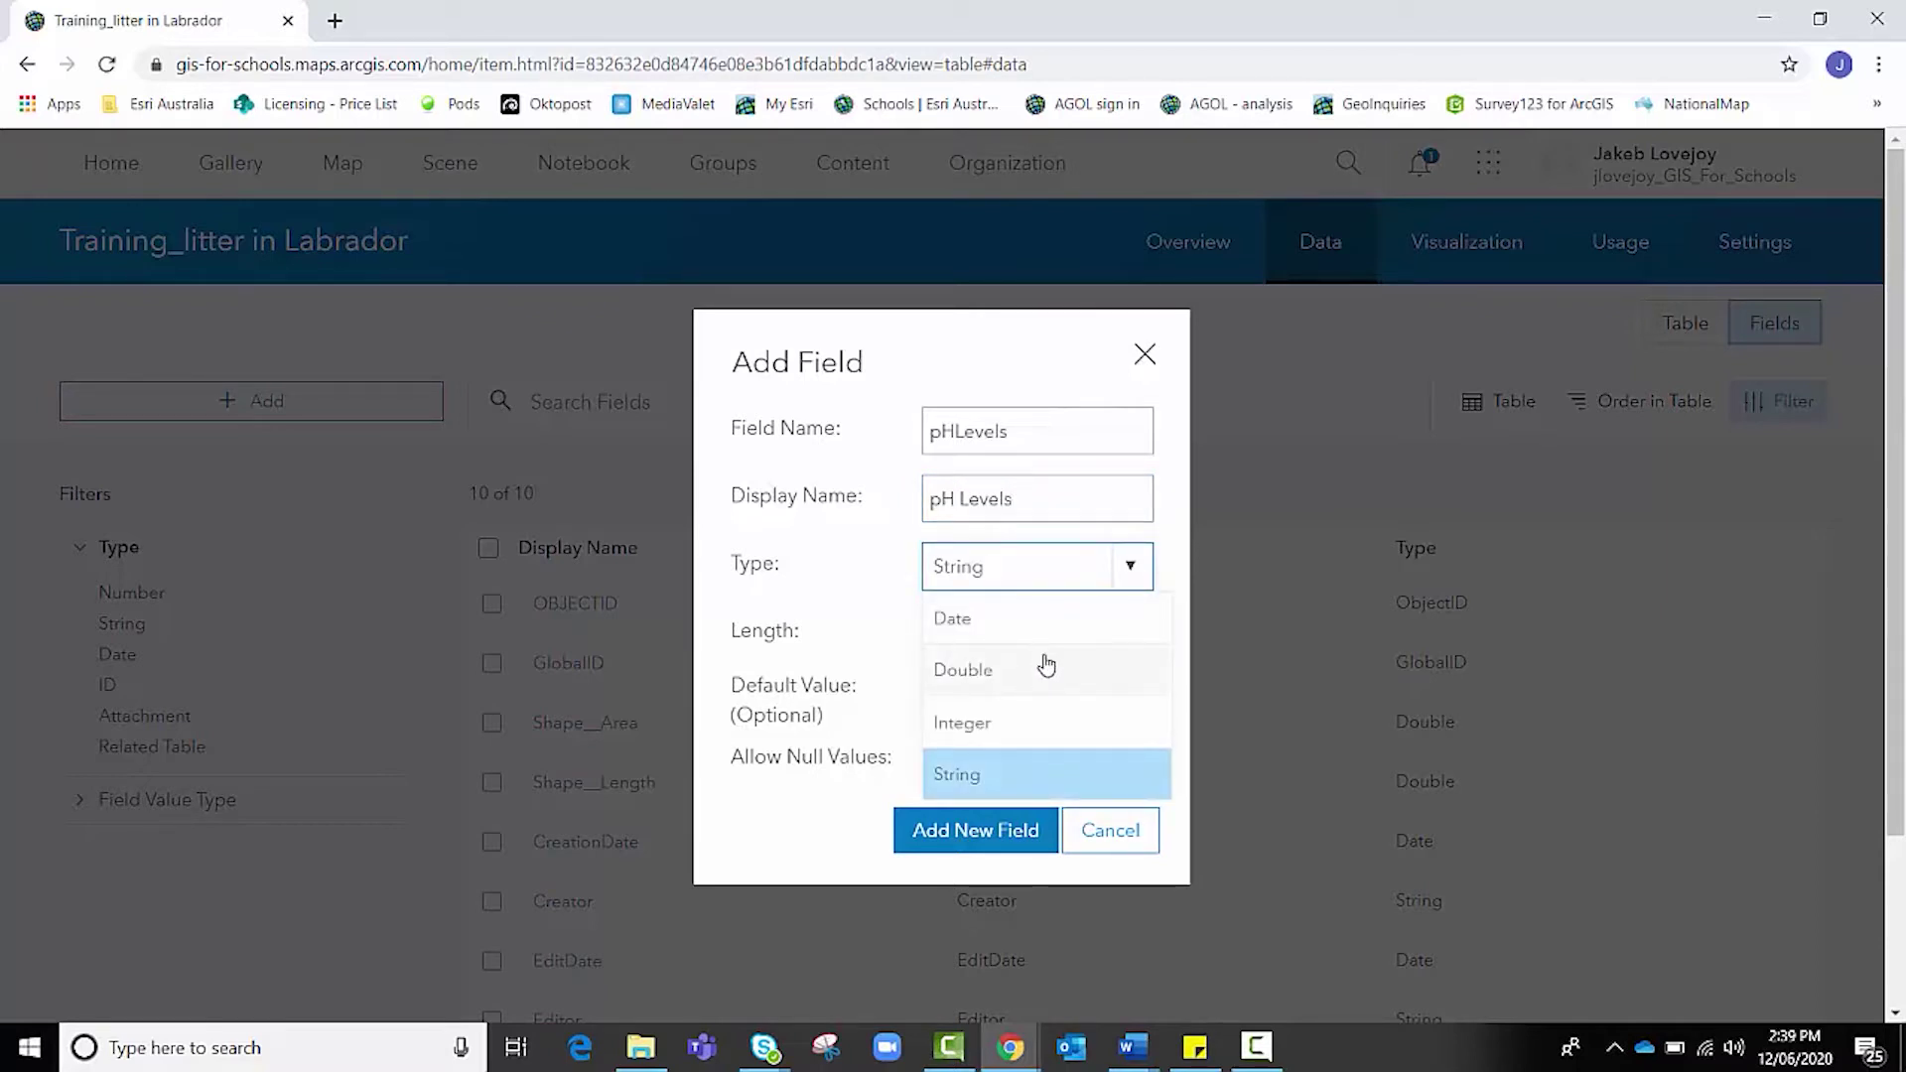
pyautogui.click(1002, 685)
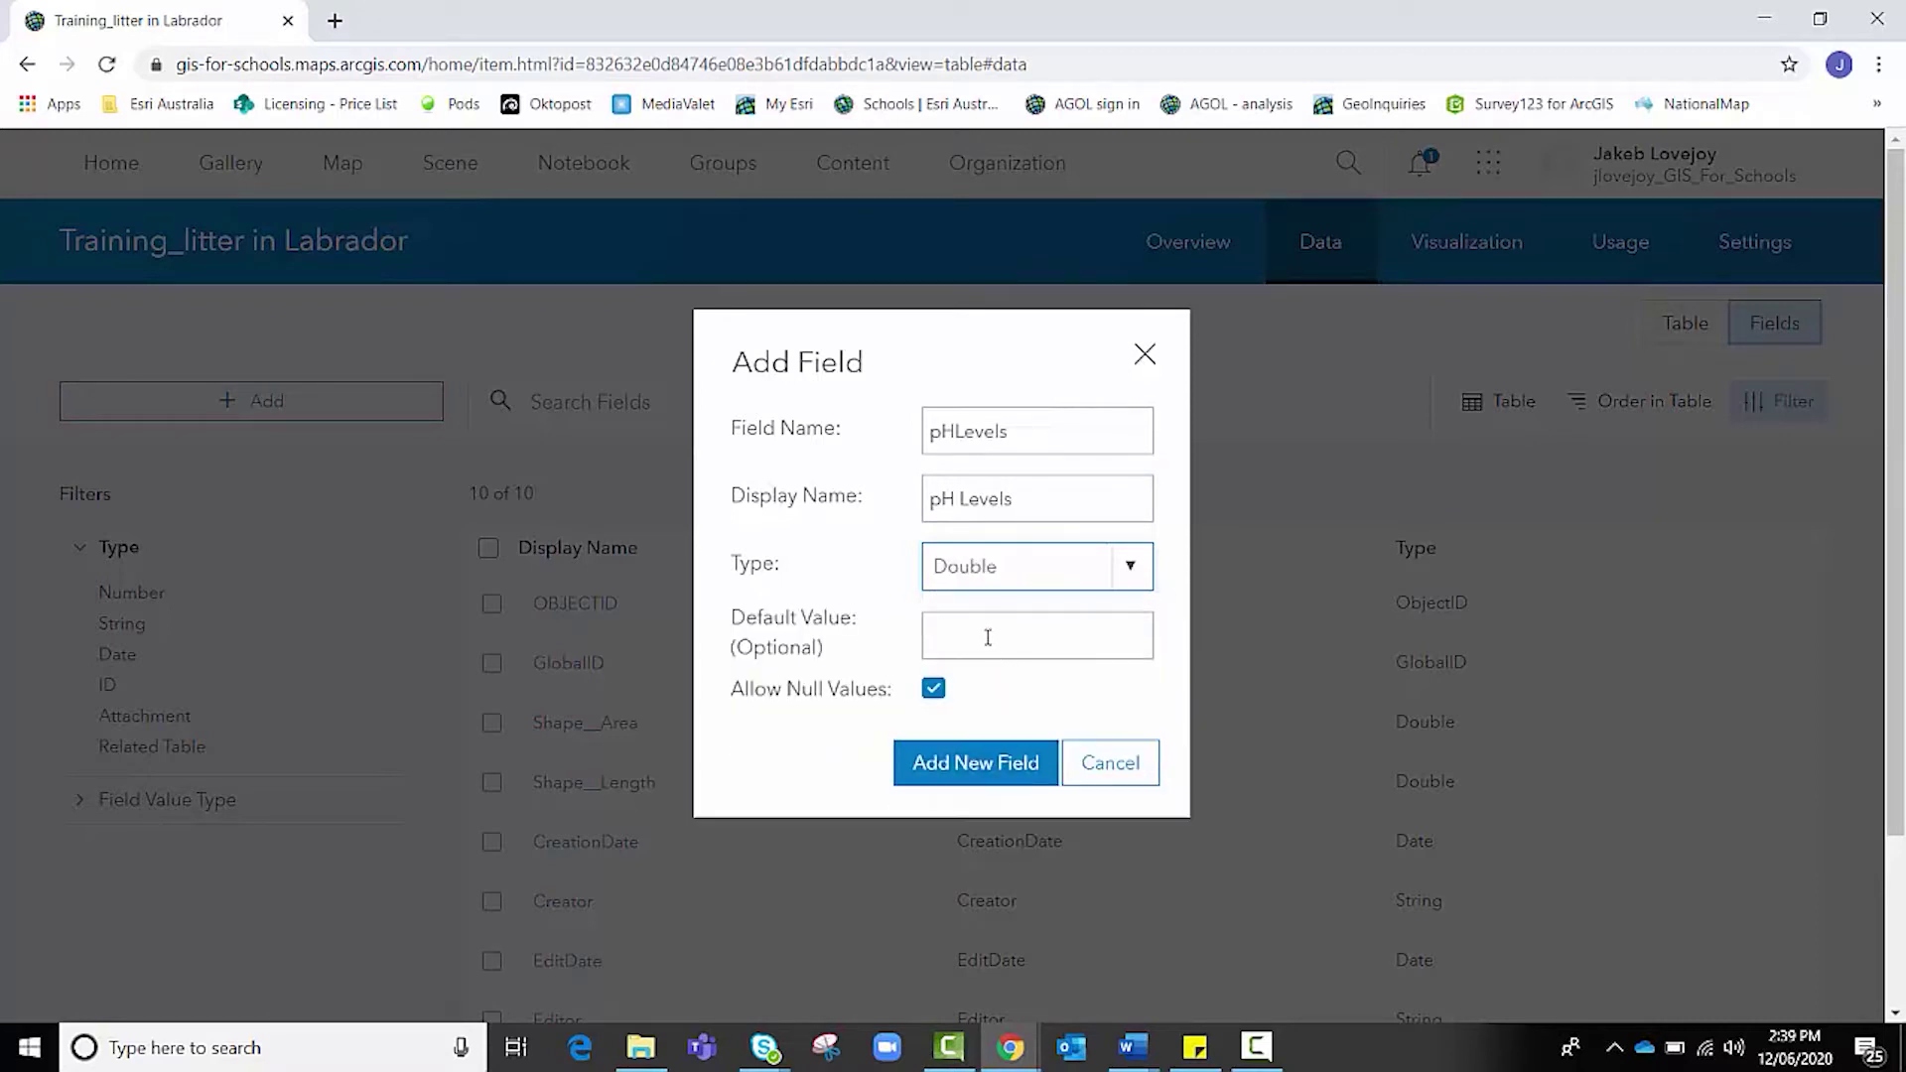
pyautogui.click(987, 637)
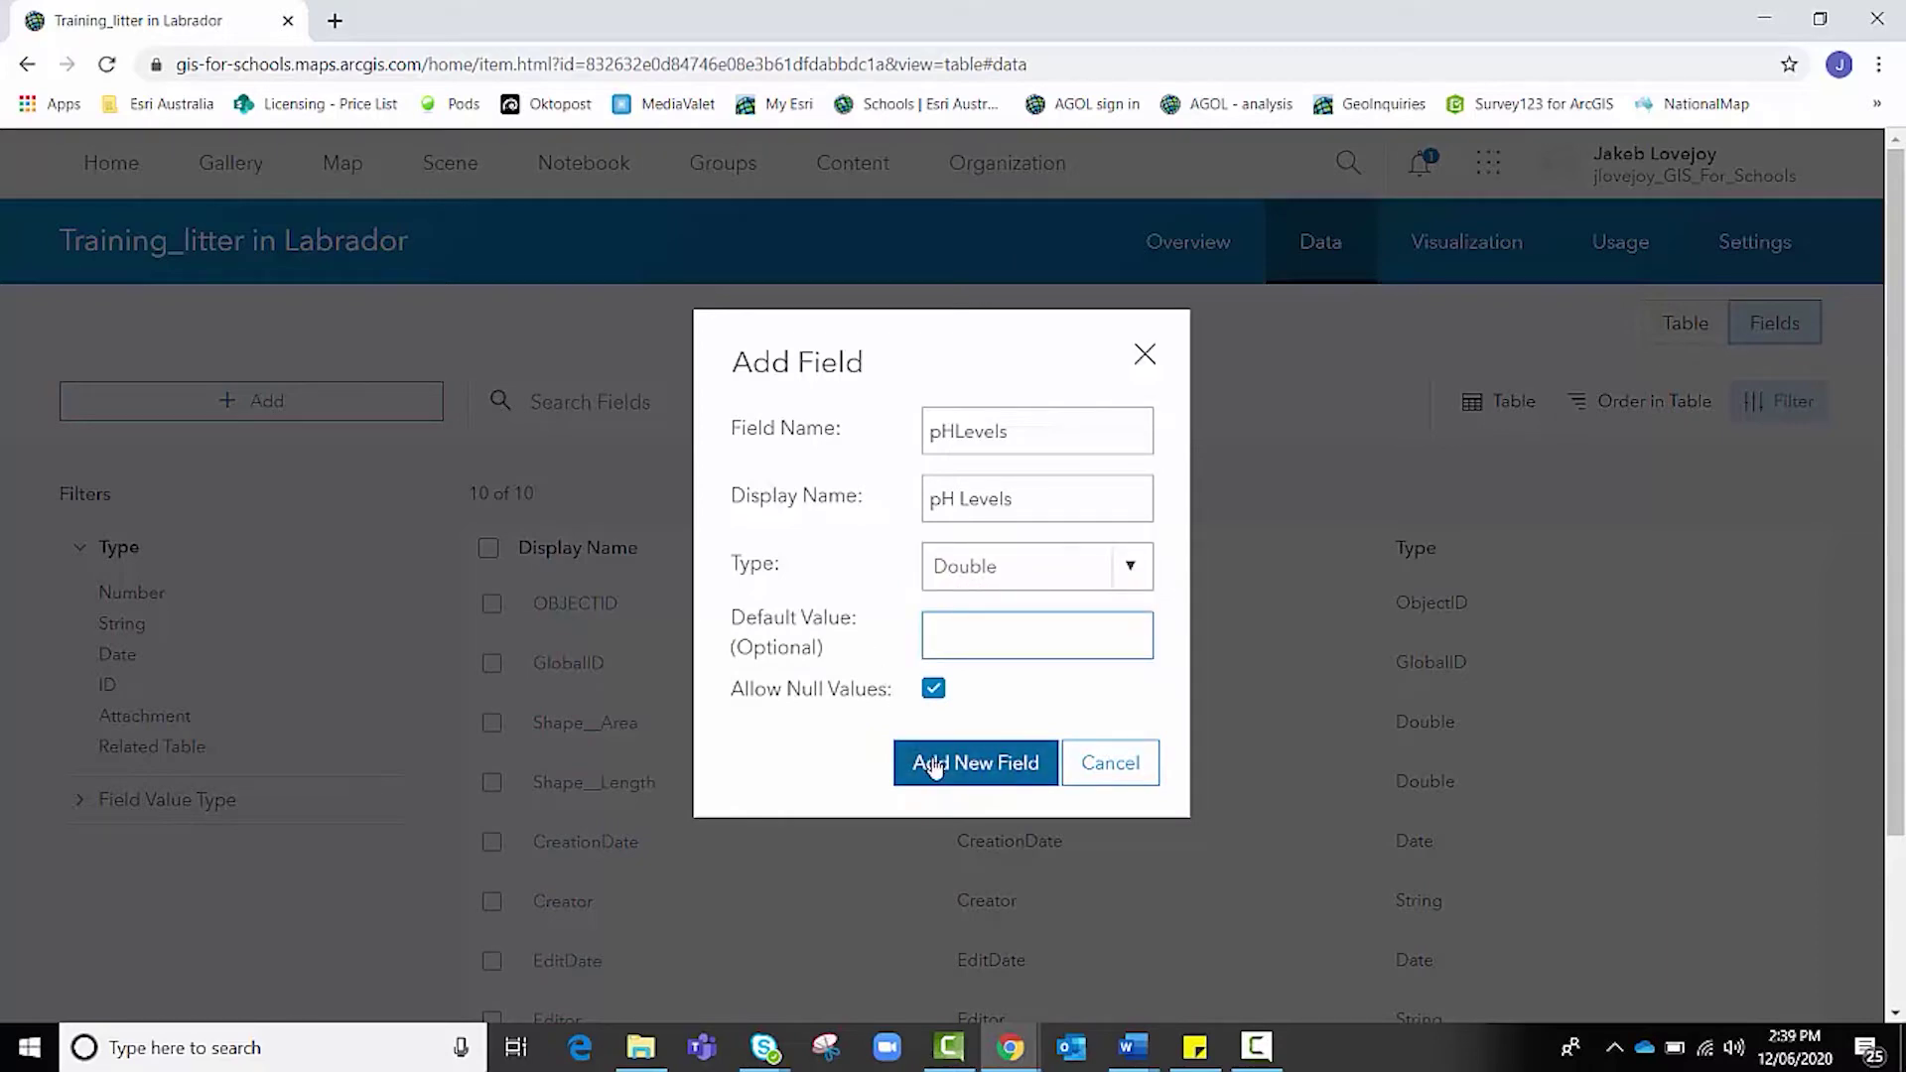
pyautogui.click(974, 763)
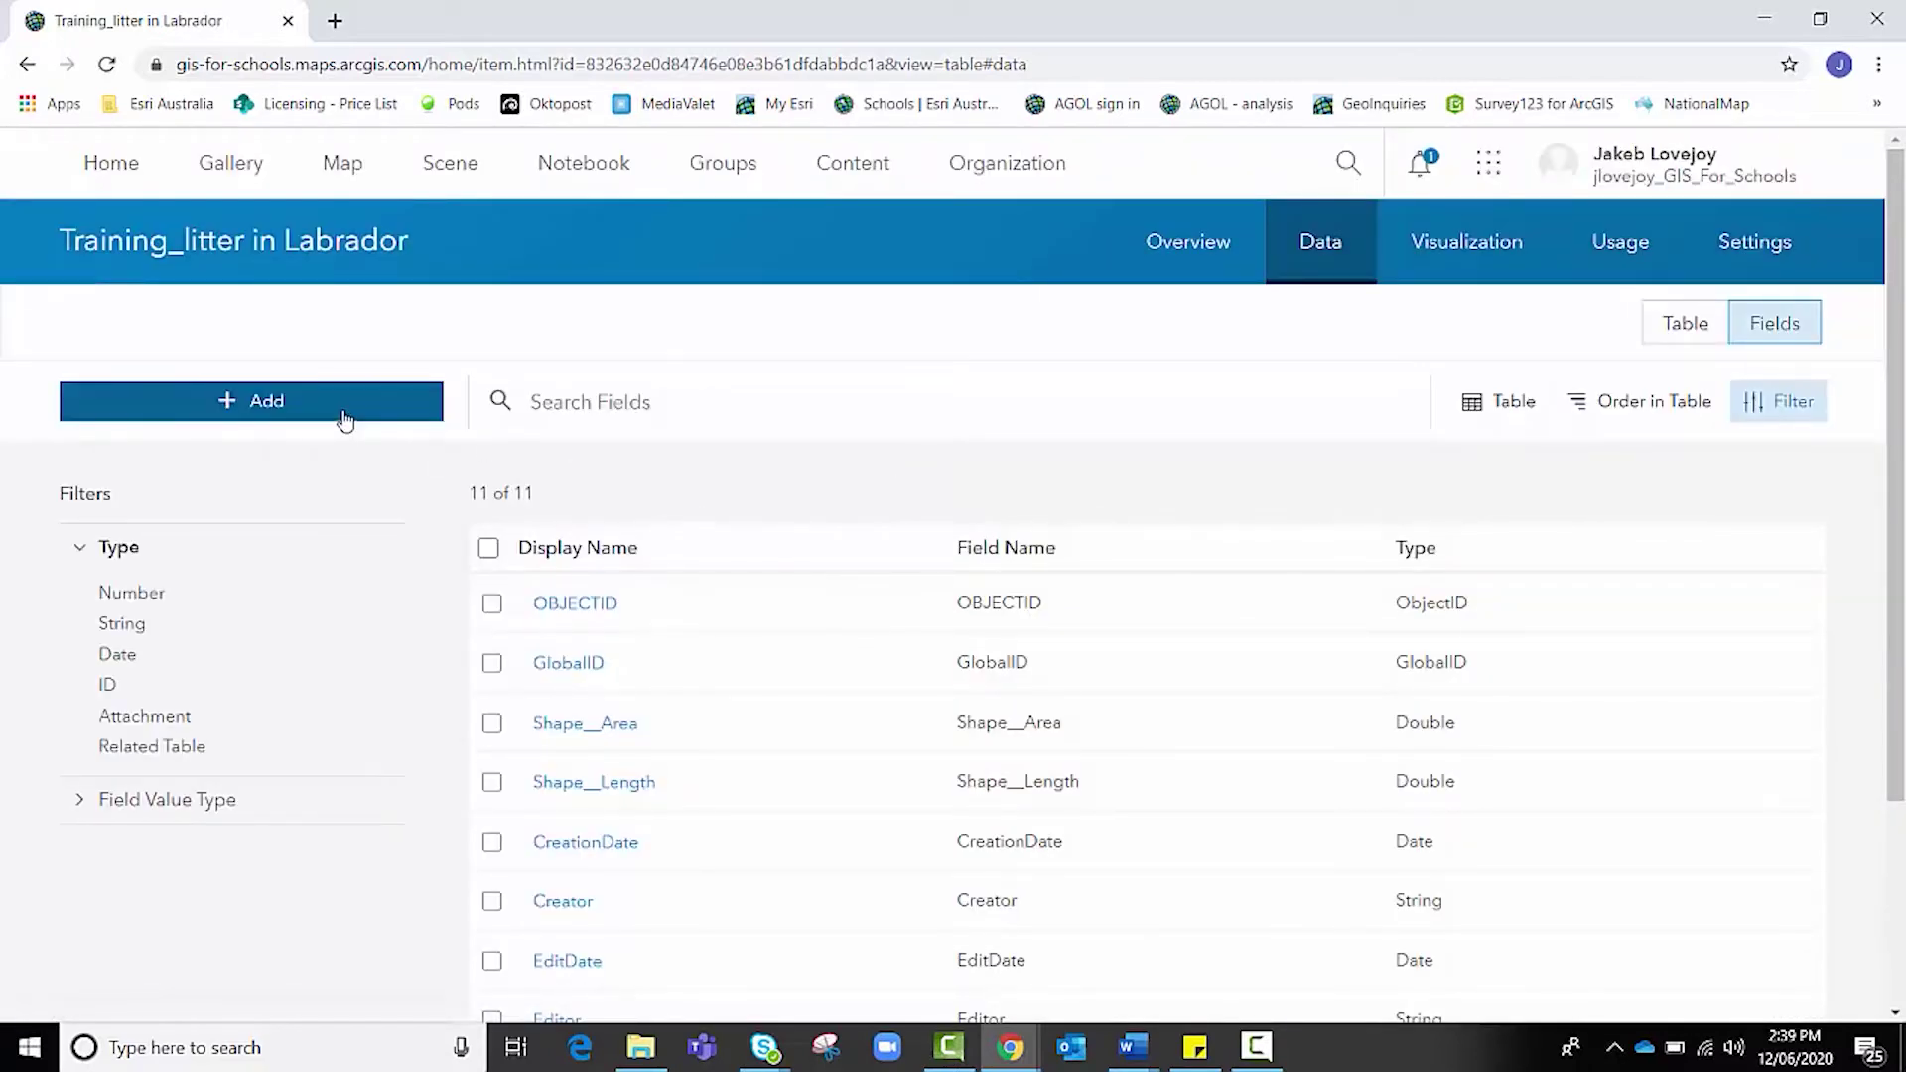
# Add a String field Observations with length 300.
pyautogui.click(345, 420)
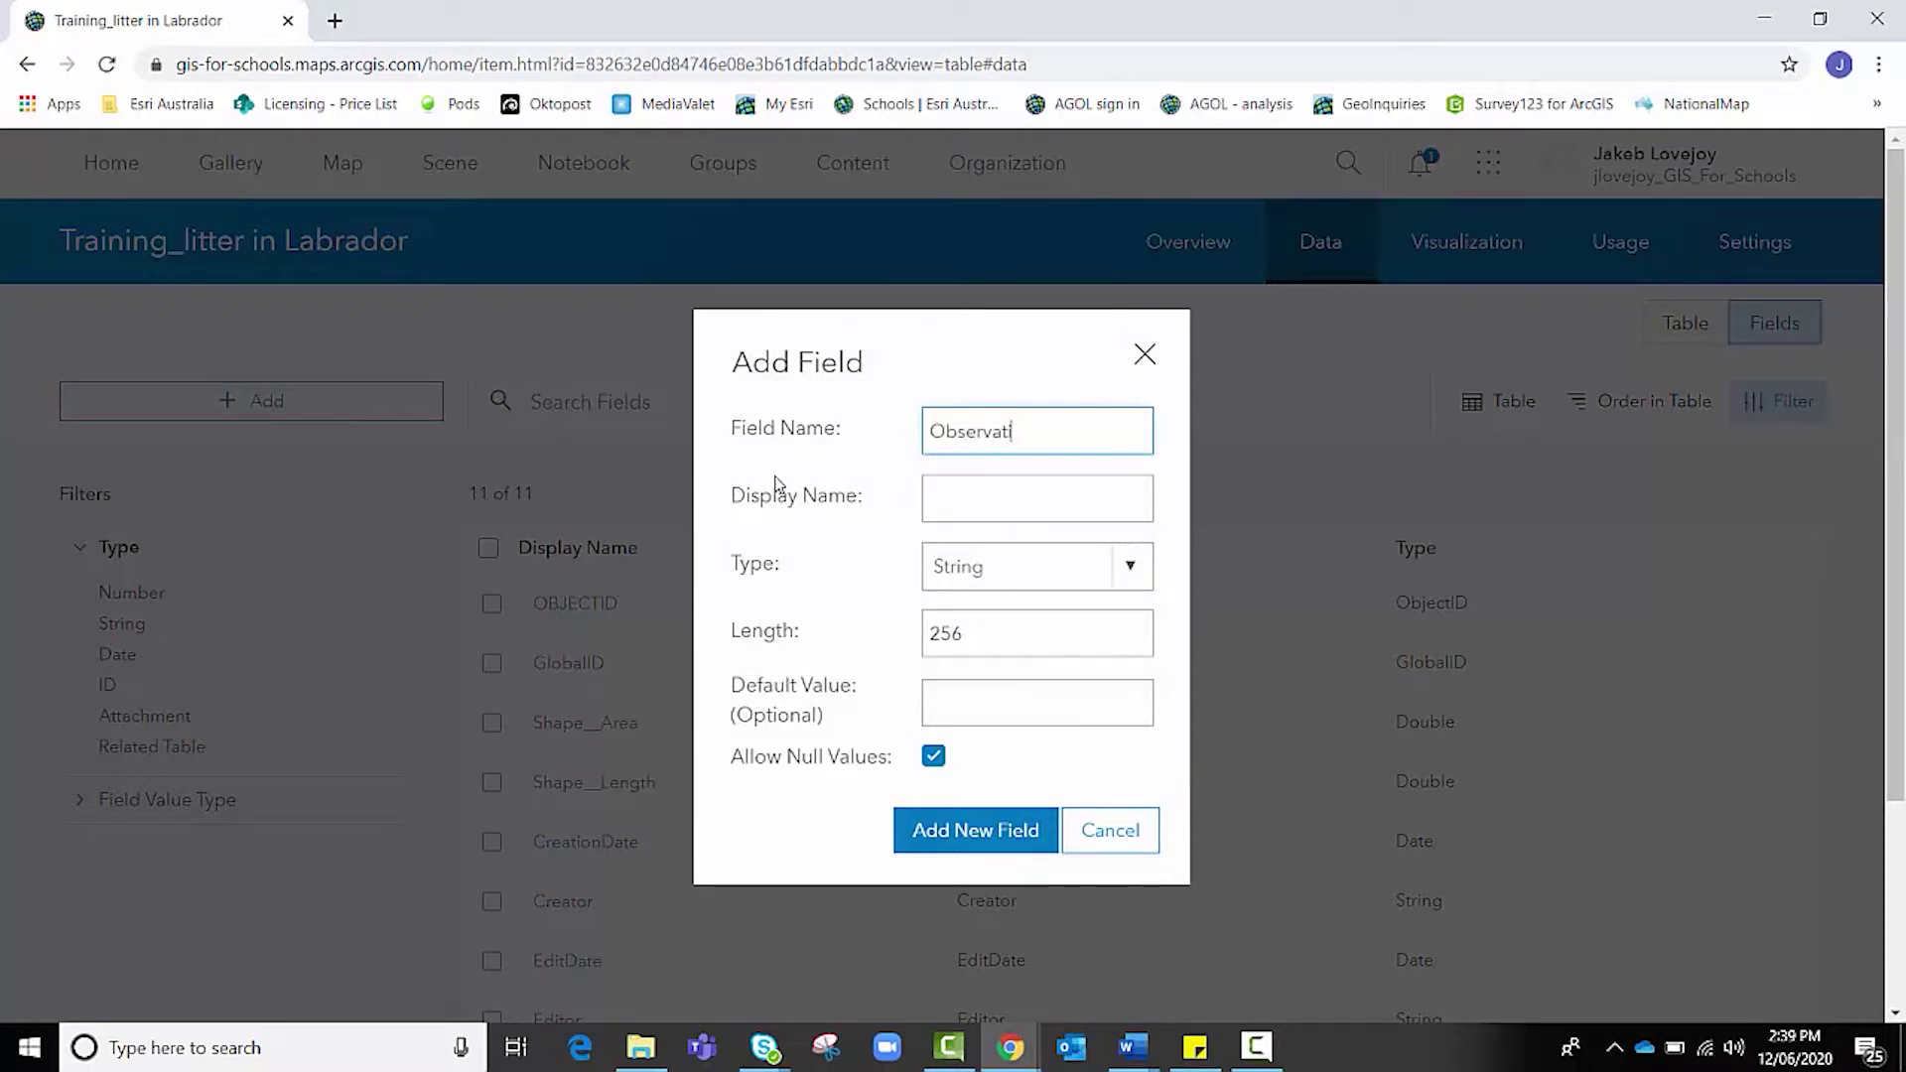
pyautogui.press('Tab')
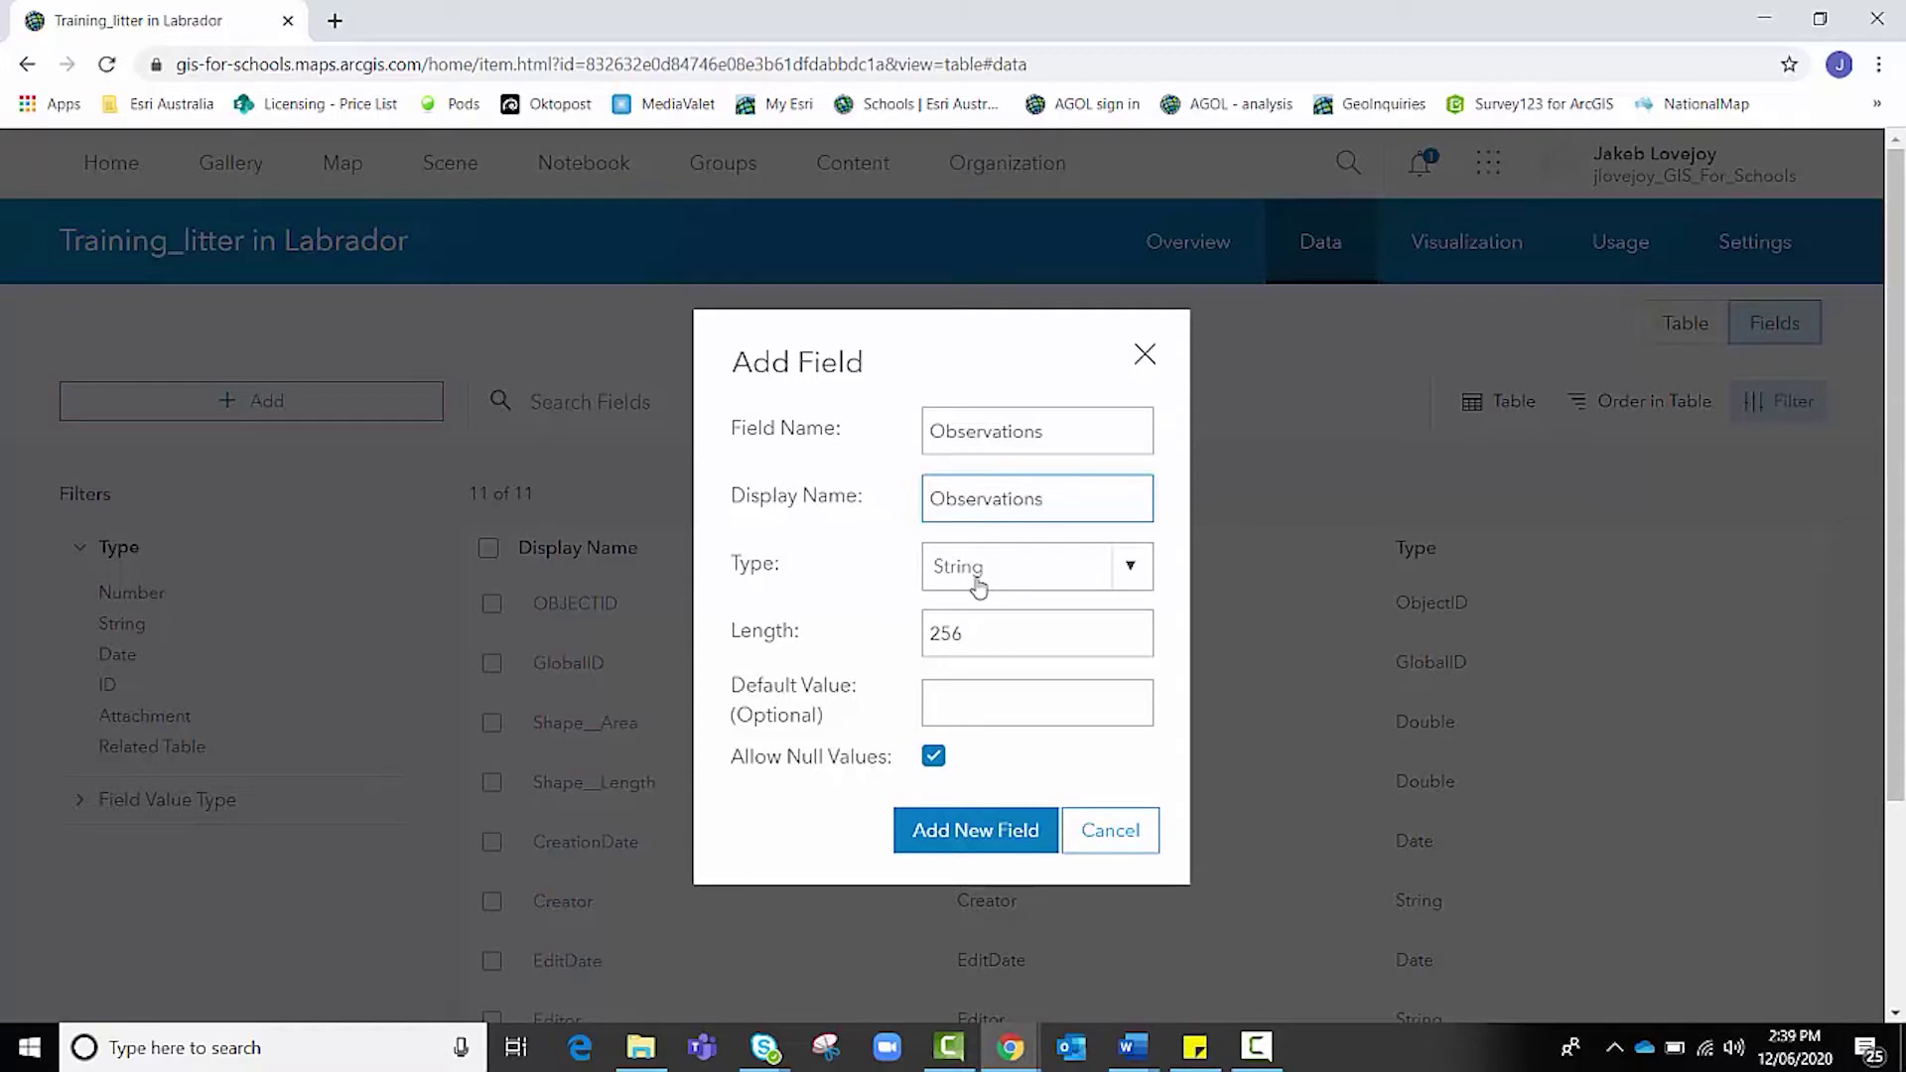
pyautogui.moveTo(960, 633); pyautogui.dragTo(933, 645)
pyautogui.write('300')
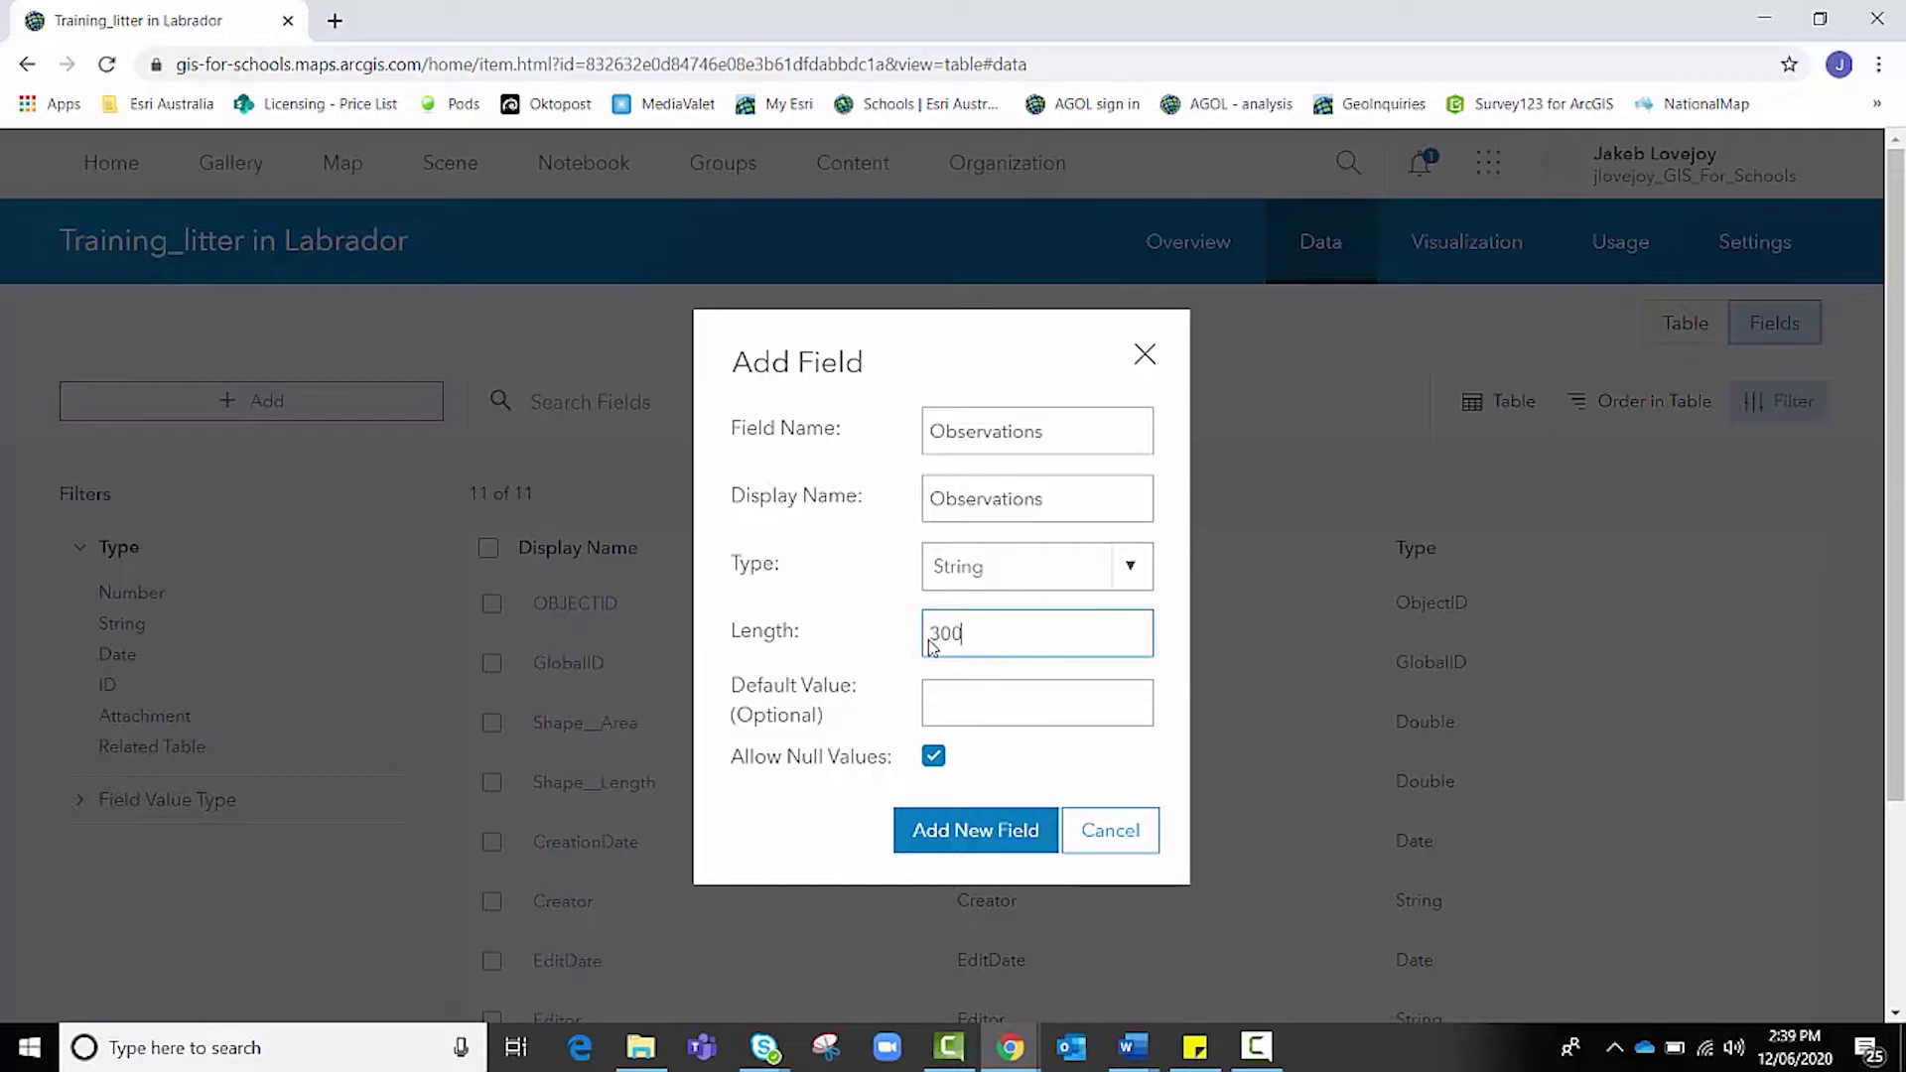
pyautogui.click(978, 609)
pyautogui.click(930, 826)
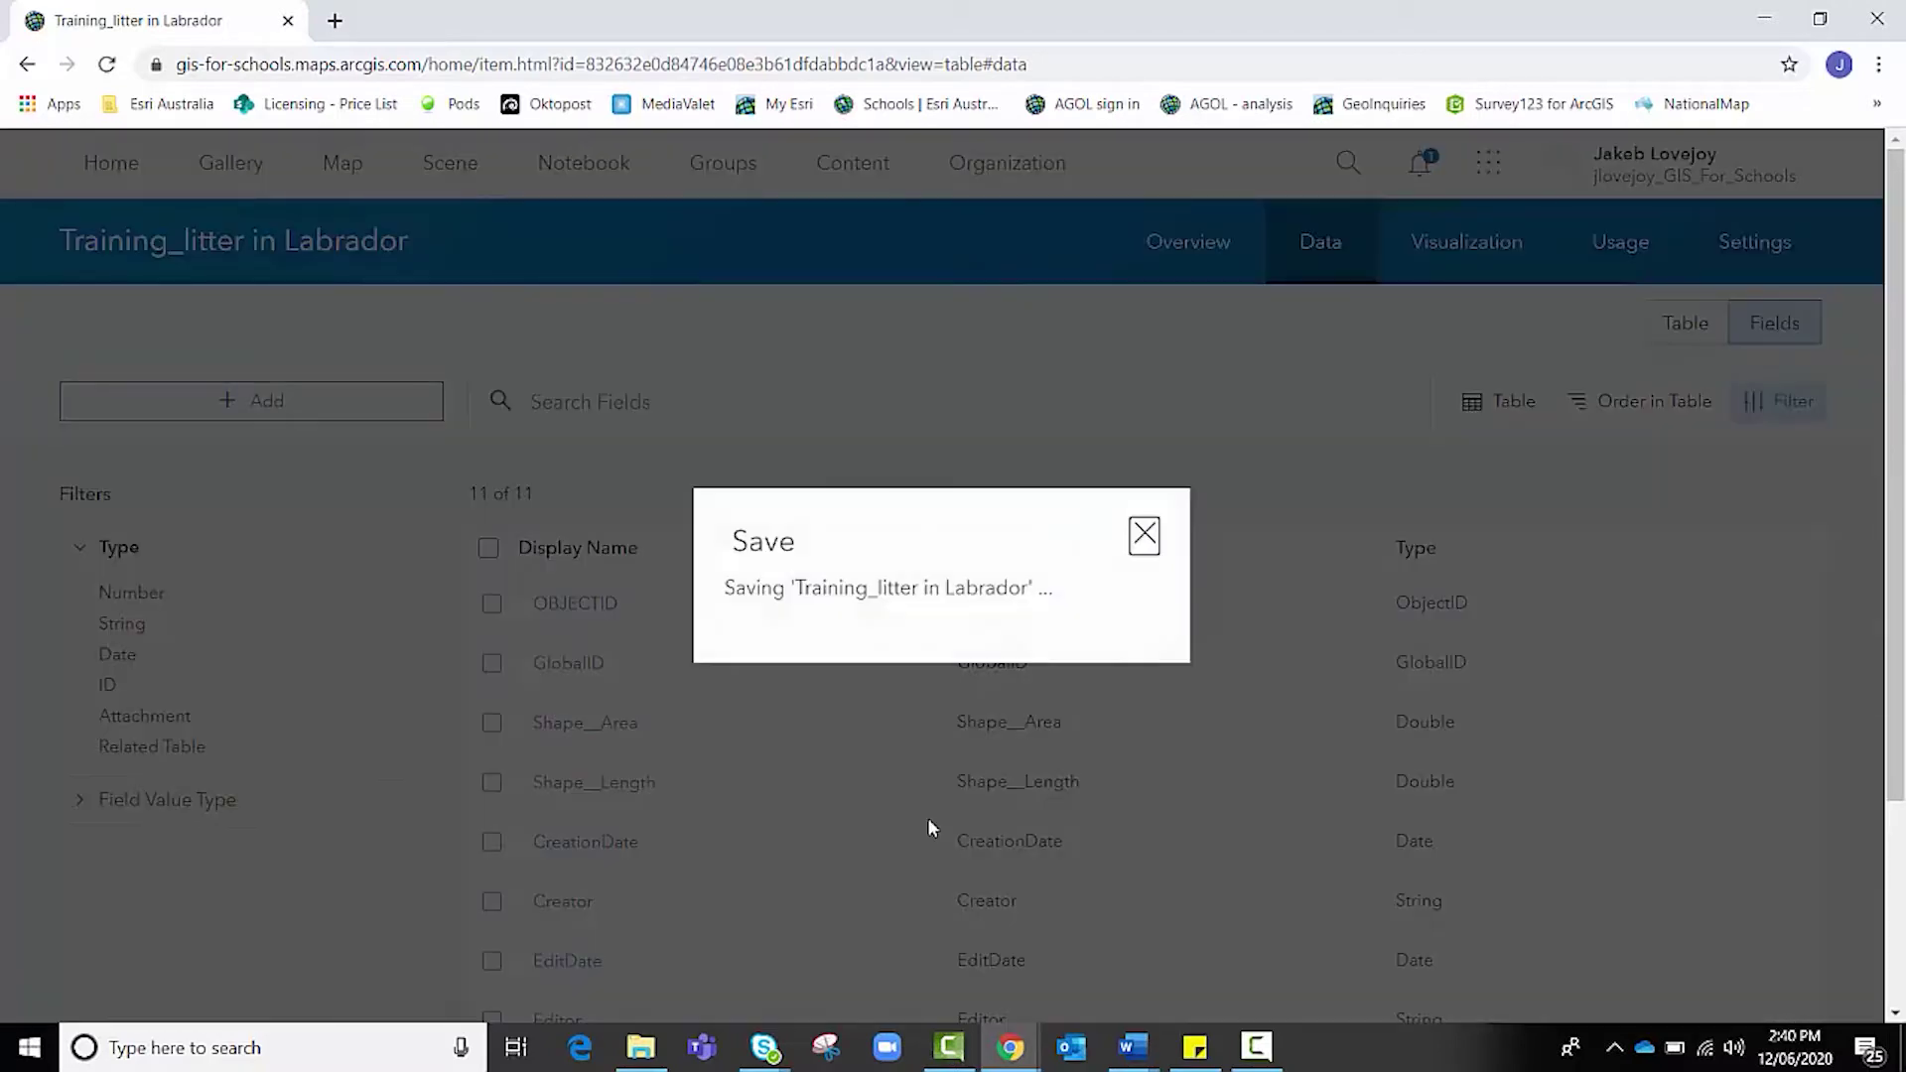
pyautogui.scroll(-3, 753, 853)
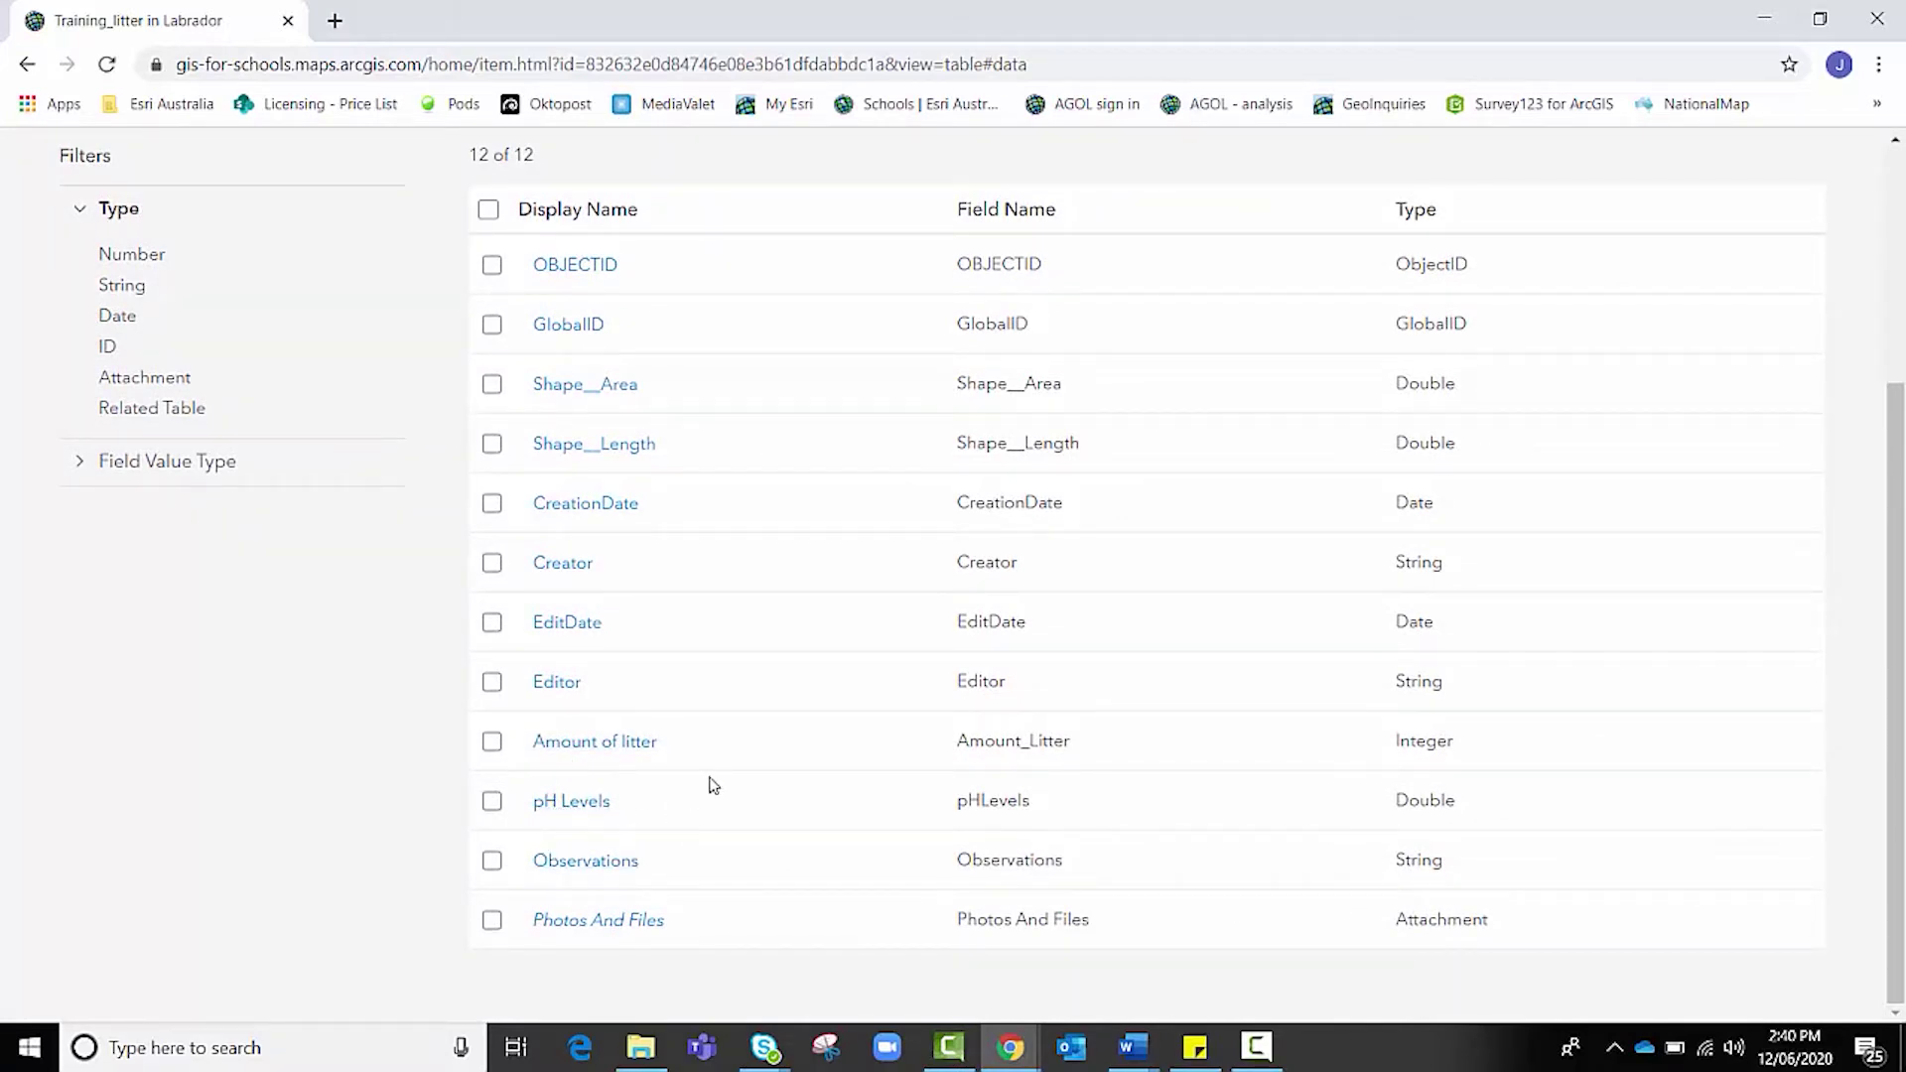
pyautogui.scroll(3, 1057, 977)
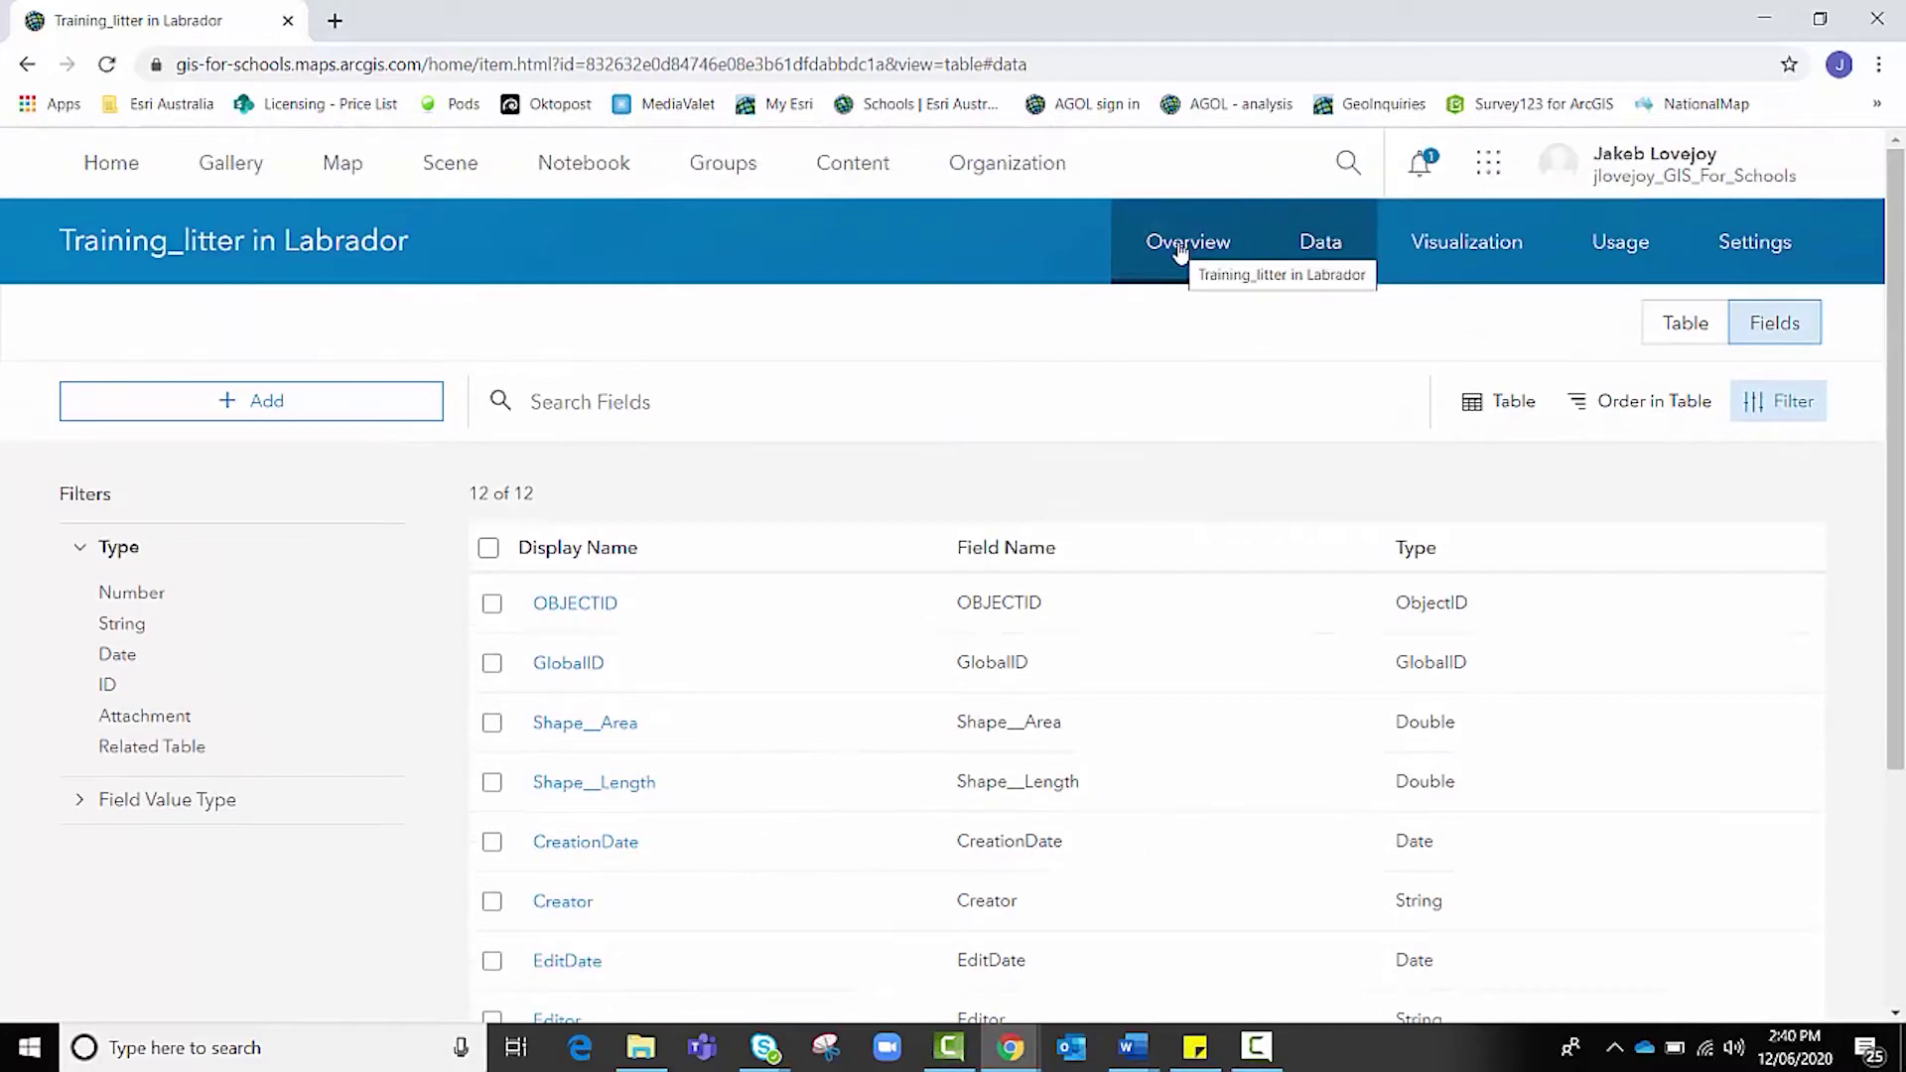
# Open Training_litter in Labrador in Map Viewer and hide the Queensland Suburb layer.
pyautogui.click(1179, 248)
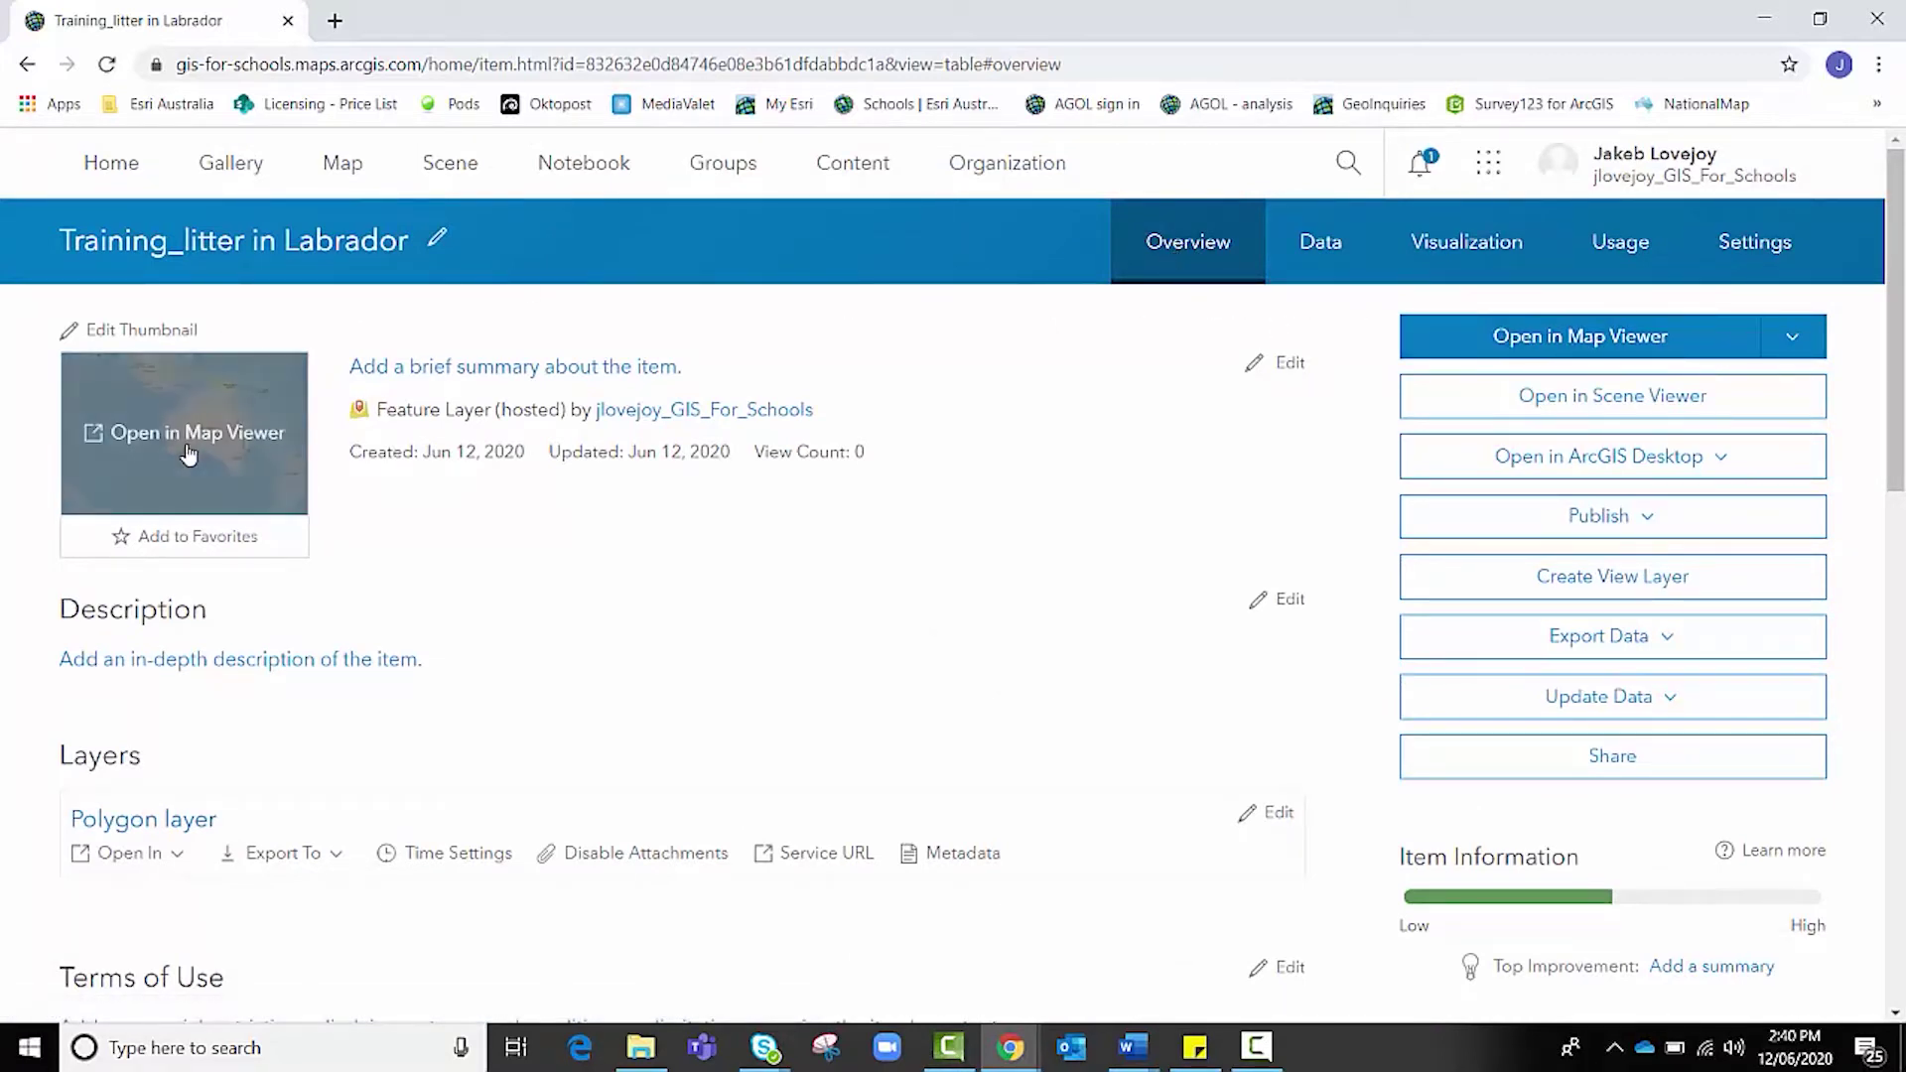
pyautogui.click(1613, 341)
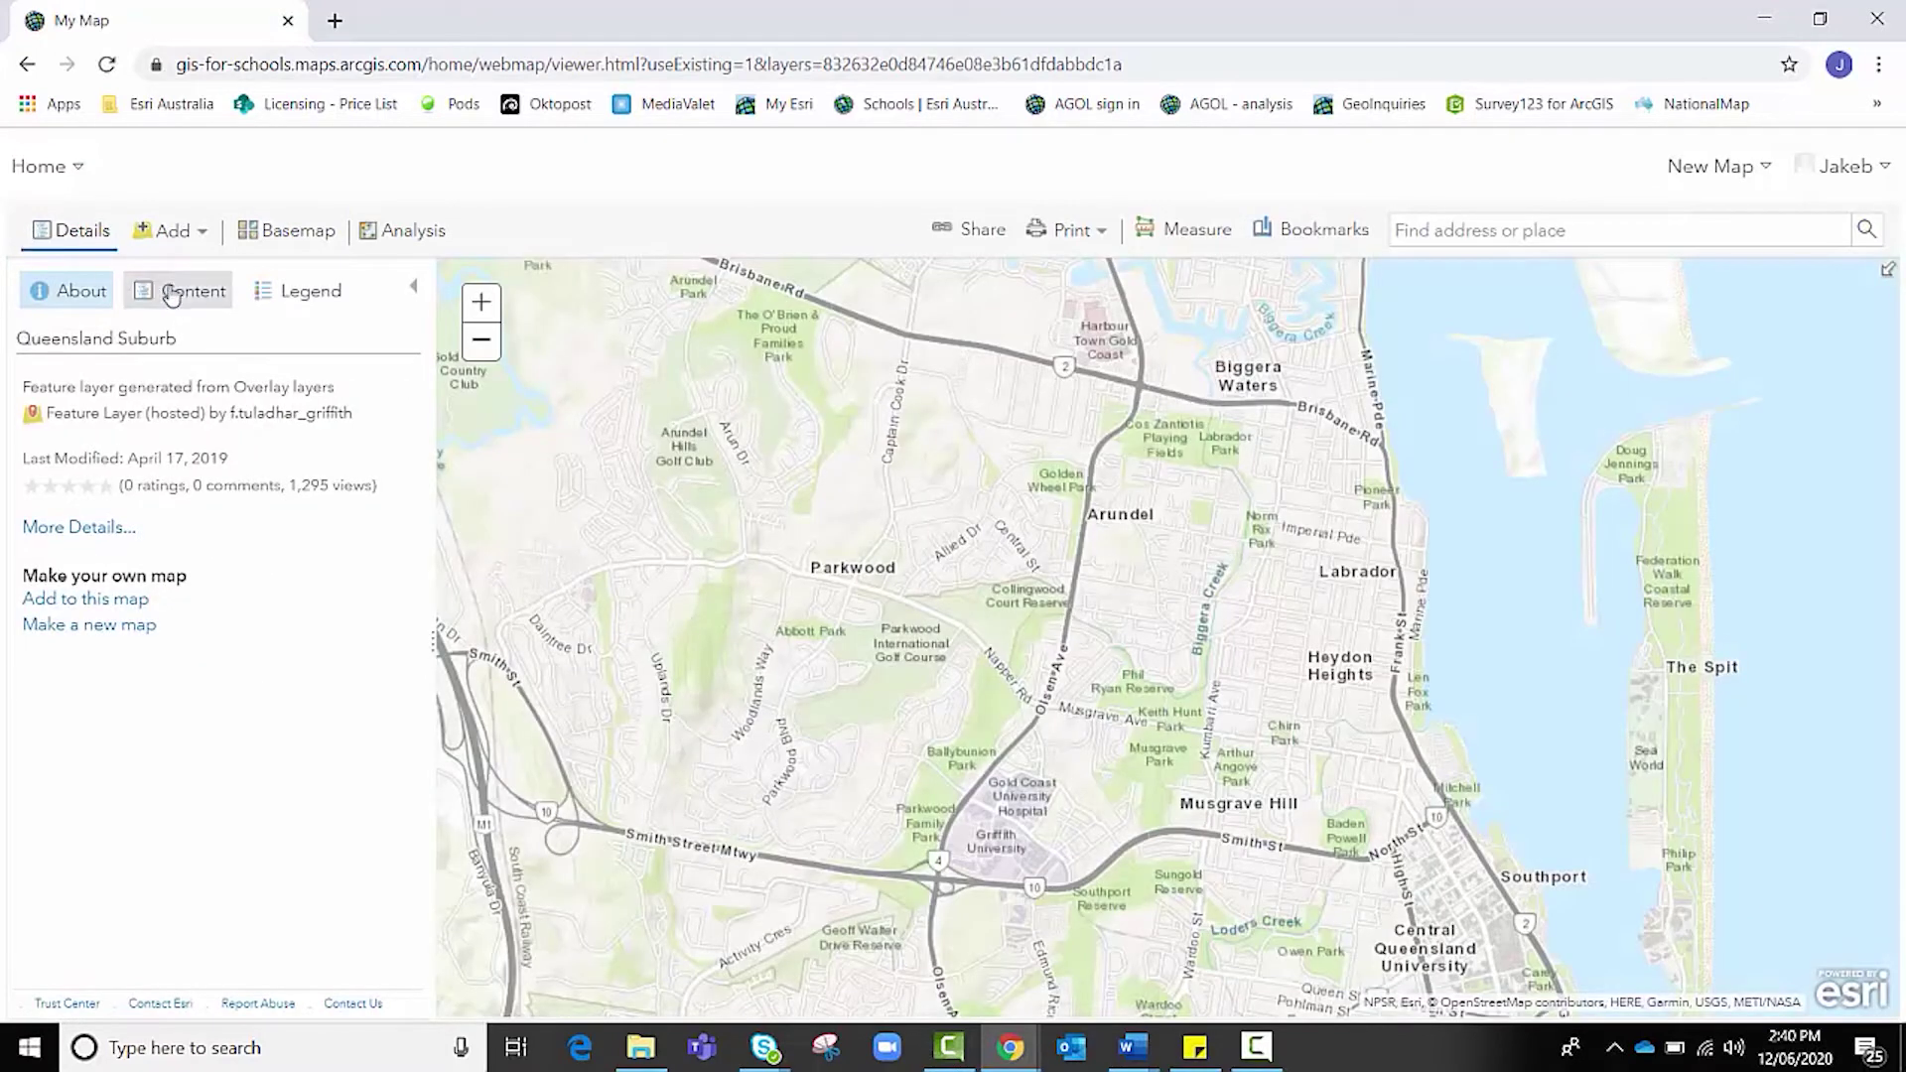
pyautogui.click(177, 294)
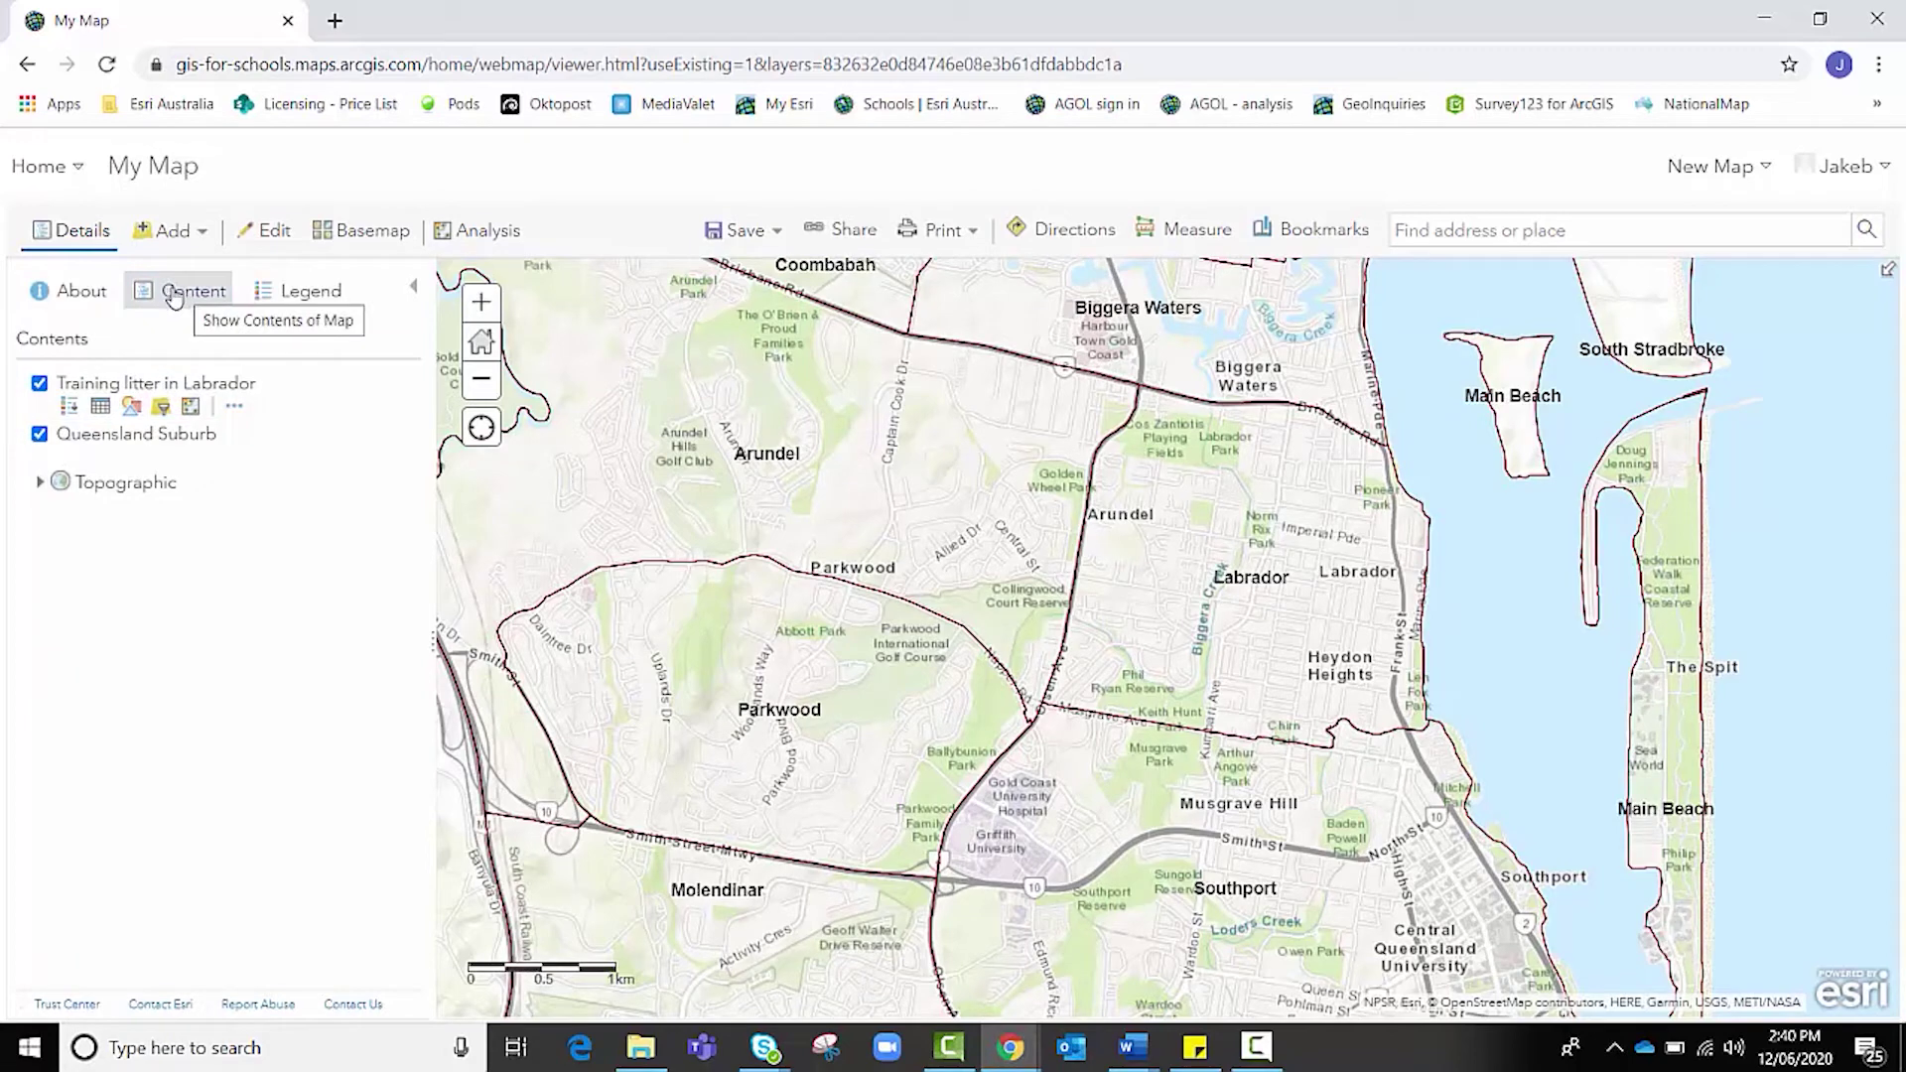
pyautogui.click(40, 435)
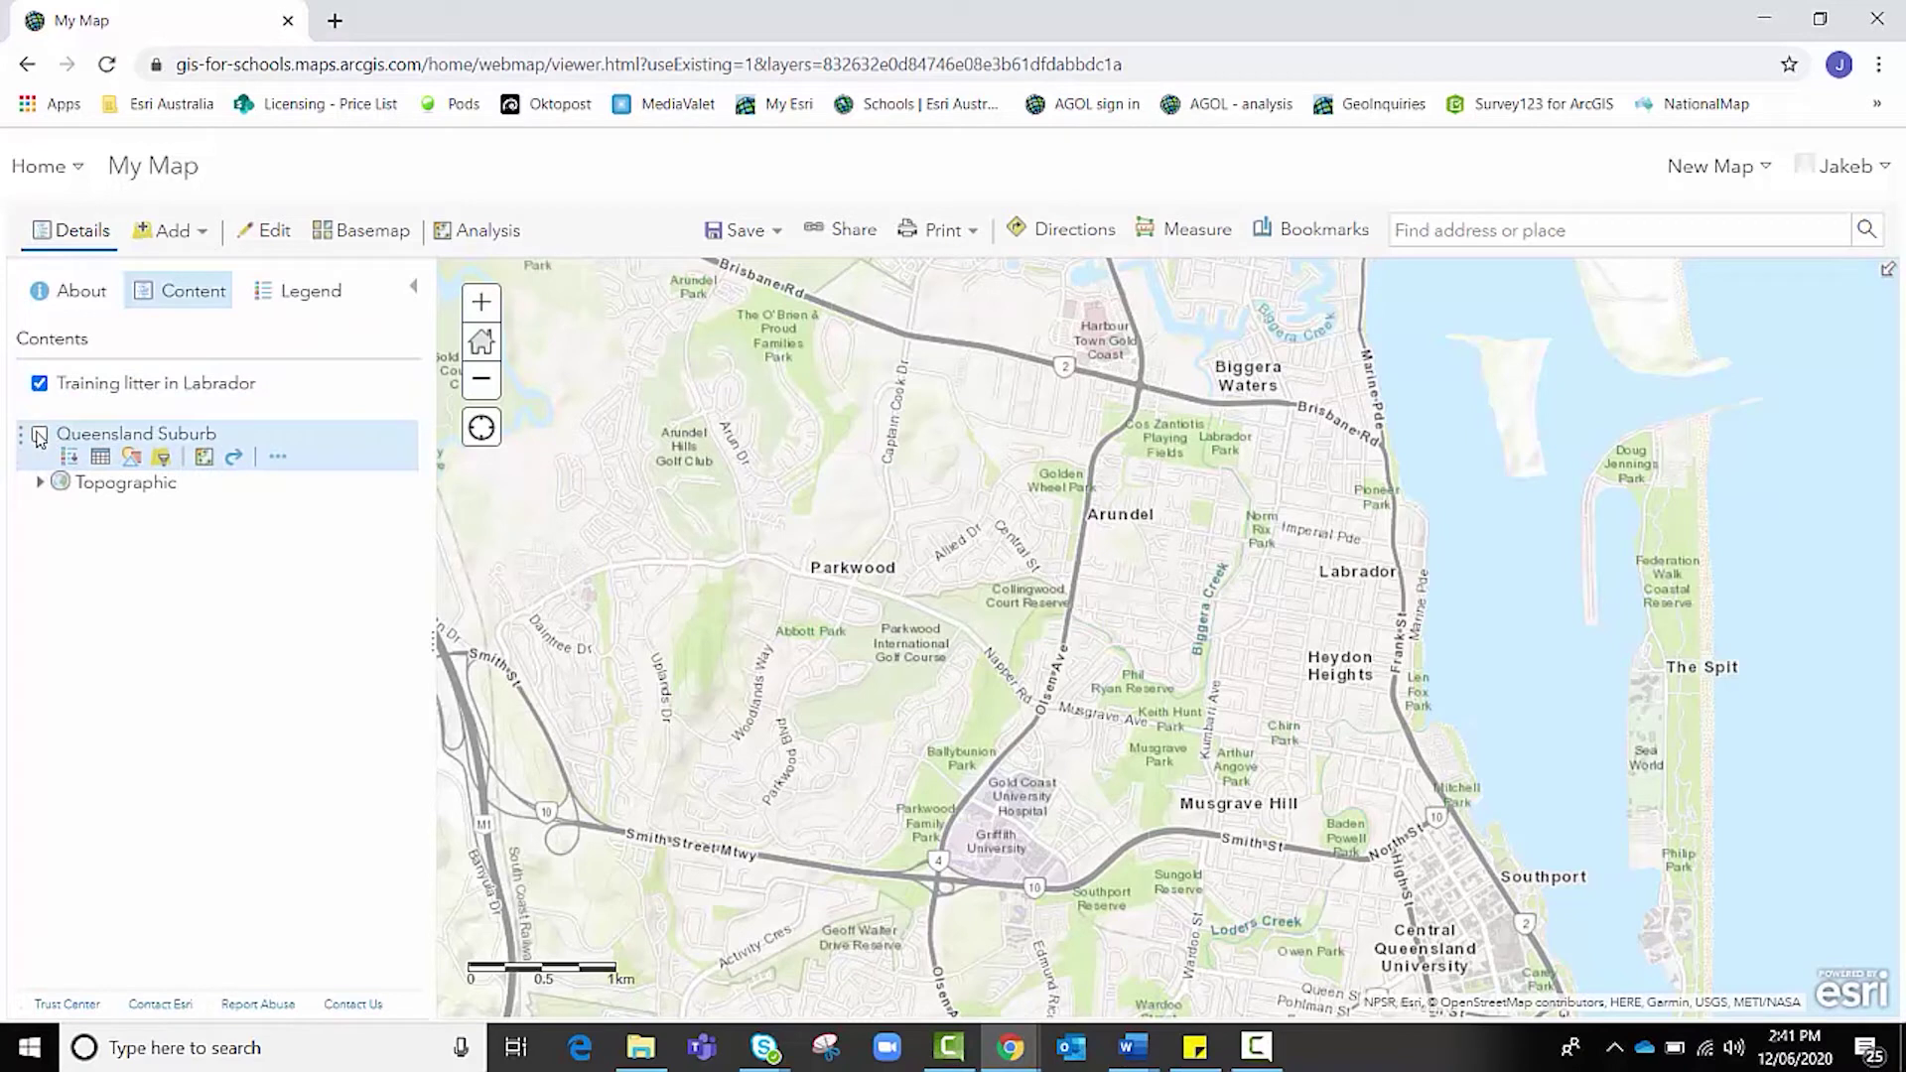
# Search ArcGIS Online layers for 'suburb queensland' and browse the nine results.
pyautogui.click(194, 238)
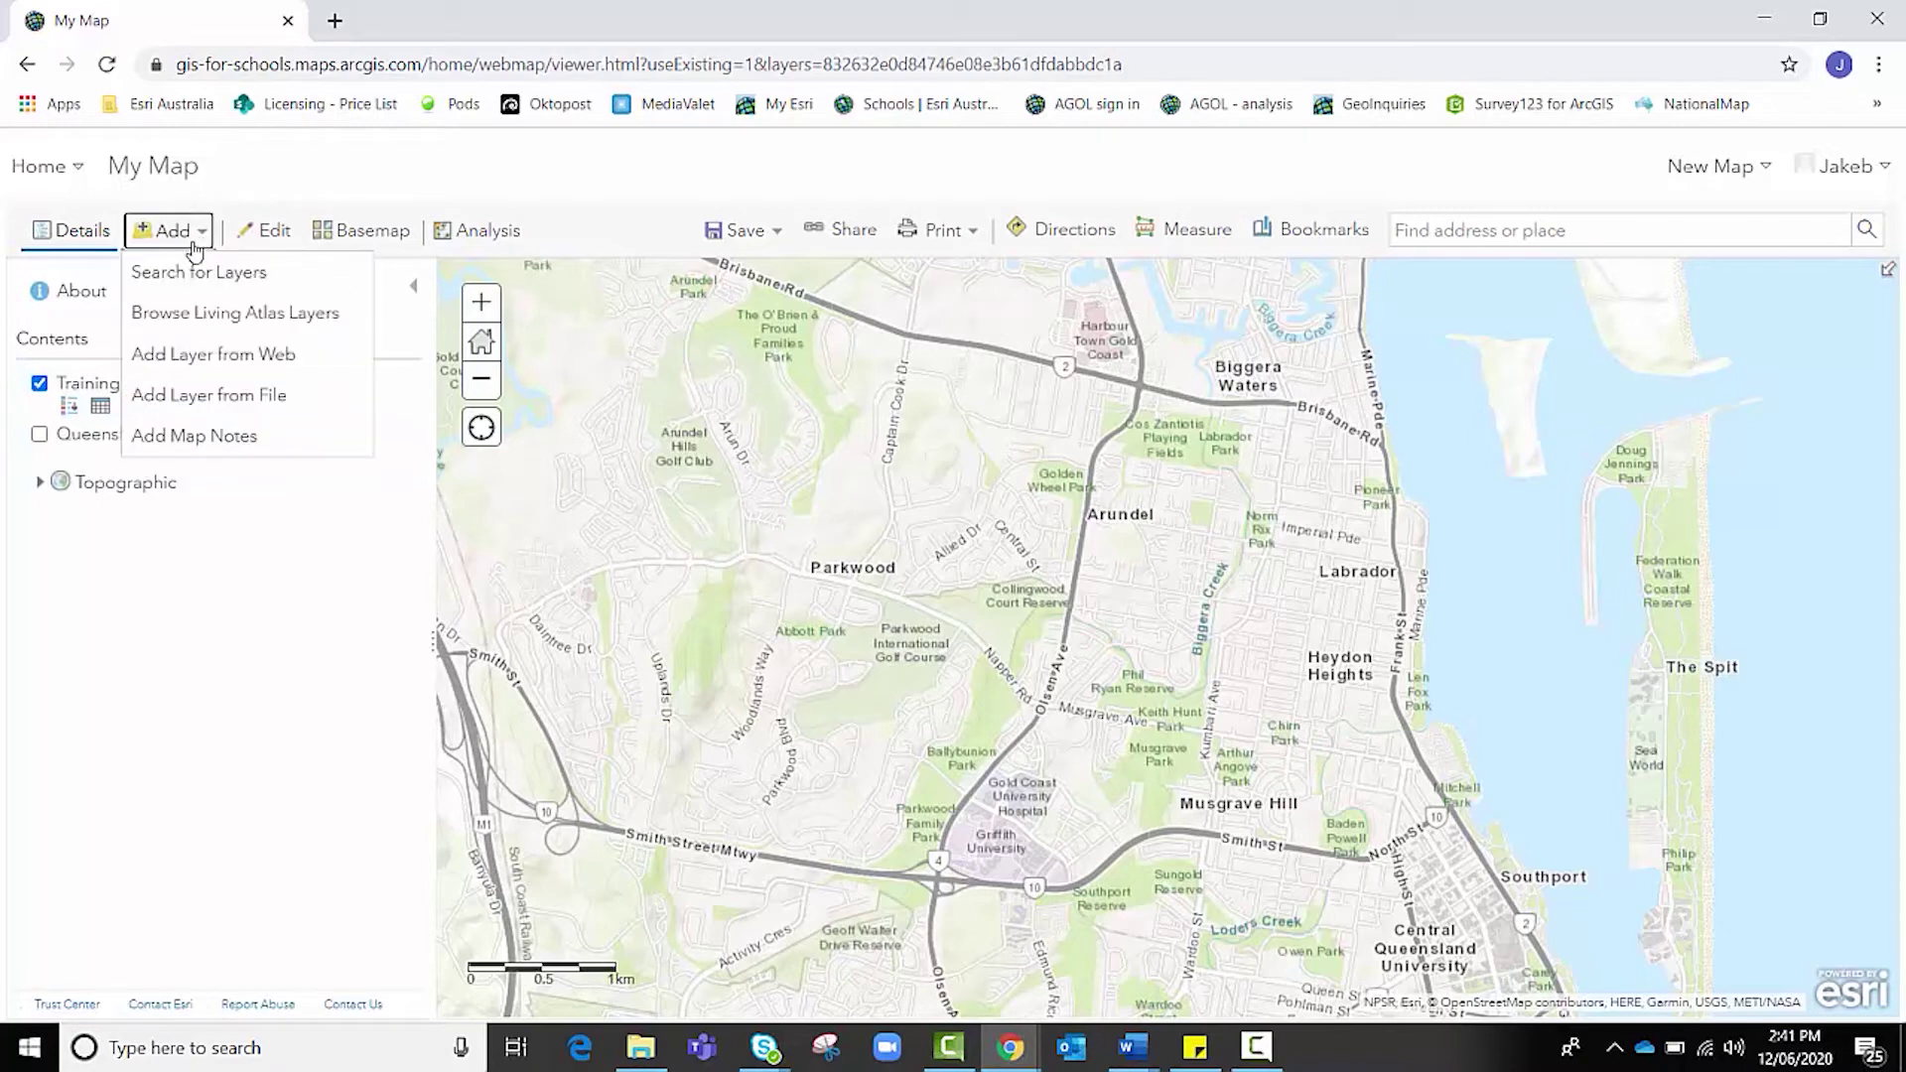
pyautogui.click(192, 274)
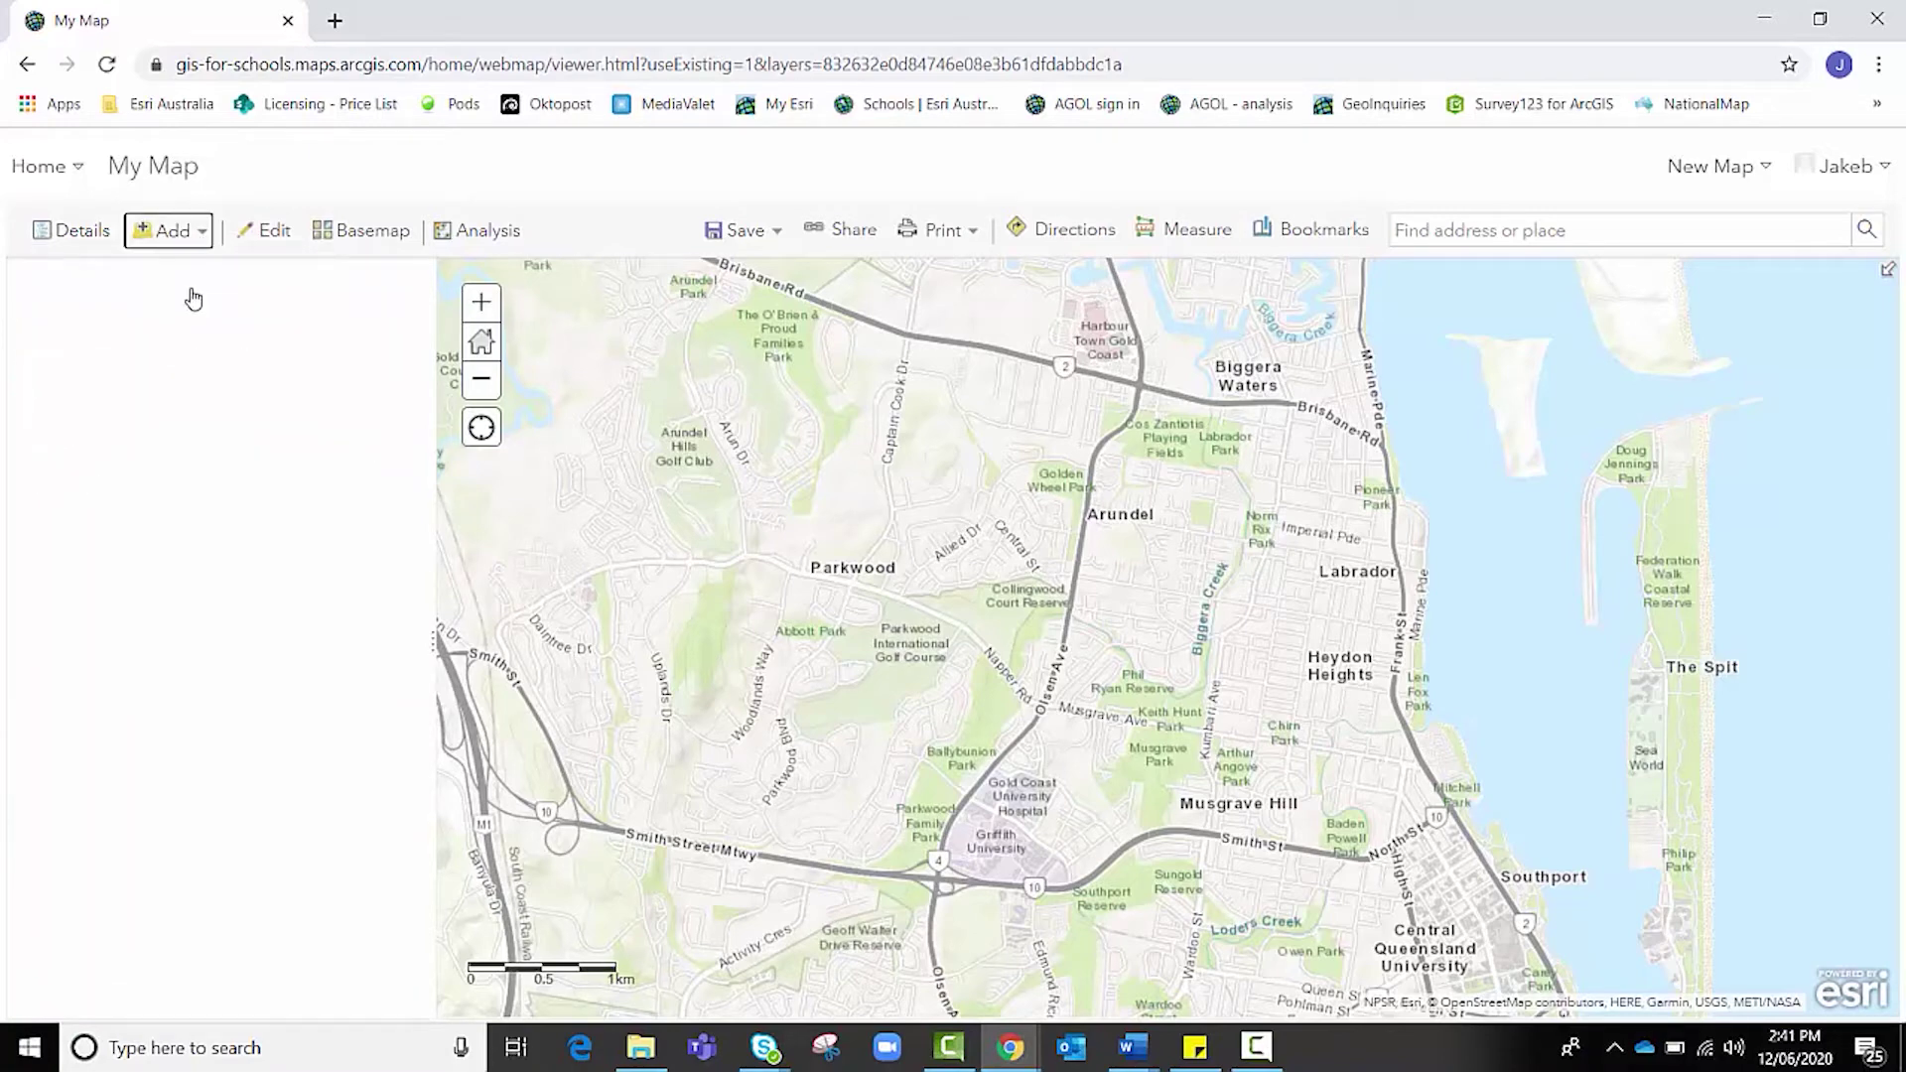
pyautogui.click(256, 298)
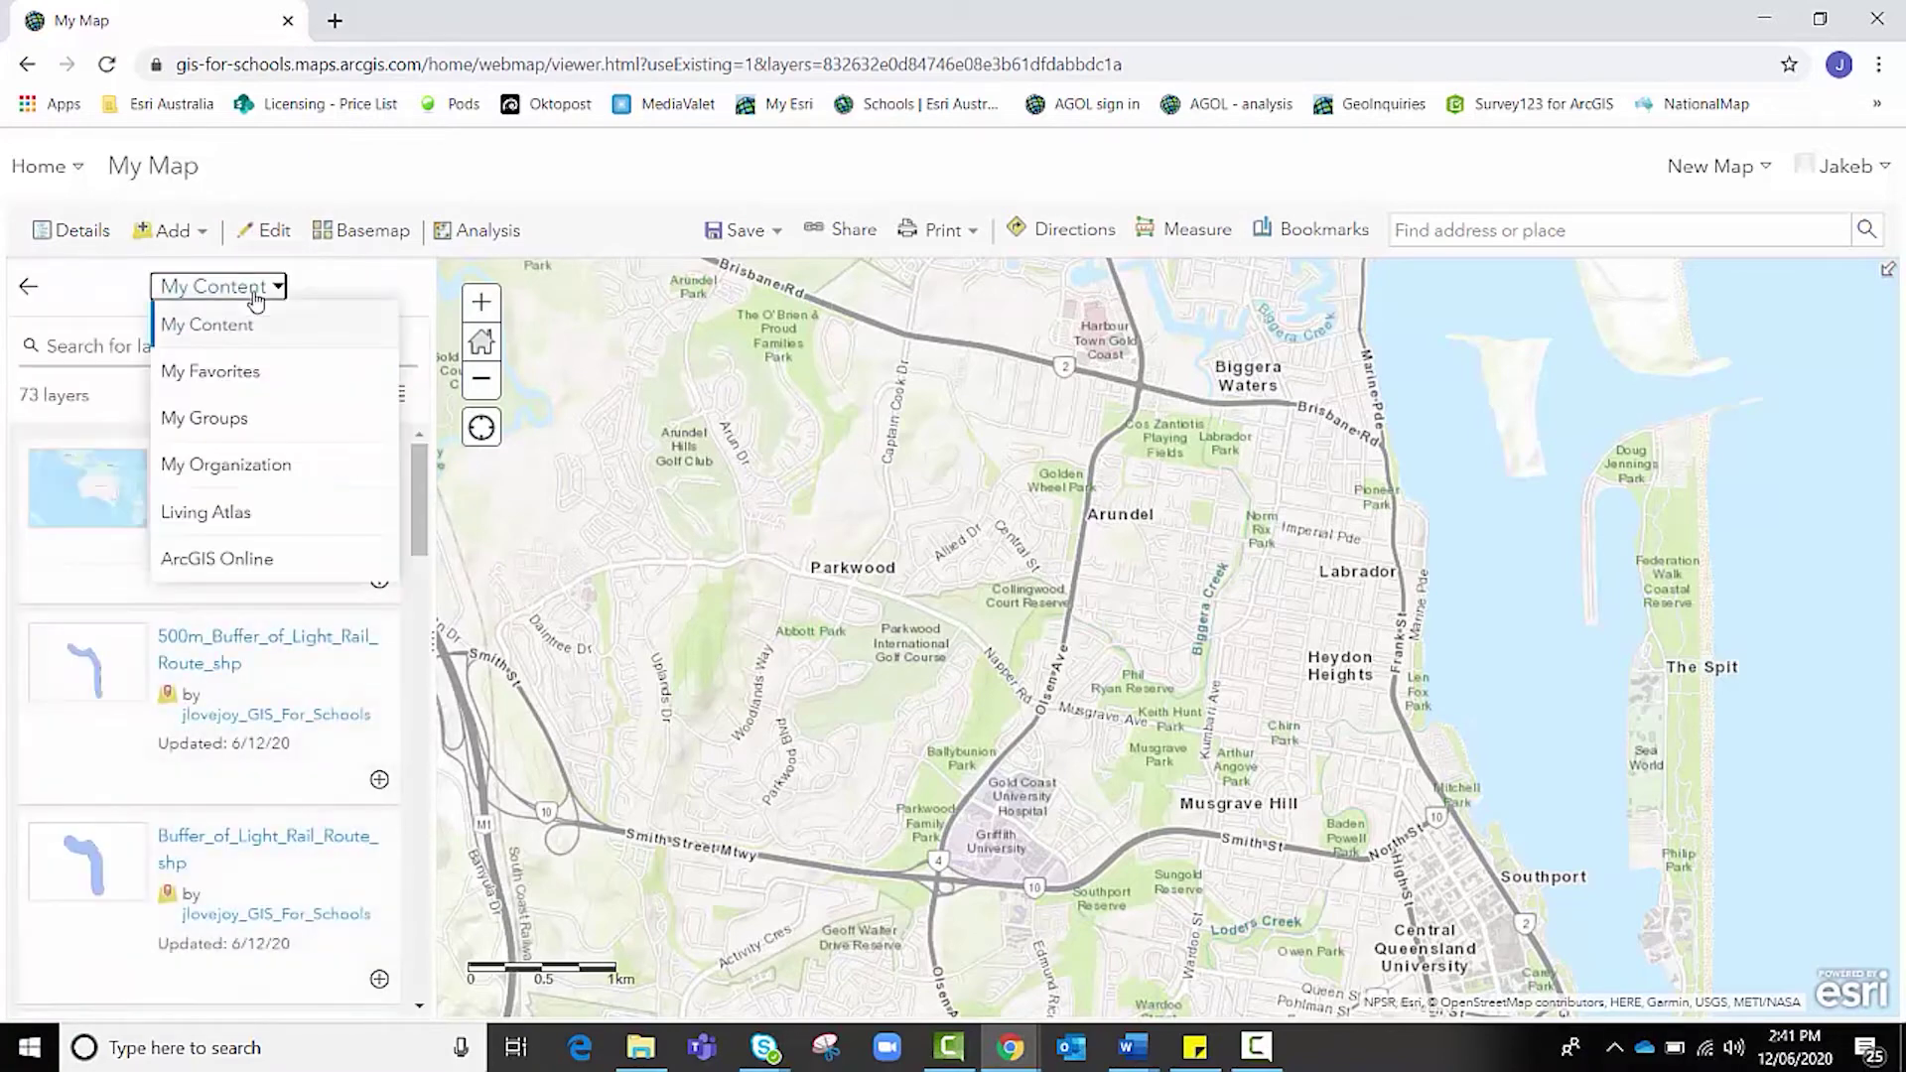
pyautogui.click(203, 558)
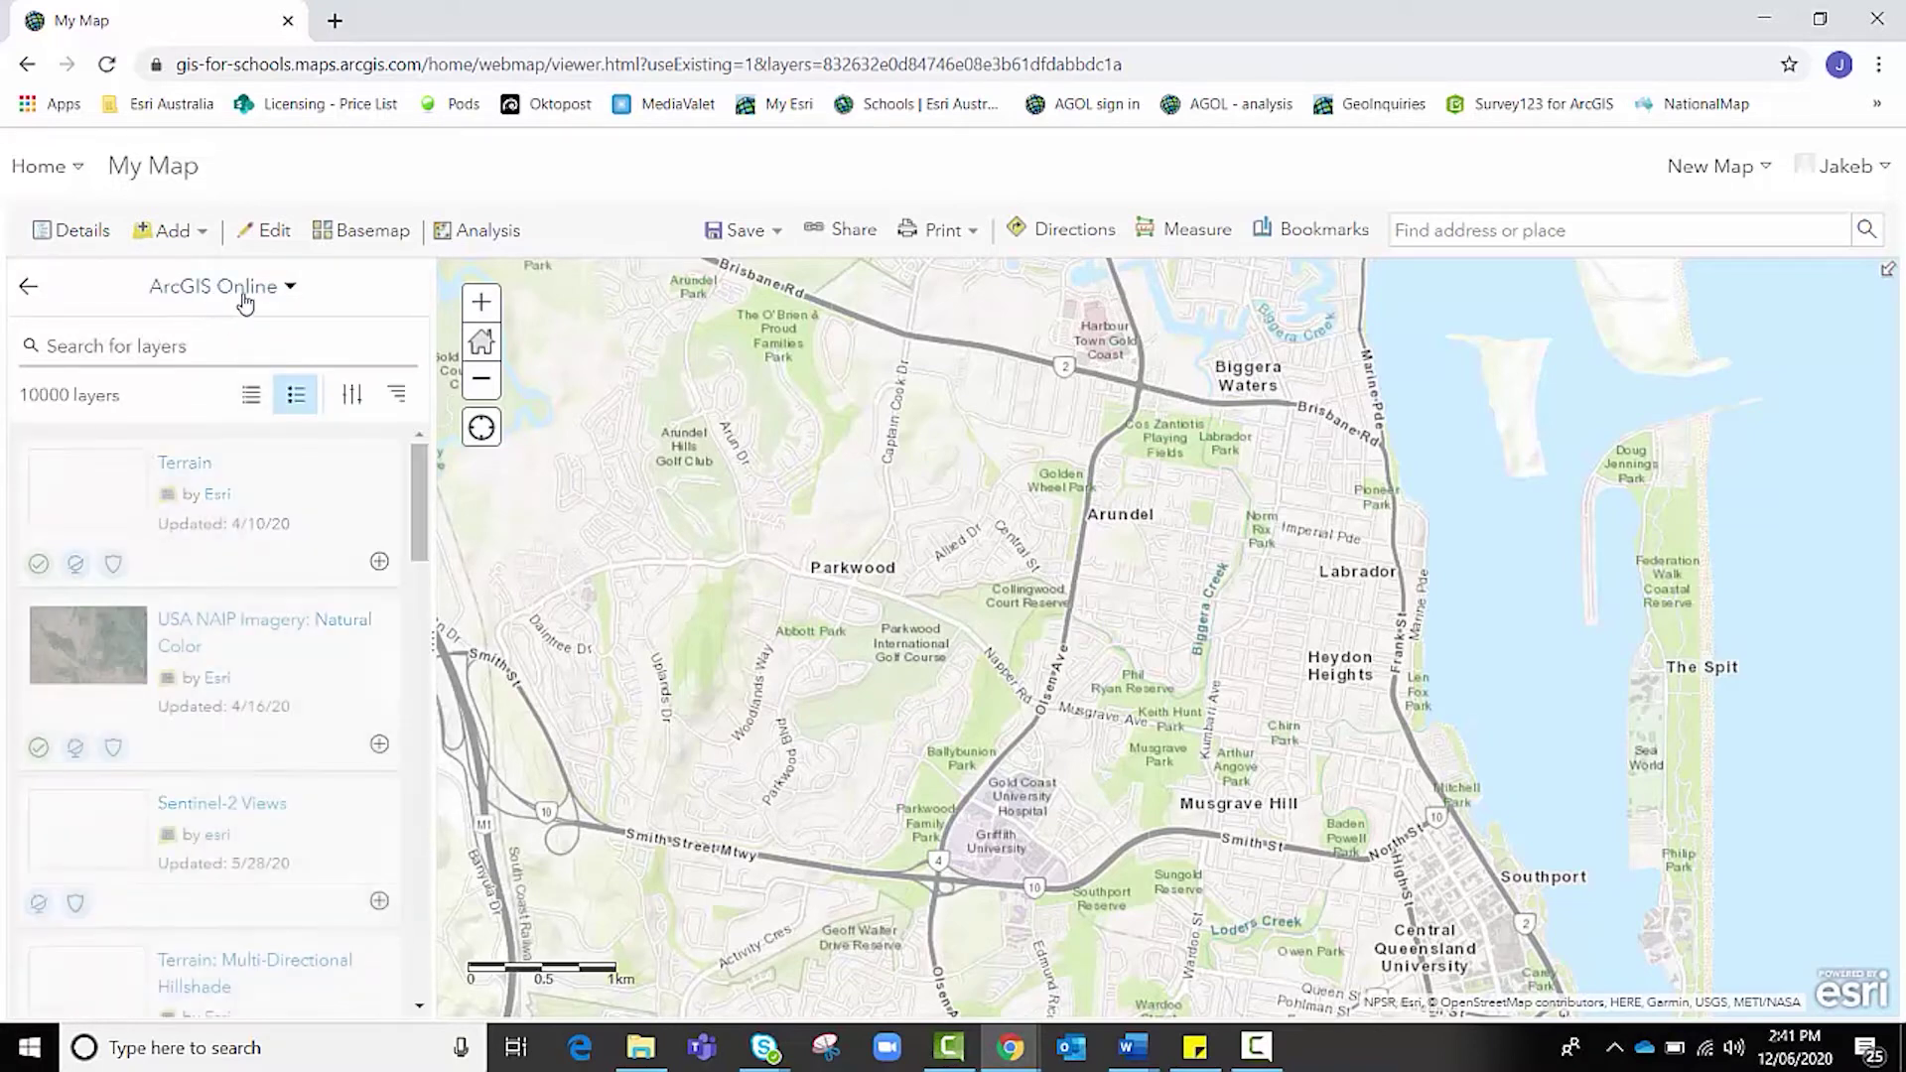
pyautogui.click(216, 347)
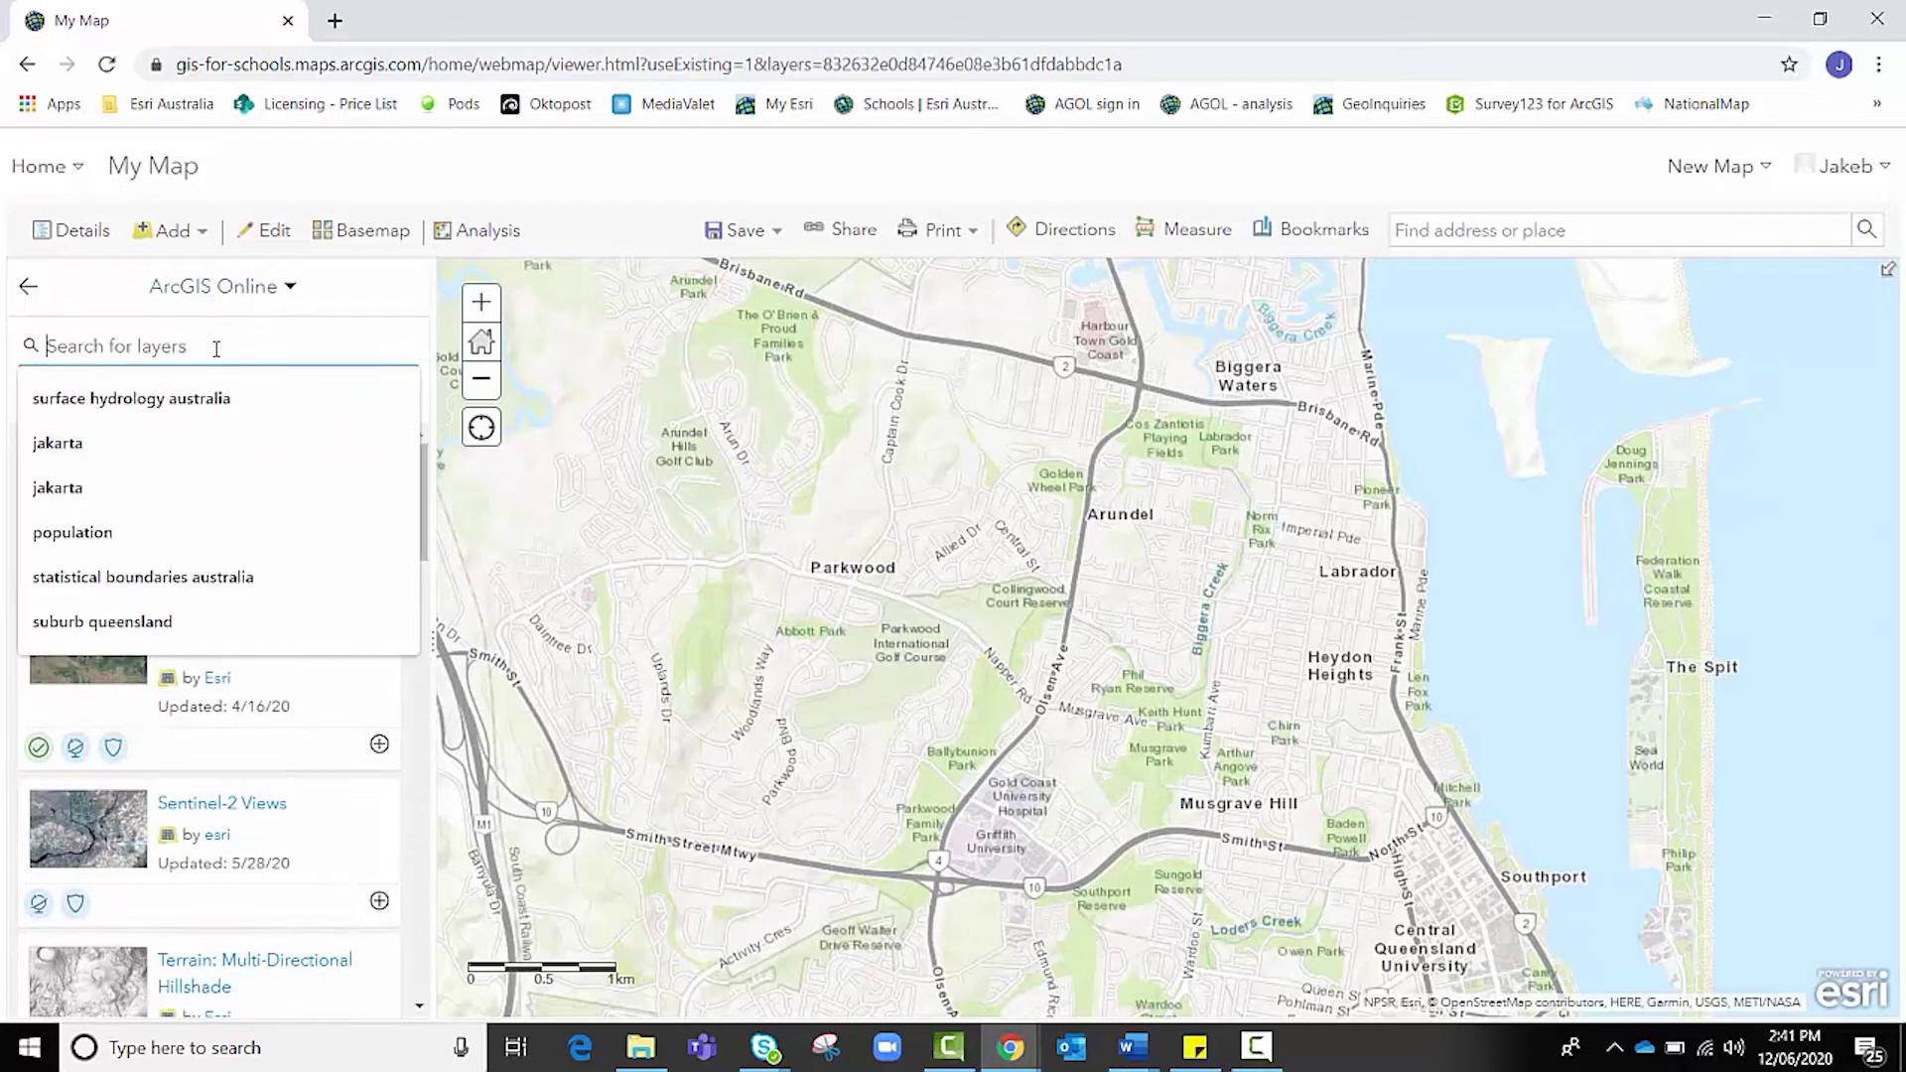
pyautogui.write('suburb')
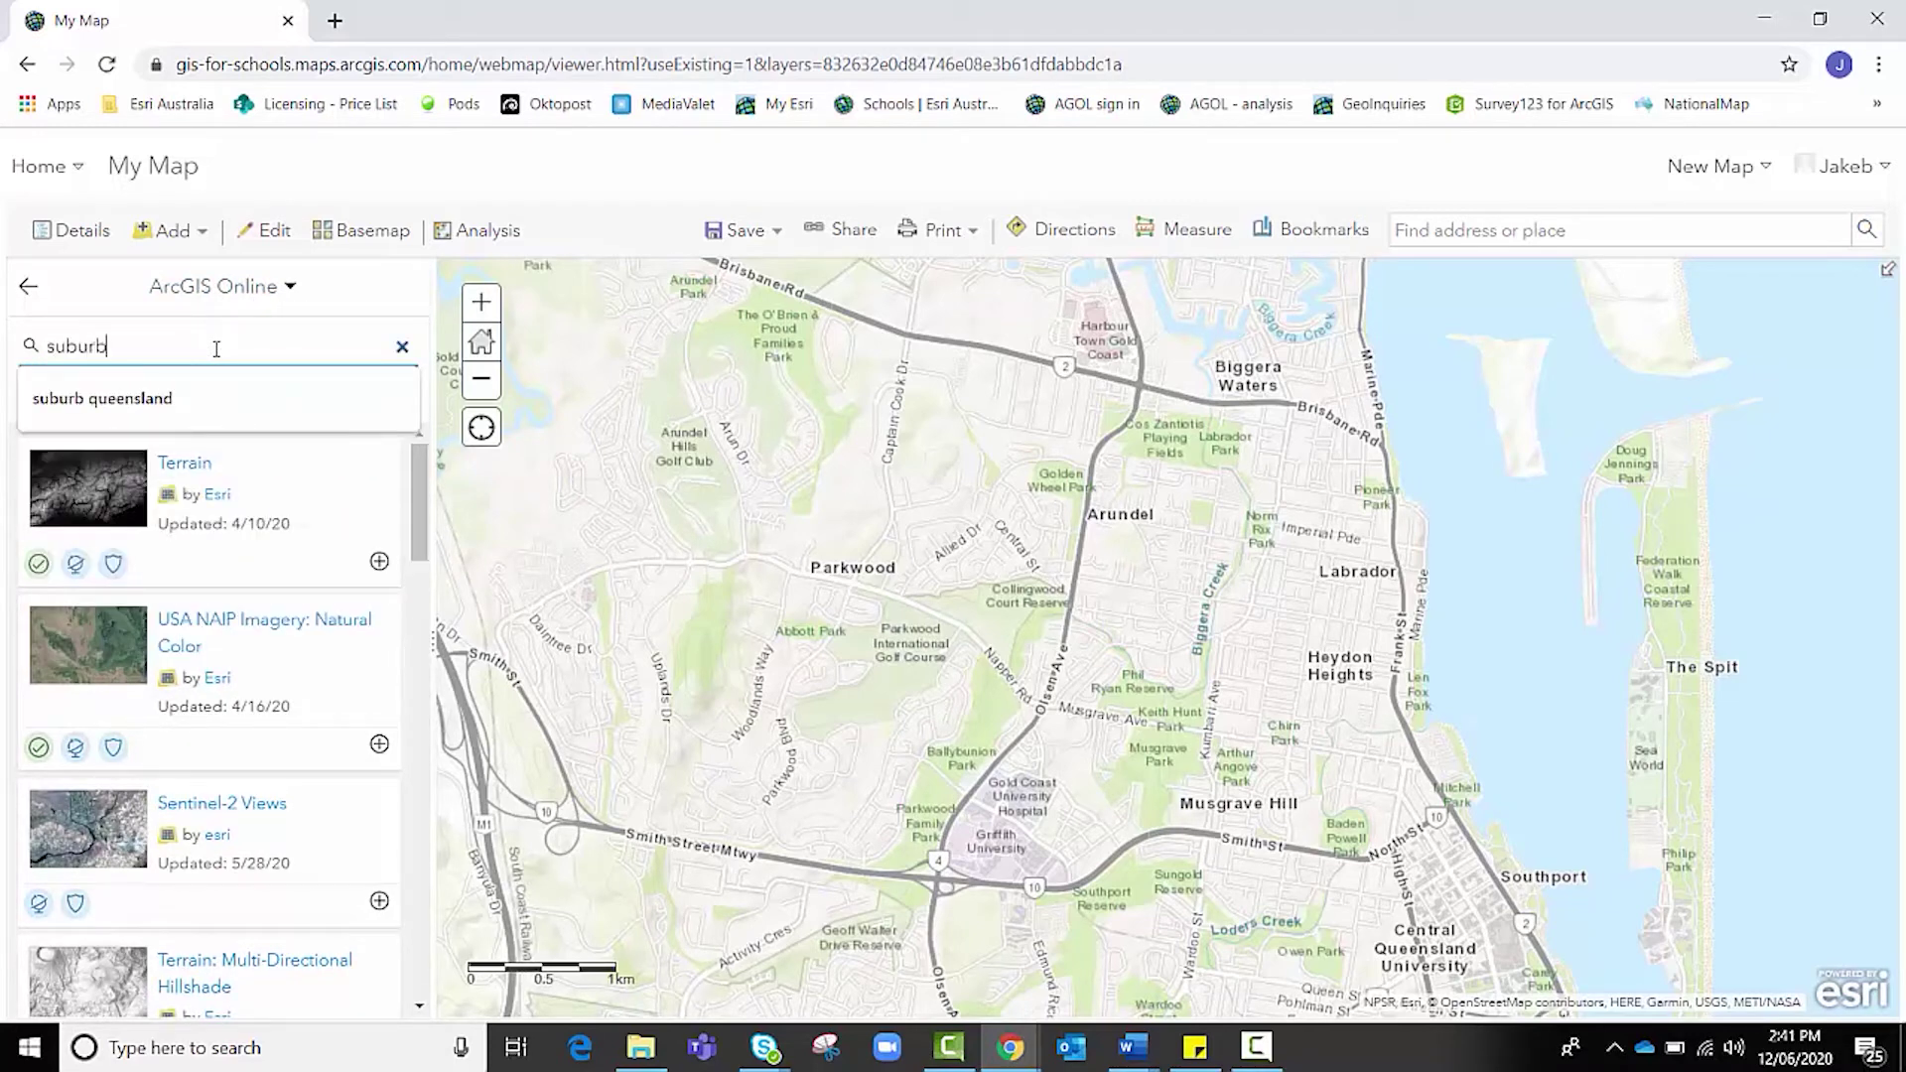
pyautogui.write(' queensland')
pyautogui.press('Return')
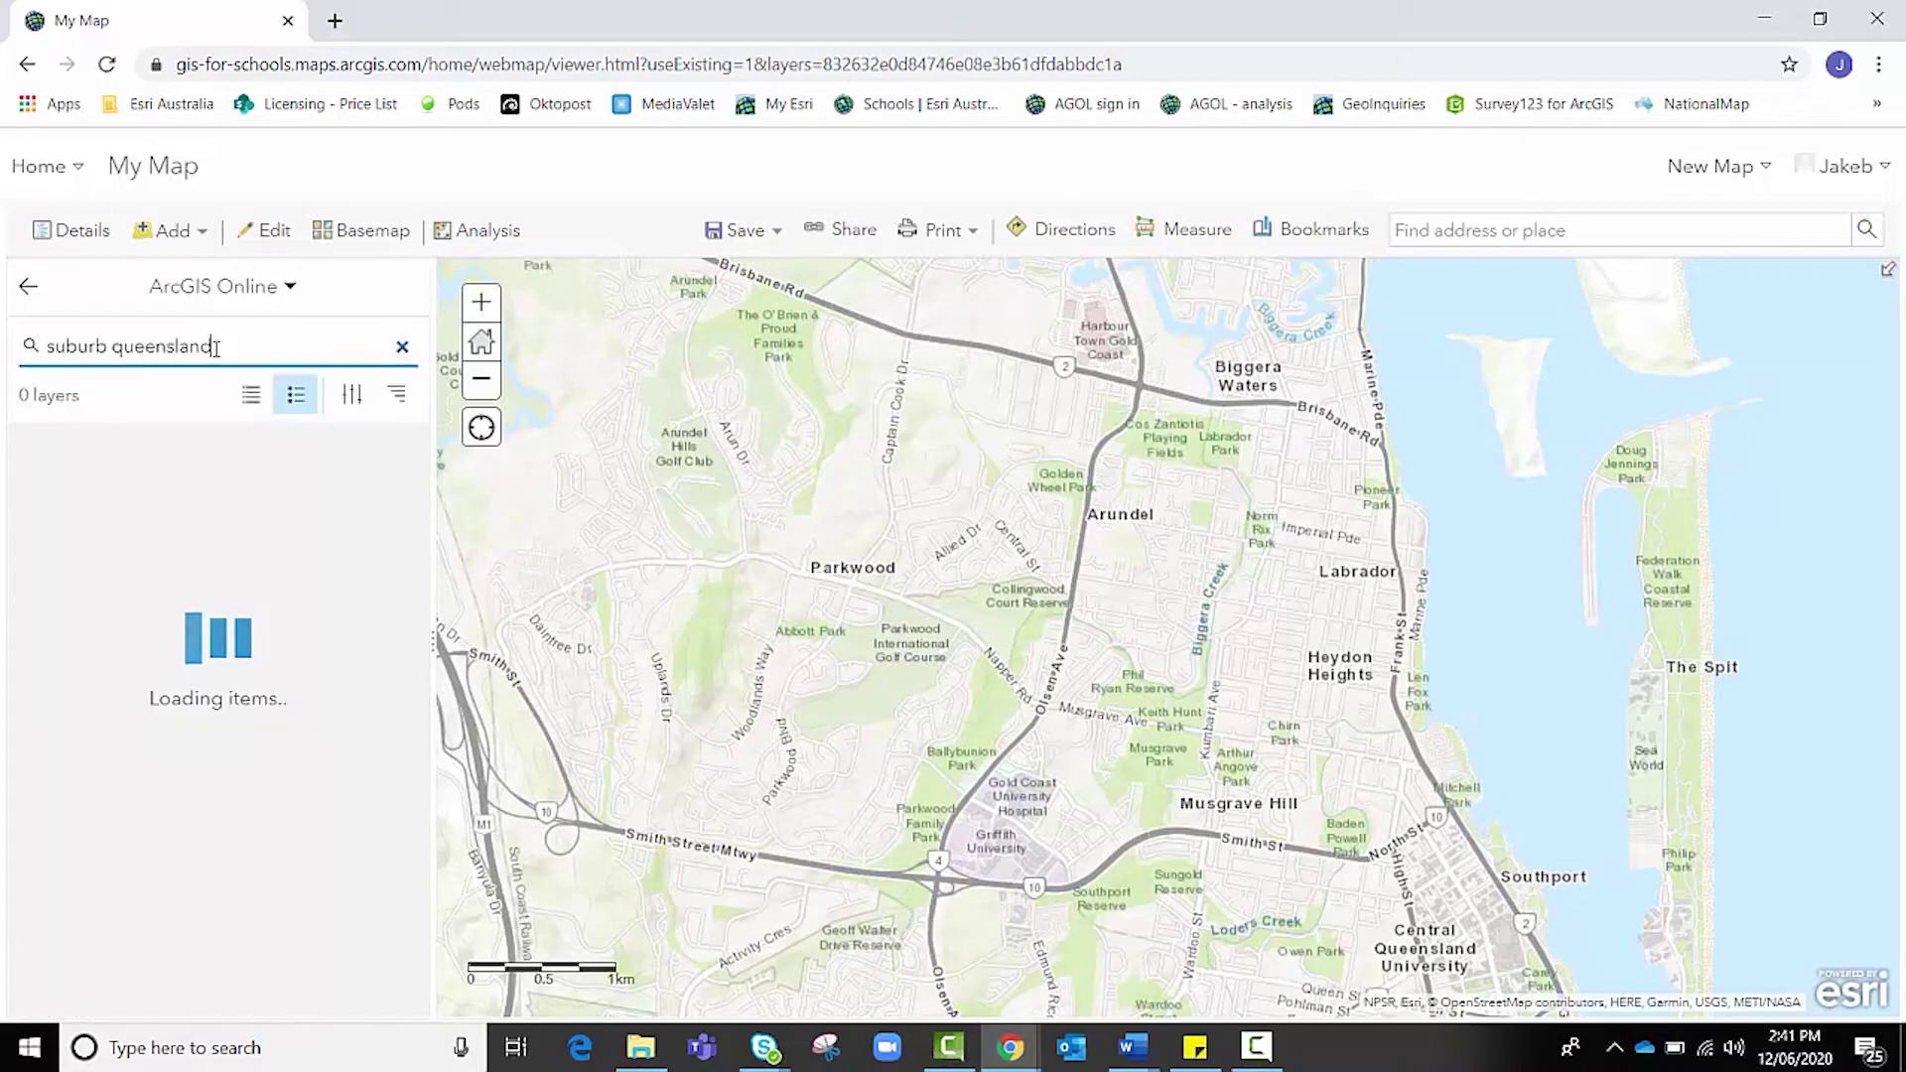
pyautogui.scroll(-1, 198, 481)
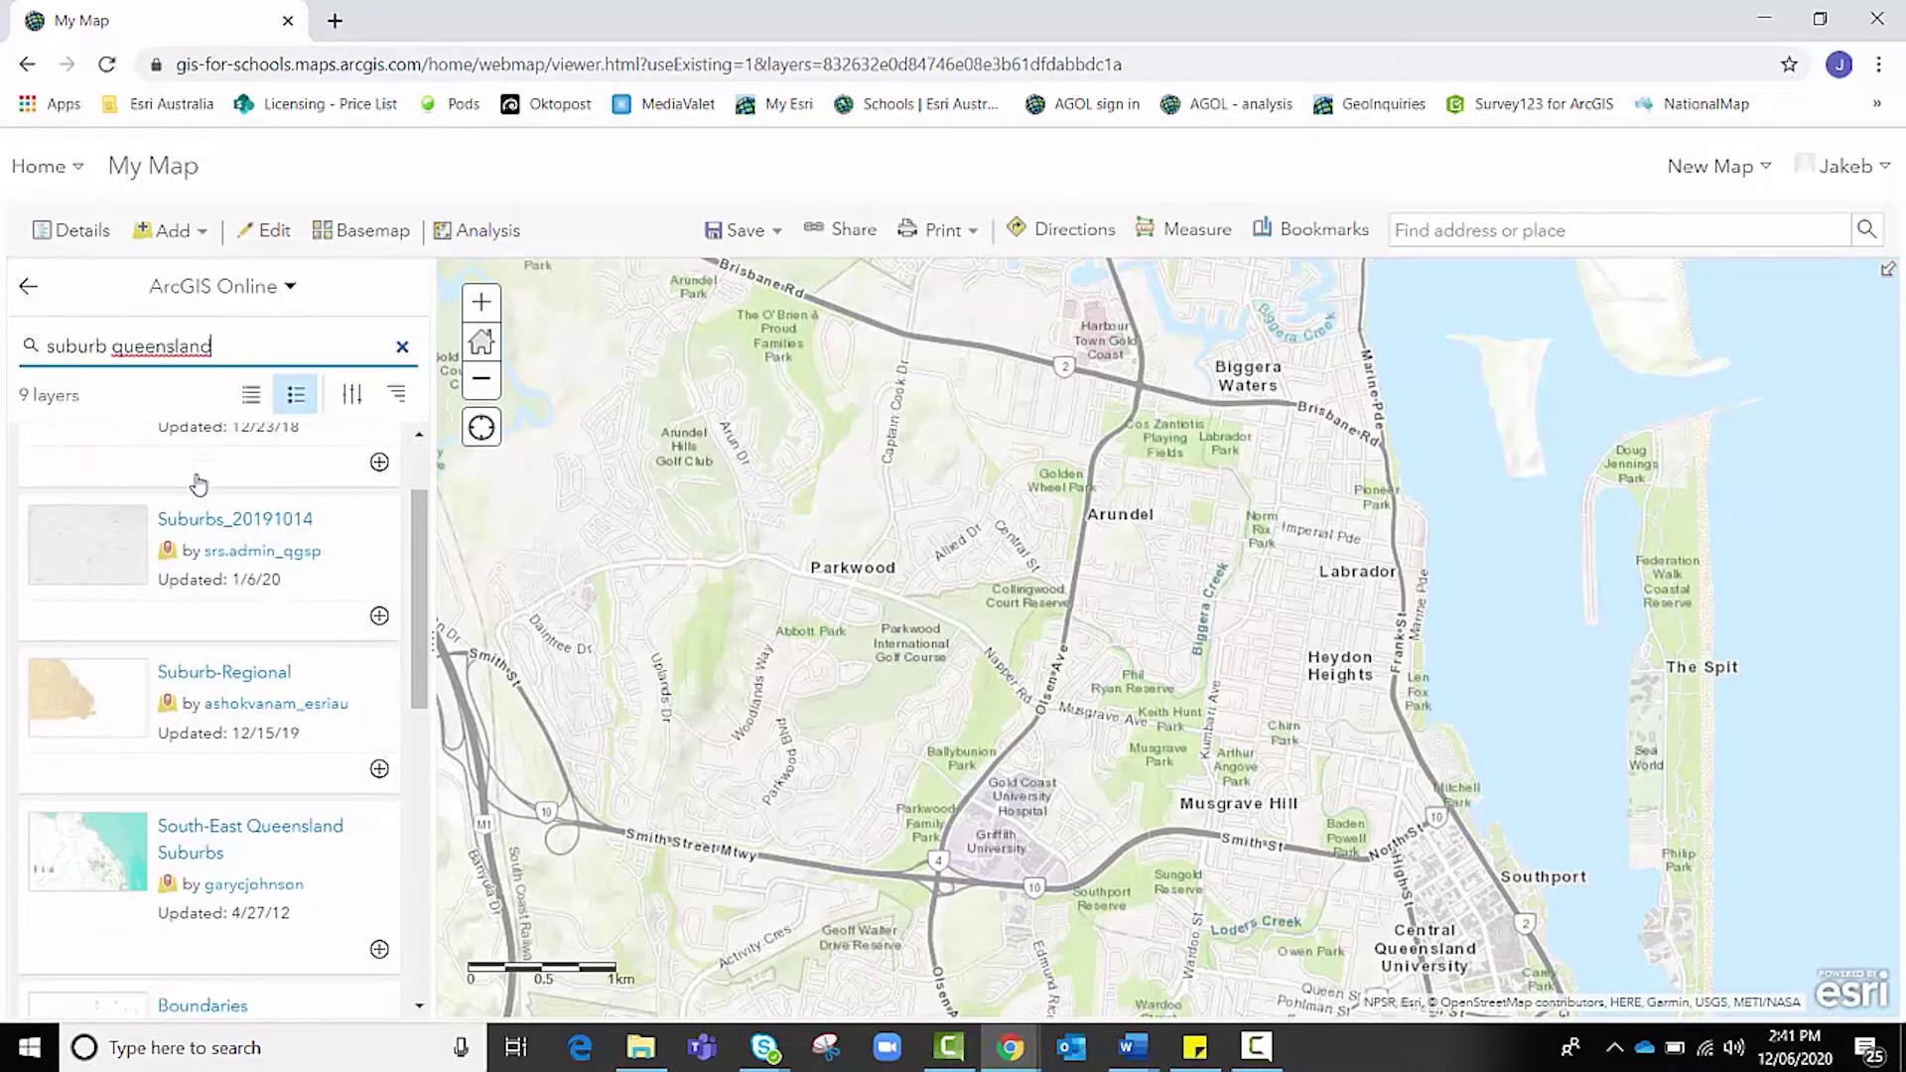
pyautogui.scroll(-2, 212, 502)
pyautogui.scroll(-2, 221, 531)
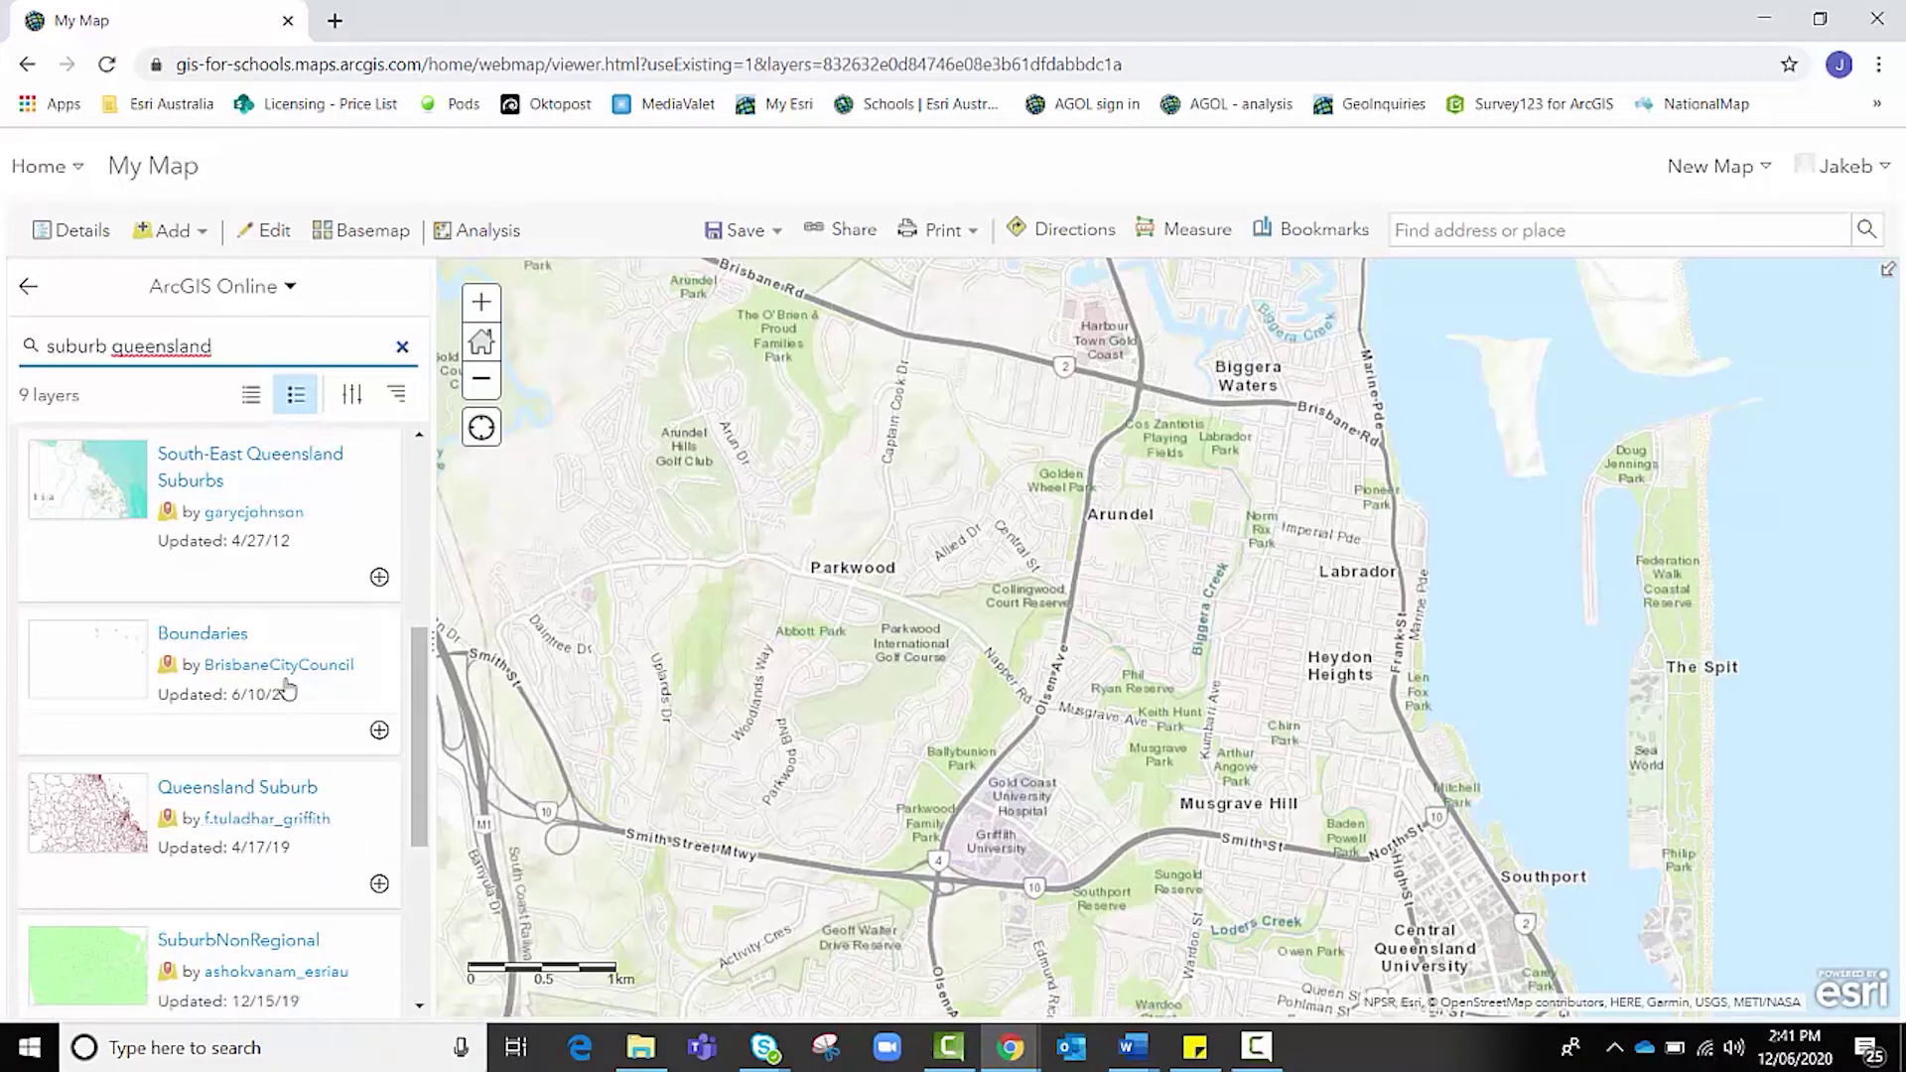
# Switch on the Queensland Suburb boundaries layer in the map contents.
pyautogui.click(85, 239)
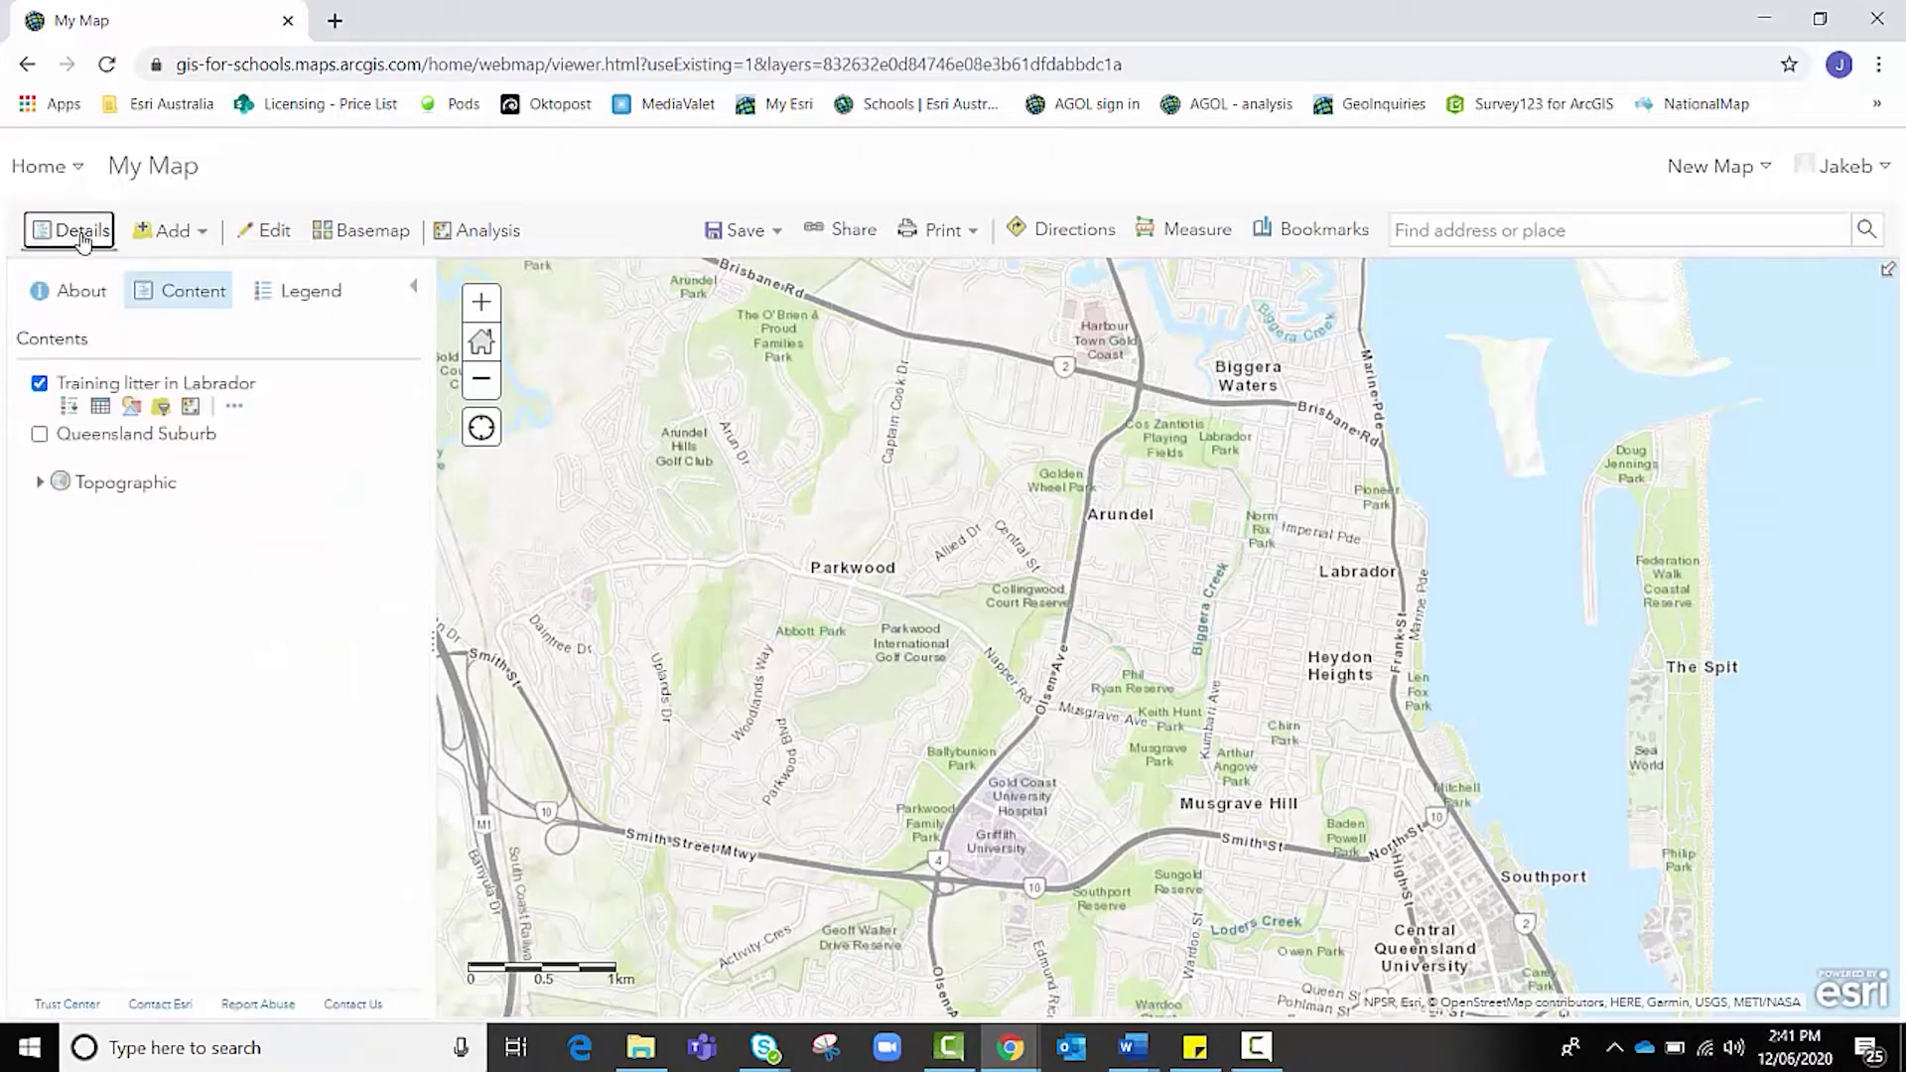
pyautogui.click(40, 433)
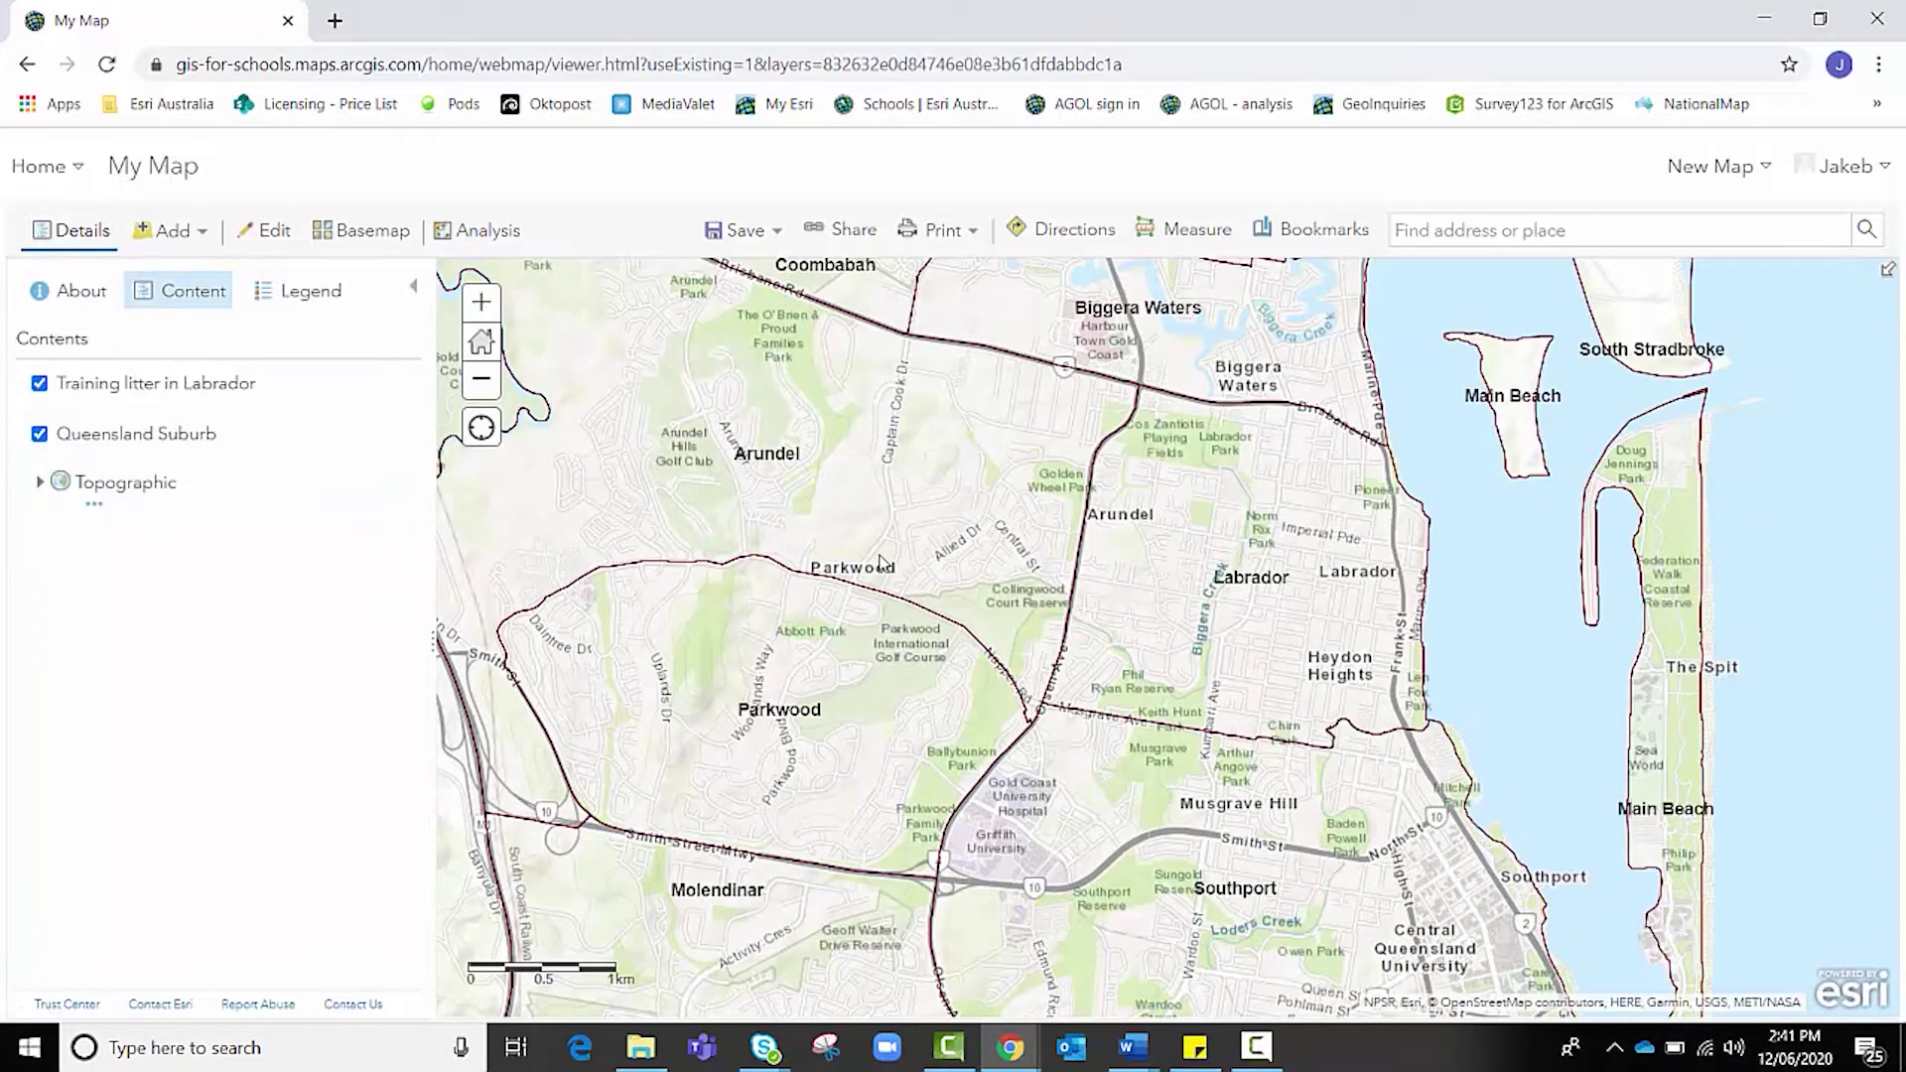
pyautogui.scroll(-5, 886, 561)
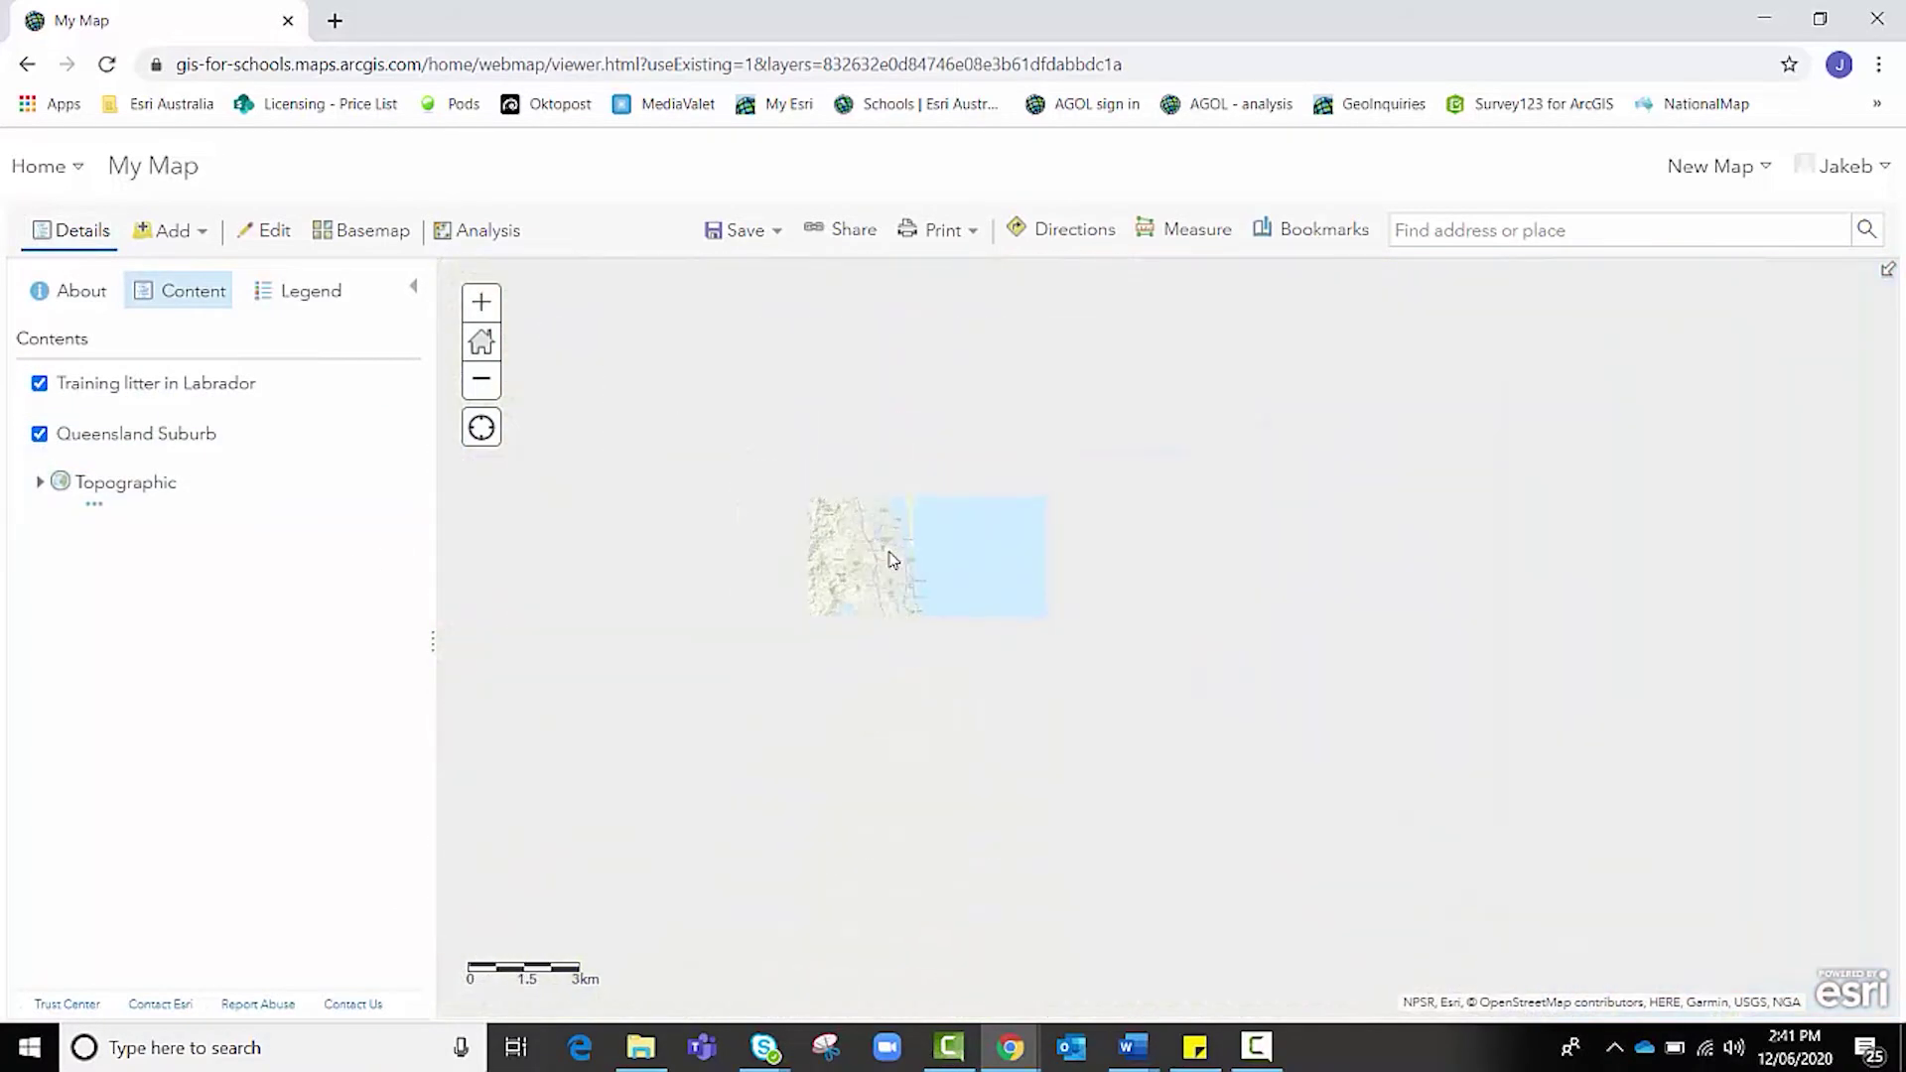
pyautogui.scroll(-1, 894, 559)
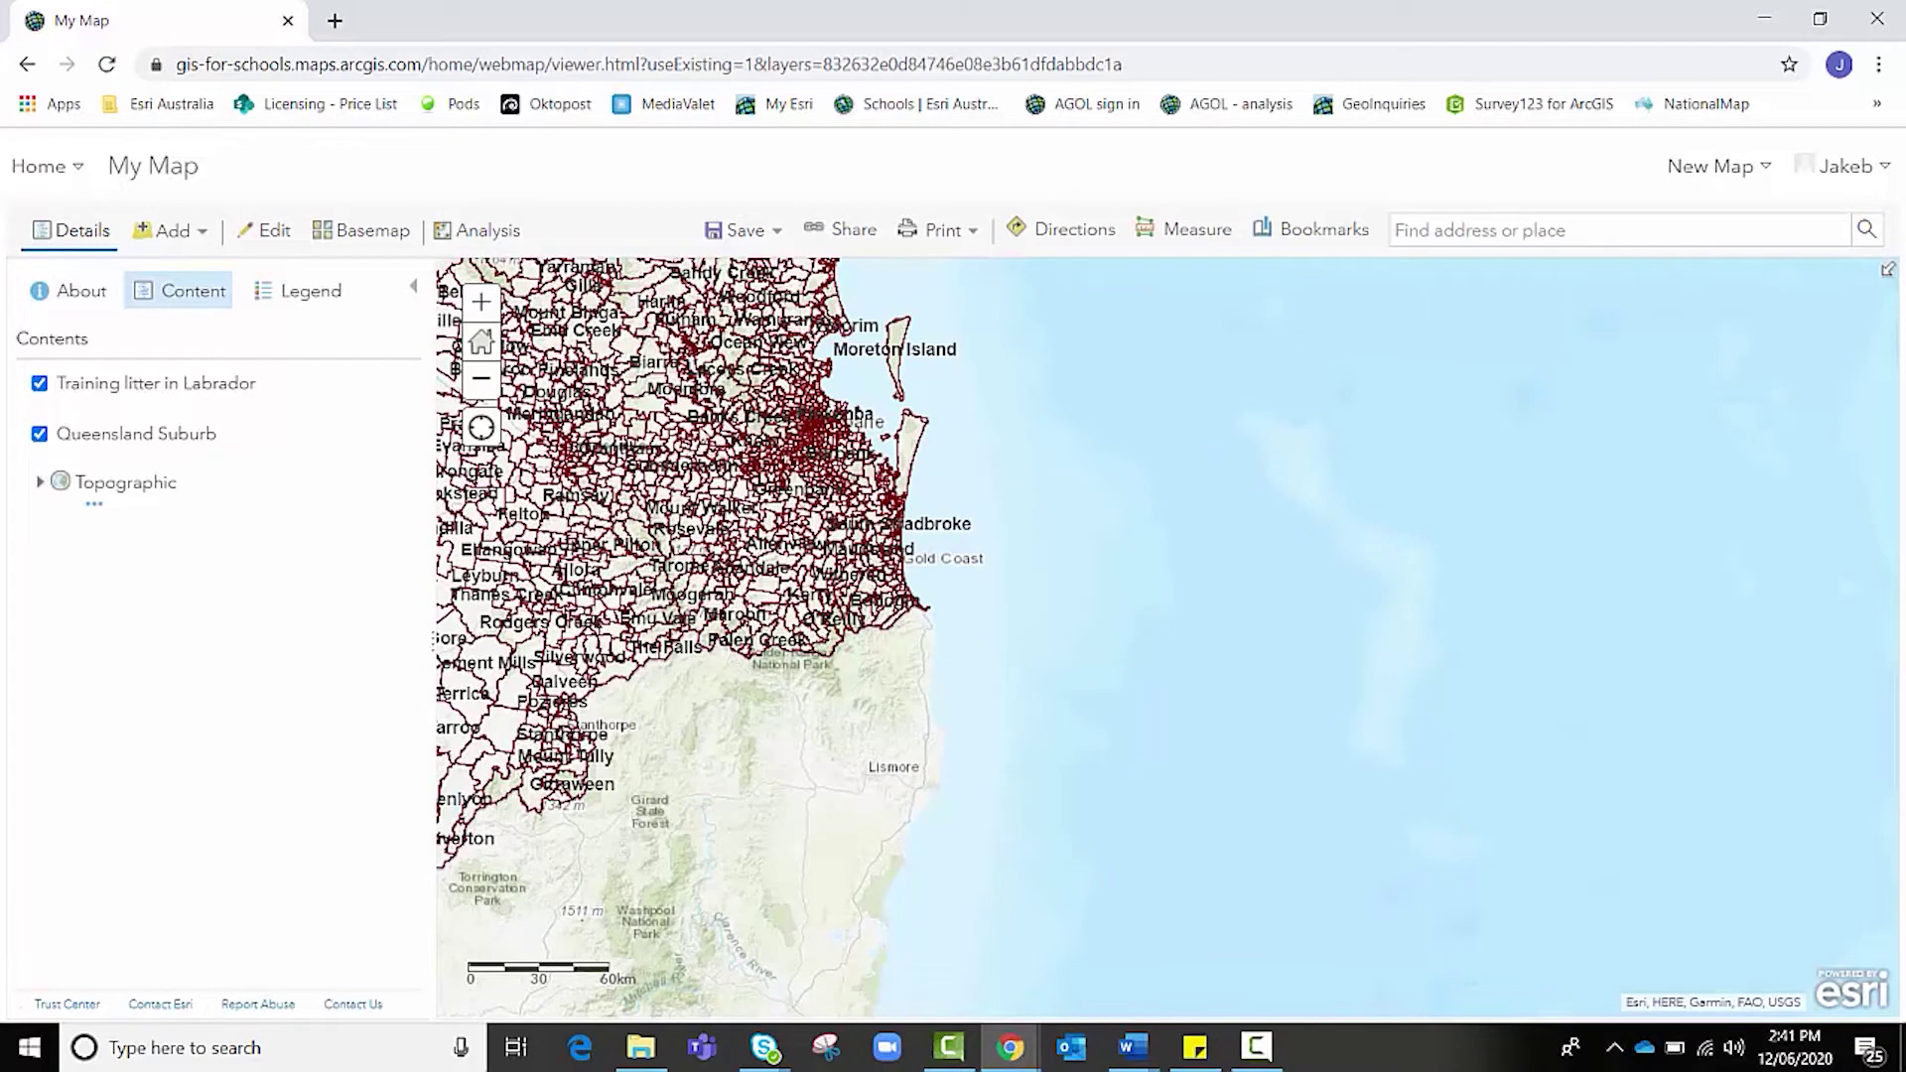
# Search for 'Labrador, Queensland, AUS', dismiss the result popup and frame Labrador.
pyautogui.moveTo(193, 397)
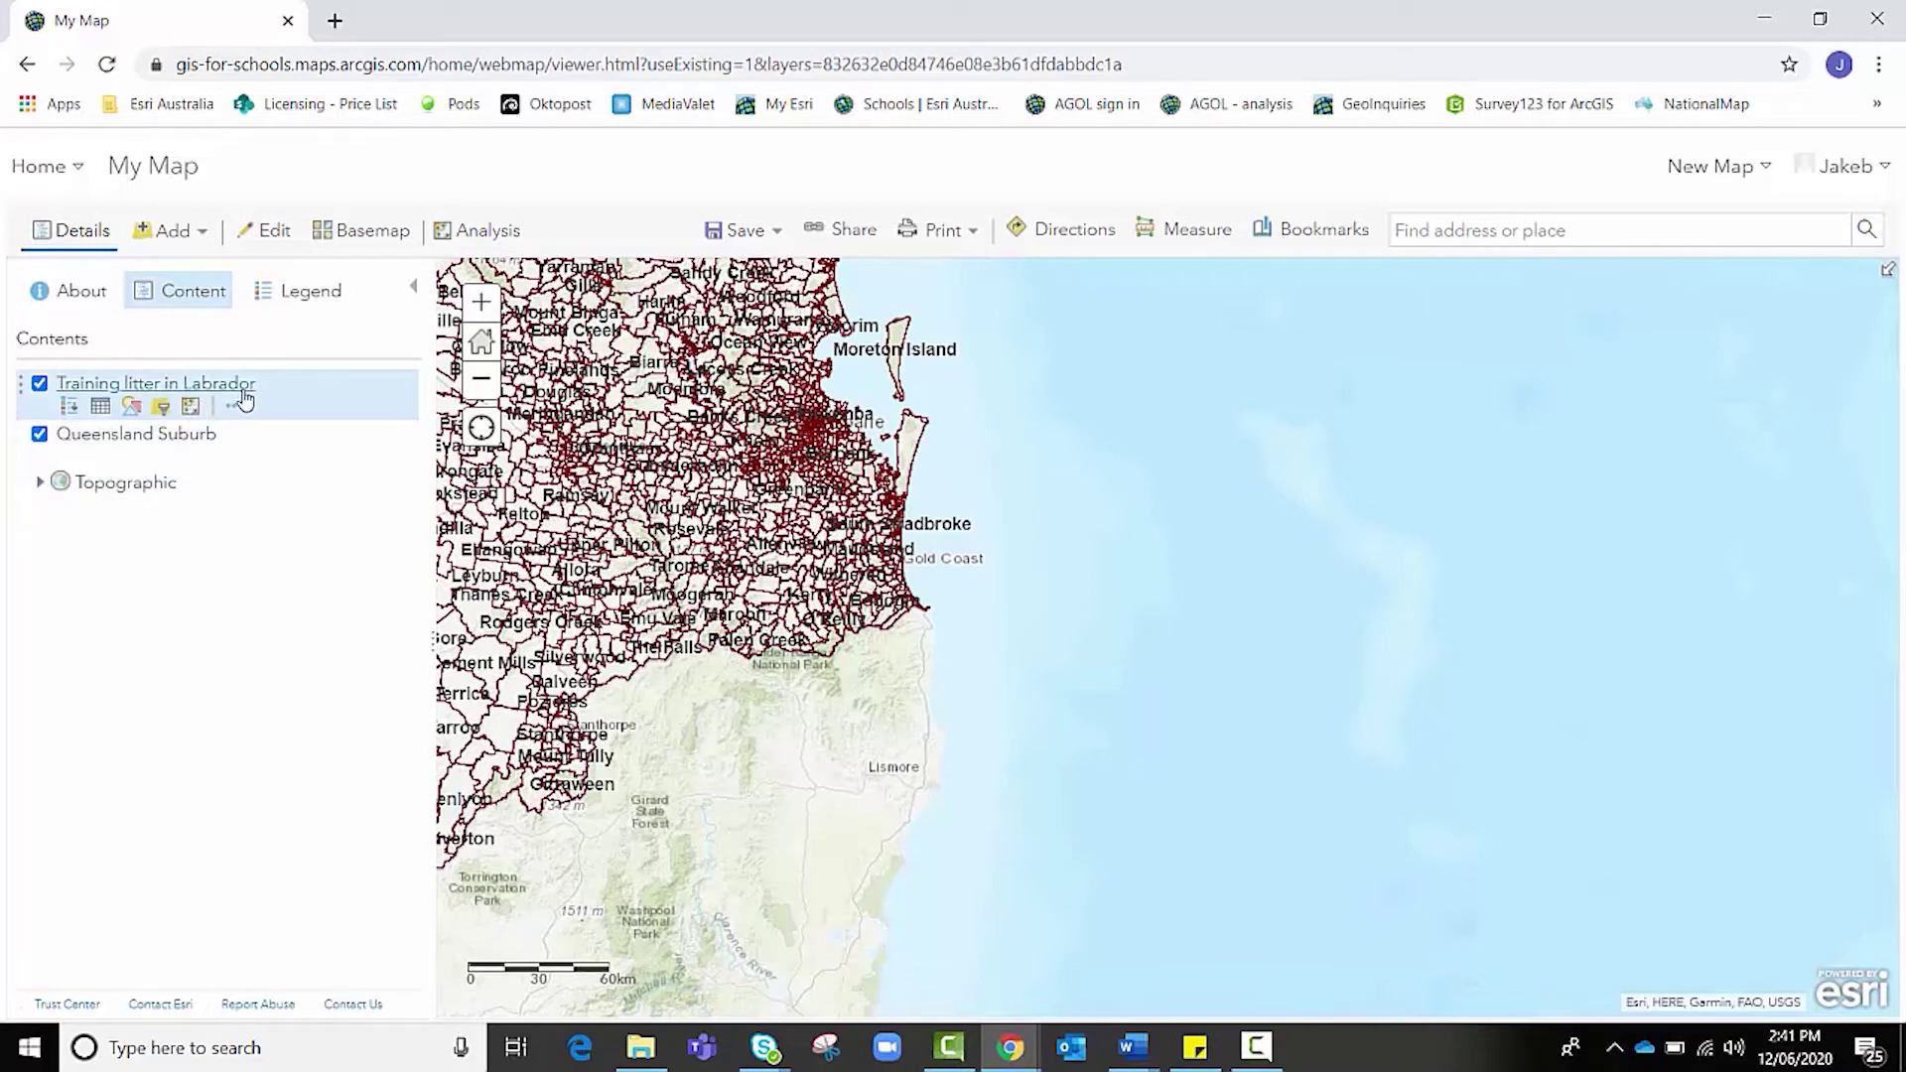
pyautogui.click(1417, 230)
pyautogui.write('La')
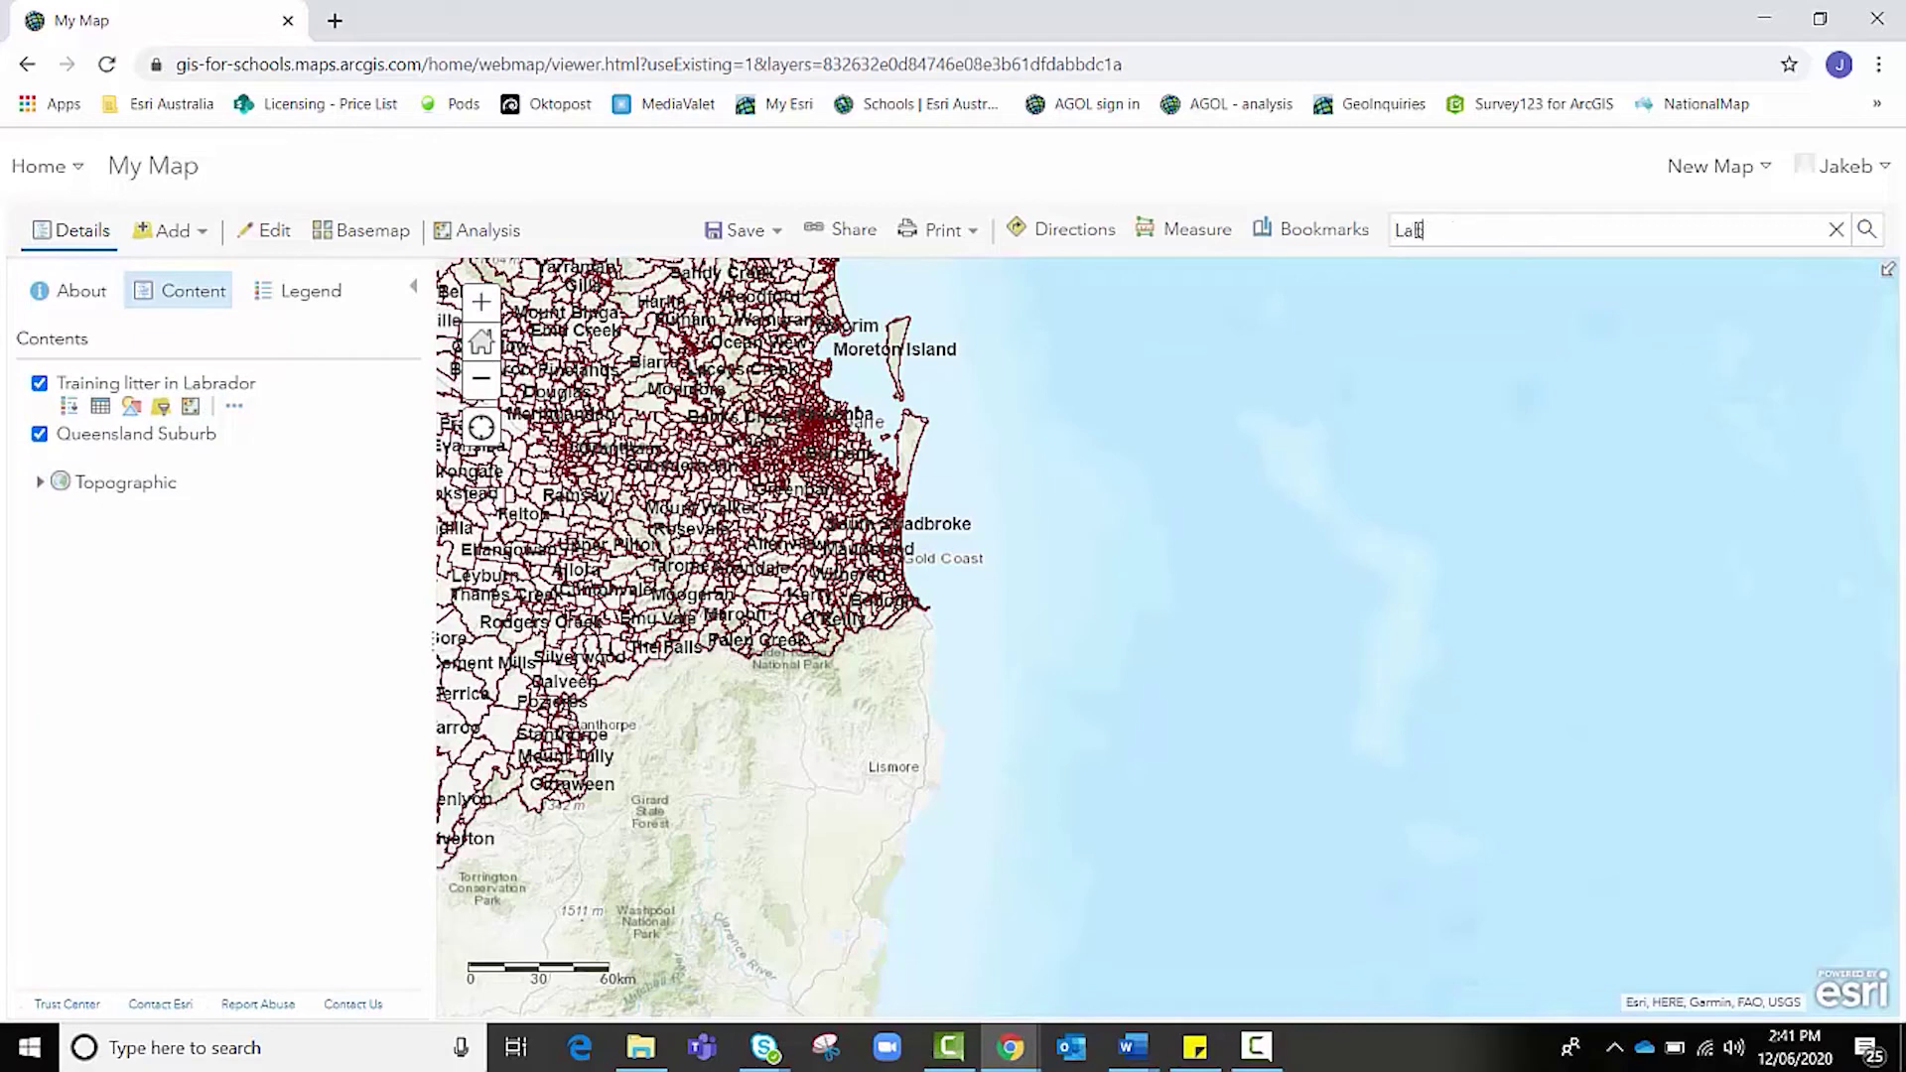
pyautogui.write('brador, queens')
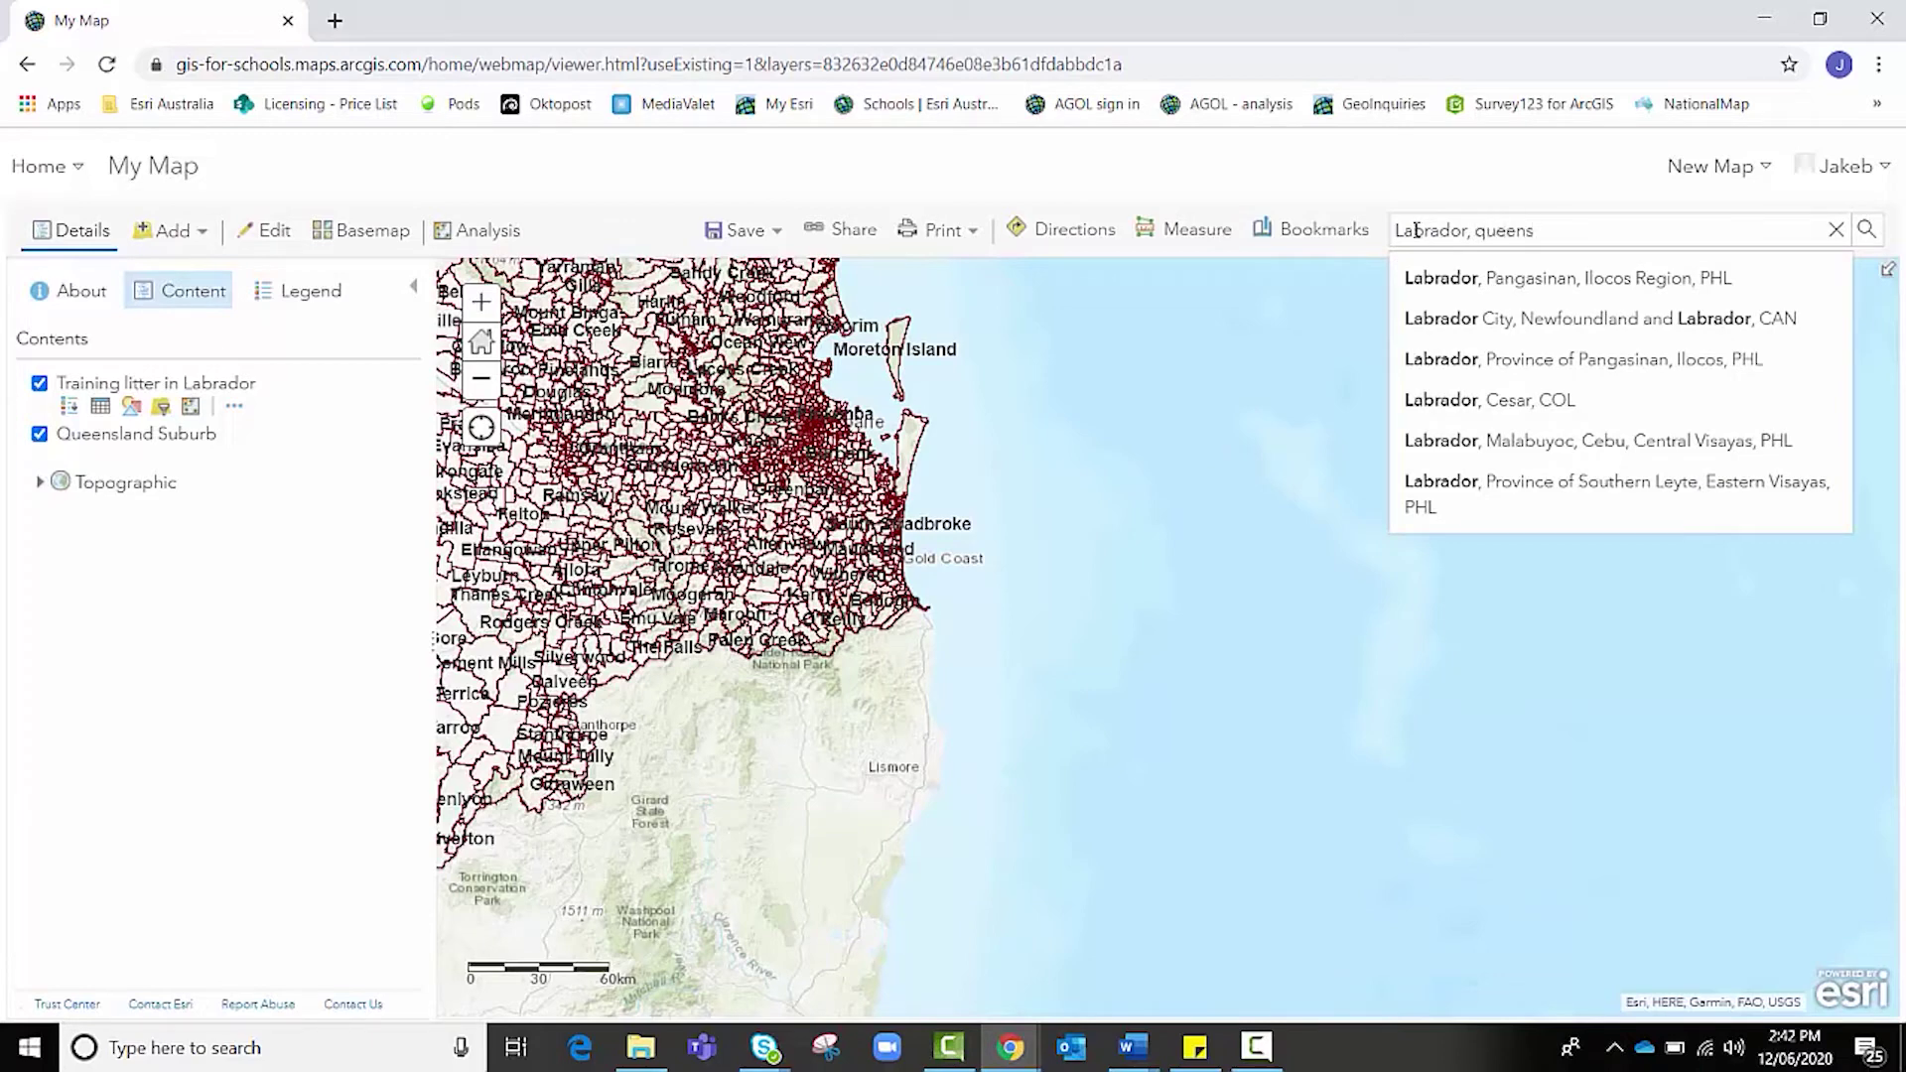
pyautogui.click(1543, 292)
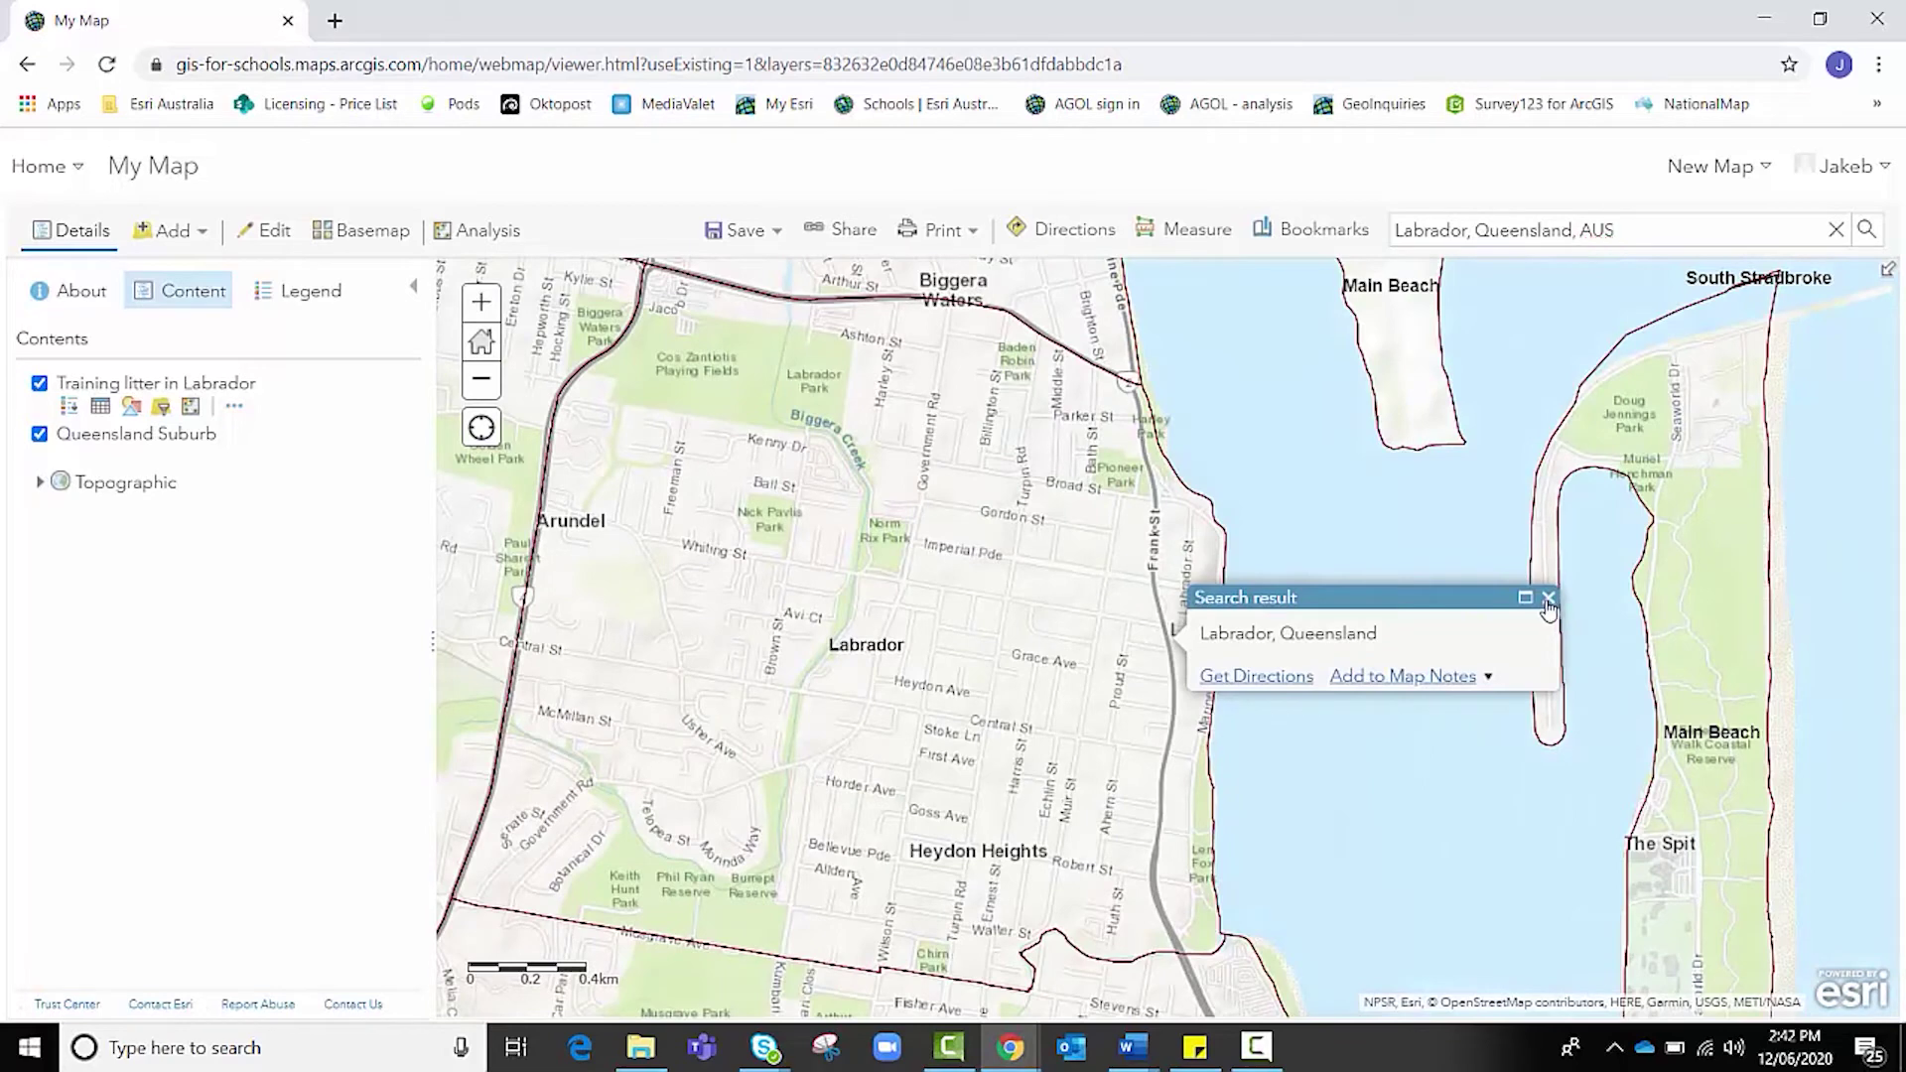
pyautogui.click(1547, 600)
pyautogui.moveTo(942, 655); pyautogui.dragTo(1238, 590)
pyautogui.scroll(-1, 1002, 600)
pyautogui.scroll(-2, 1008, 650)
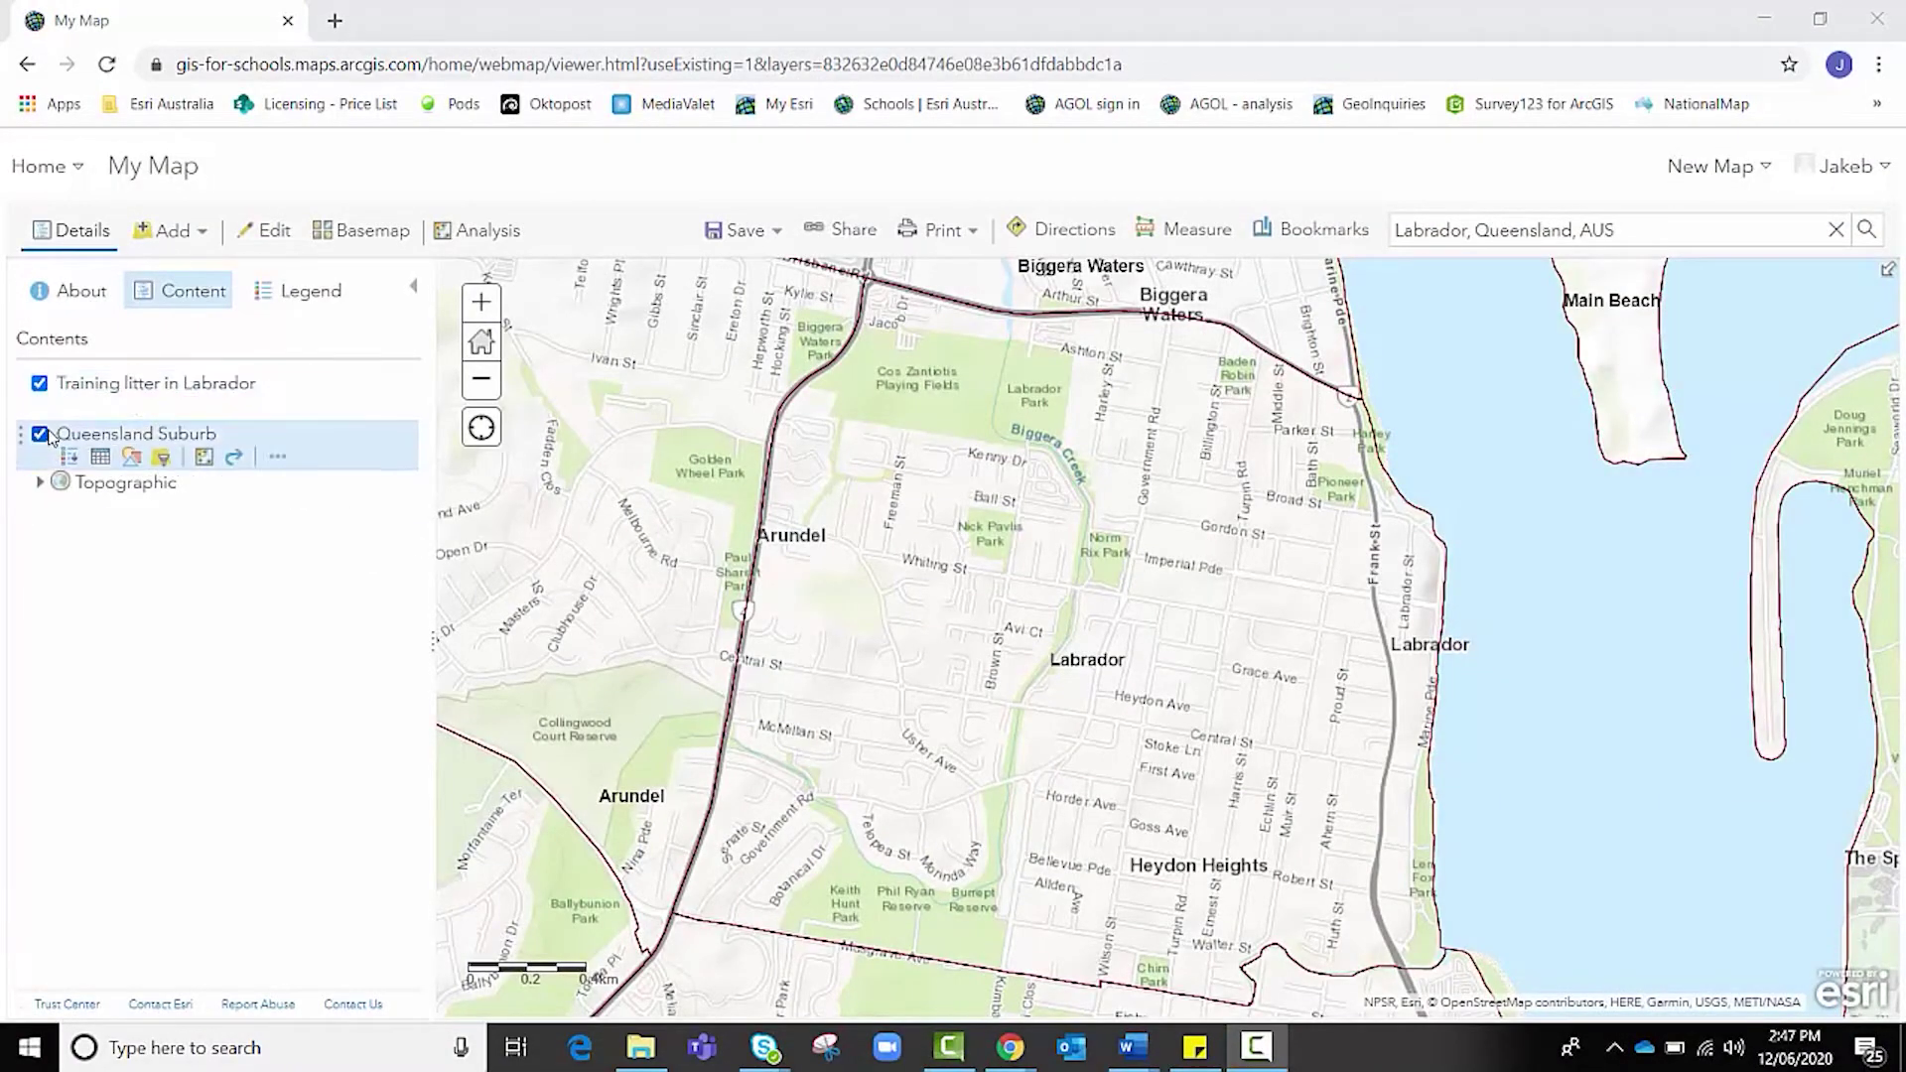
# Start a new Training_litter polygon and bring the area north of the playing fields into view.
pyautogui.click(266, 238)
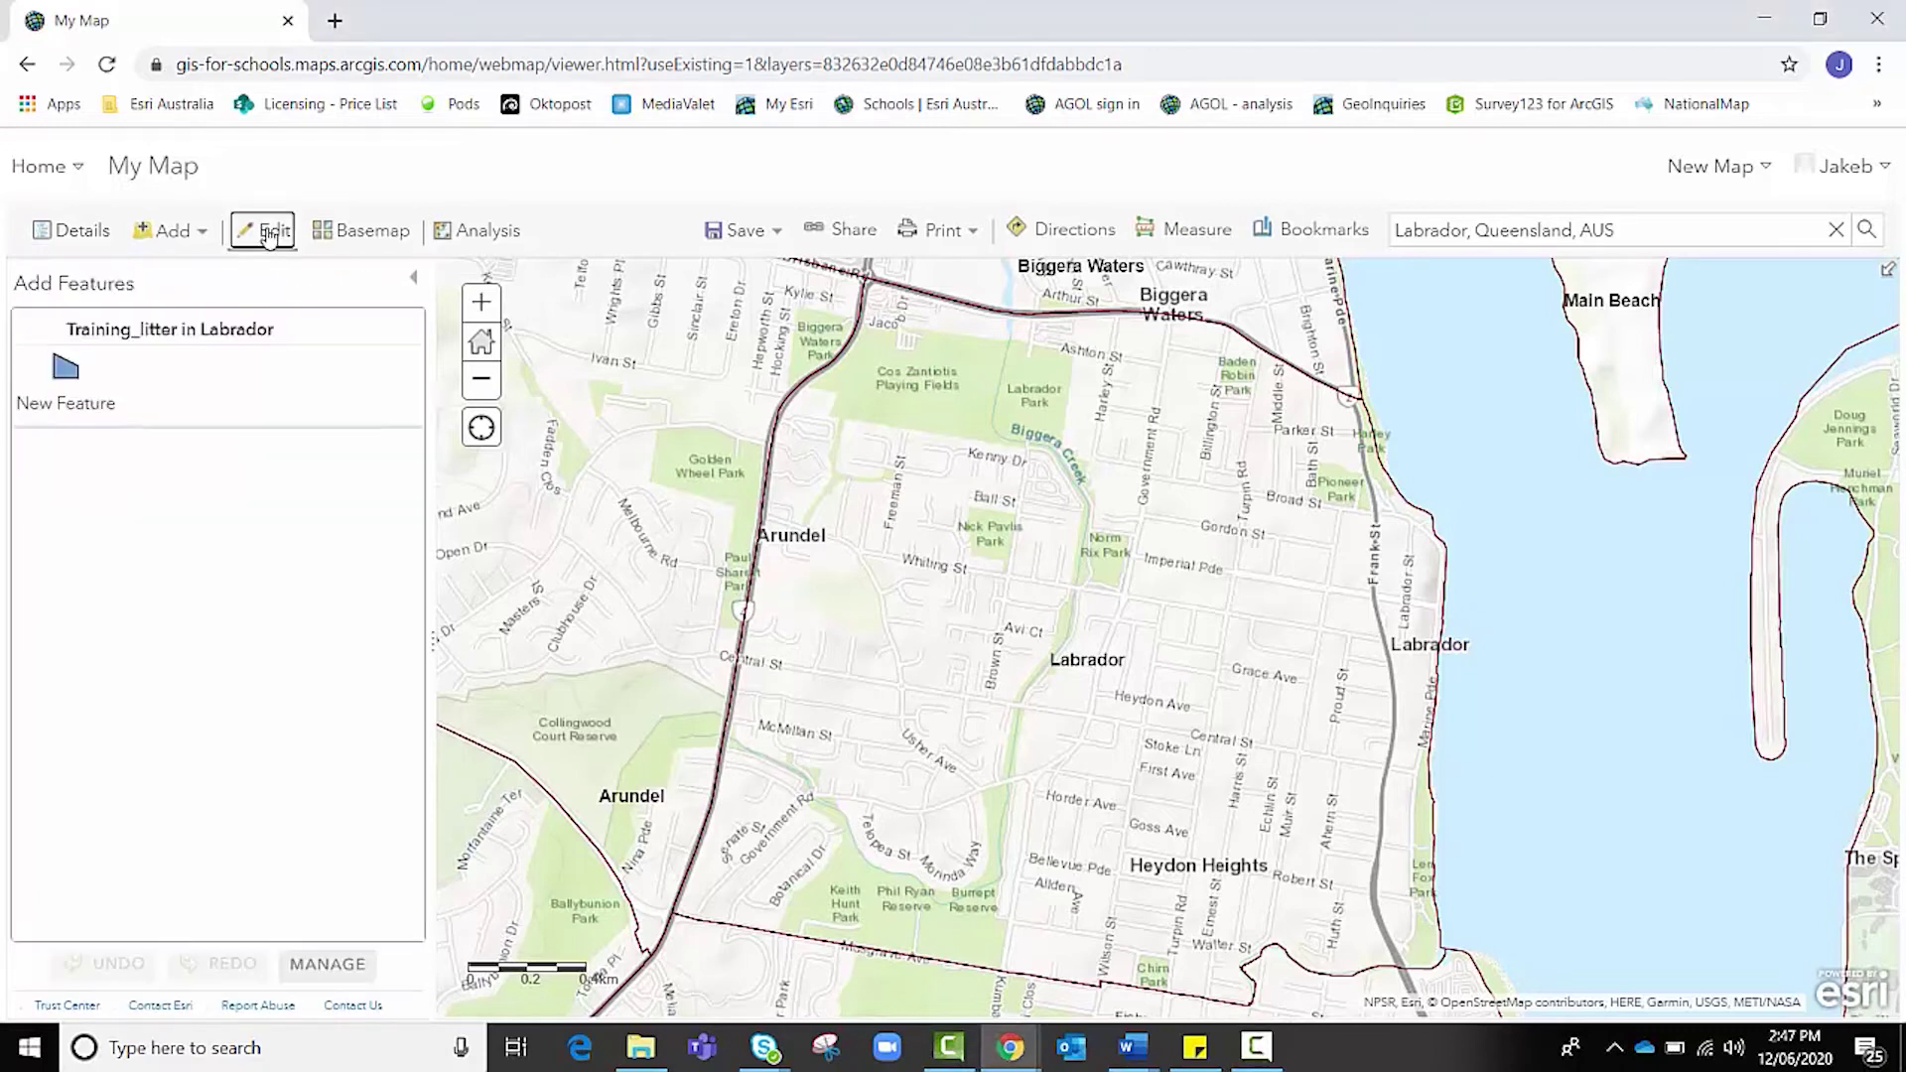
pyautogui.click(73, 377)
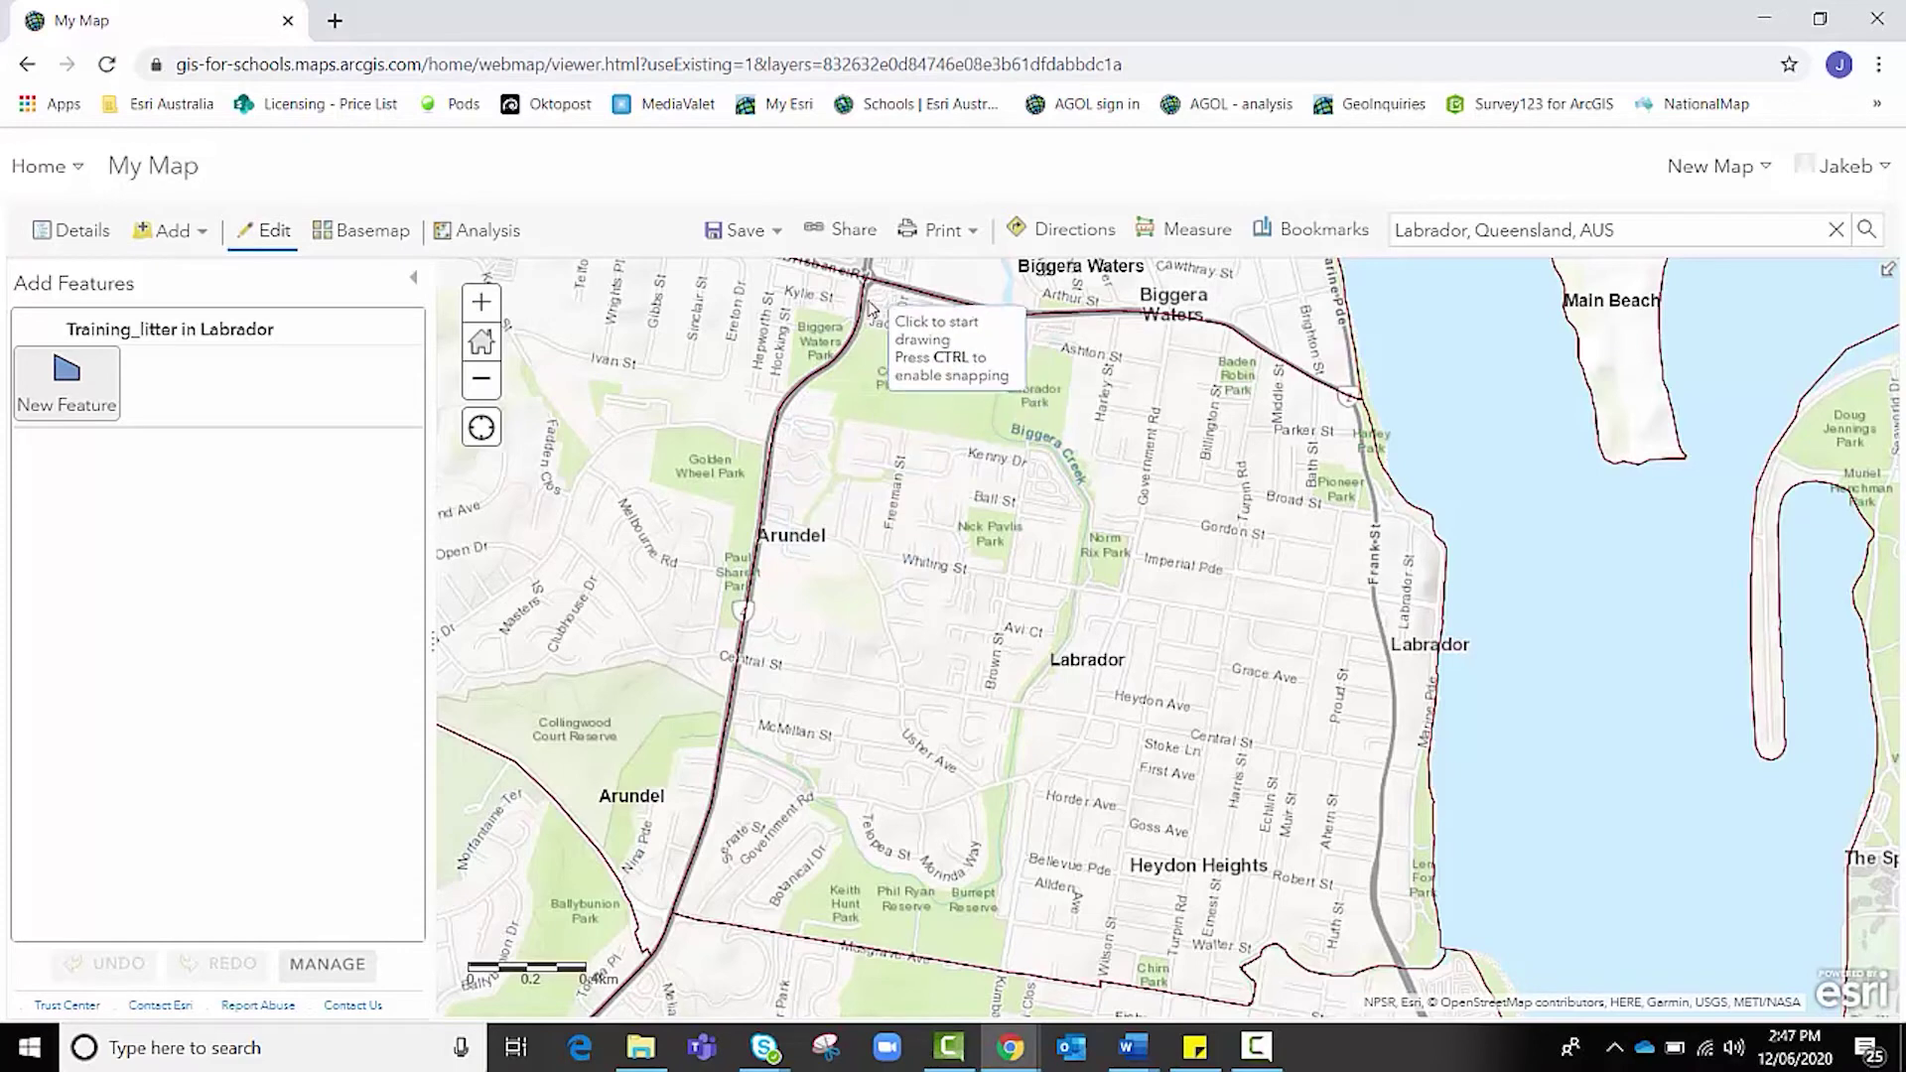
pyautogui.scroll(1, 886, 353)
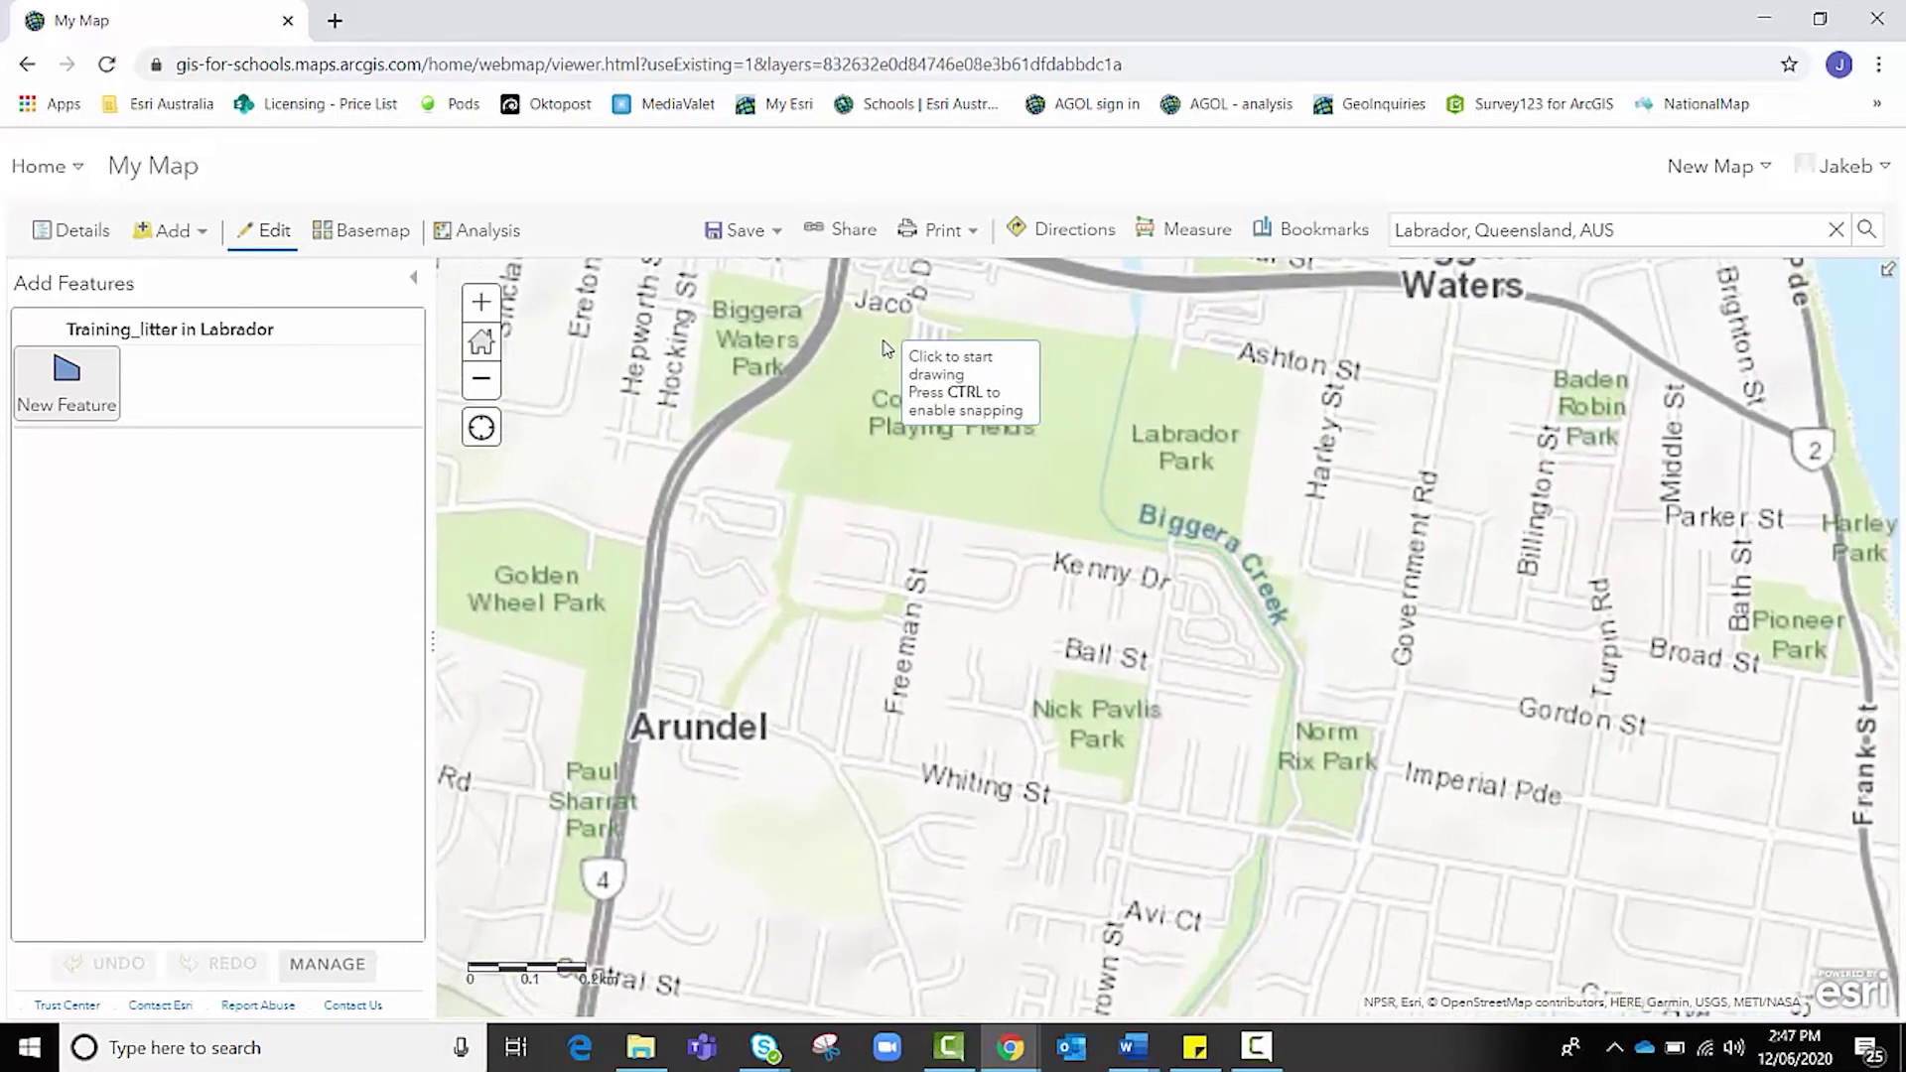
pyautogui.moveTo(875, 385); pyautogui.dragTo(841, 558)
pyautogui.rightClick(841, 558)
pyautogui.click(820, 410)
pyautogui.rightClick(820, 410)
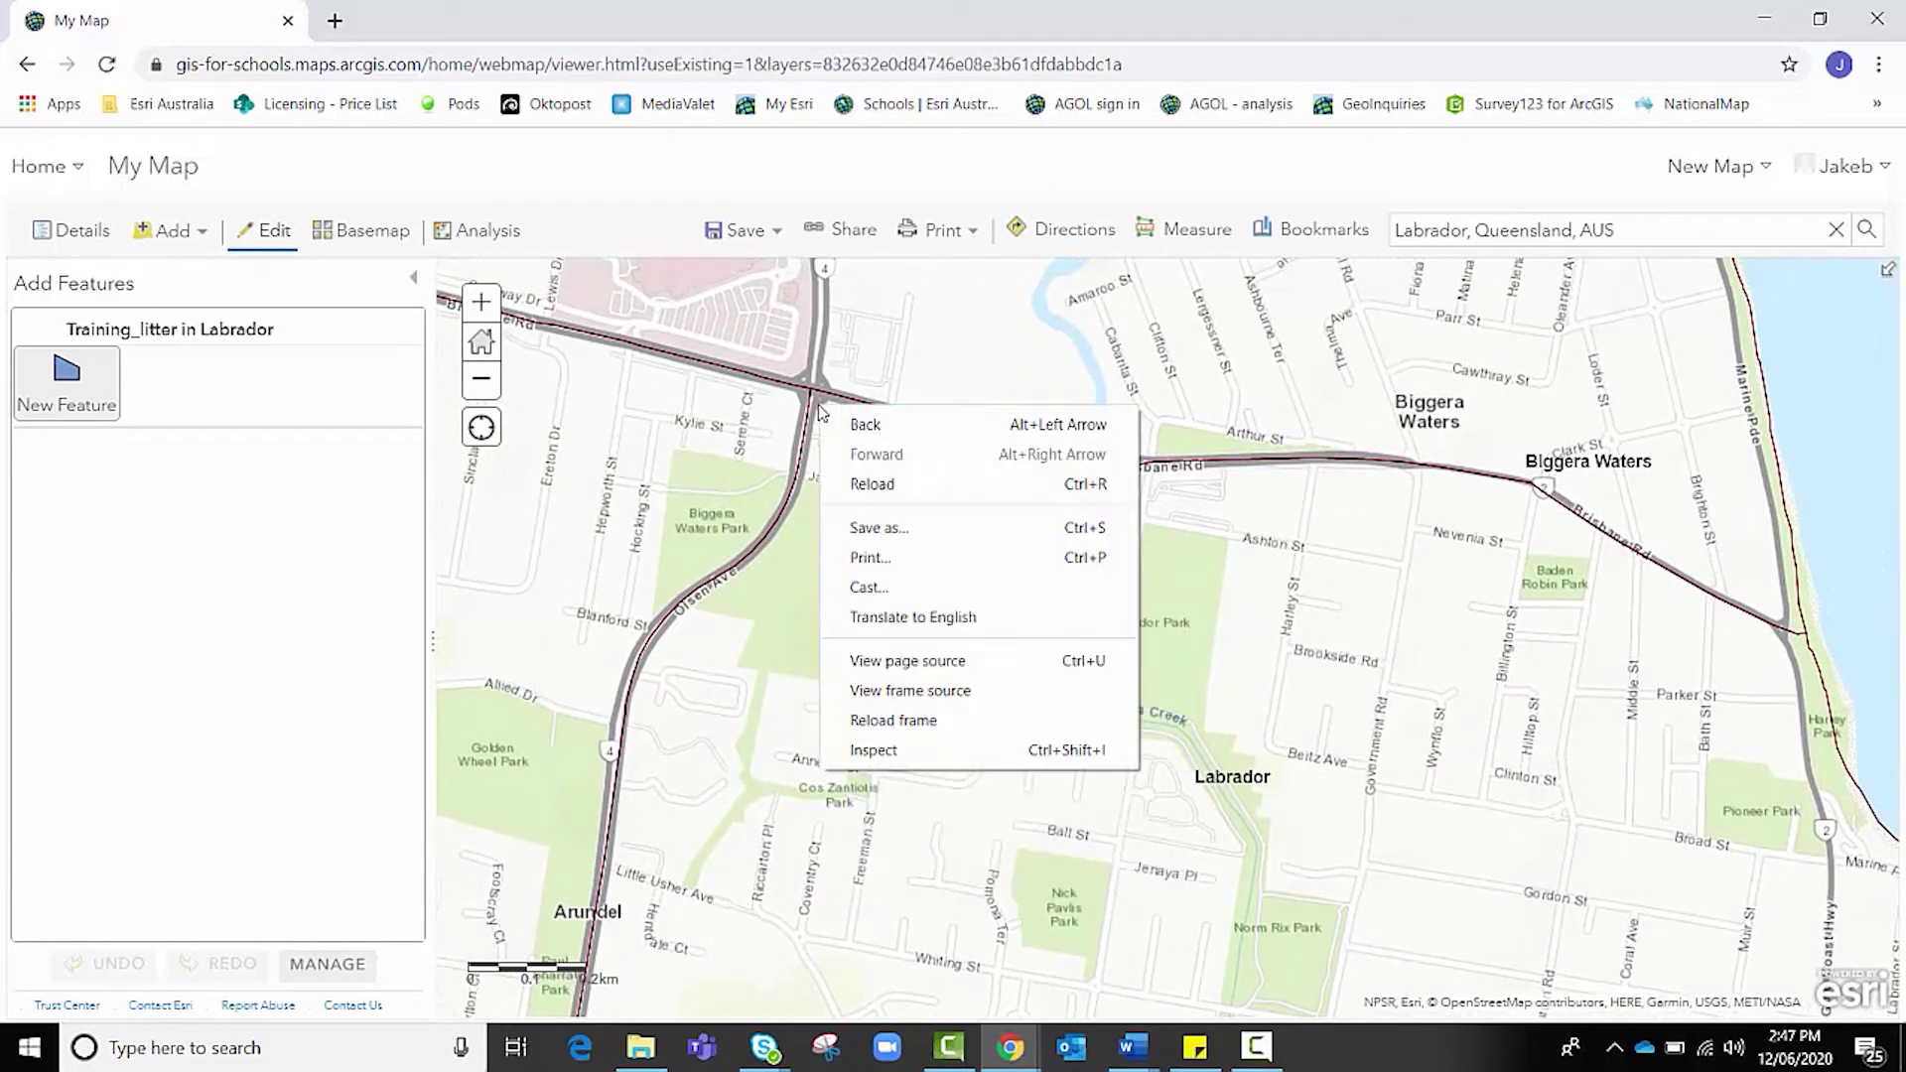
pyautogui.click(820, 410)
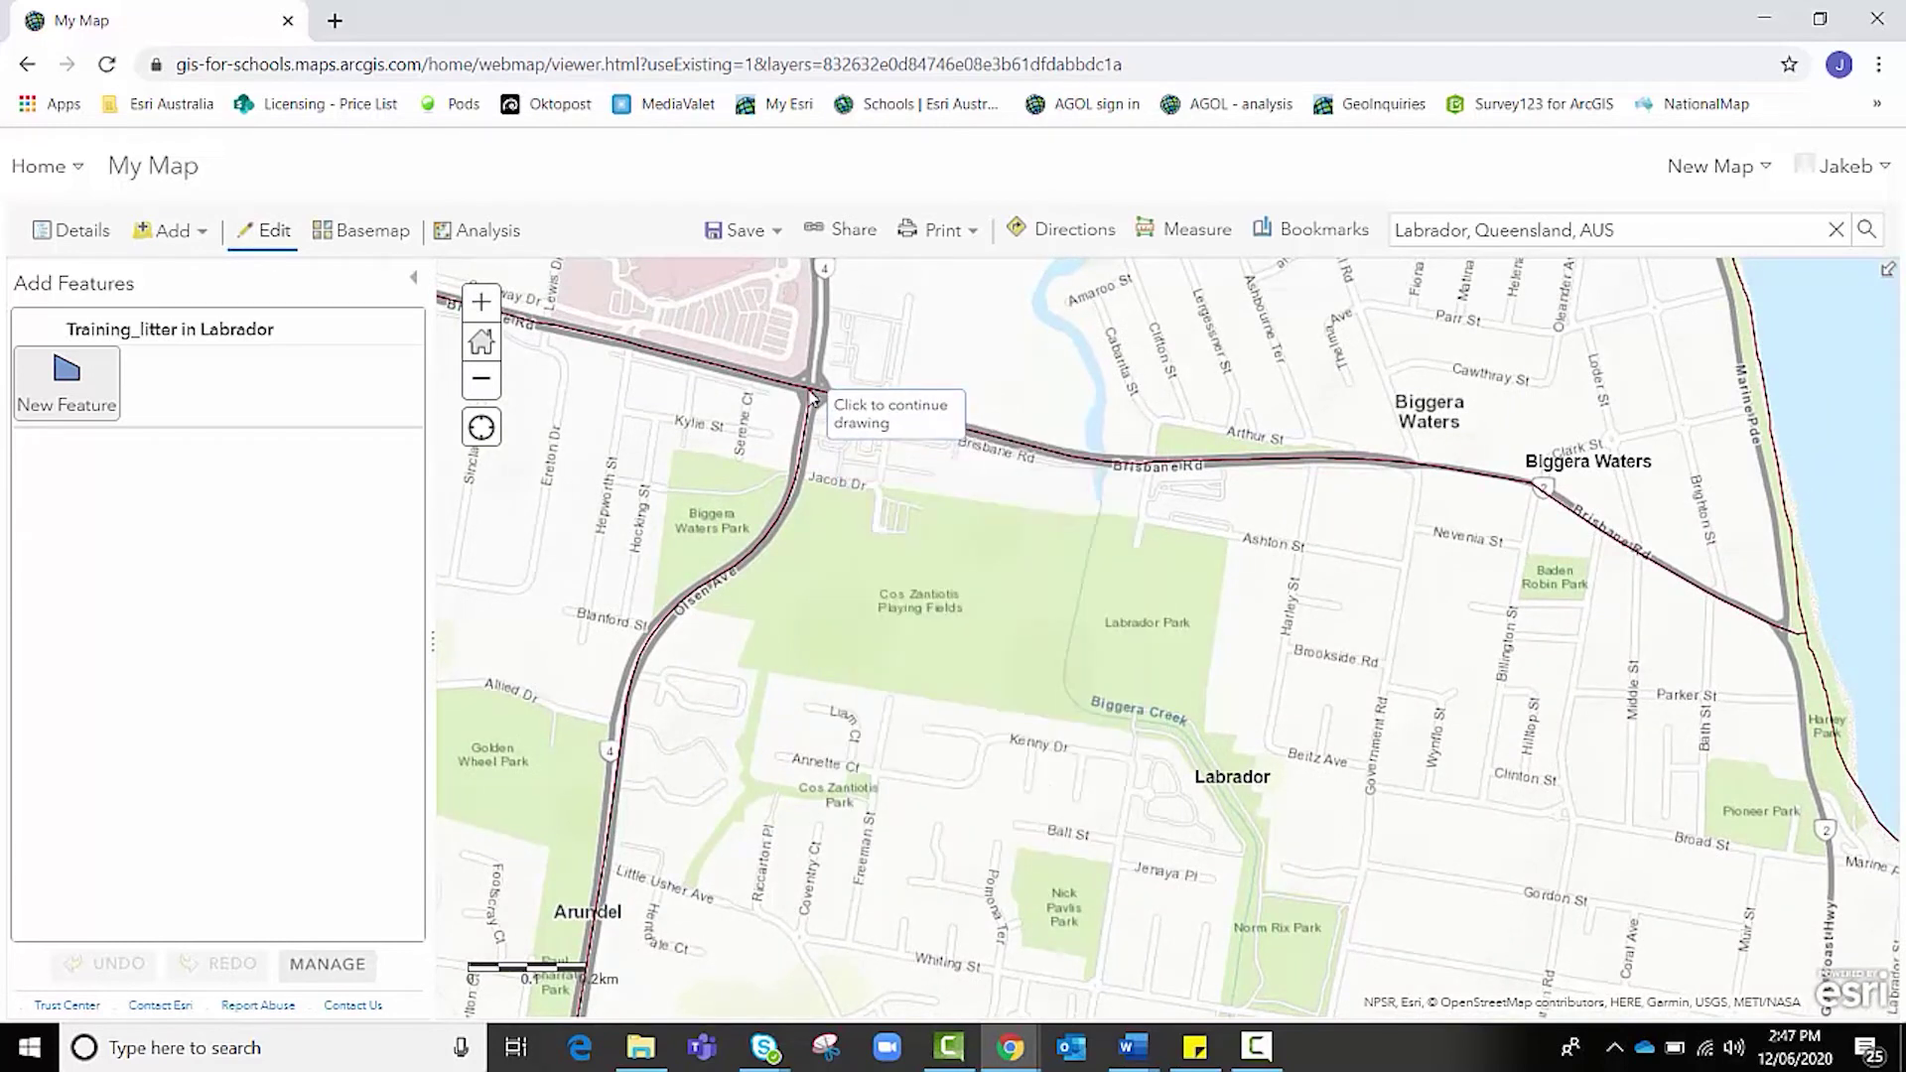
# Place corners around the playing fields and Labrador Park, from the road intersection to Brisbane Rd.
pyautogui.click(810, 394)
pyautogui.click(812, 395)
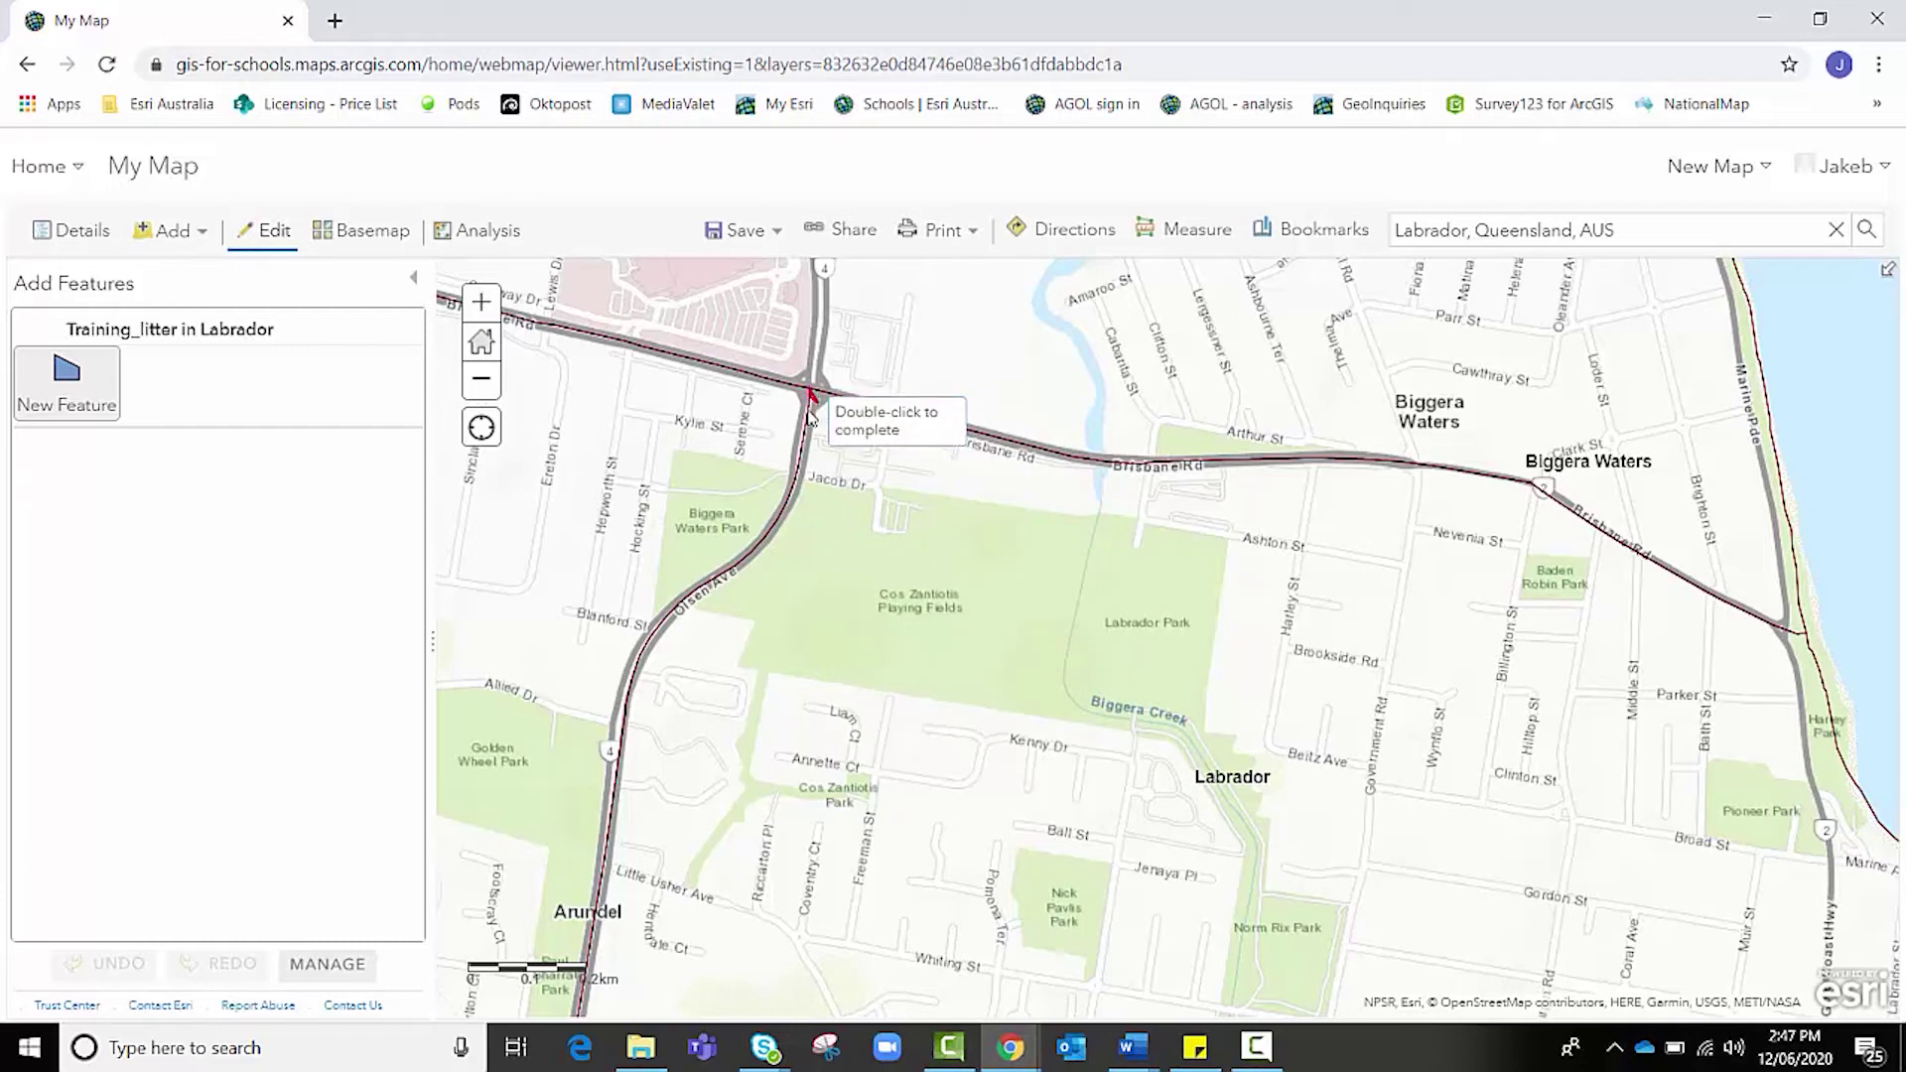
pyautogui.click(794, 485)
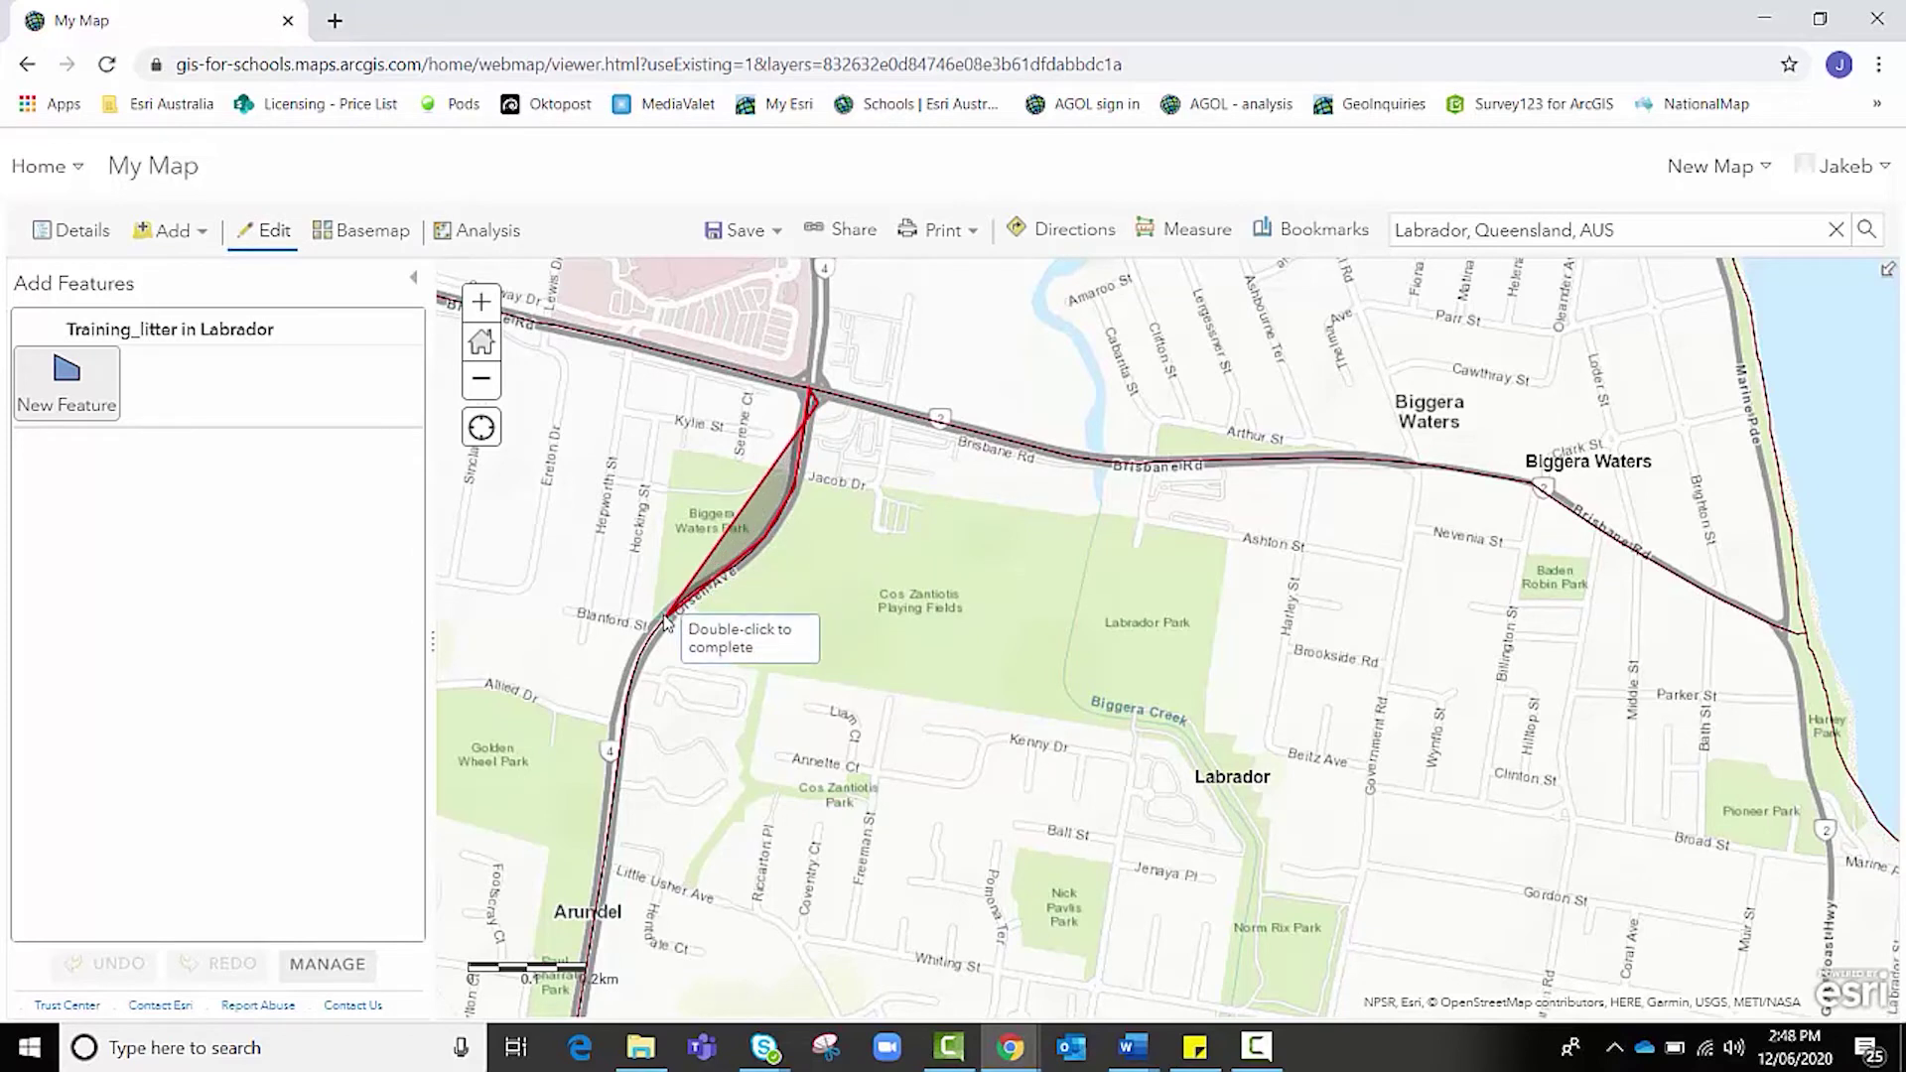
pyautogui.click(621, 737)
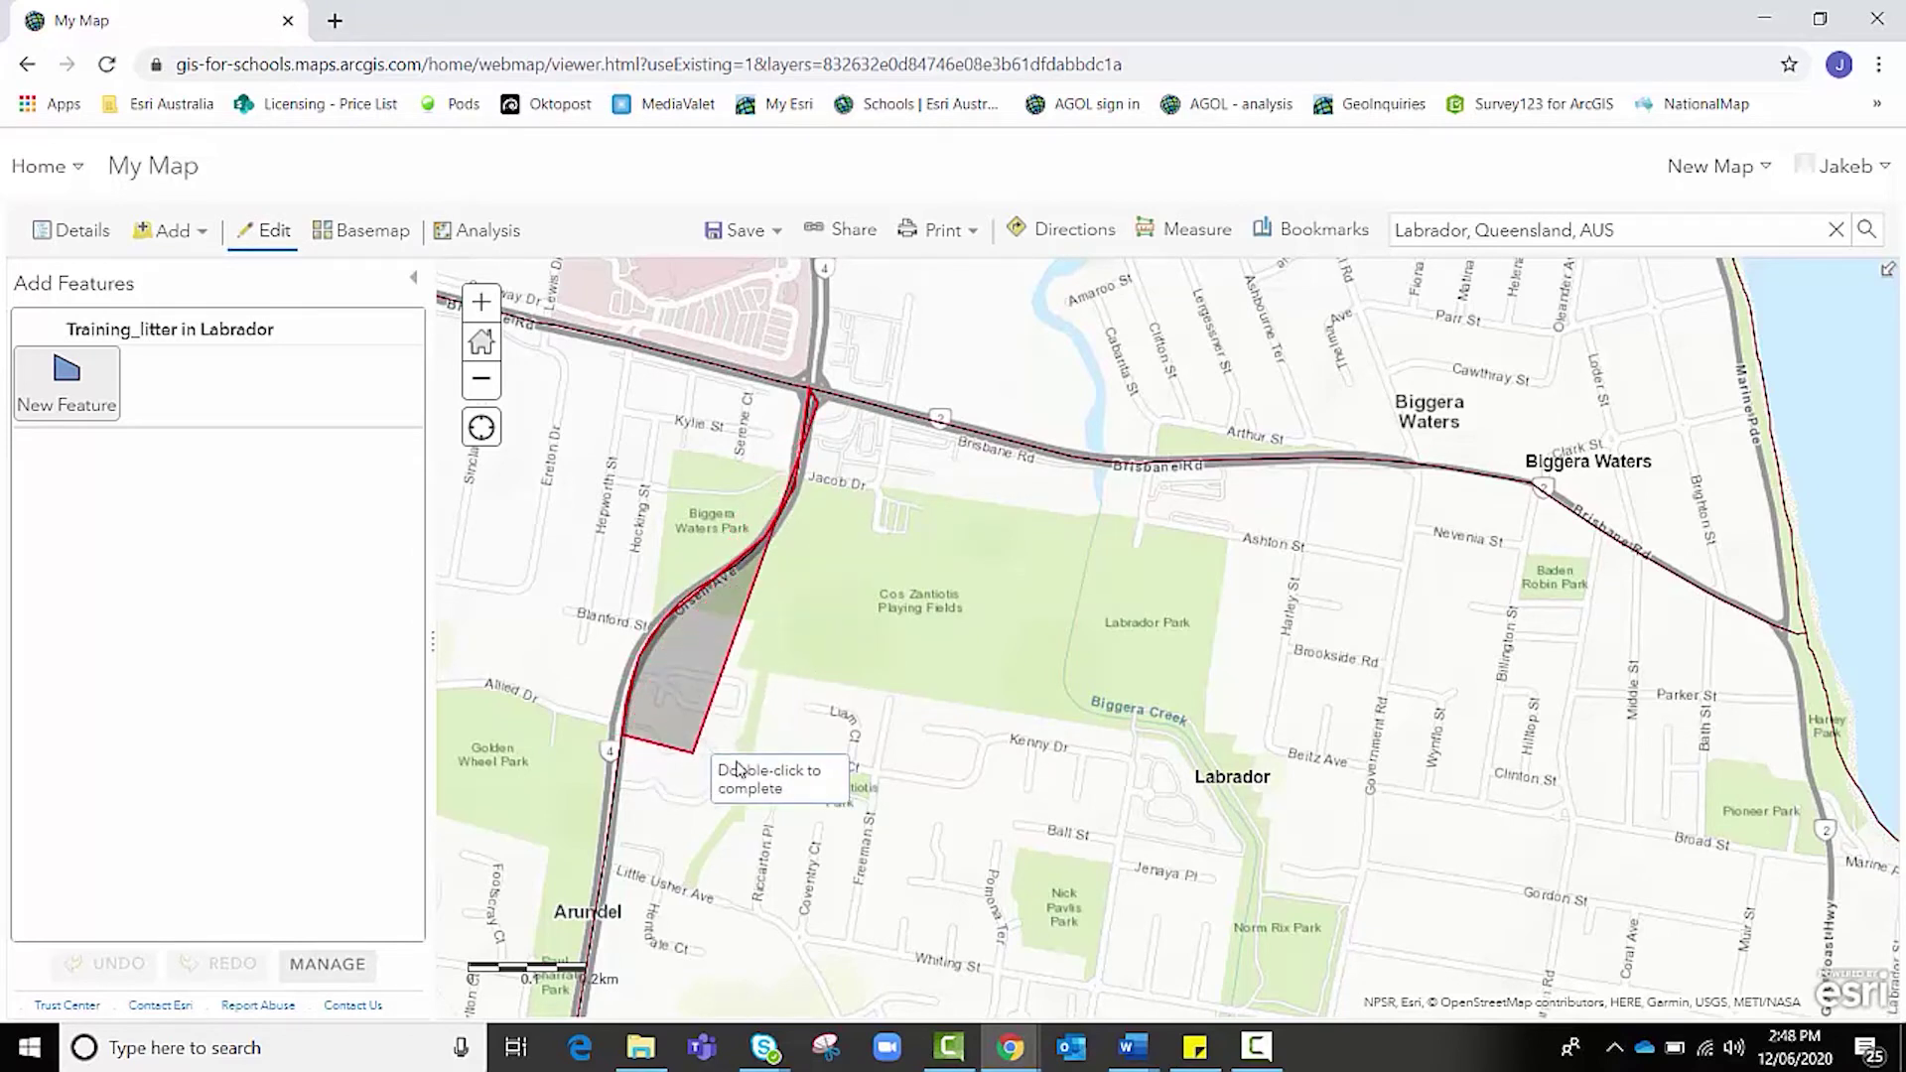
pyautogui.click(1192, 829)
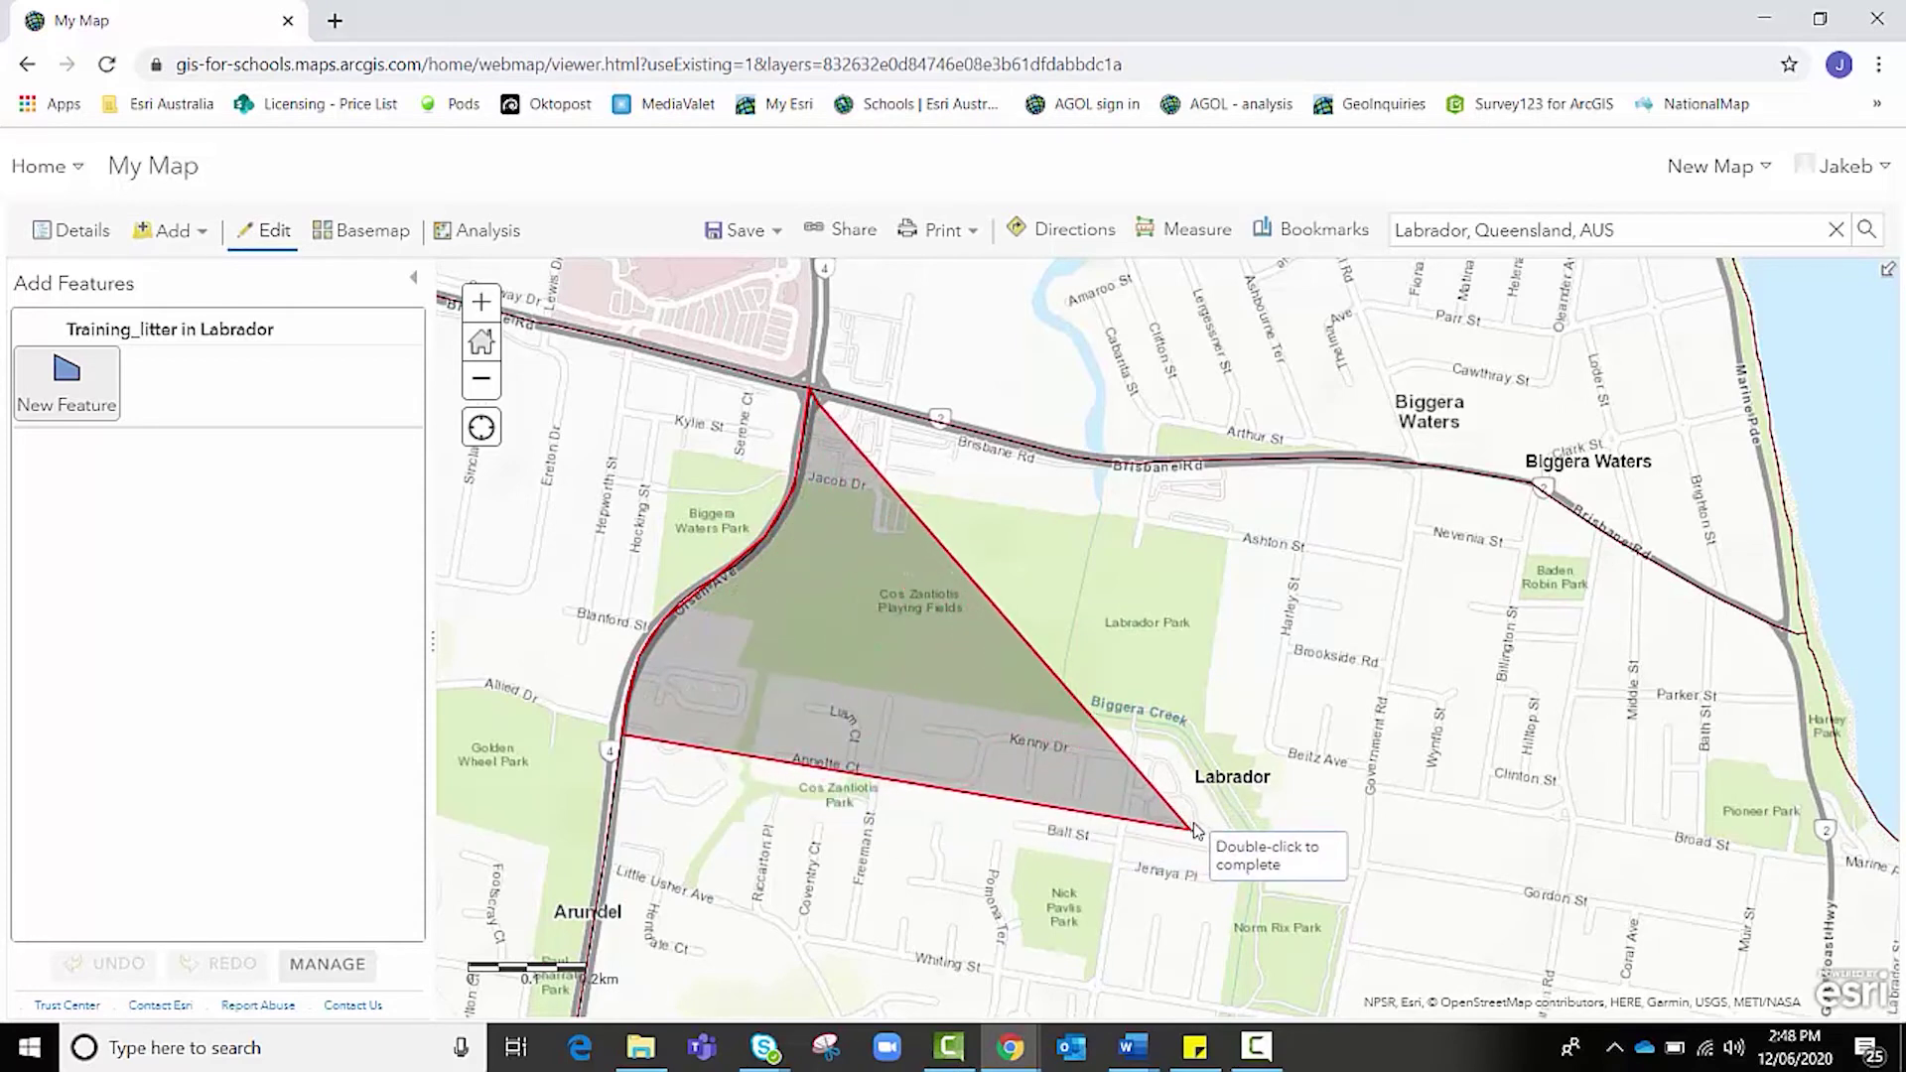
pyautogui.click(1258, 463)
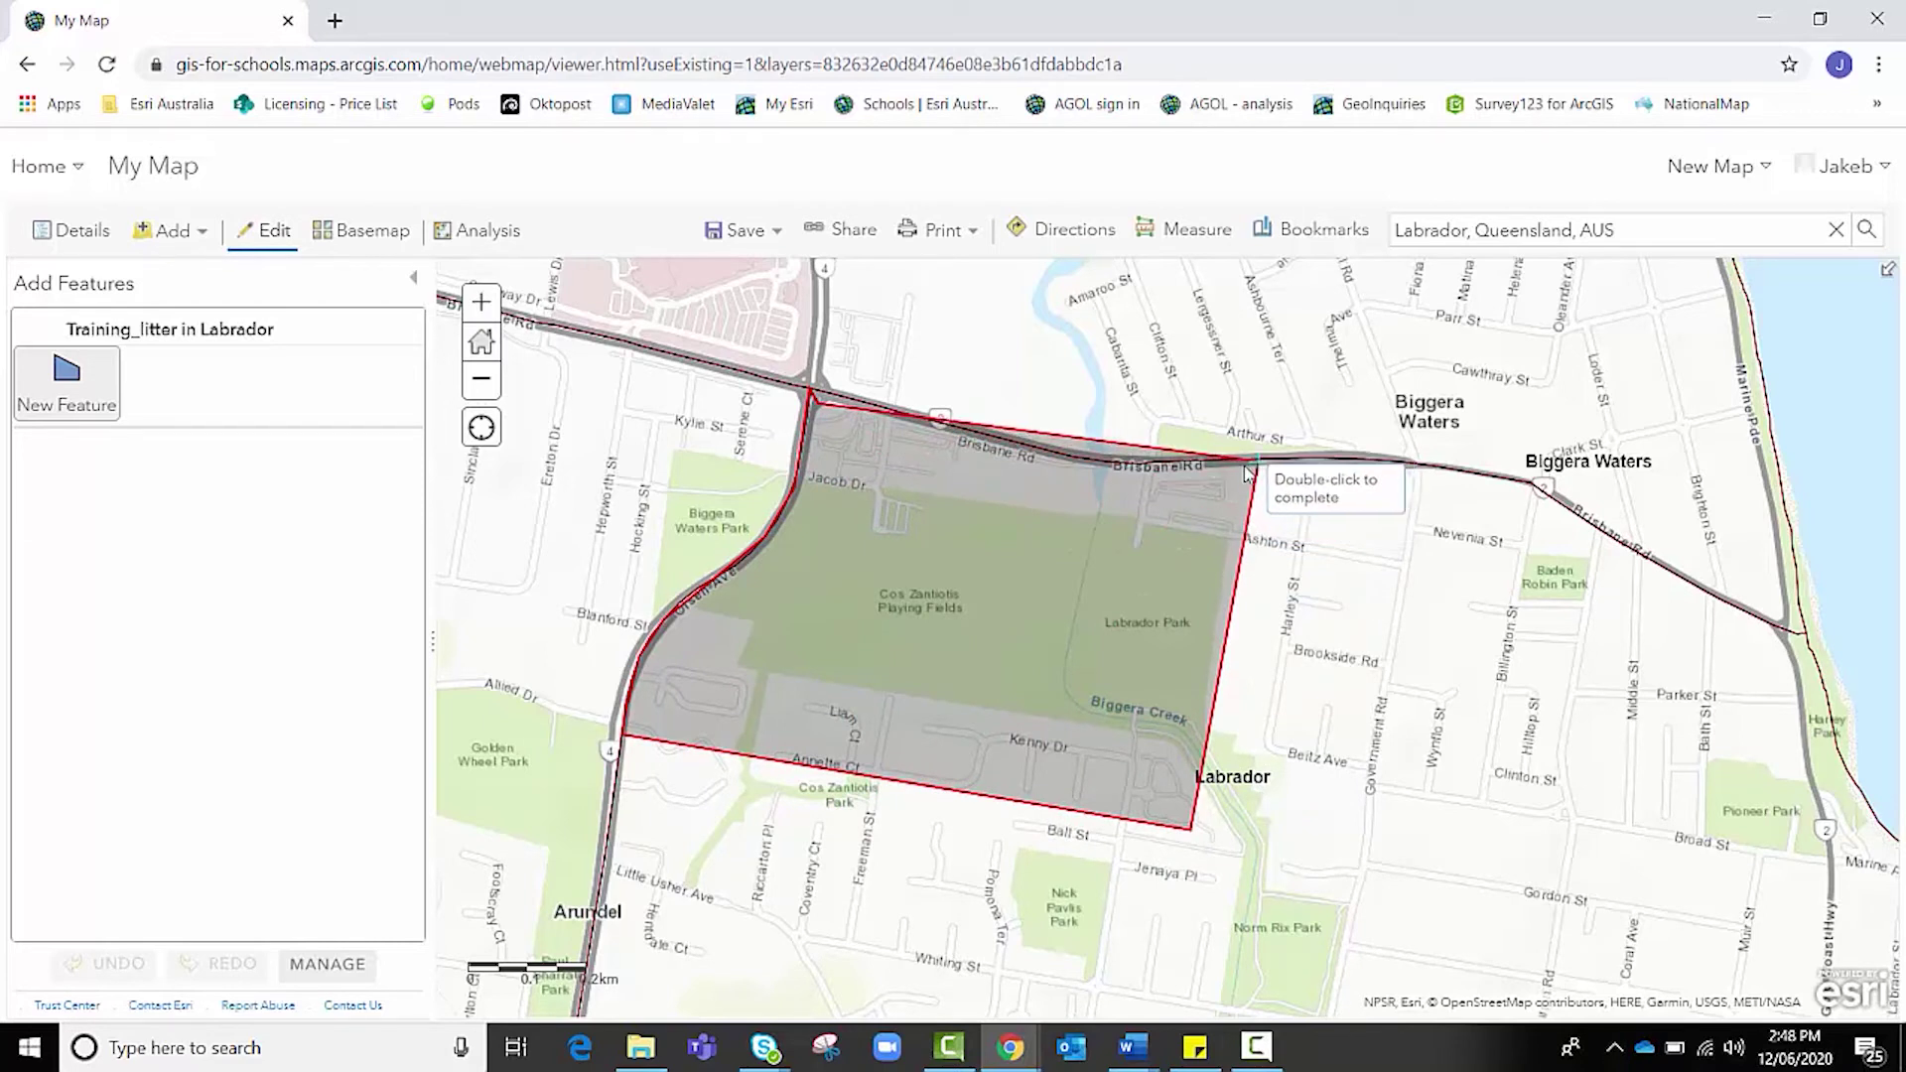
# Finish the litter polygon outline, then reopen it to show its empty attribute form.
pyautogui.doubleClick(813, 397)
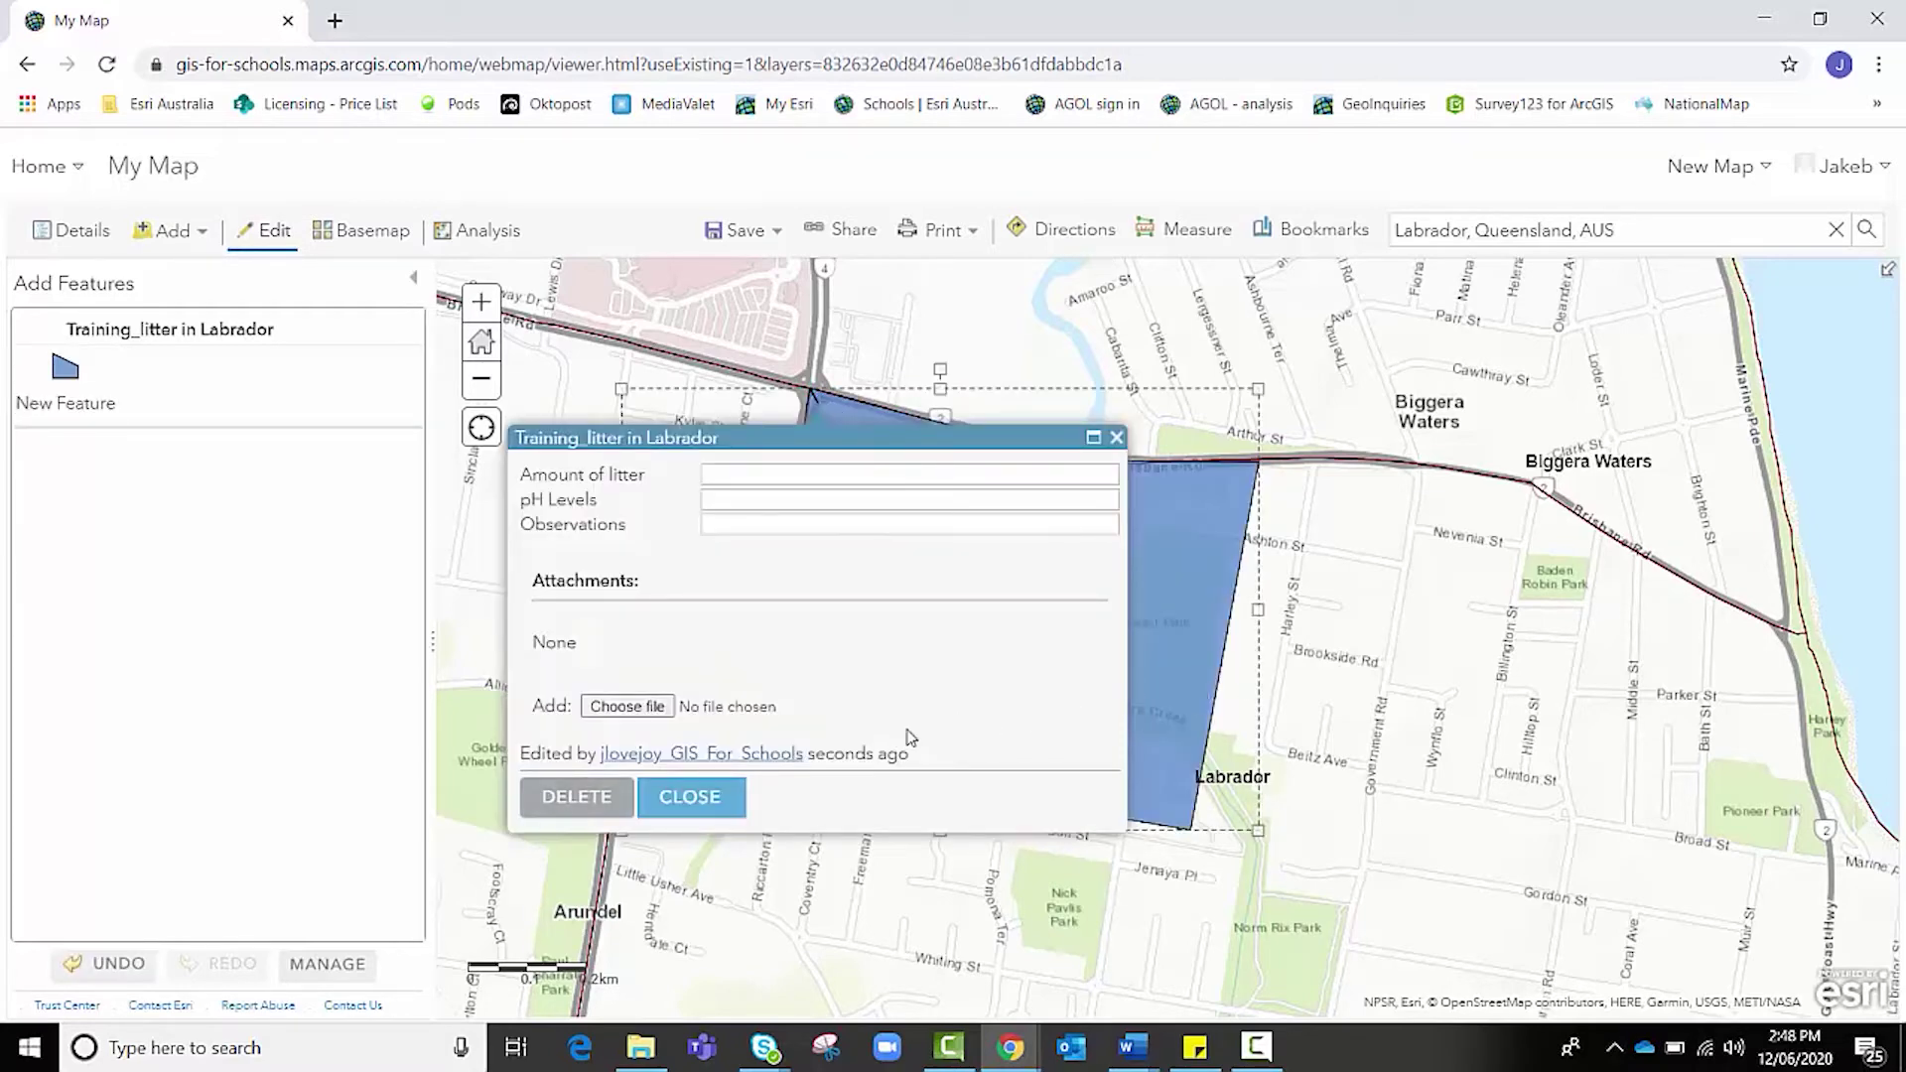
pyautogui.click(1115, 438)
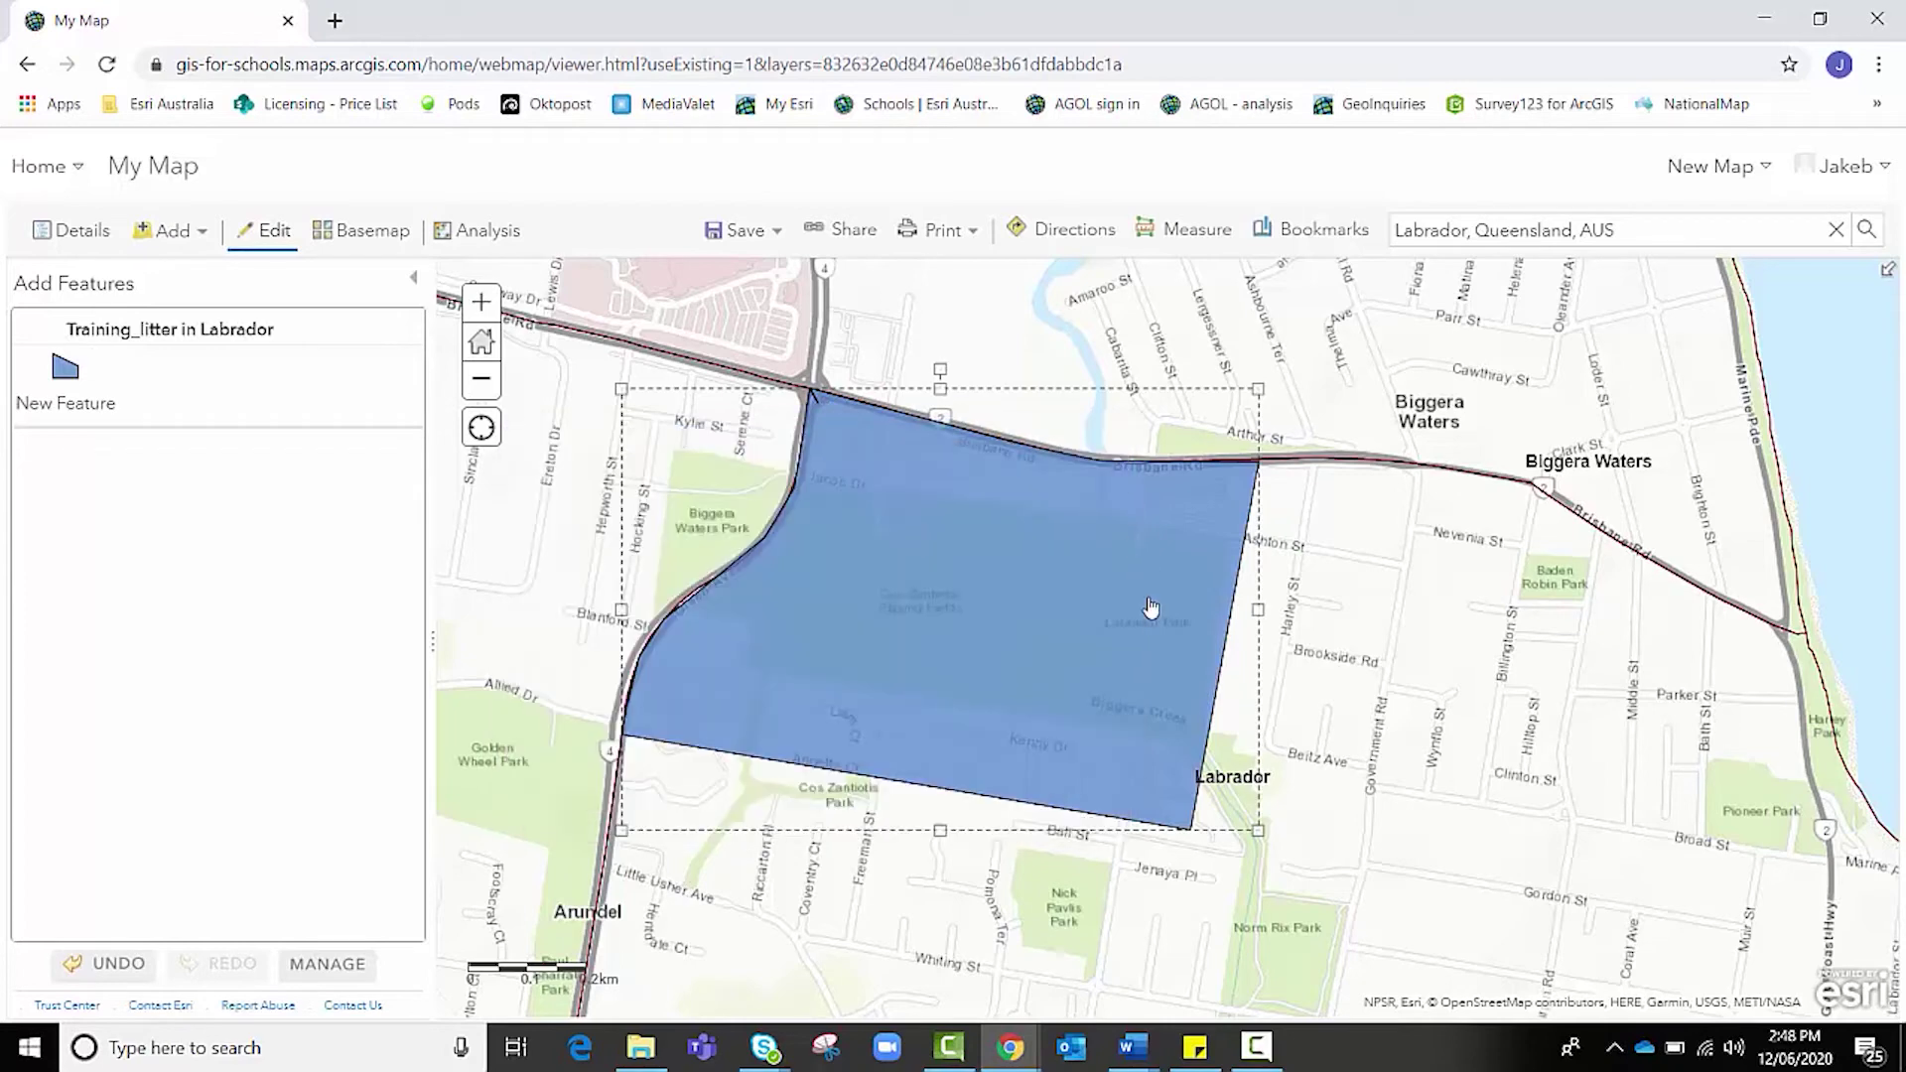
pyautogui.scroll(-1, 1149, 607)
pyautogui.moveTo(1144, 746); pyautogui.dragTo(1075, 506)
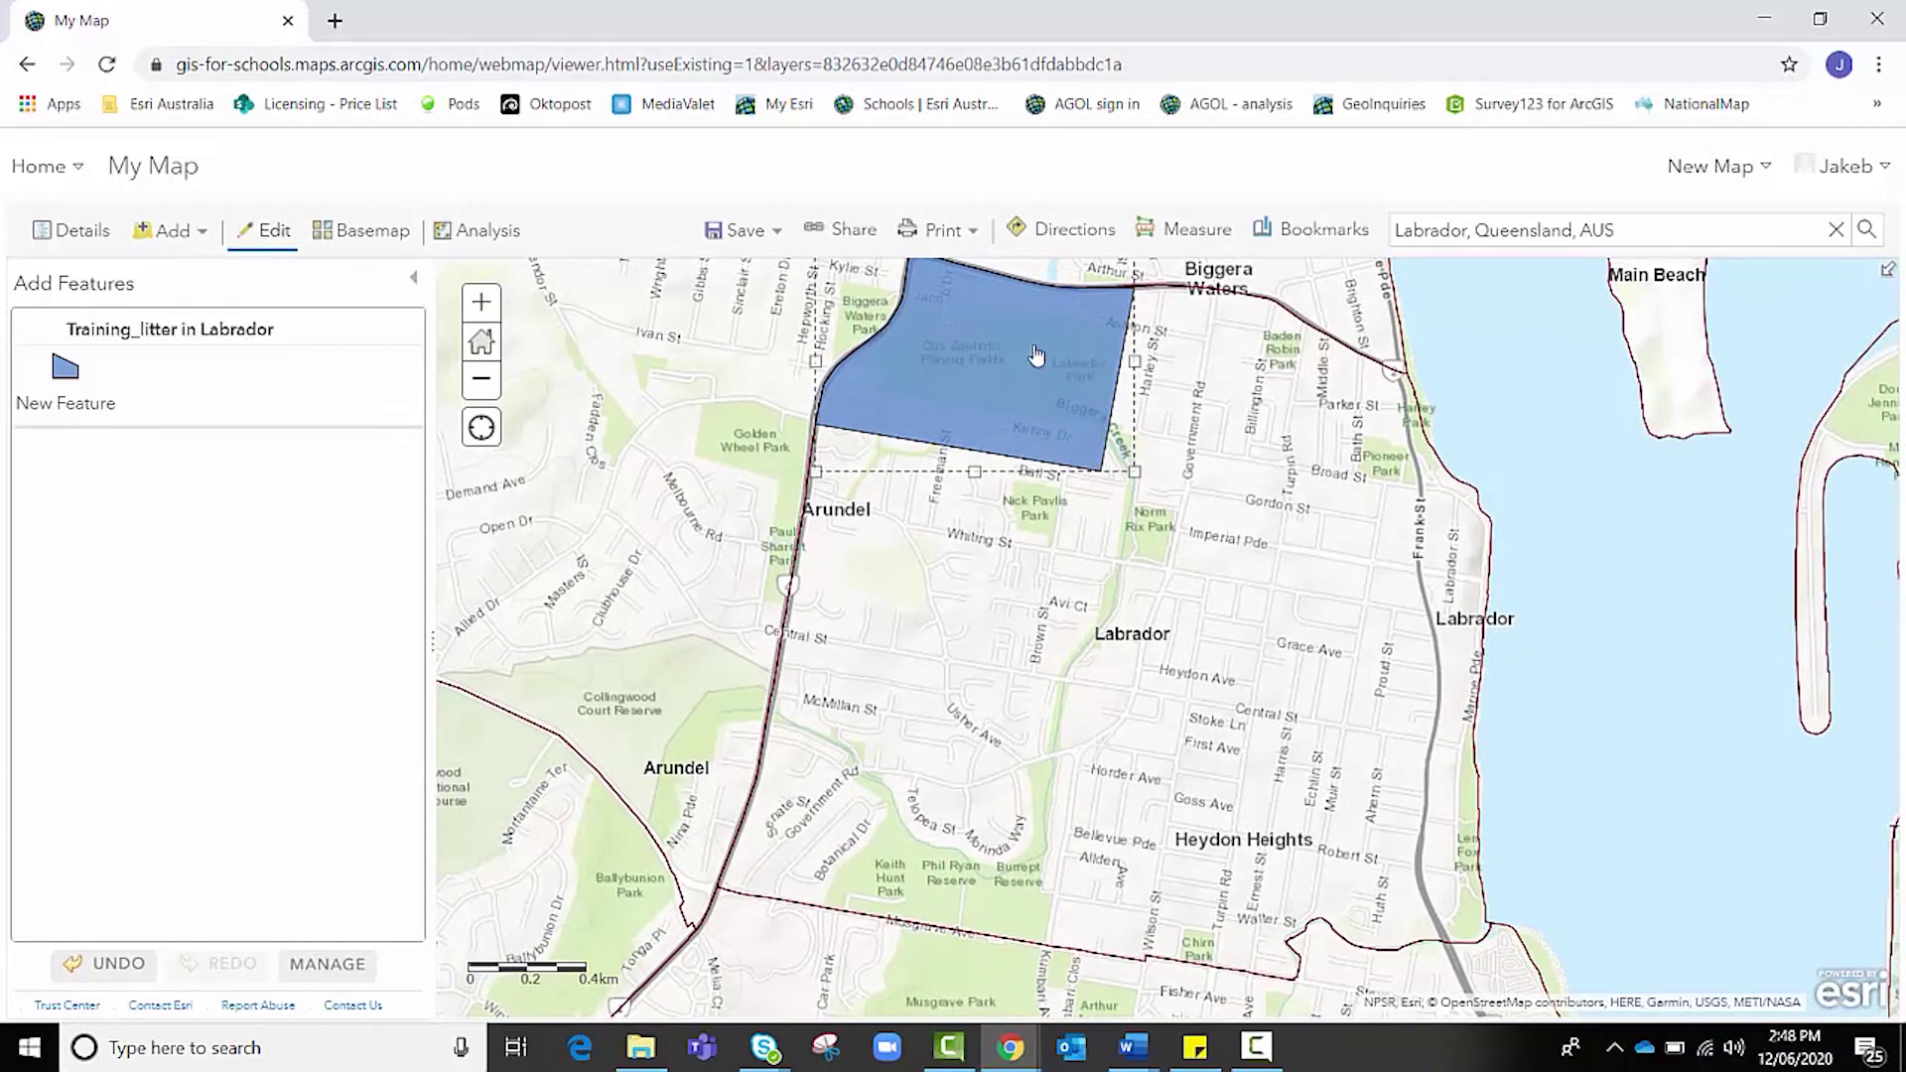
pyautogui.moveTo(1145, 549); pyautogui.dragTo(1115, 596)
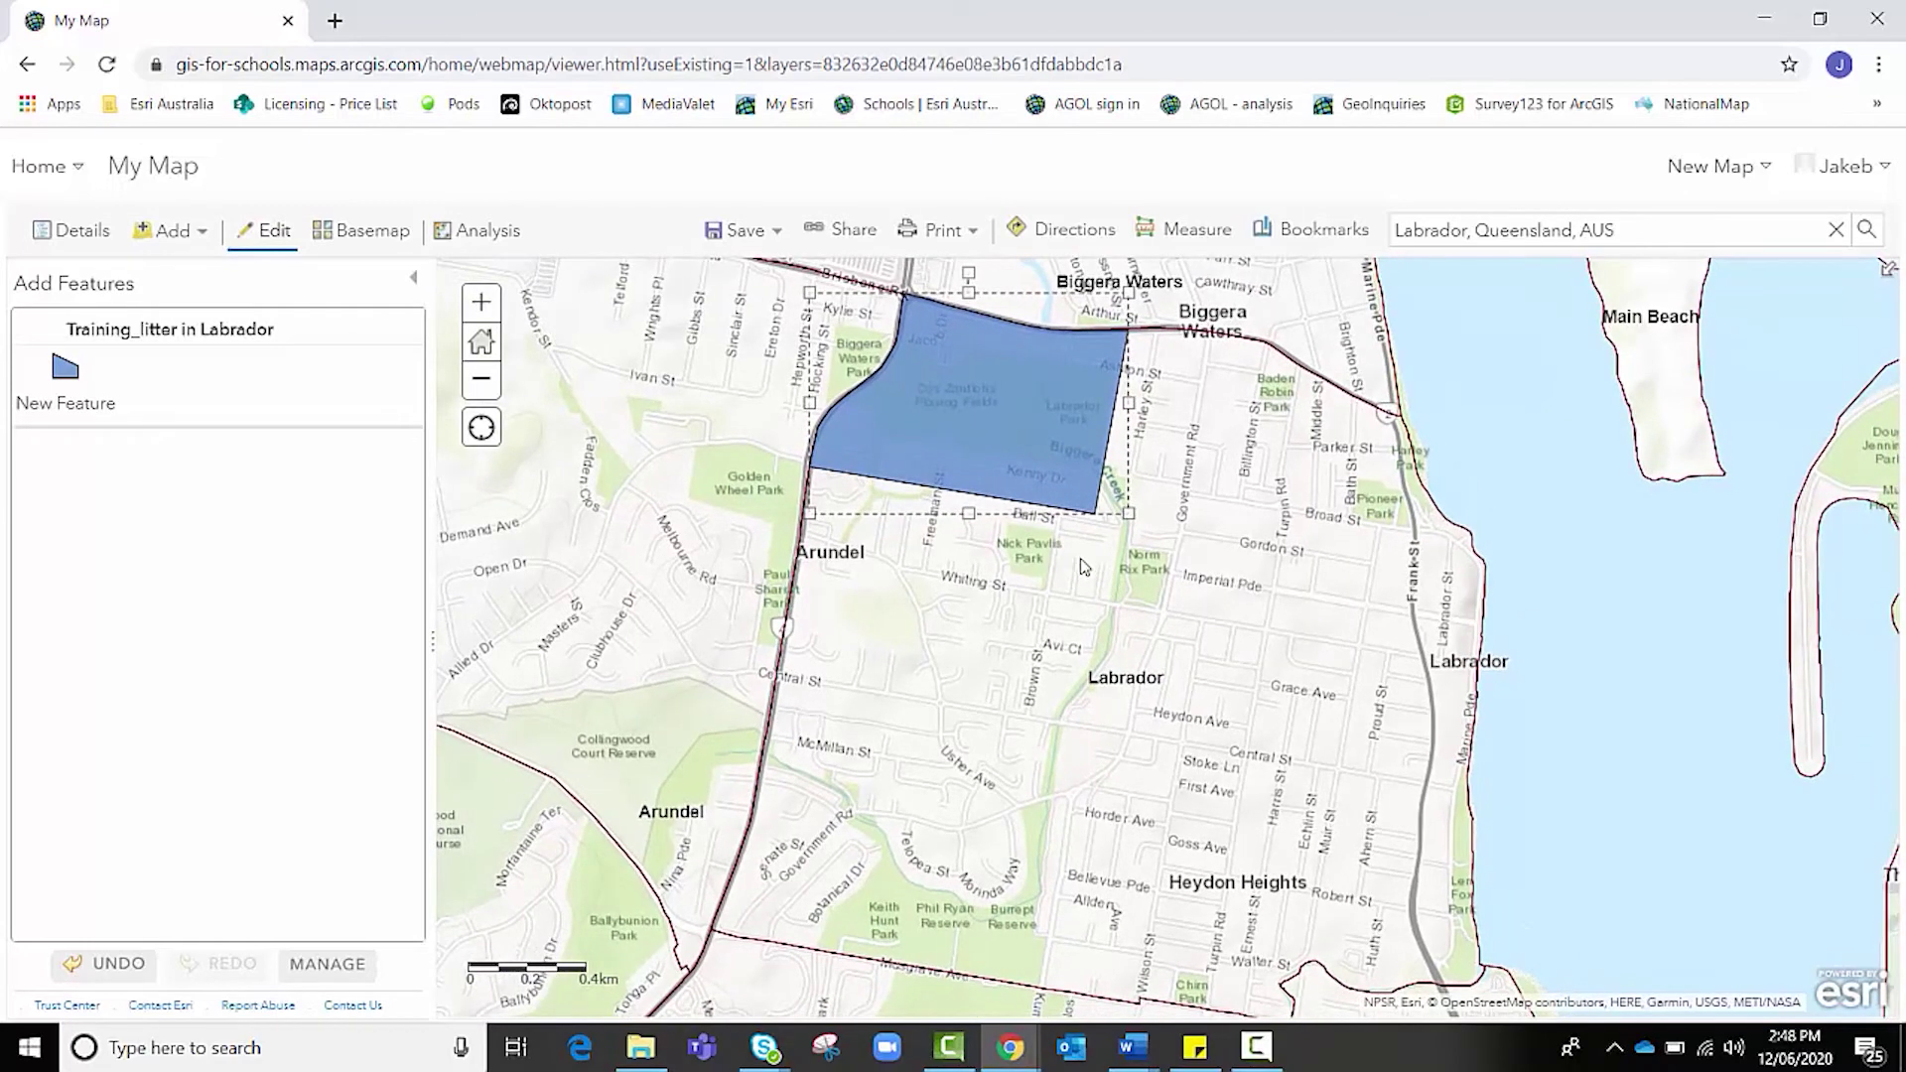
pyautogui.click(1005, 446)
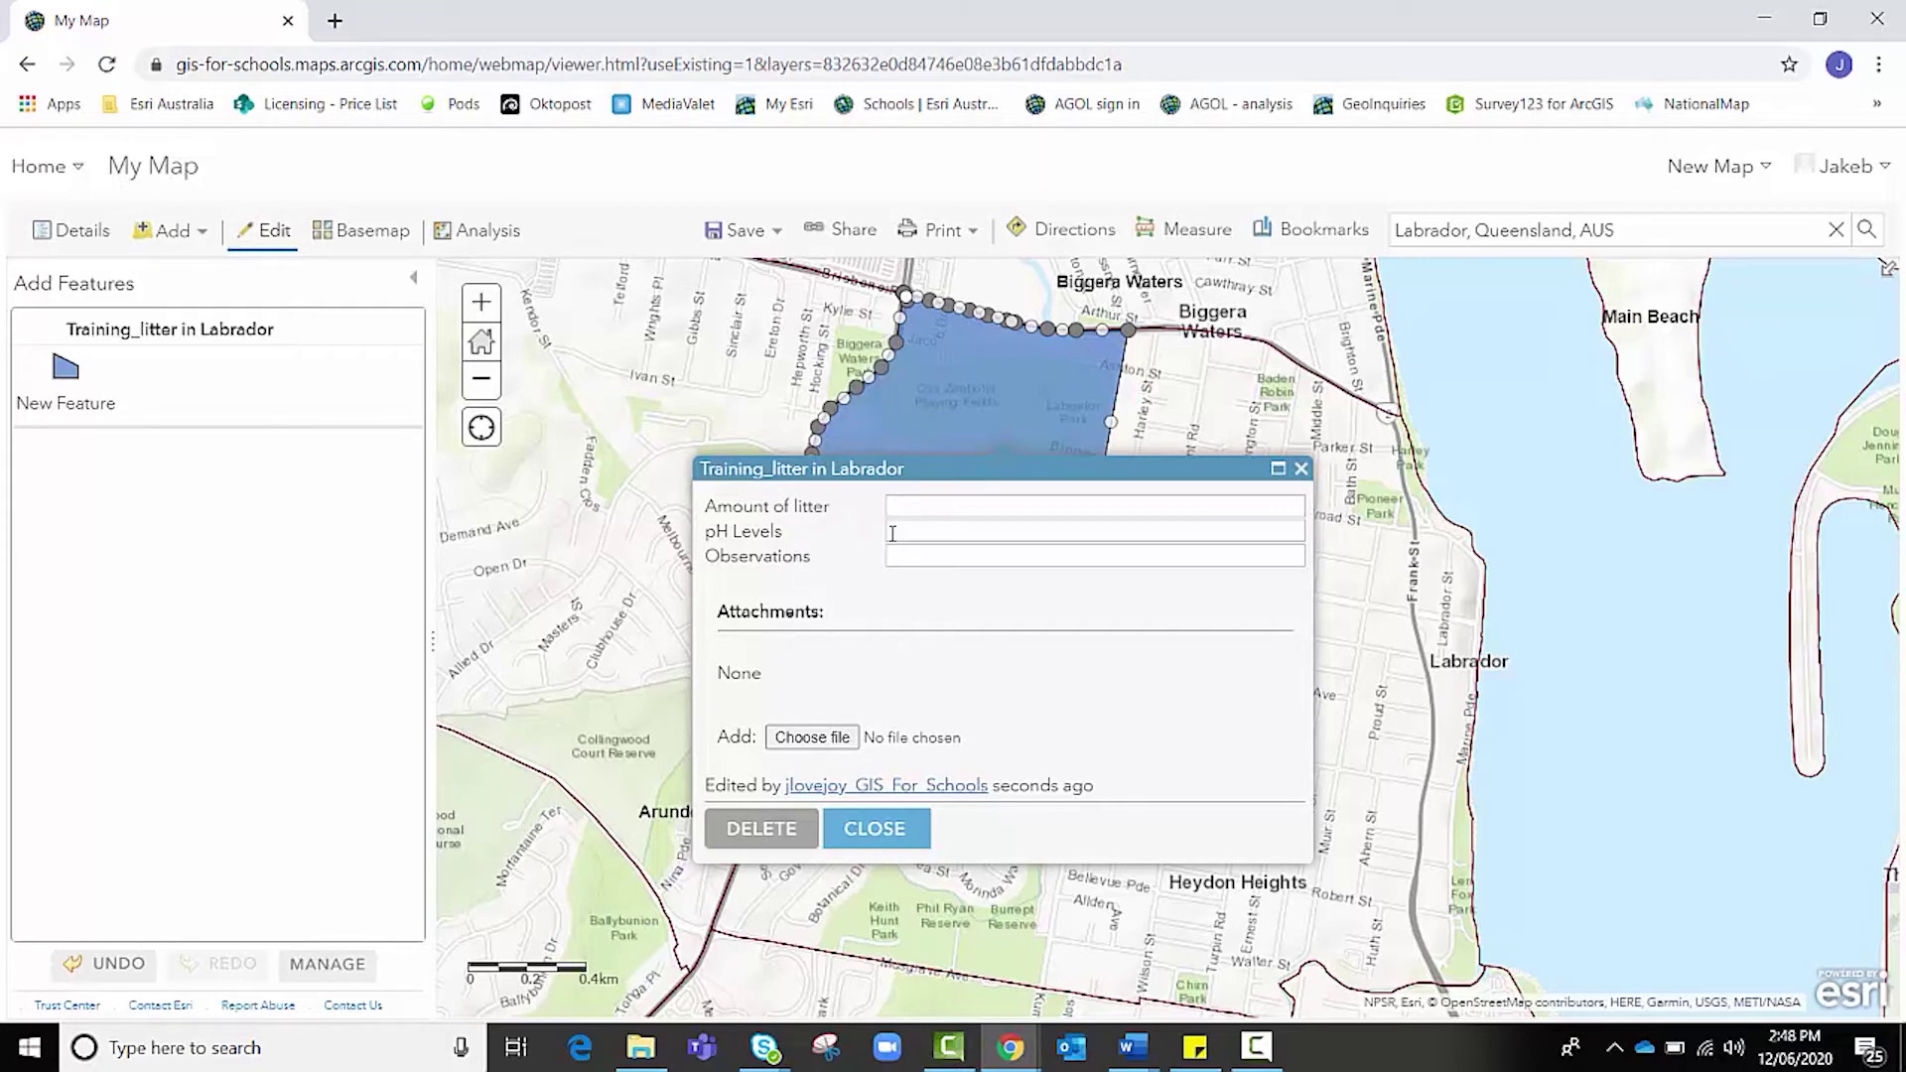
# Enter Amount of litter 253, pH Levels 6.7 and 'Bins in the park were overflowing', then close.
pyautogui.click(914, 507)
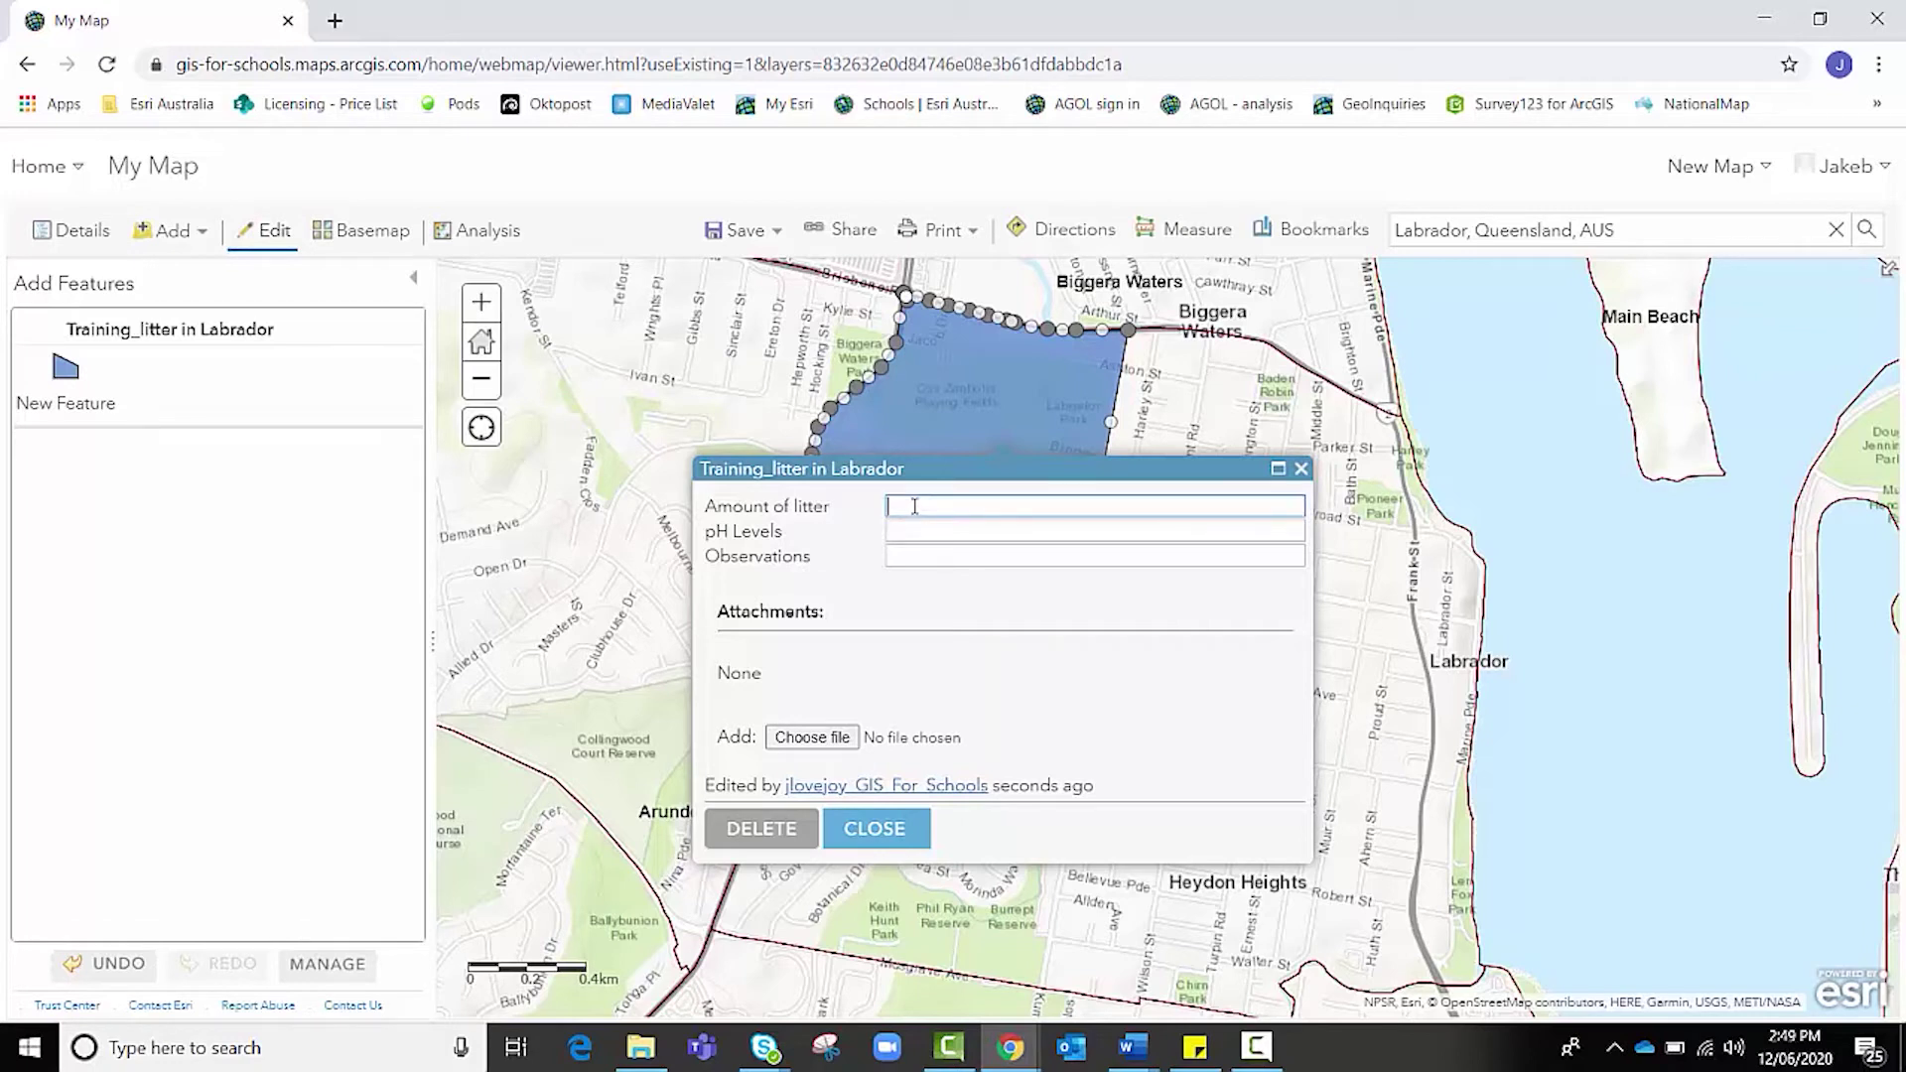
pyautogui.write('253')
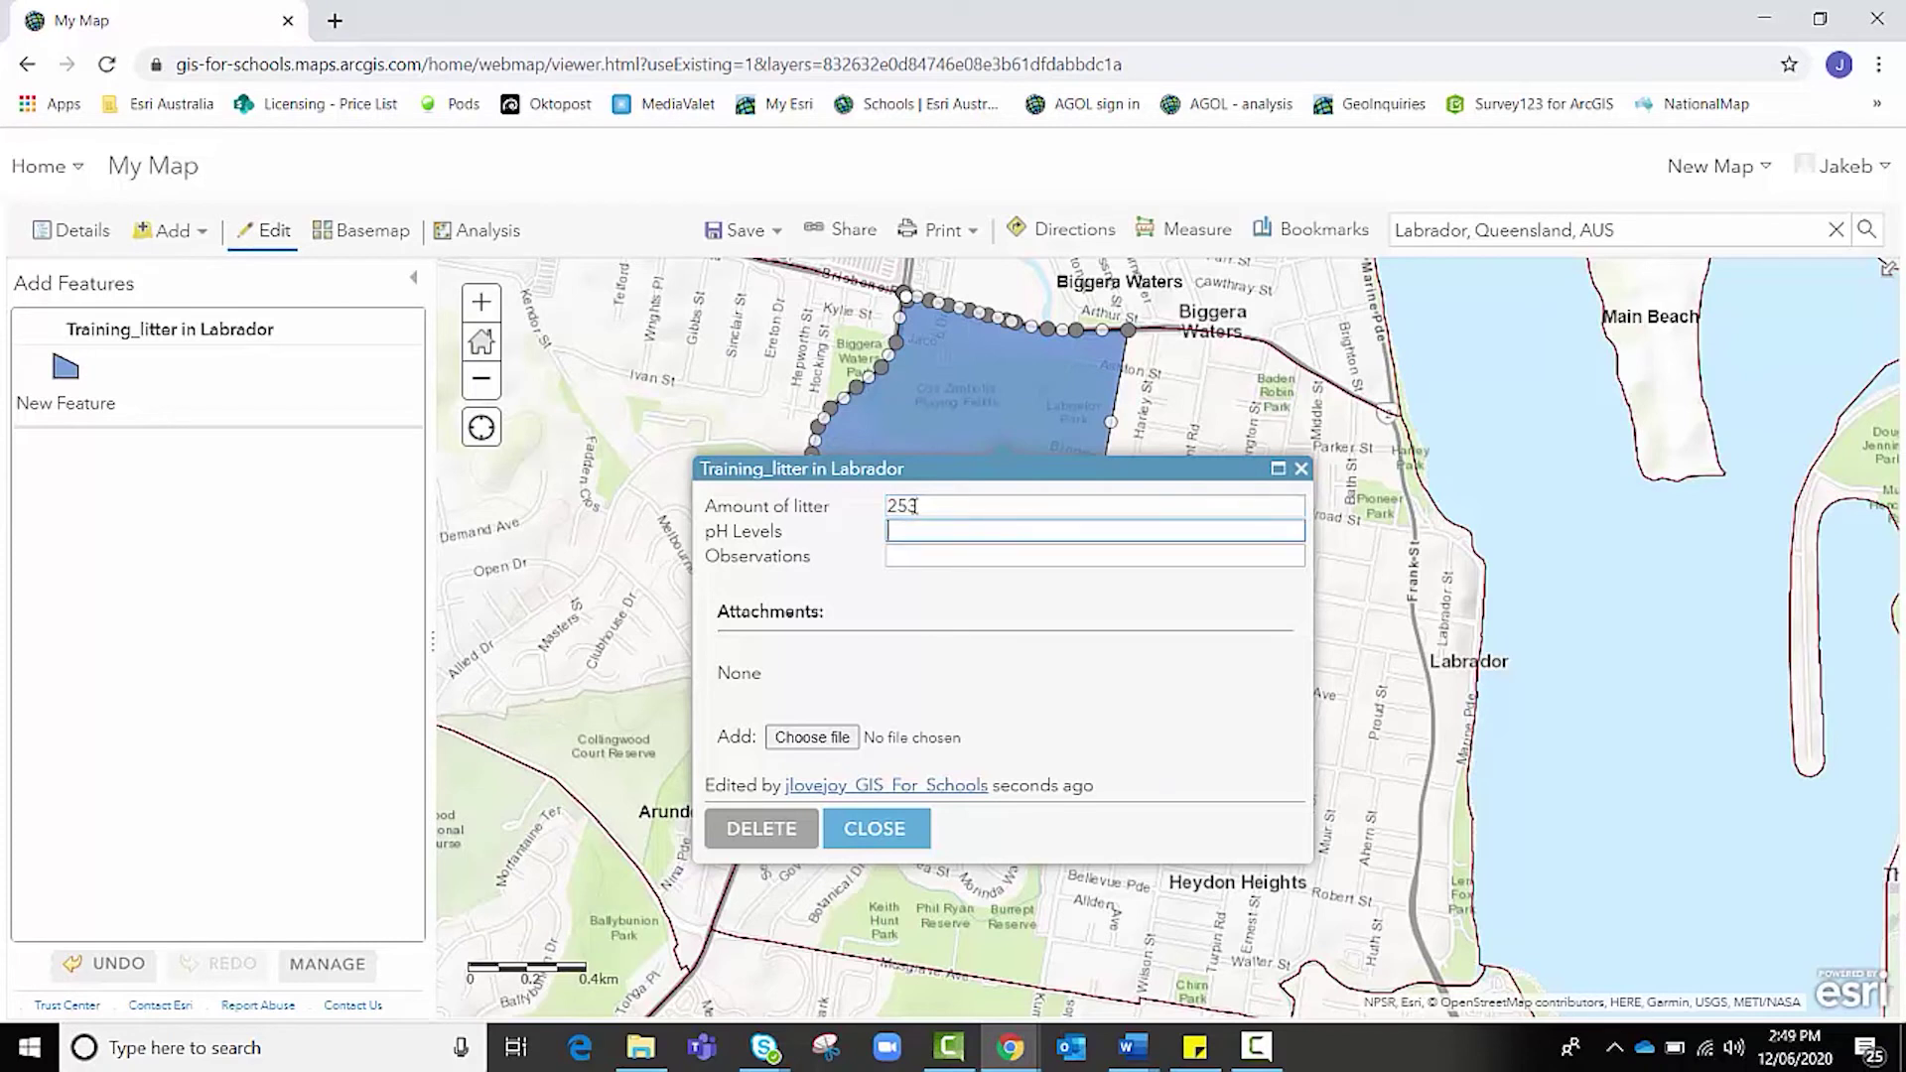
pyautogui.press('Tab')
pyautogui.write('6.7')
pyautogui.click(904, 552)
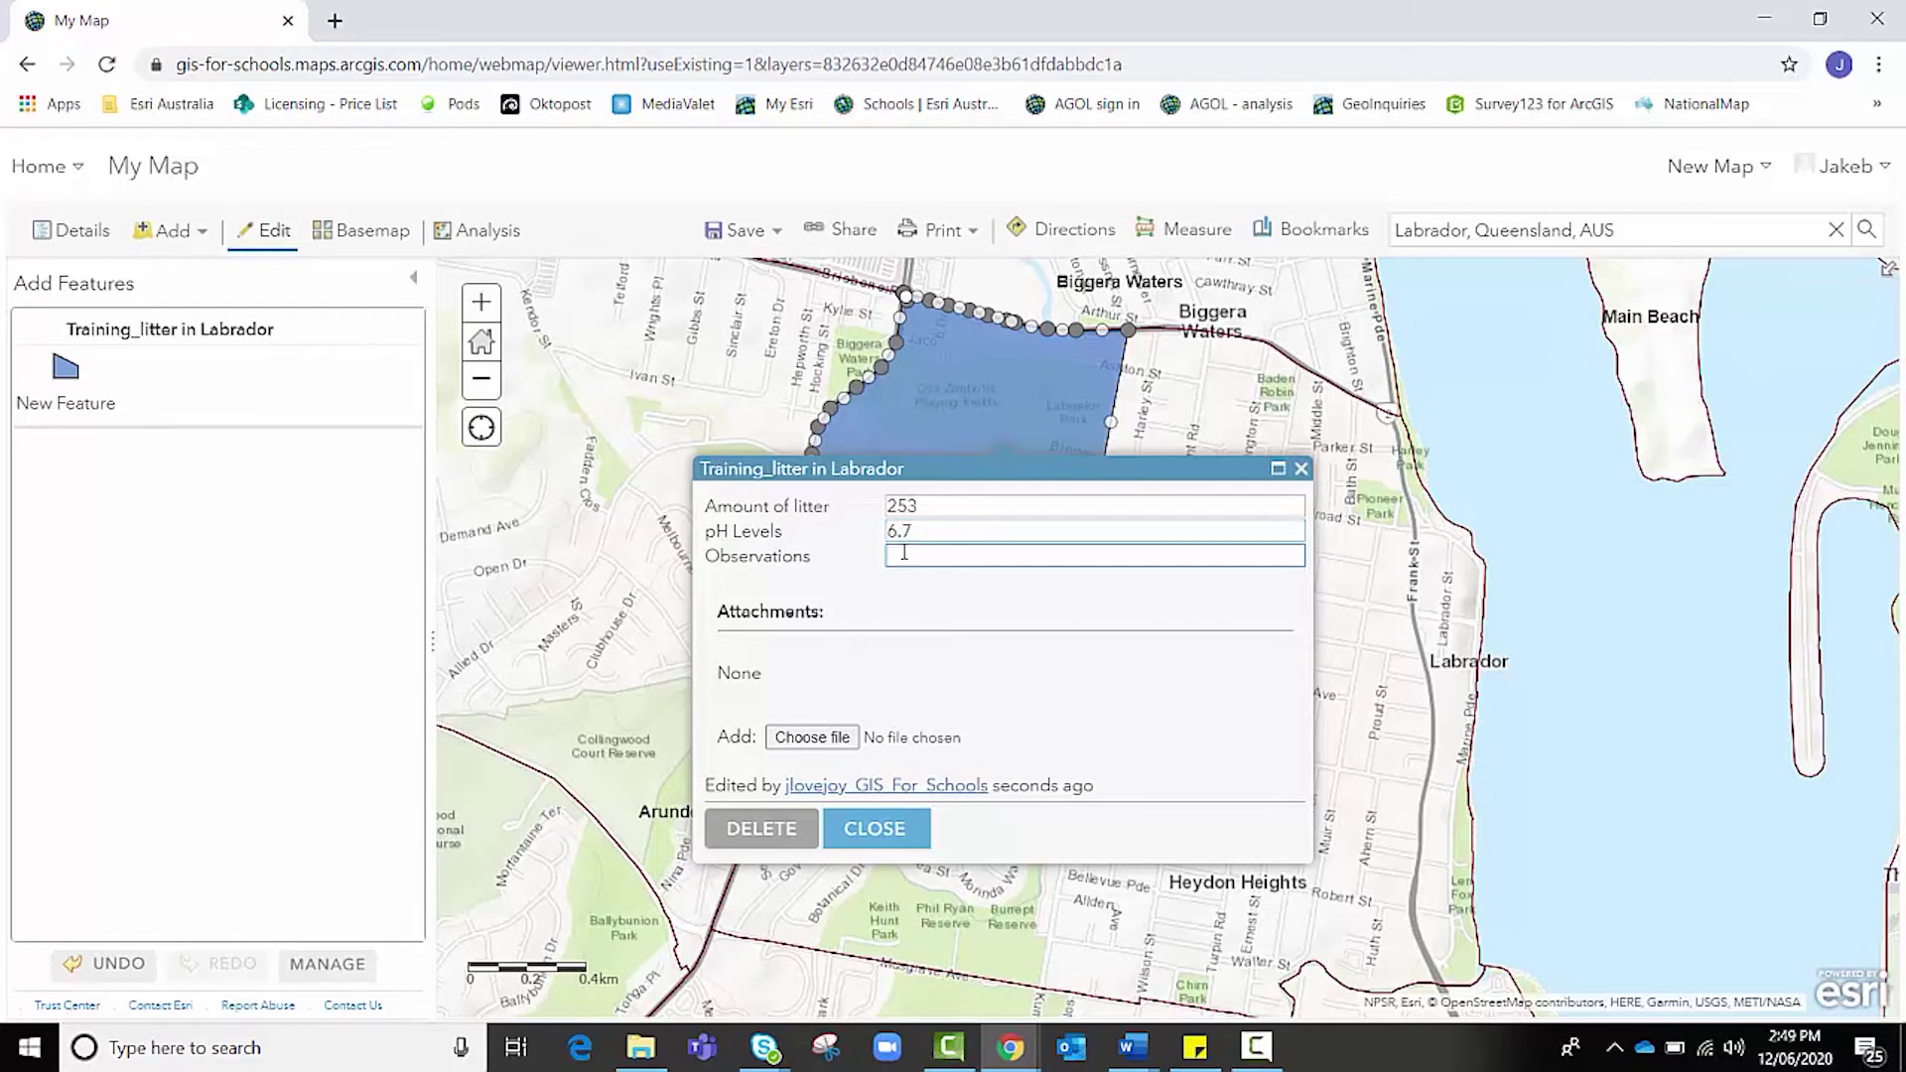
pyautogui.write('Bins in the park were overflowing')
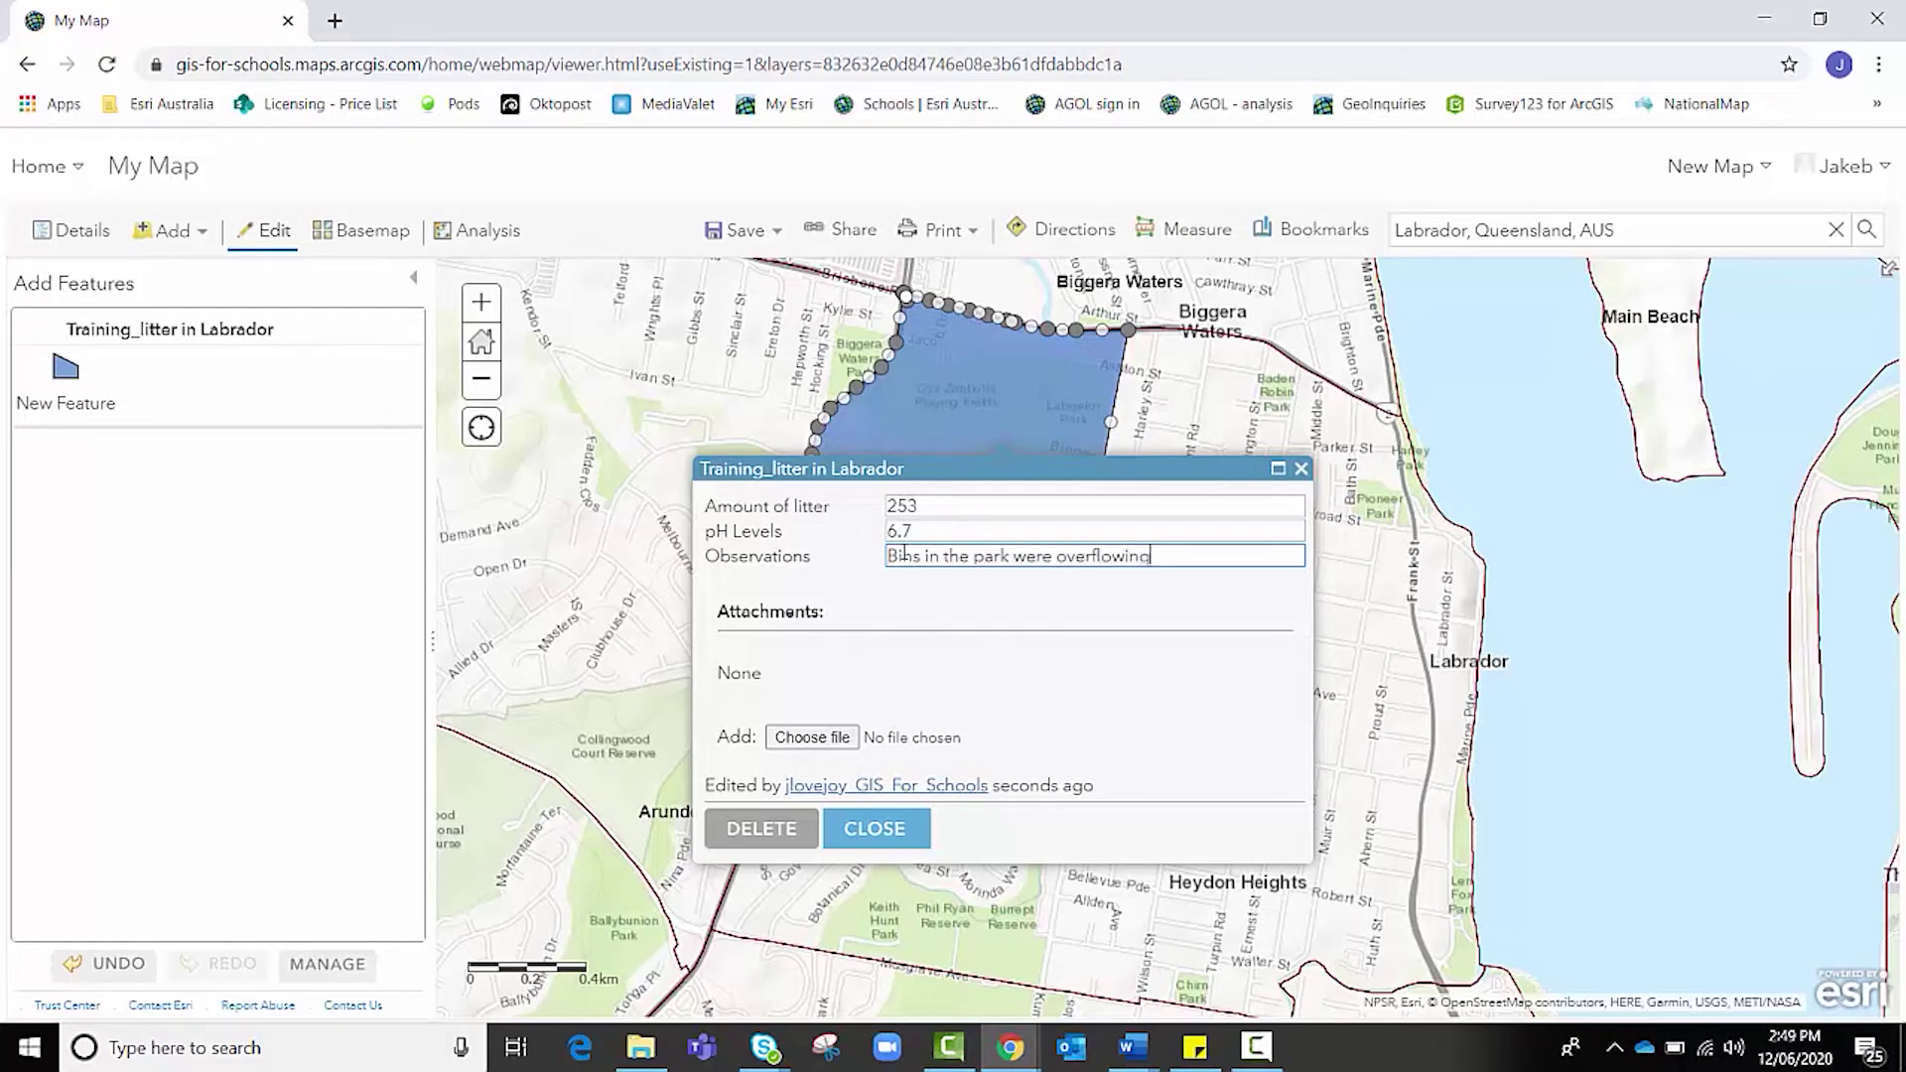
pyautogui.click(889, 825)
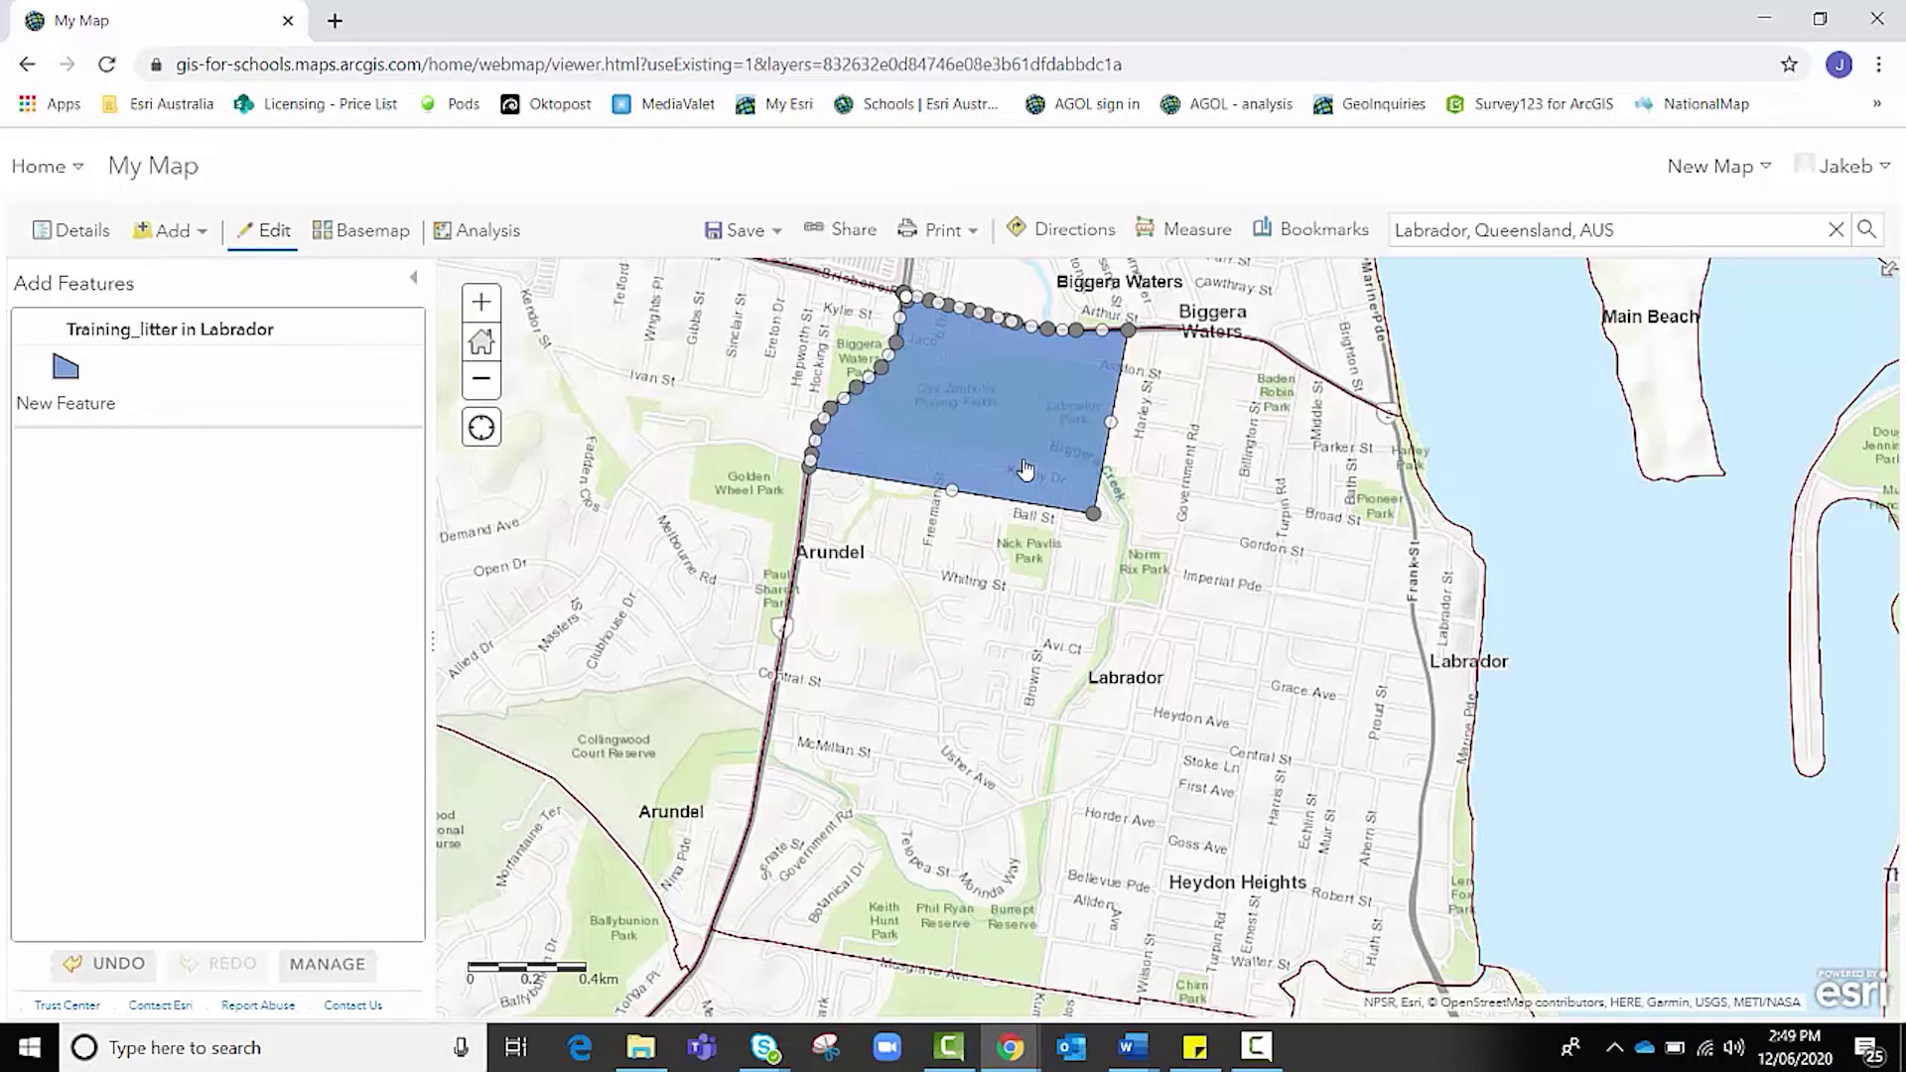
# Reopen the polygon to confirm the stored values, then close the form again.
pyautogui.click(1026, 470)
pyautogui.moveTo(941, 531); pyautogui.dragTo(896, 534)
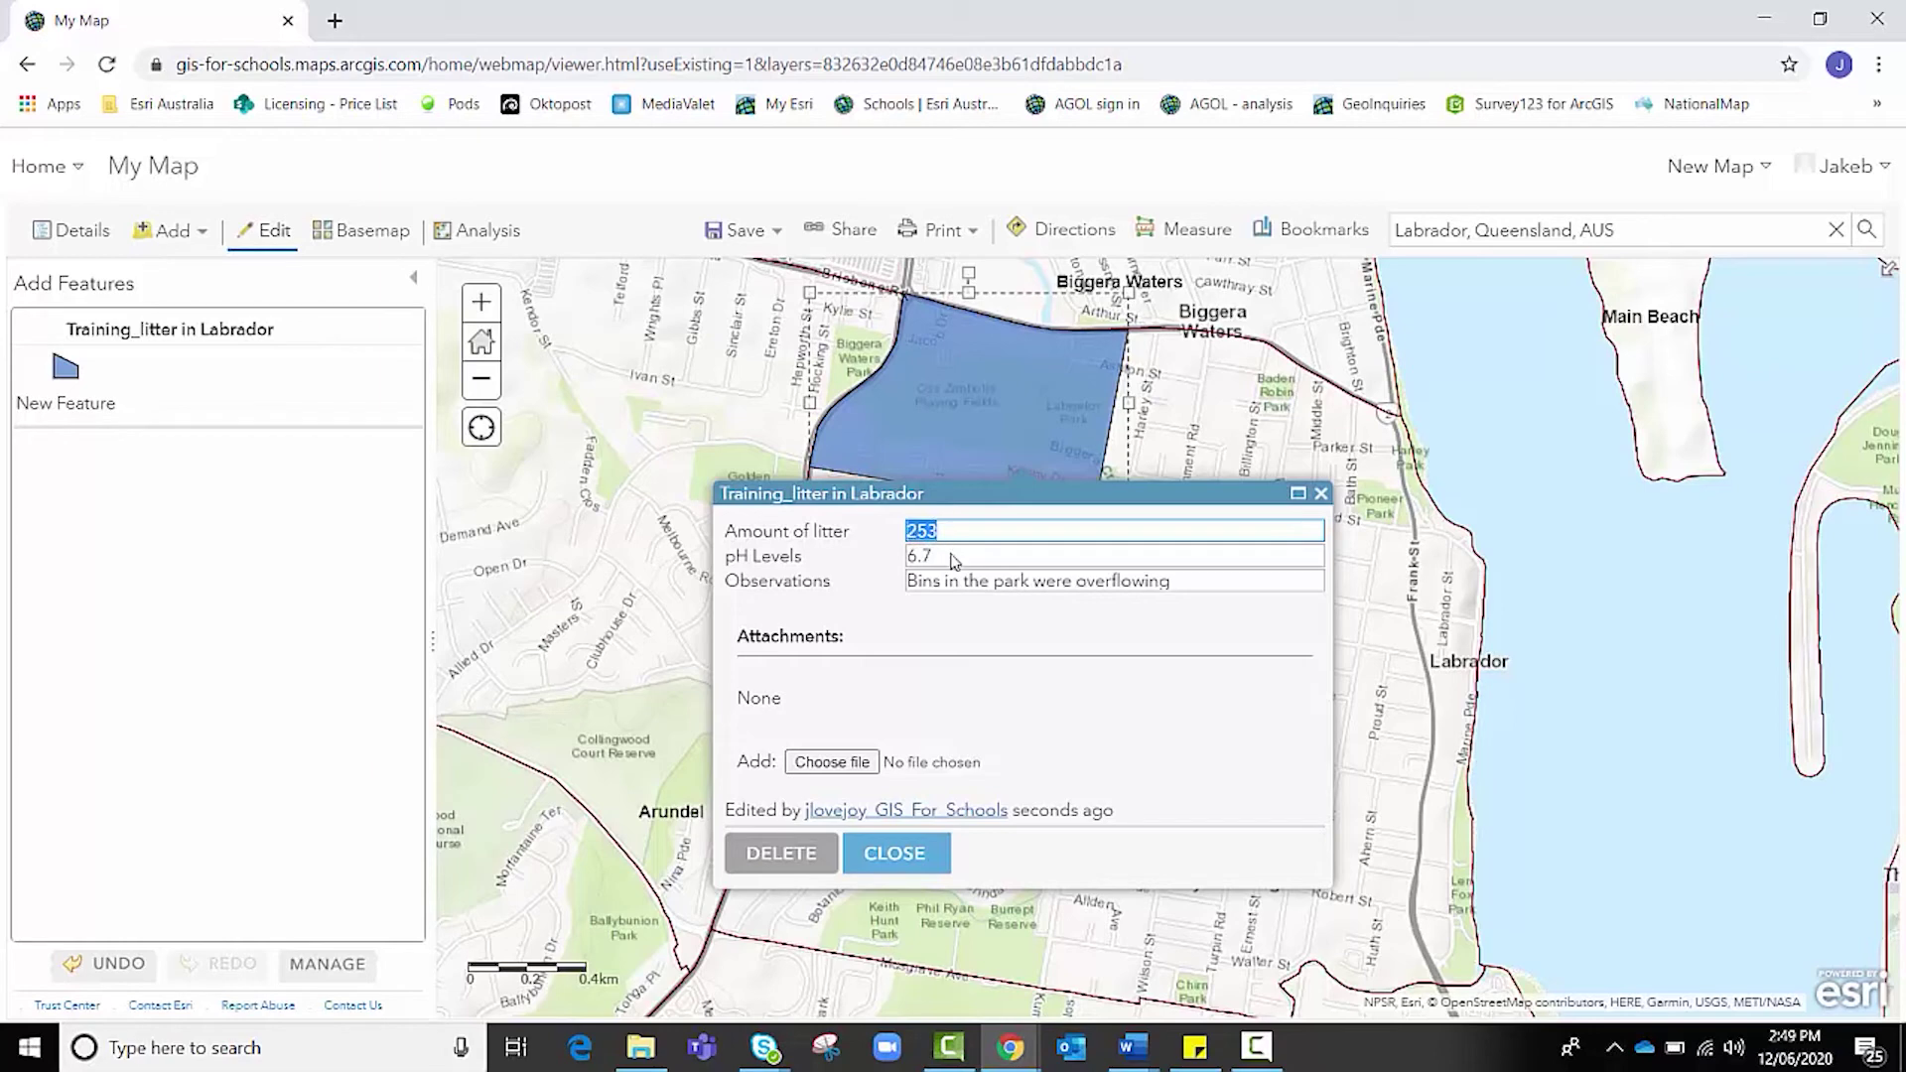
pyautogui.click(918, 852)
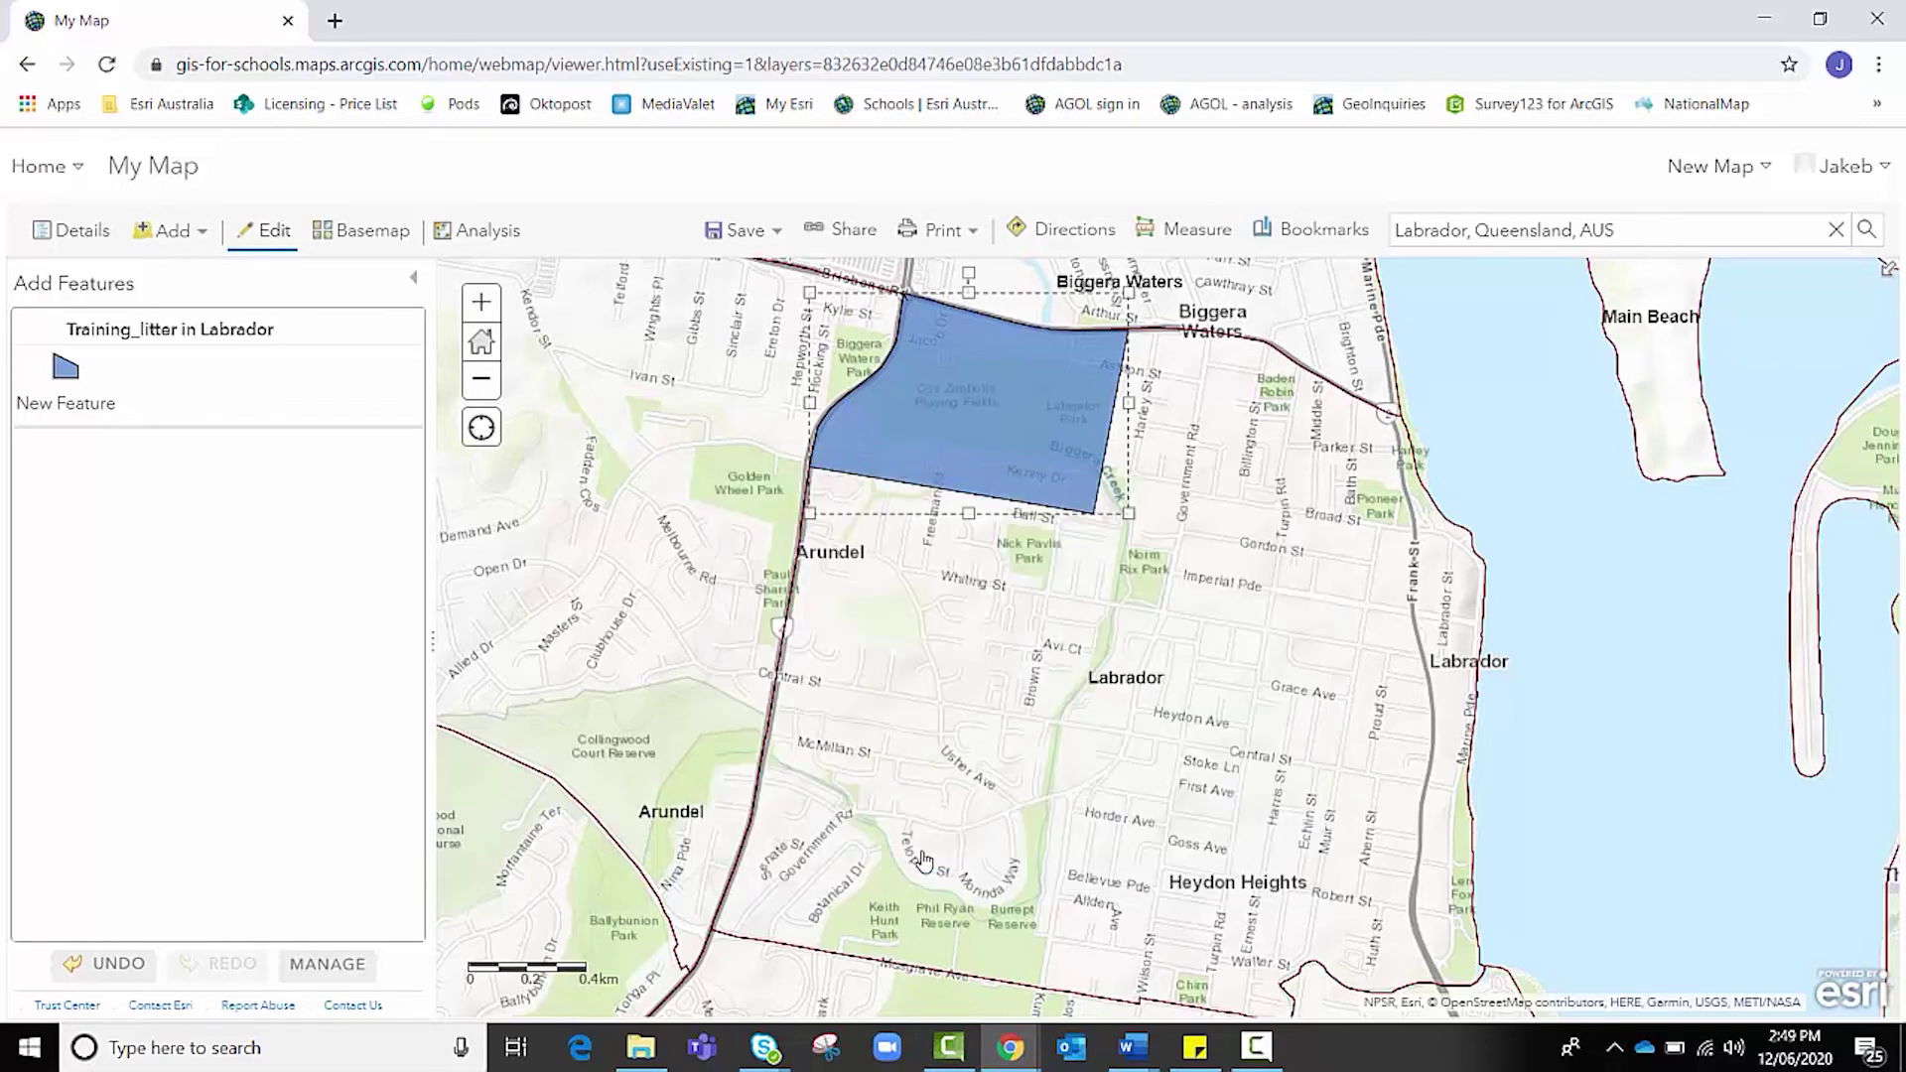
# Draw a second Training_litter polygon from the first polygon's east edge out to the coast.
pyautogui.click(63, 371)
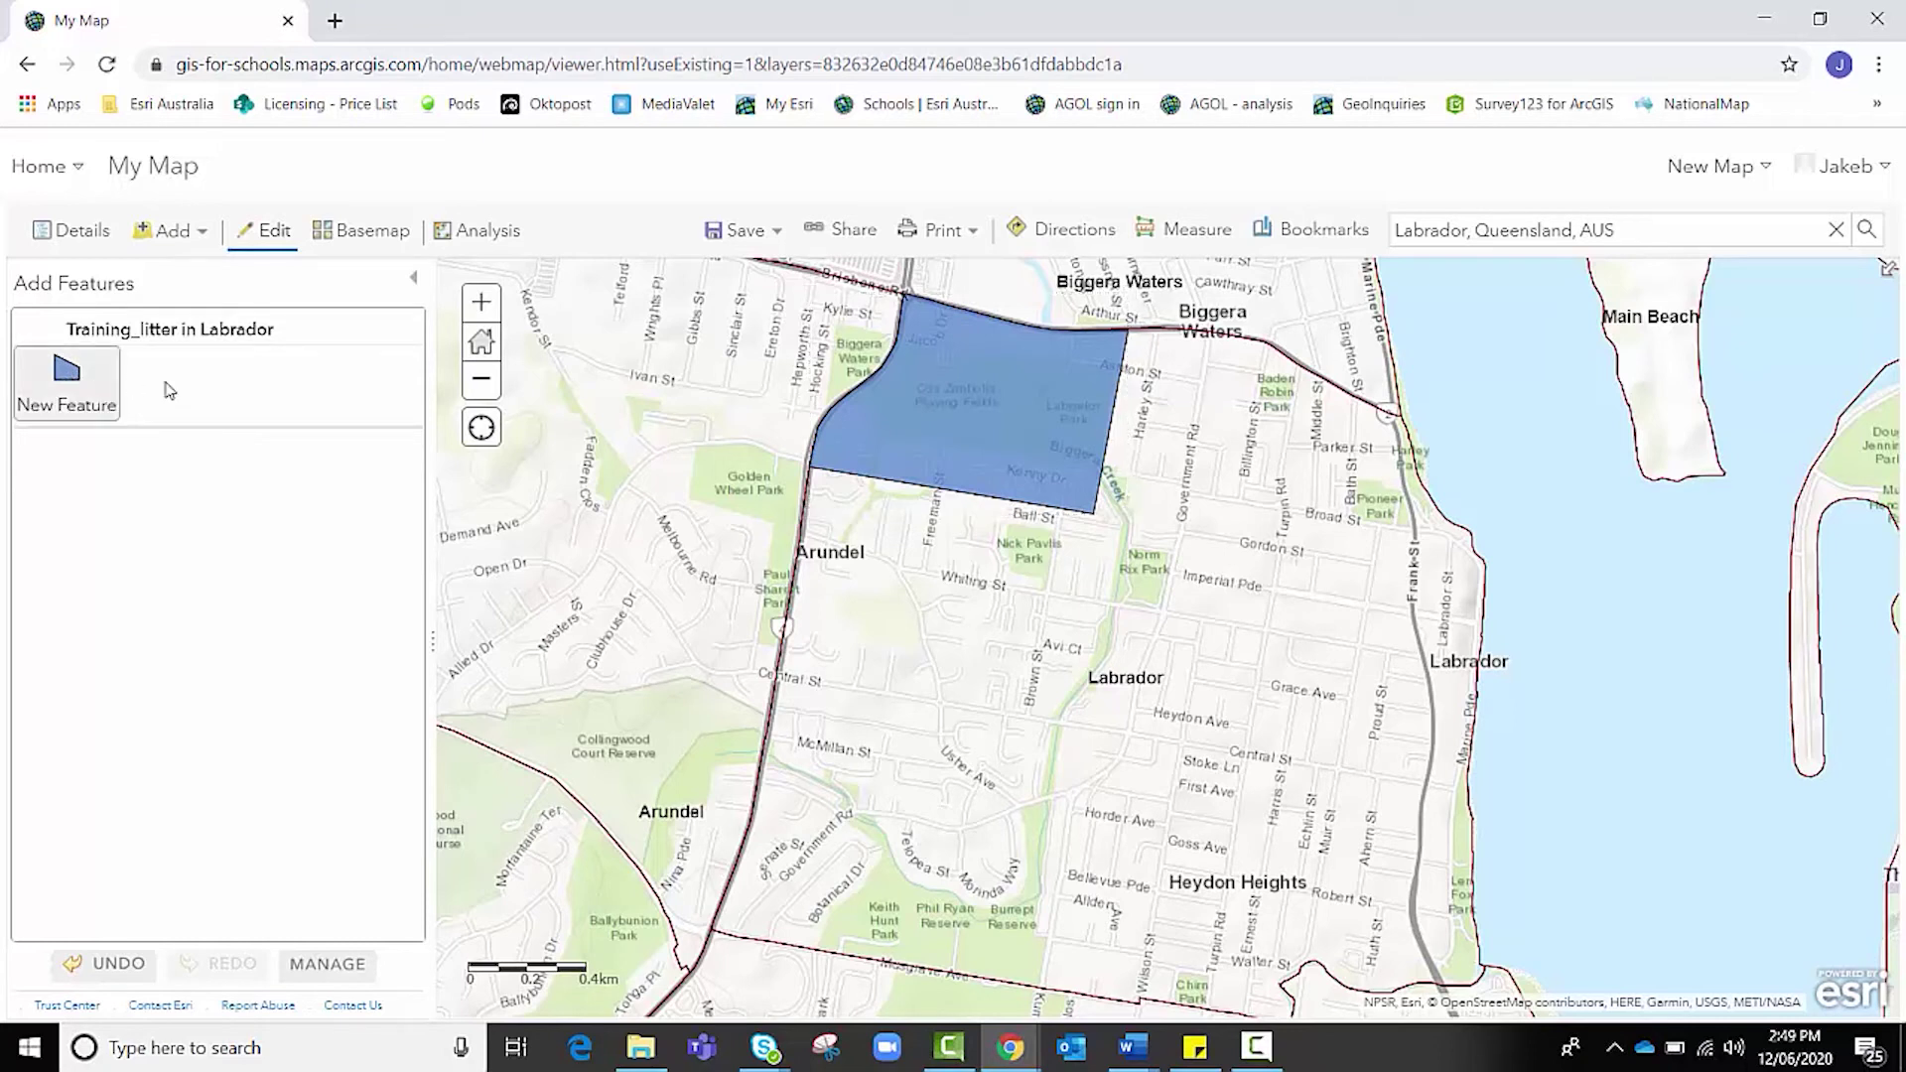
pyautogui.click(1094, 514)
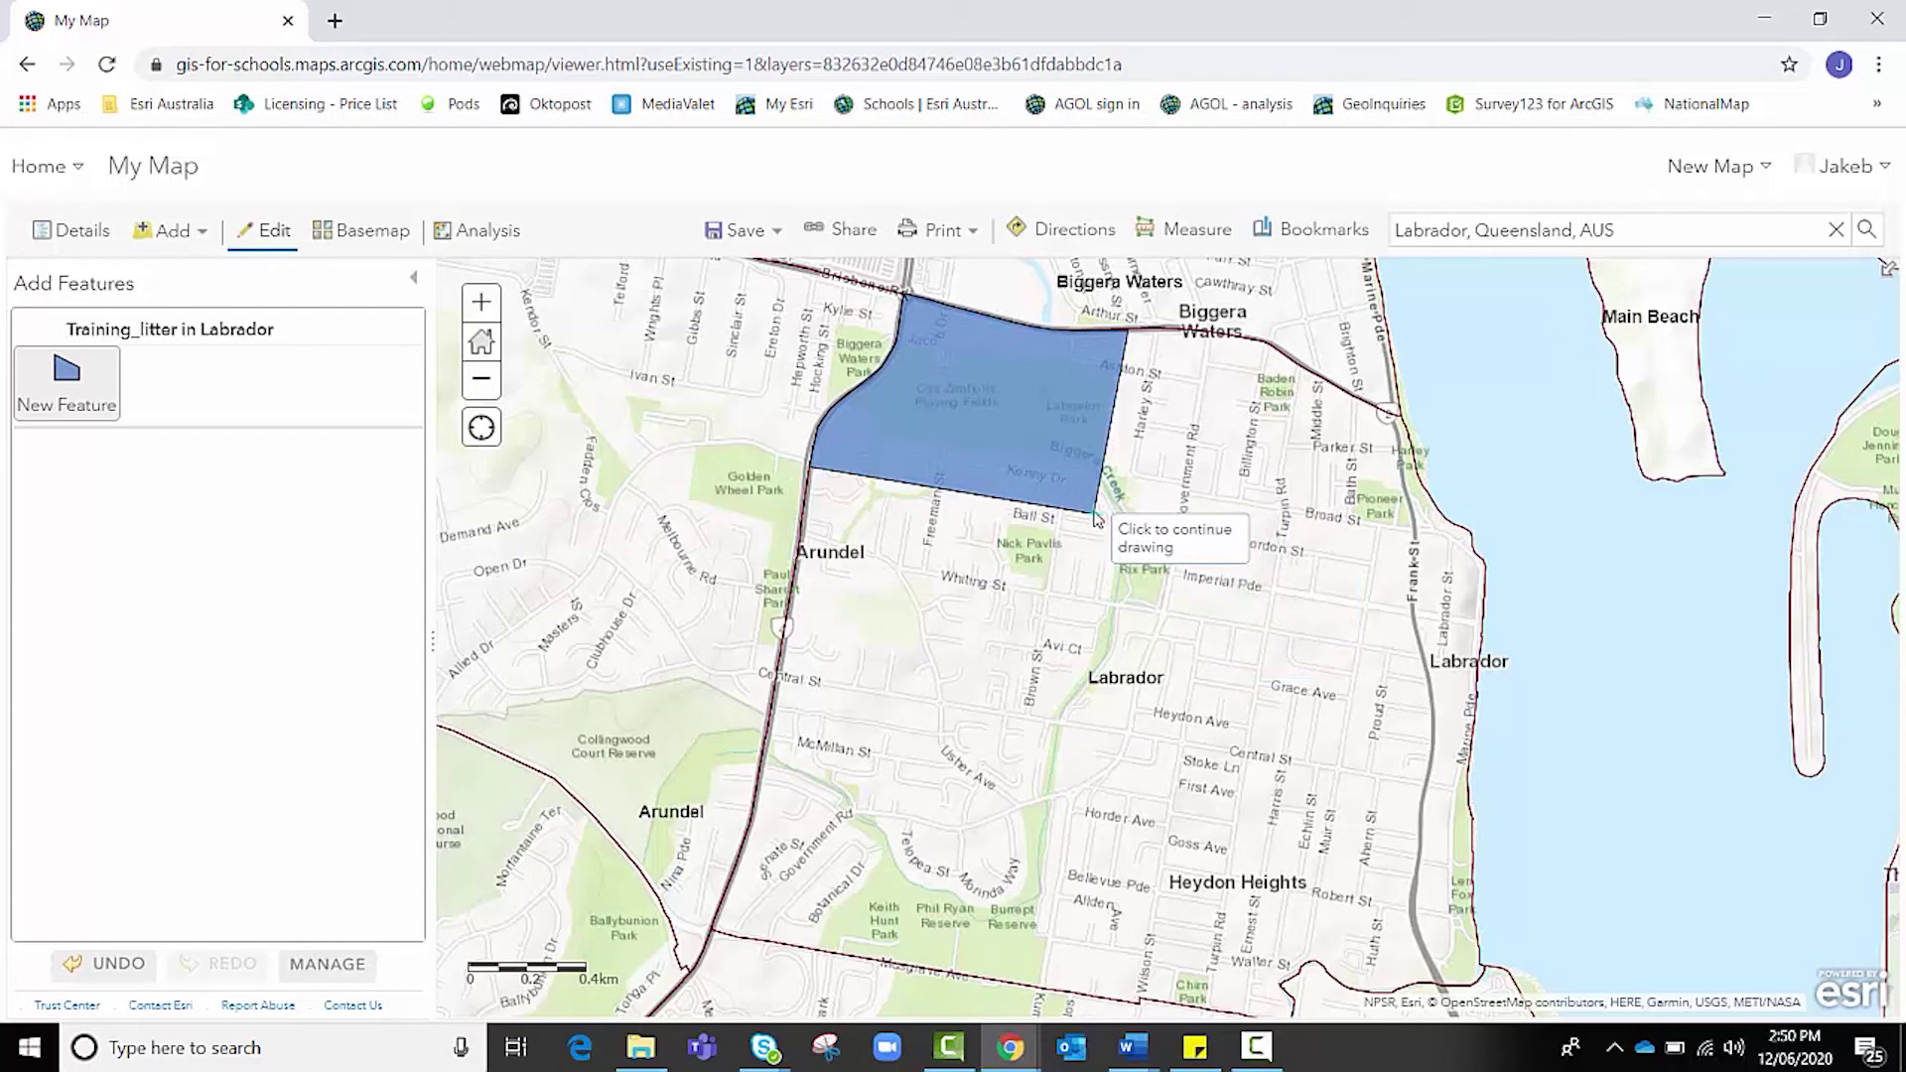
pyautogui.click(1128, 335)
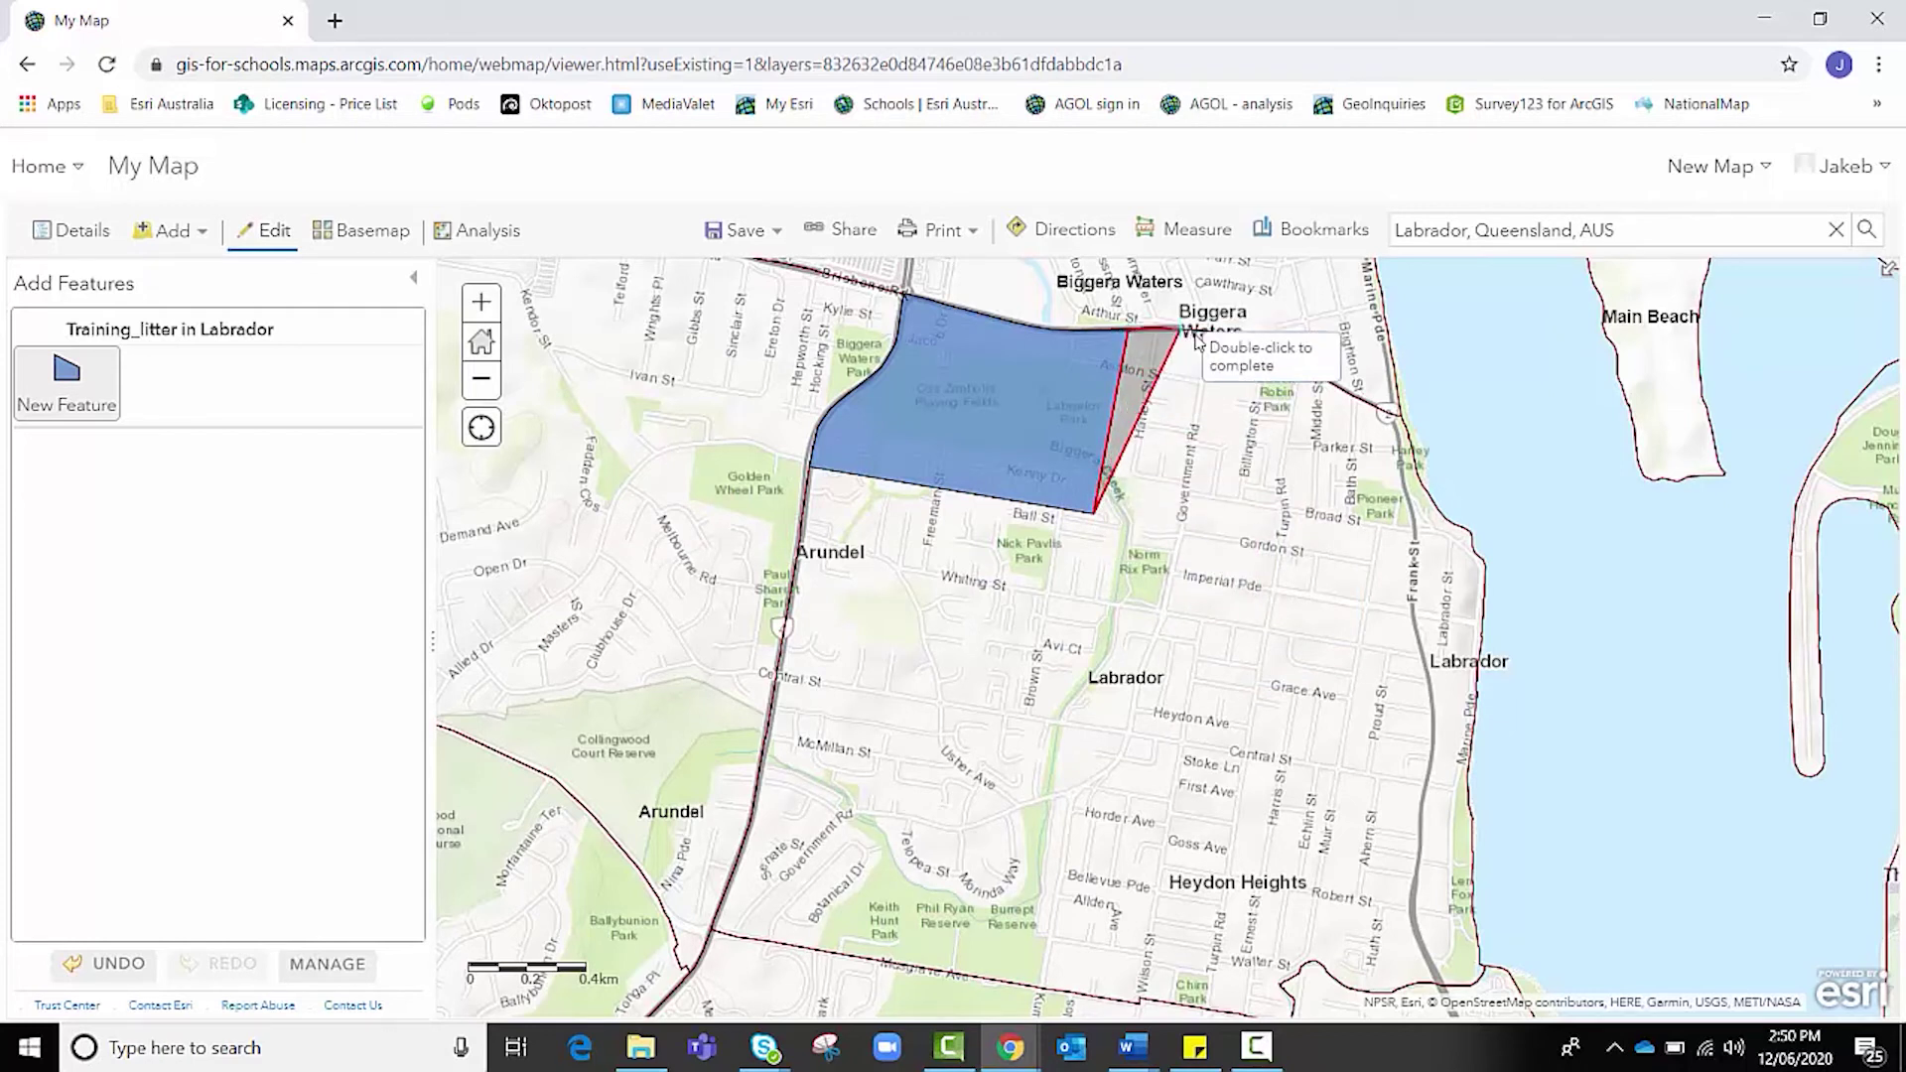
pyautogui.click(1251, 341)
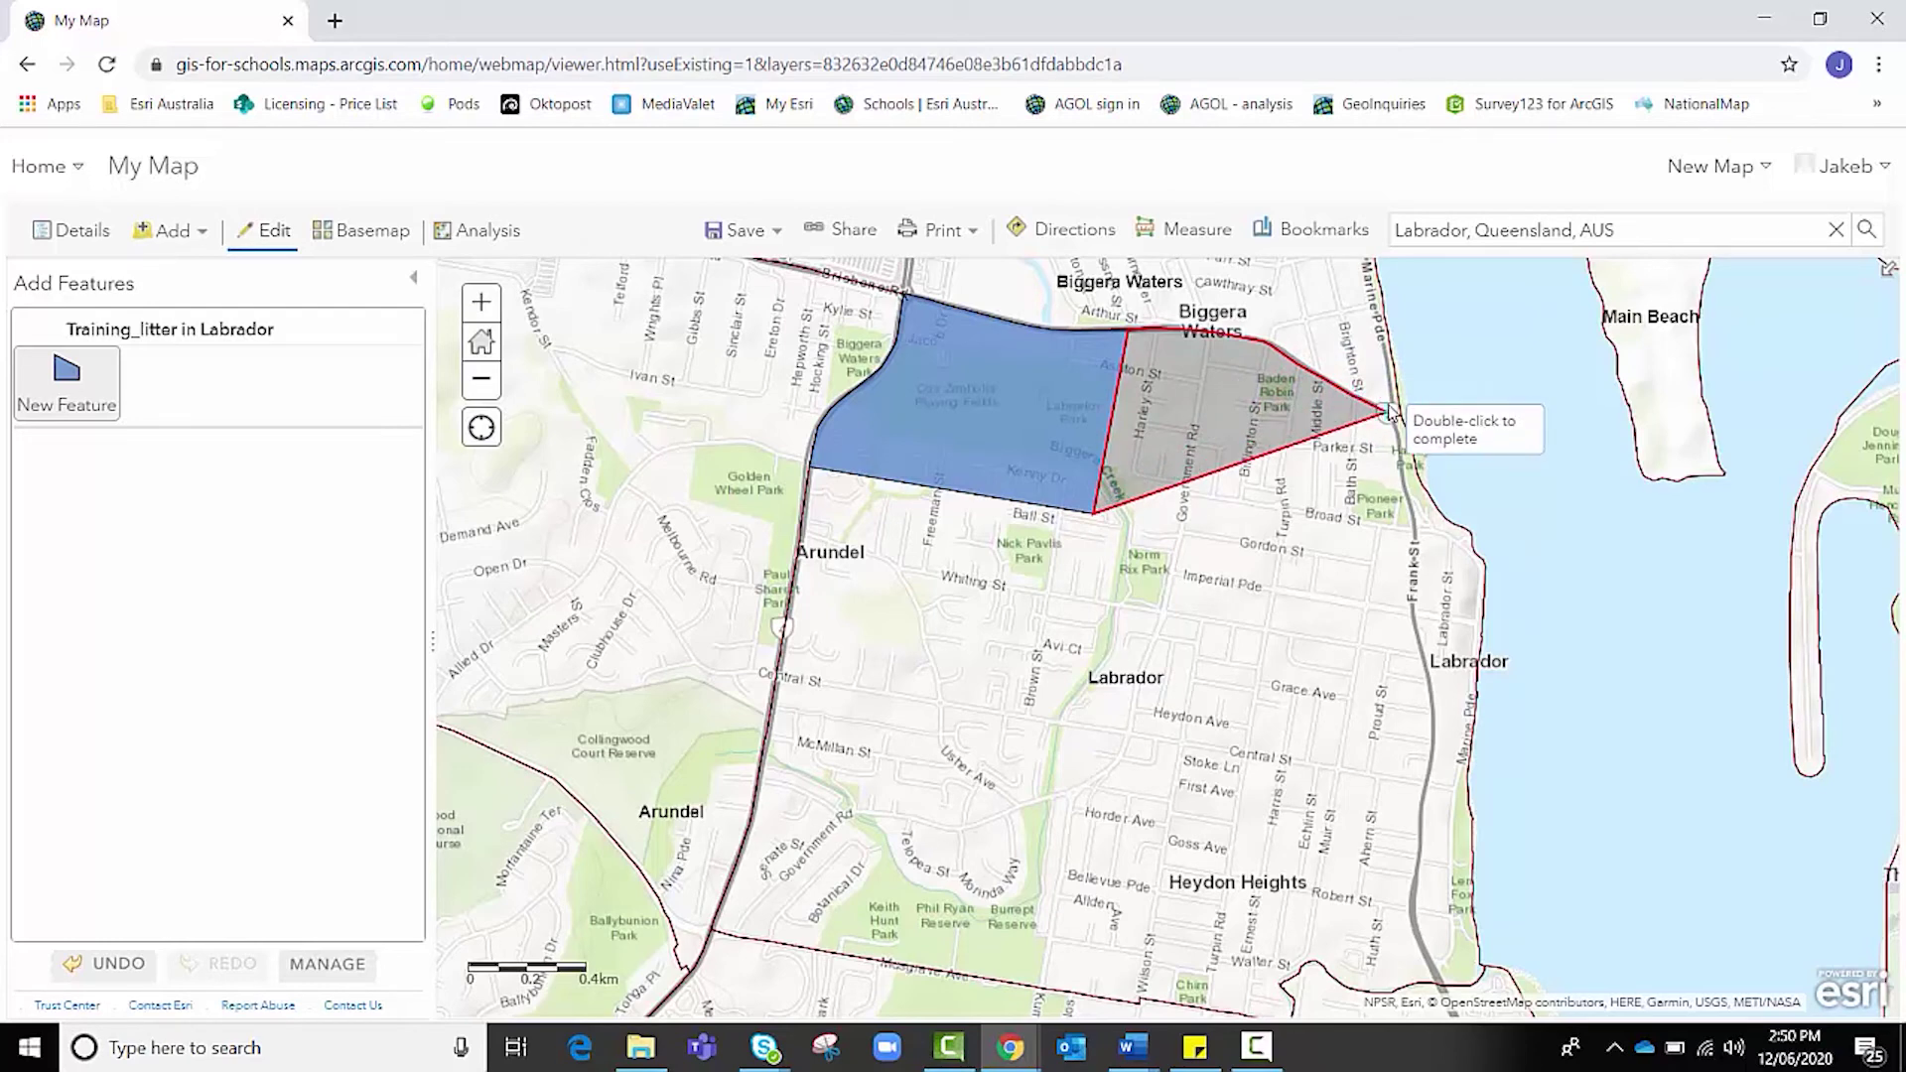
pyautogui.click(1398, 418)
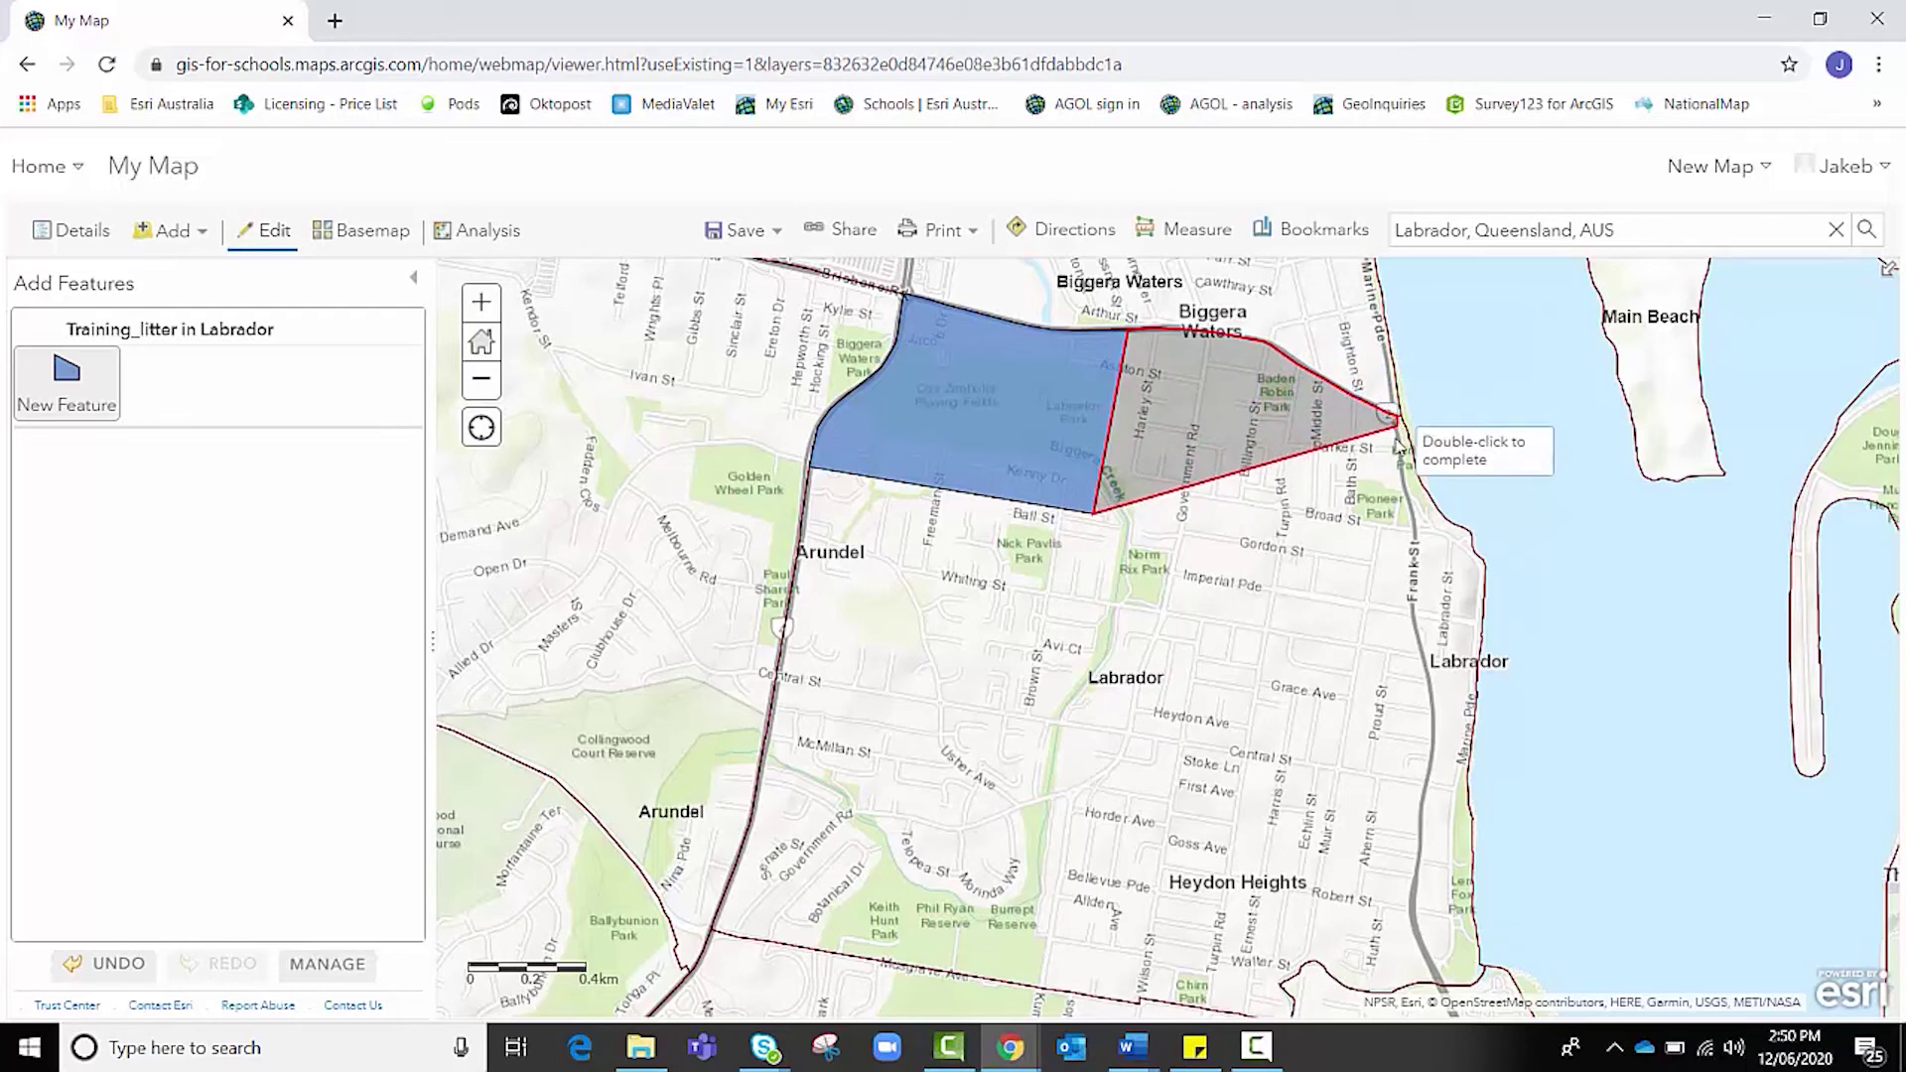
pyautogui.doubleClick(1378, 566)
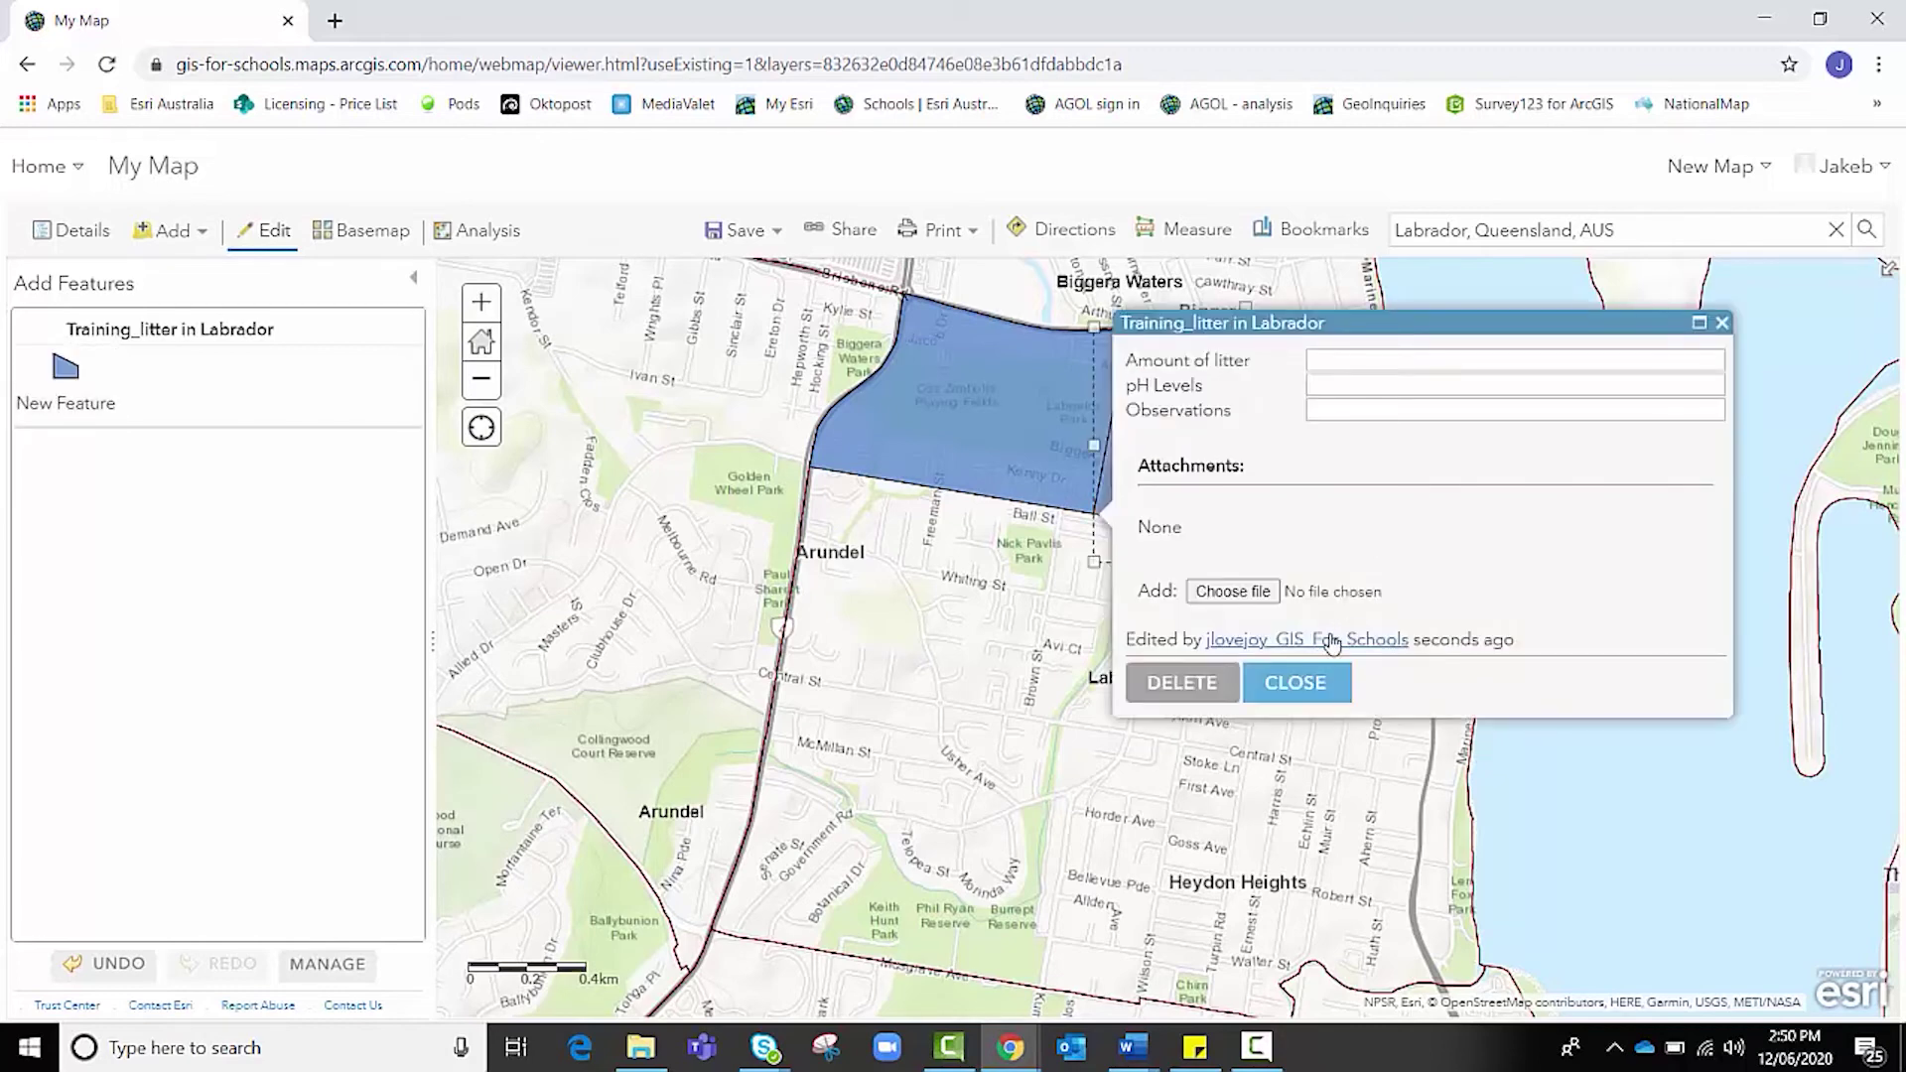
# Record 457 as the second polygon's Amount of litter and close the form.
pyautogui.click(1341, 362)
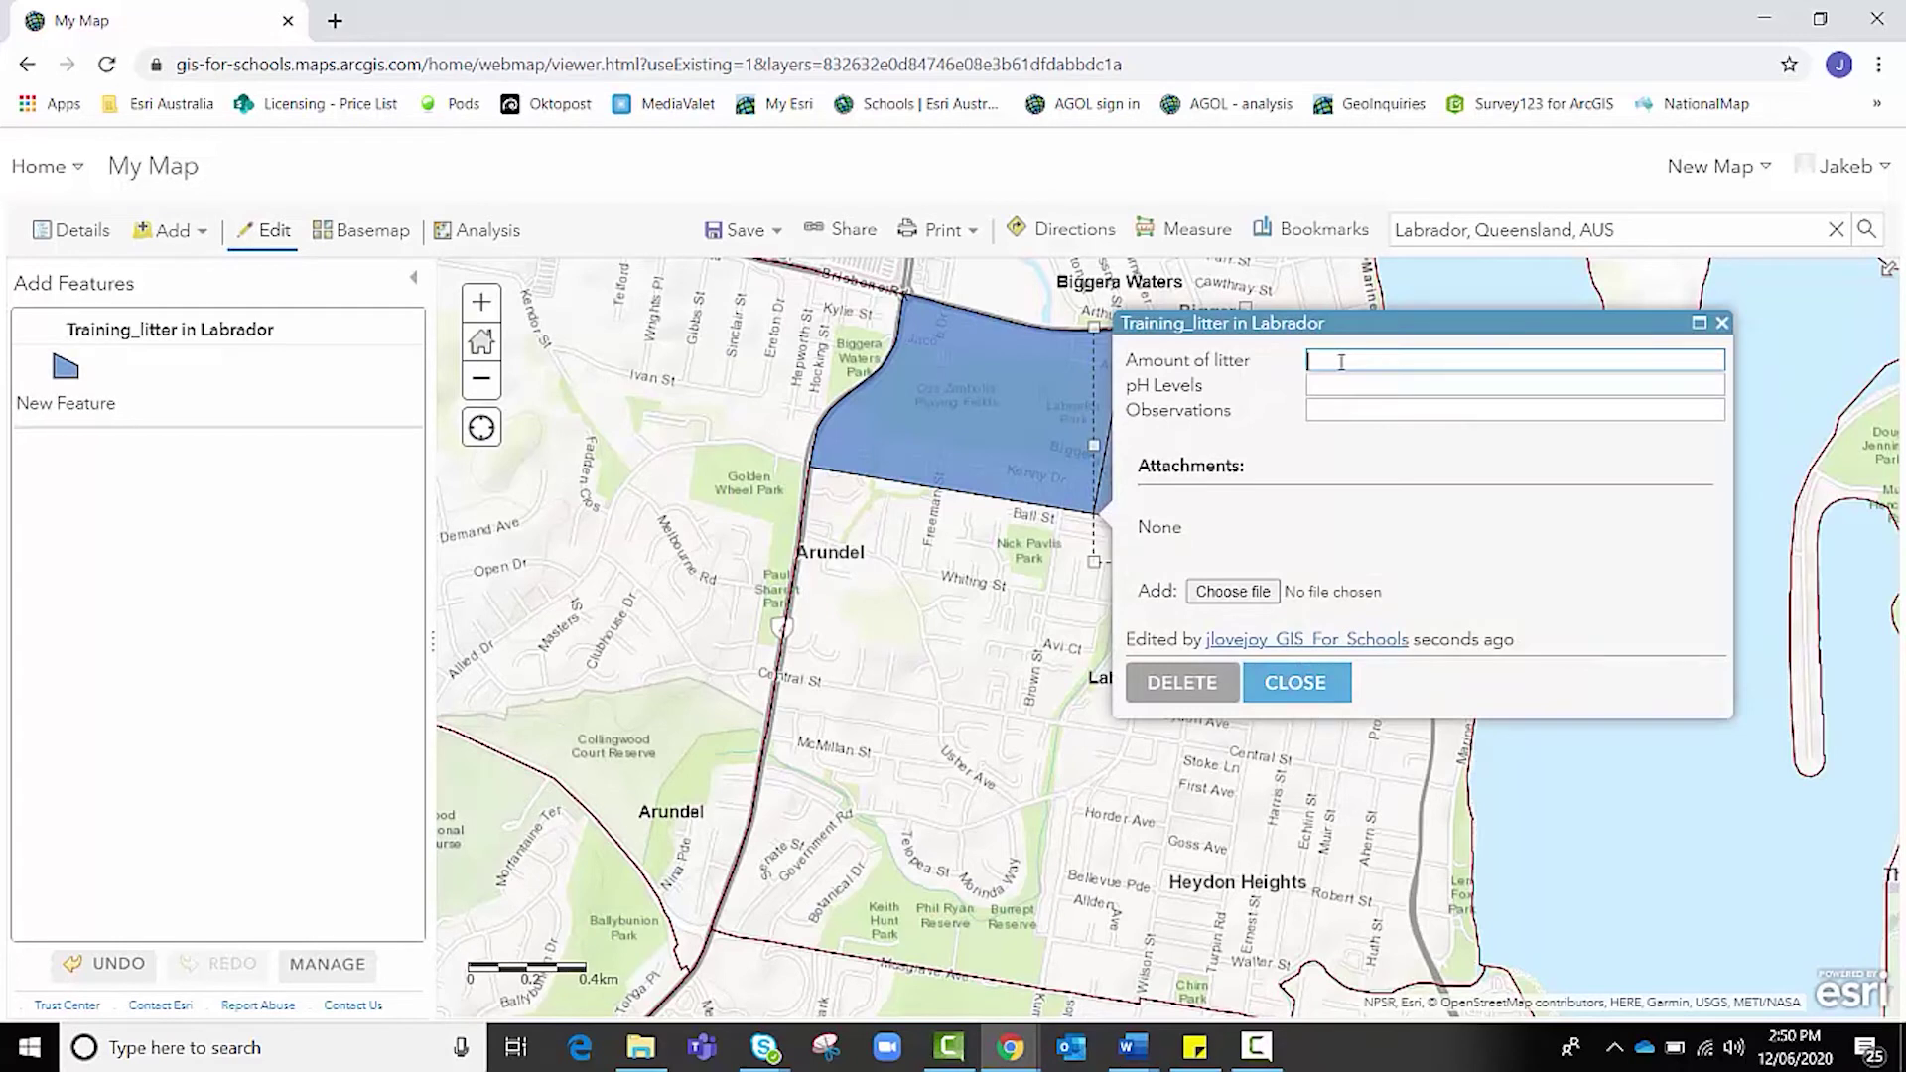
pyautogui.write('457')
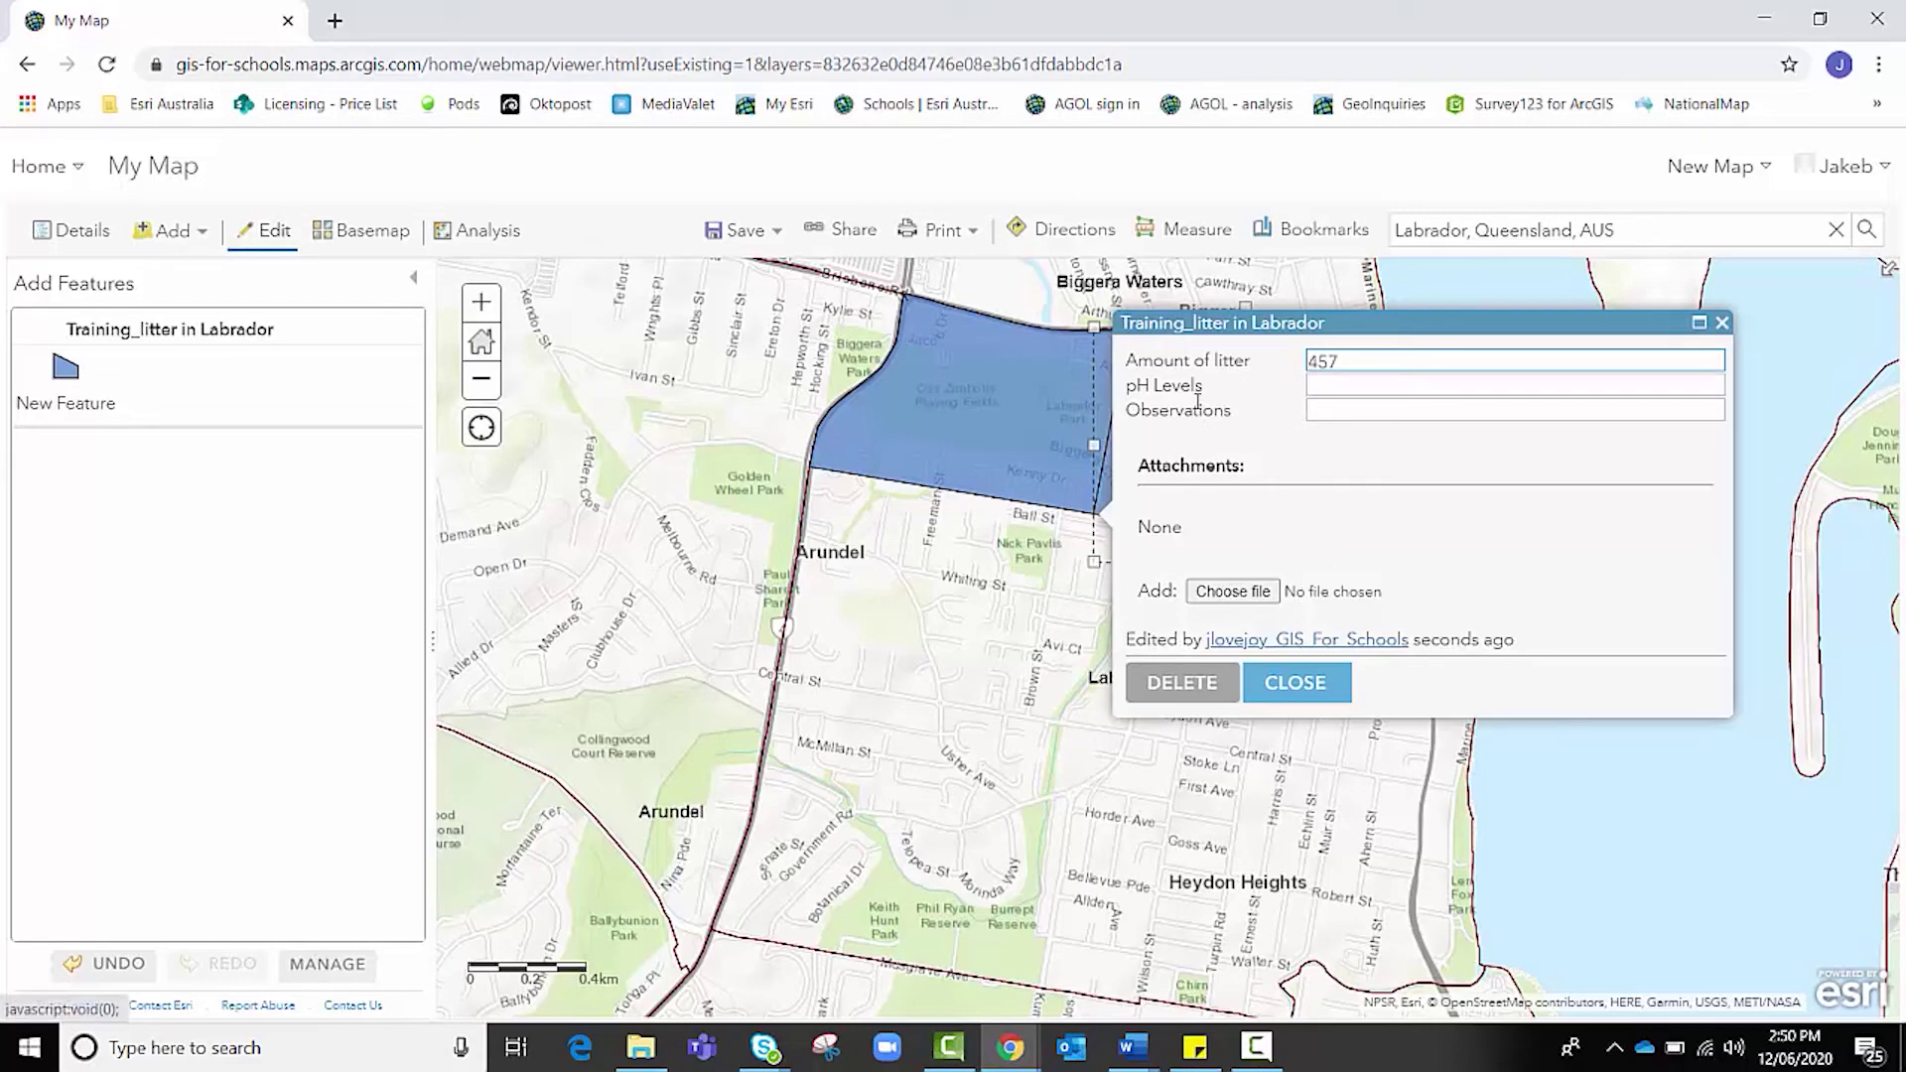
pyautogui.click(1280, 681)
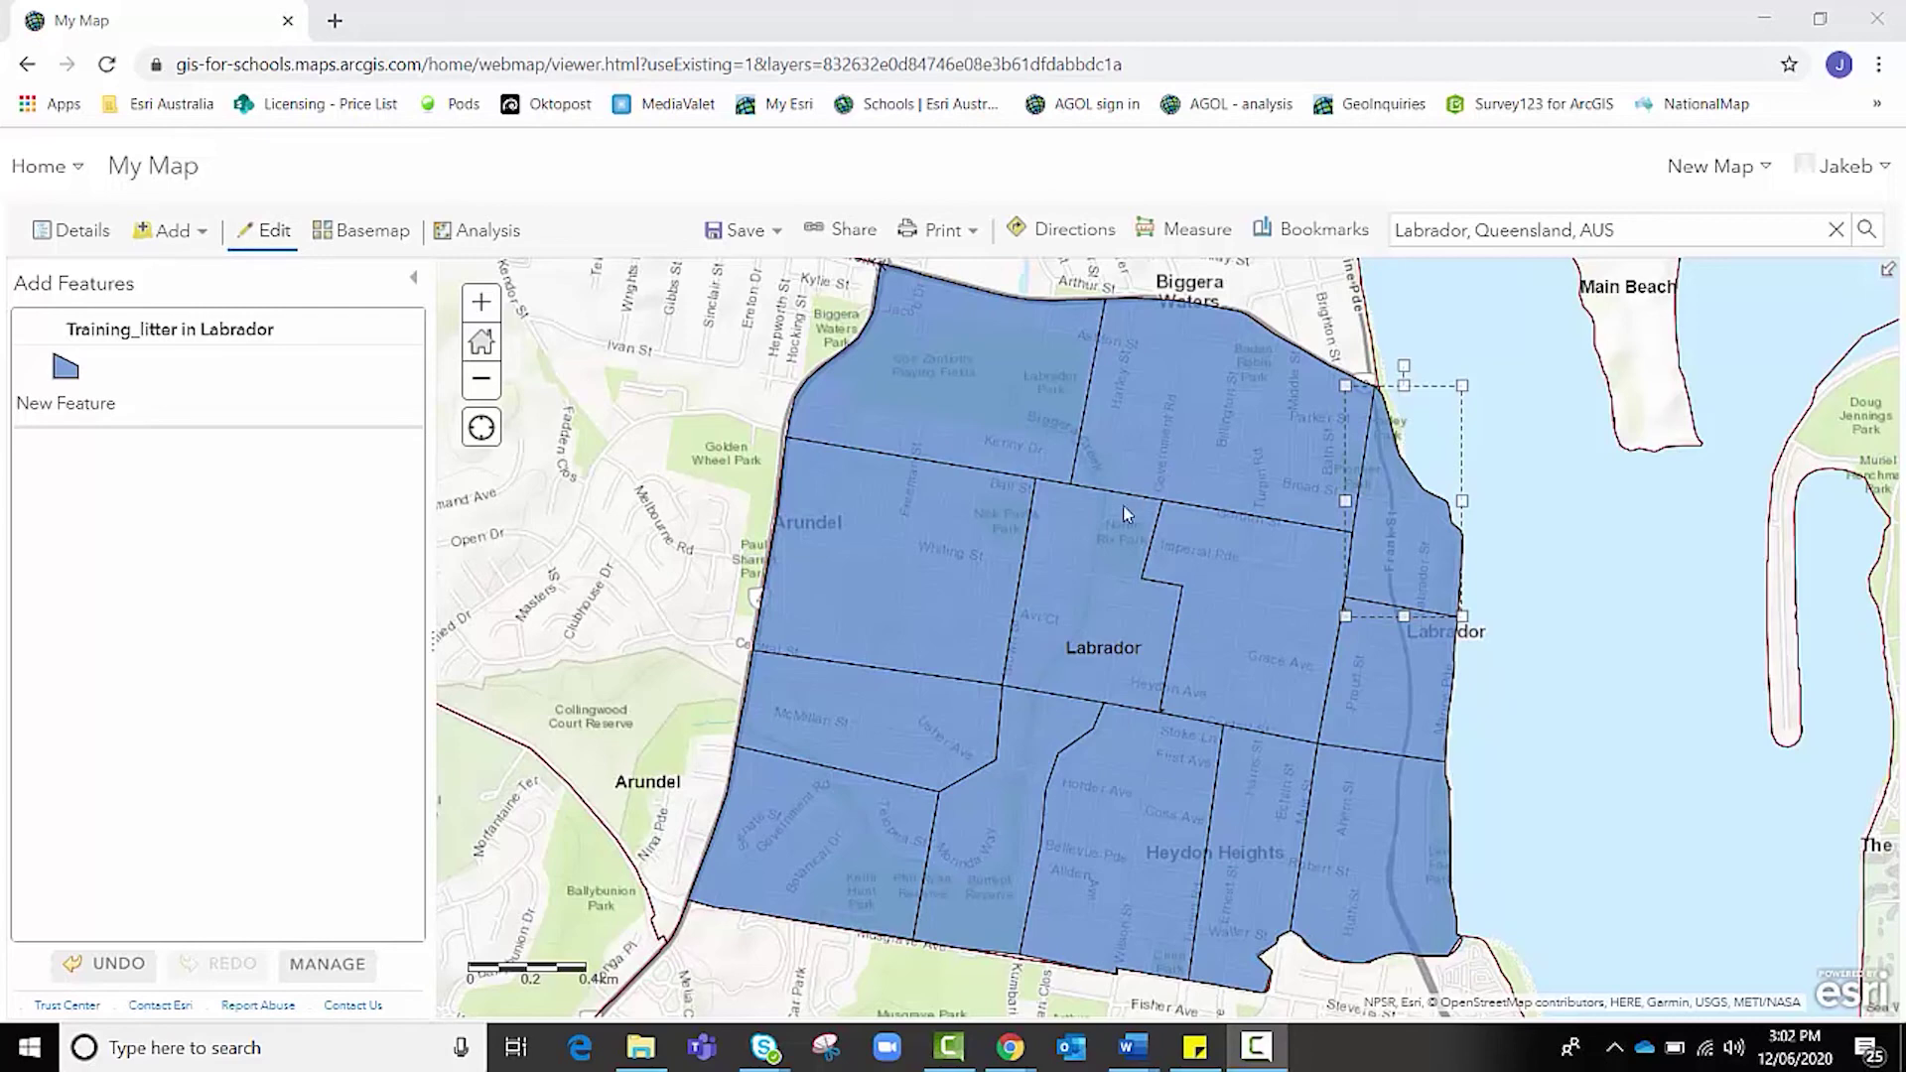
# Deselect the eastern polygon, recentre the map, and return to the layer contents list.
pyautogui.moveTo(577, 668); pyautogui.dragTo(557, 614)
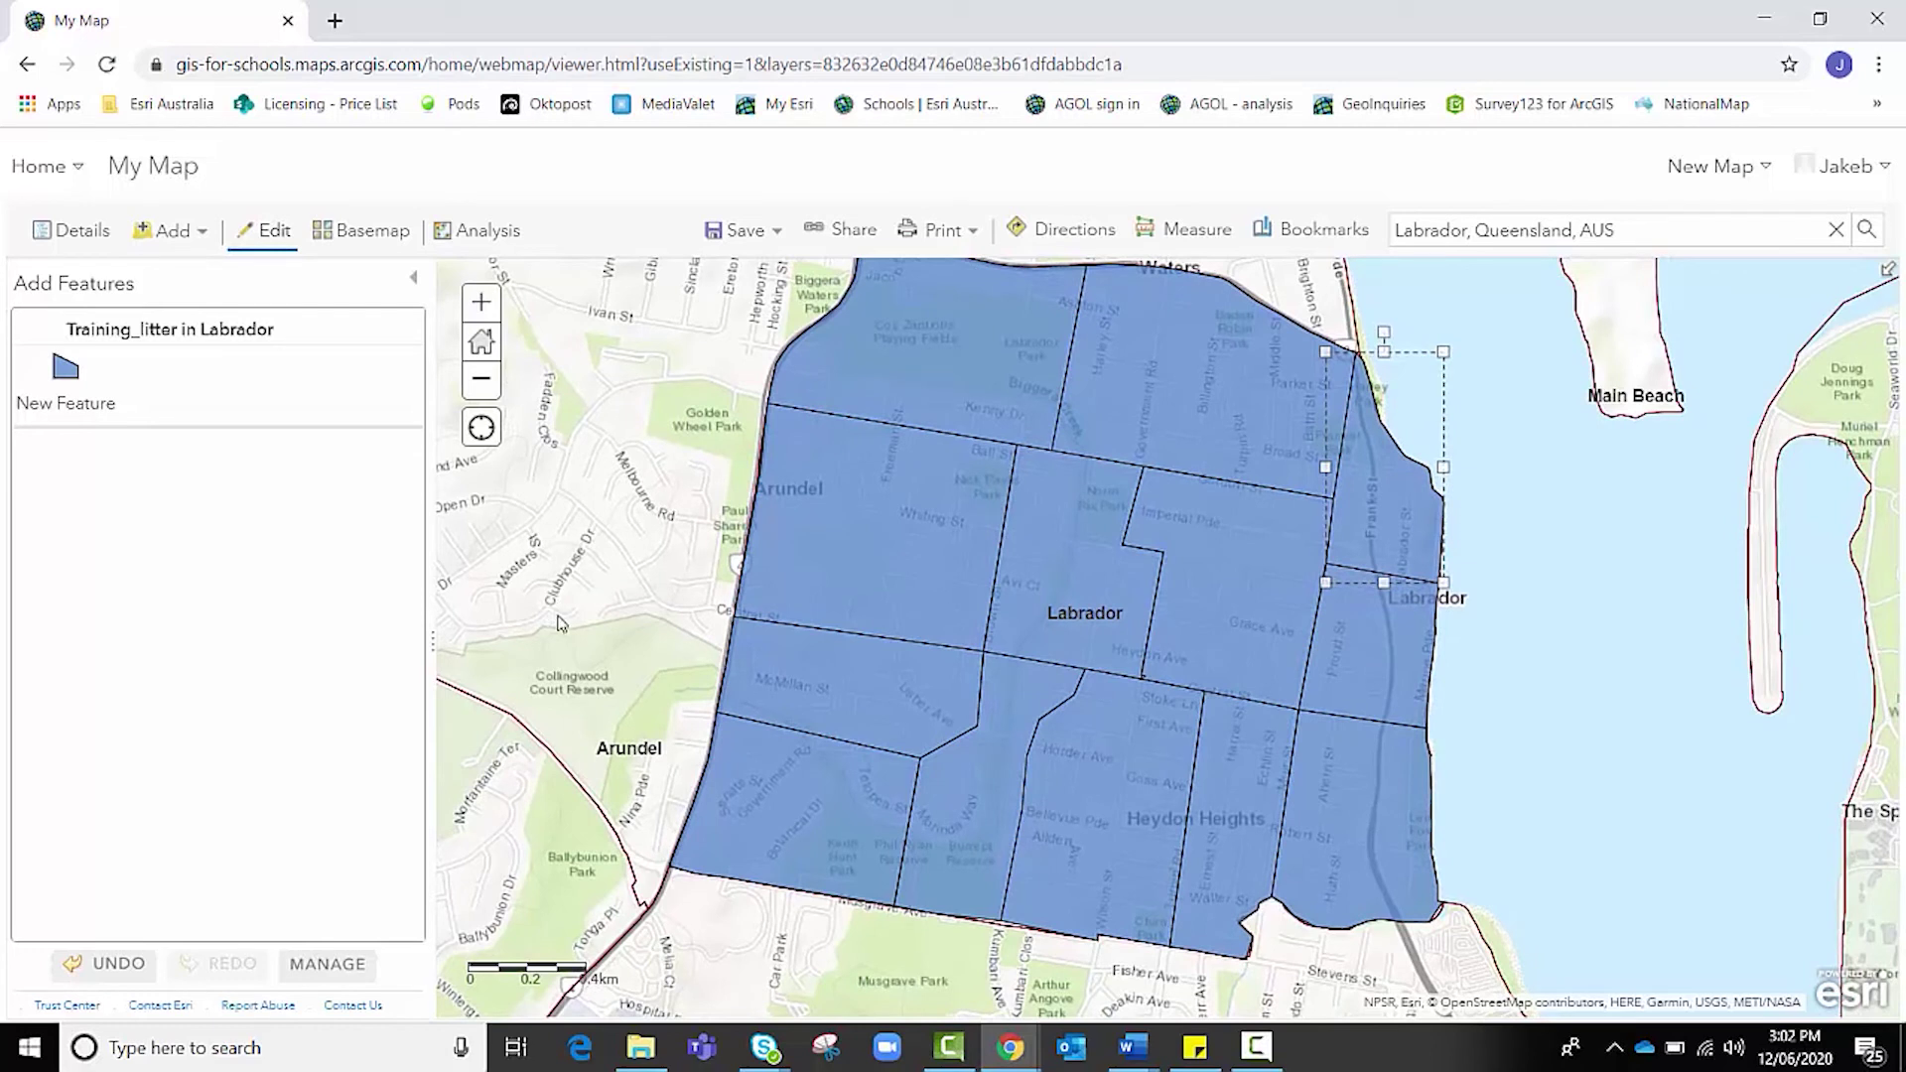
pyautogui.click(557, 614)
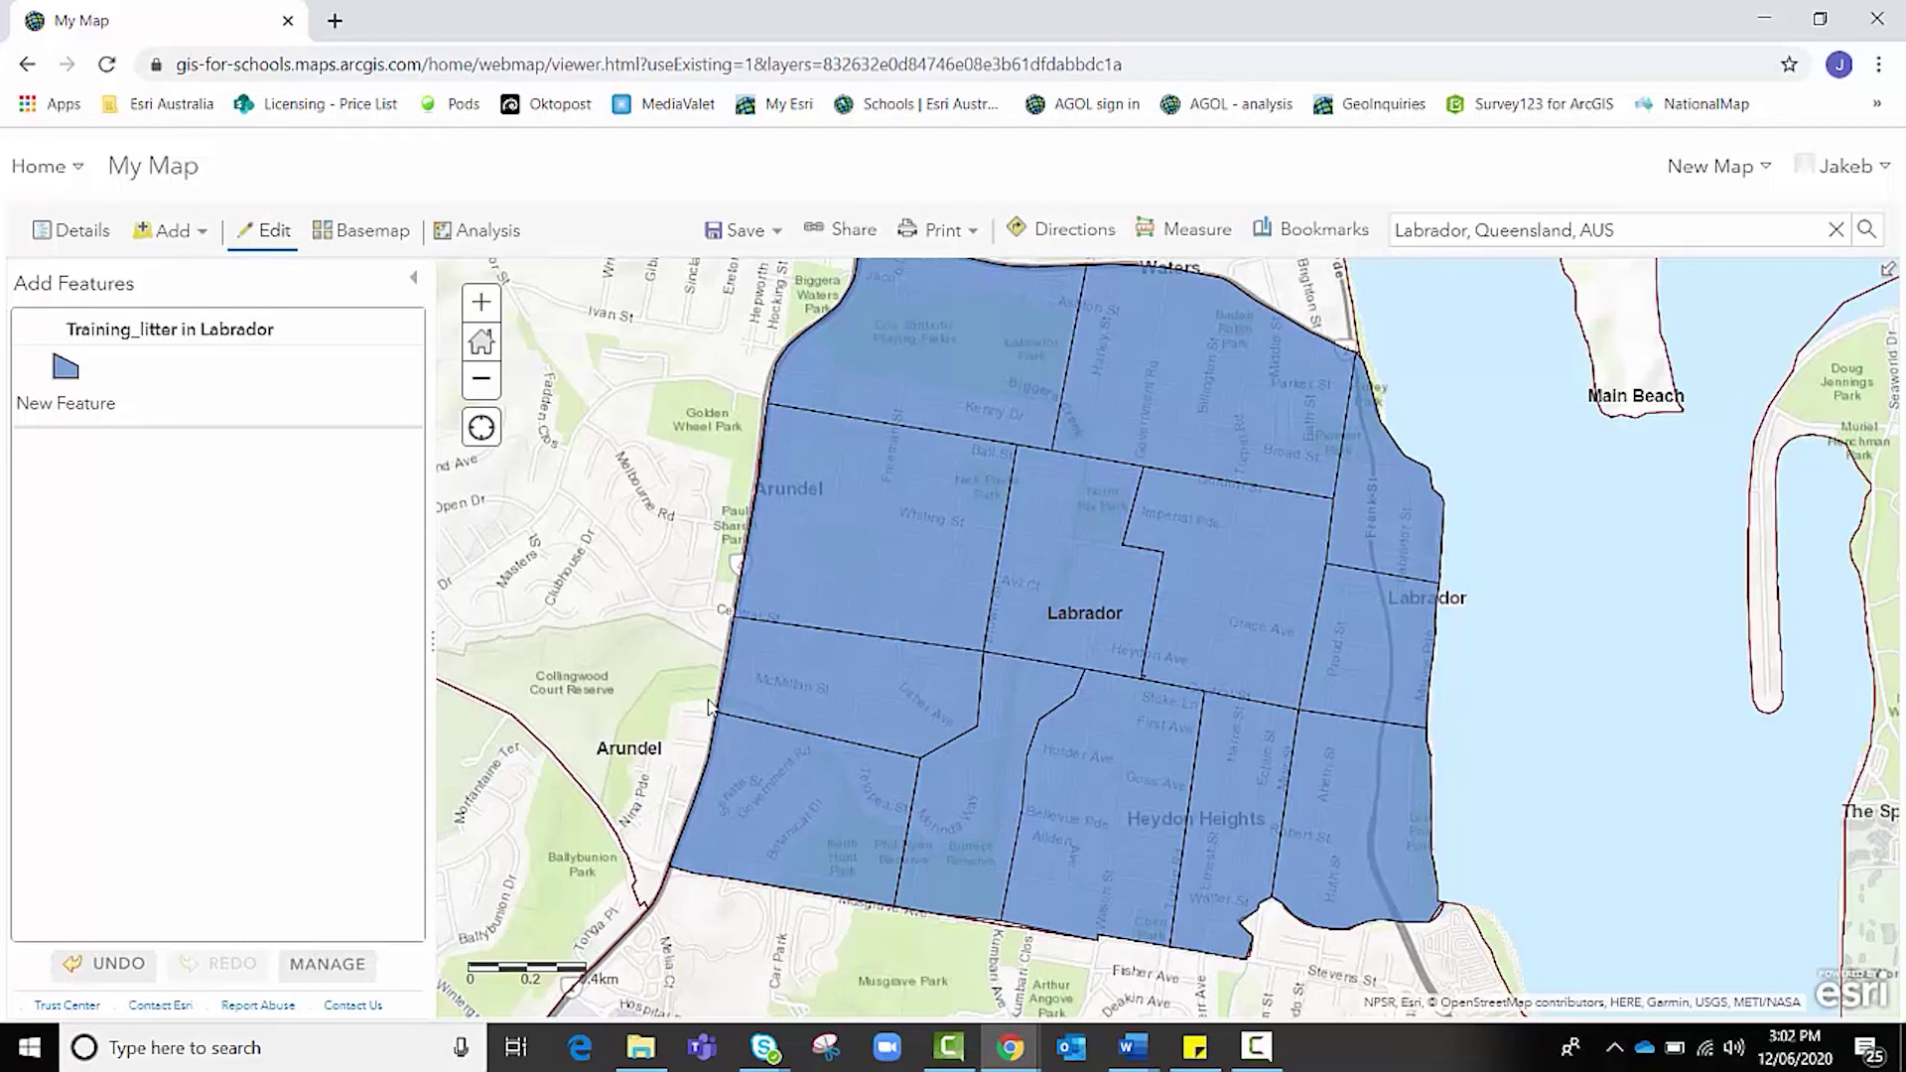
pyautogui.moveTo(619, 683); pyautogui.dragTo(616, 700)
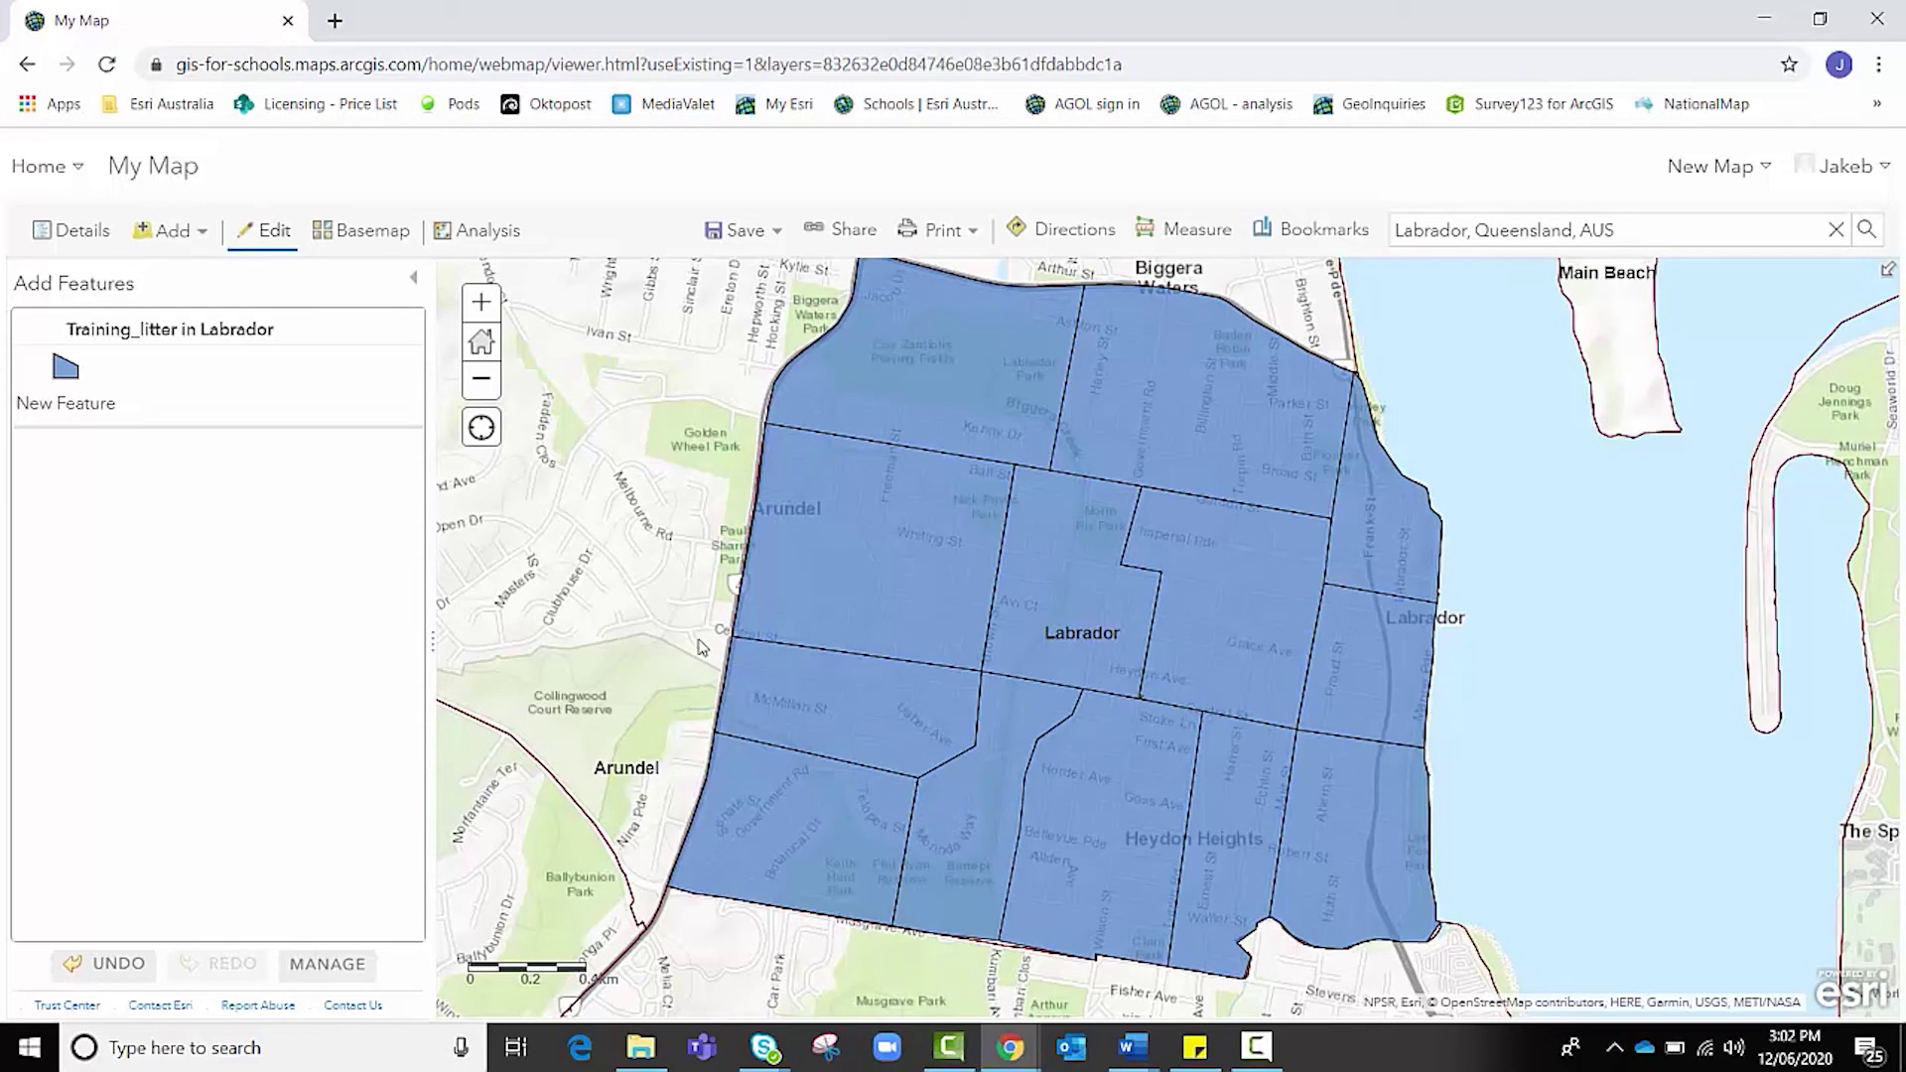
pyautogui.moveTo(694, 647); pyautogui.dragTo(691, 655)
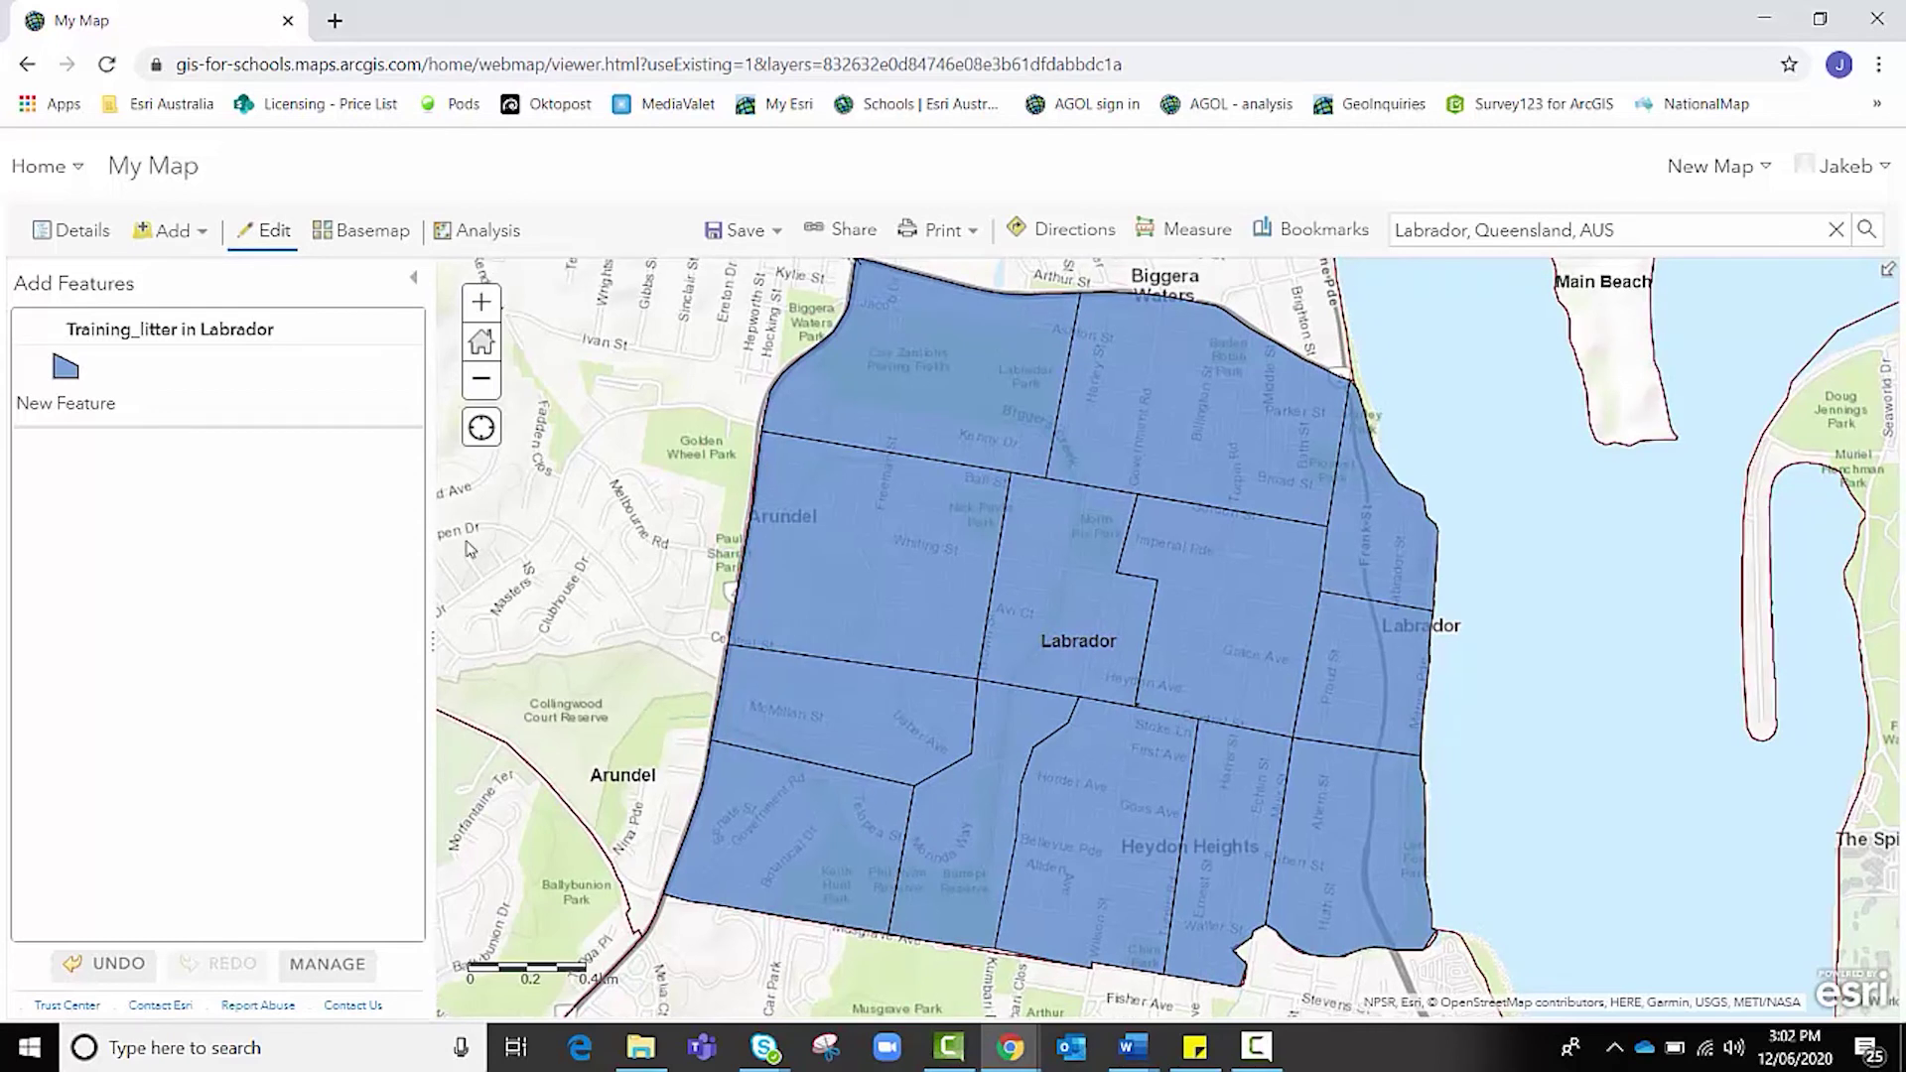
pyautogui.click(69, 230)
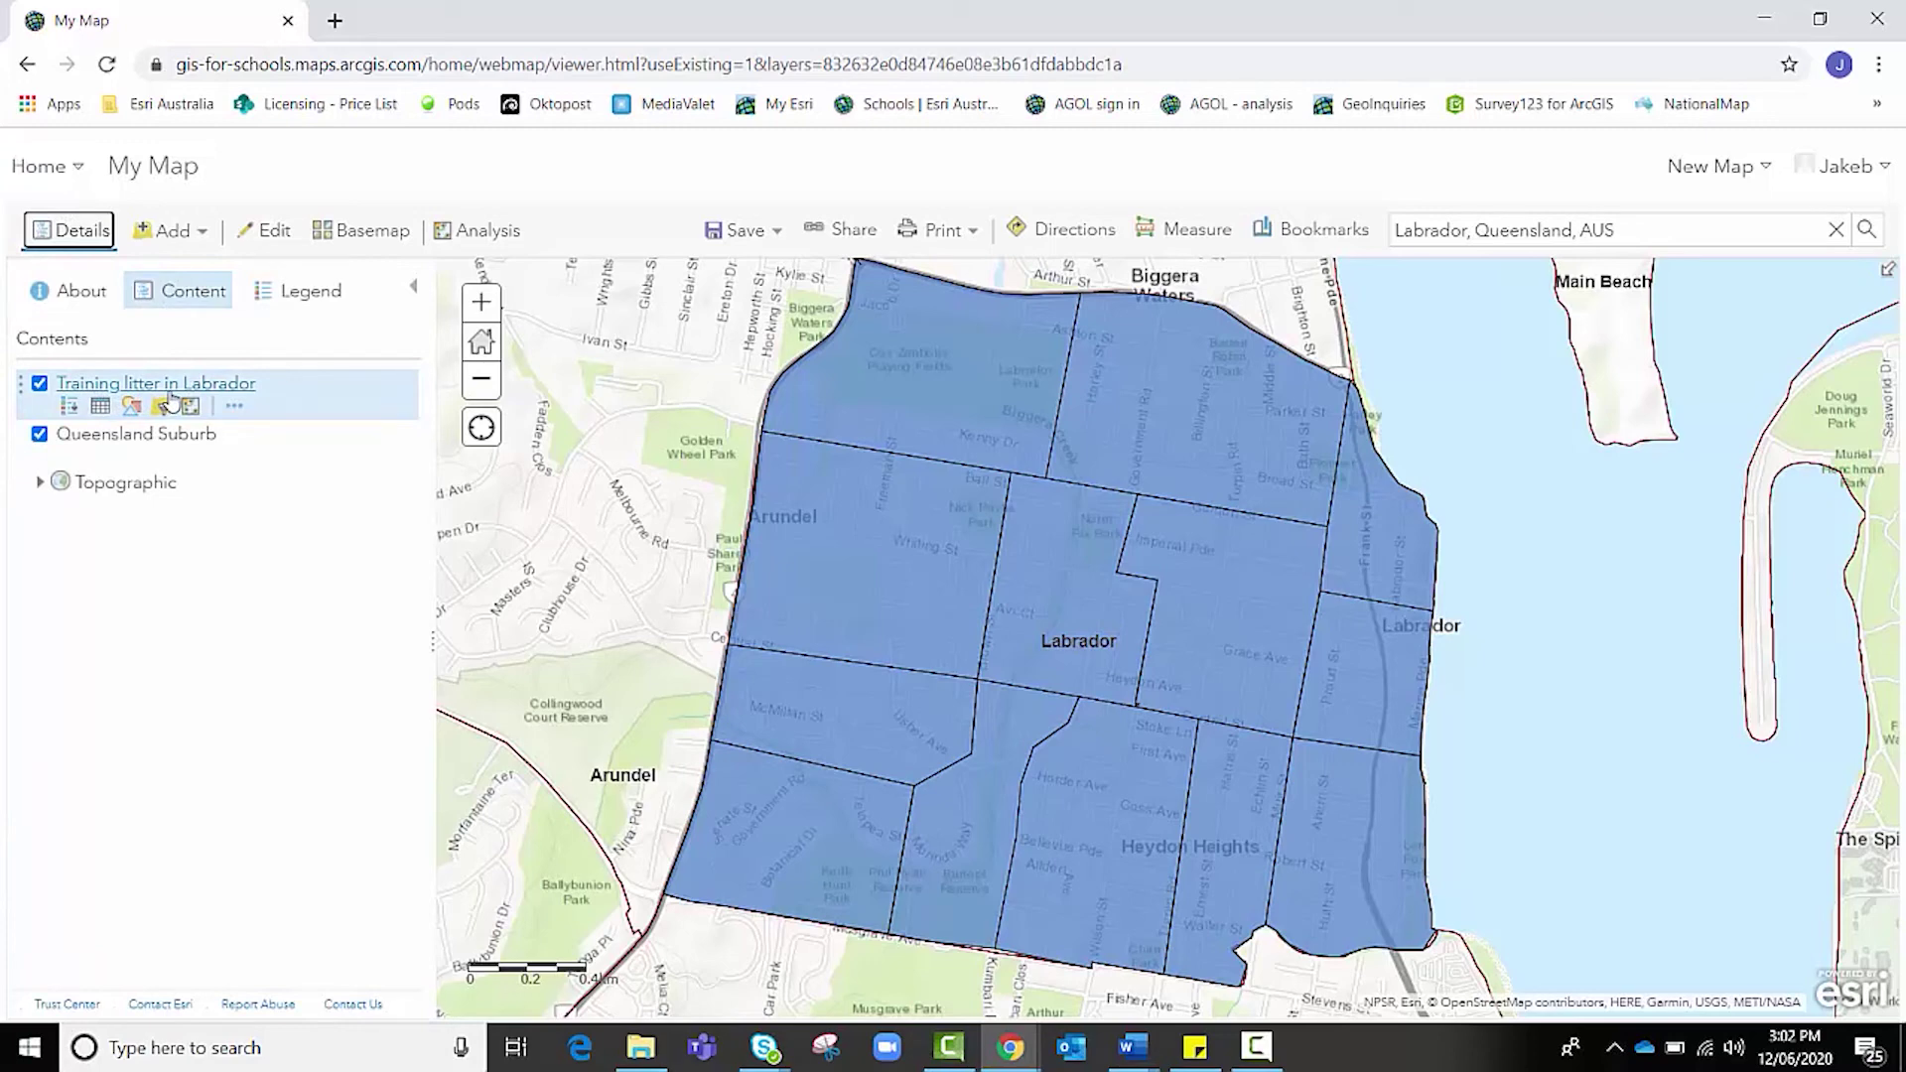
# Check litter amounts of several Labrador polygons (401, 219, 360), then close the Arundel popup.
pyautogui.click(965, 393)
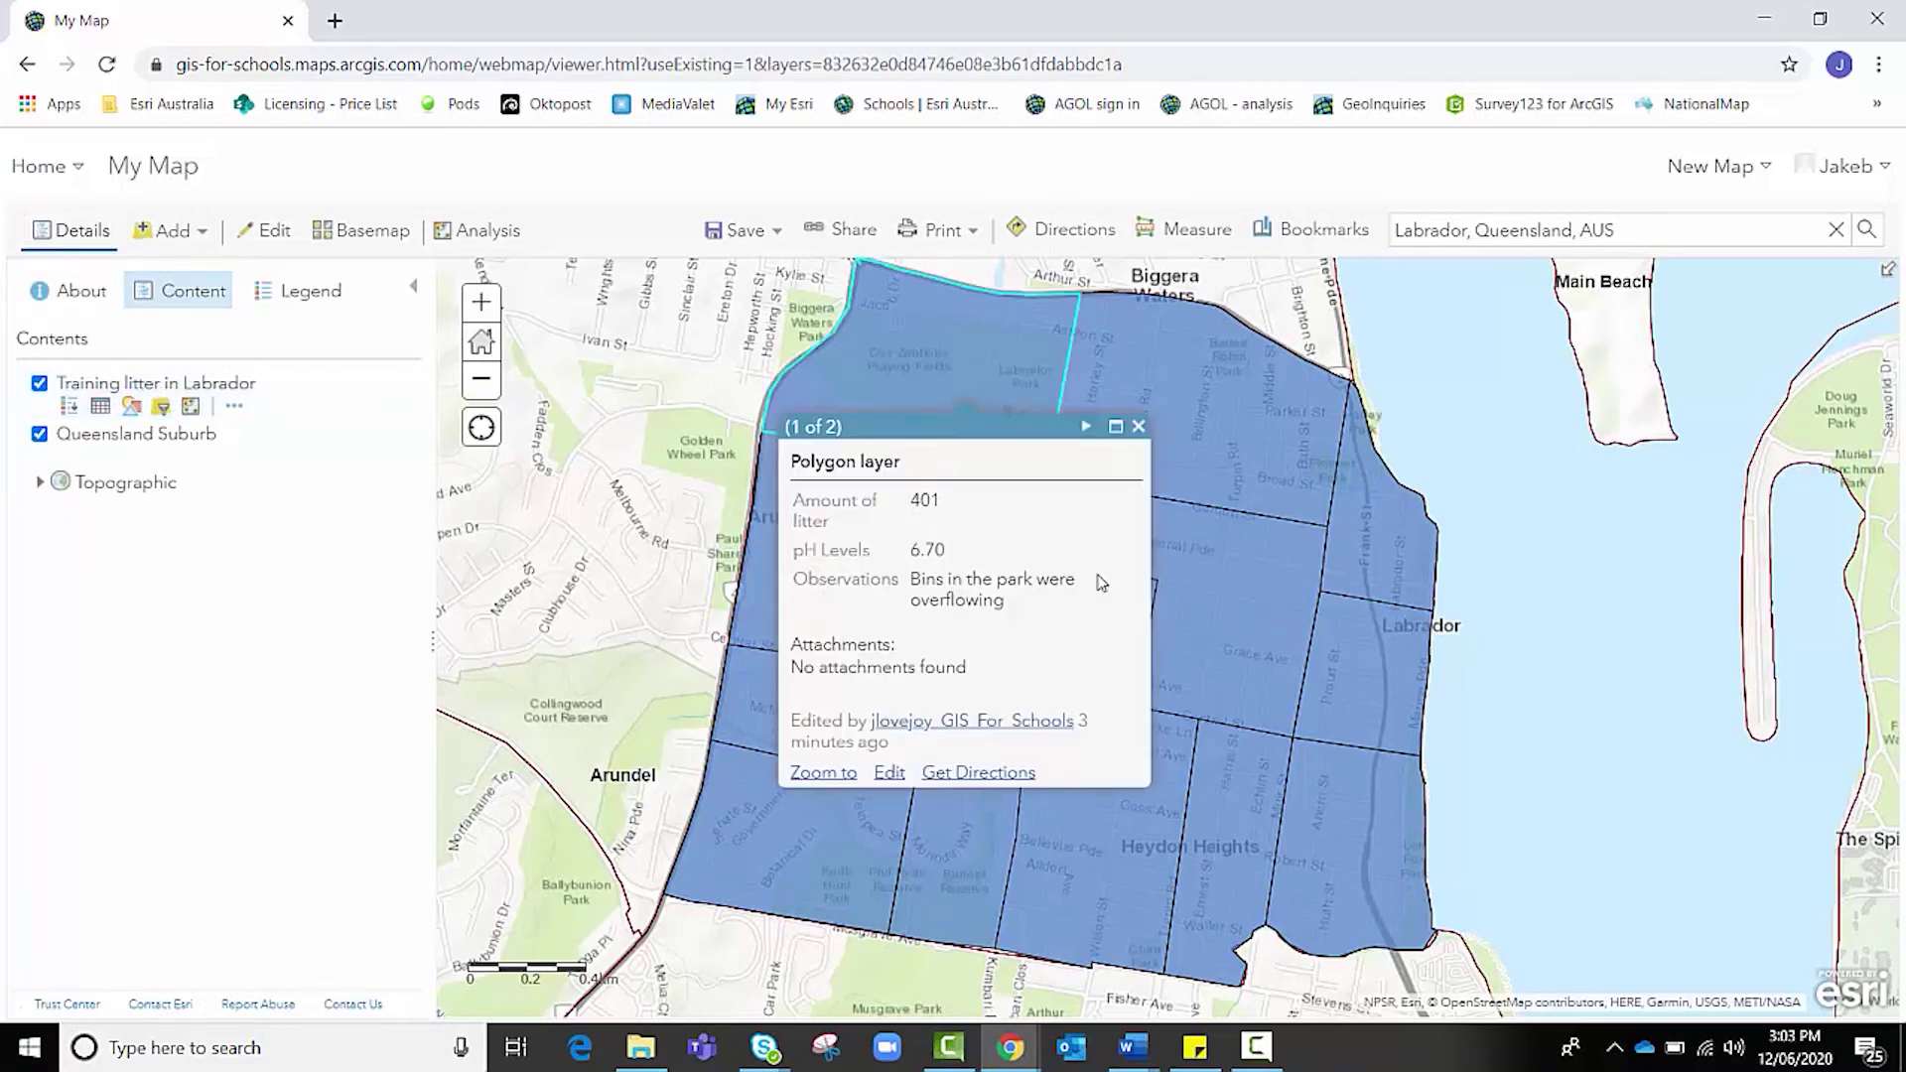
pyautogui.click(1241, 594)
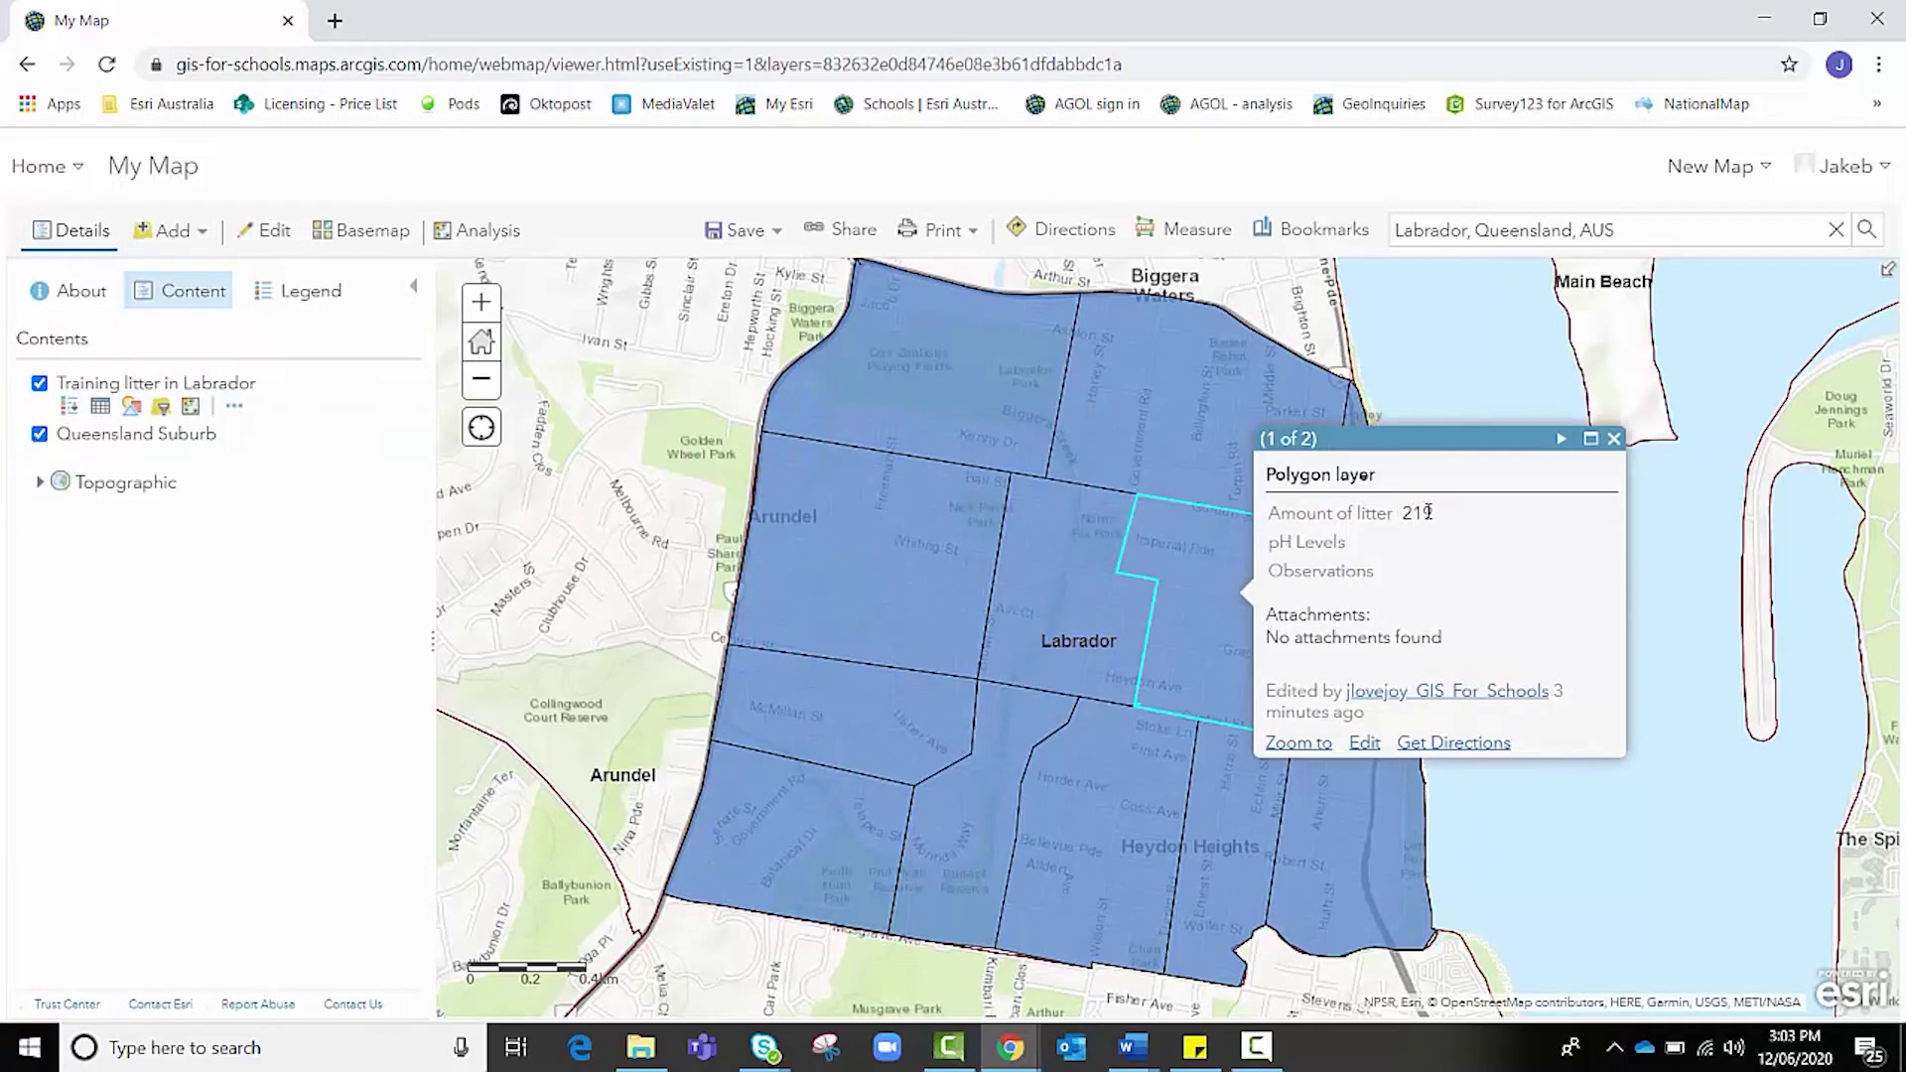
pyautogui.click(1065, 604)
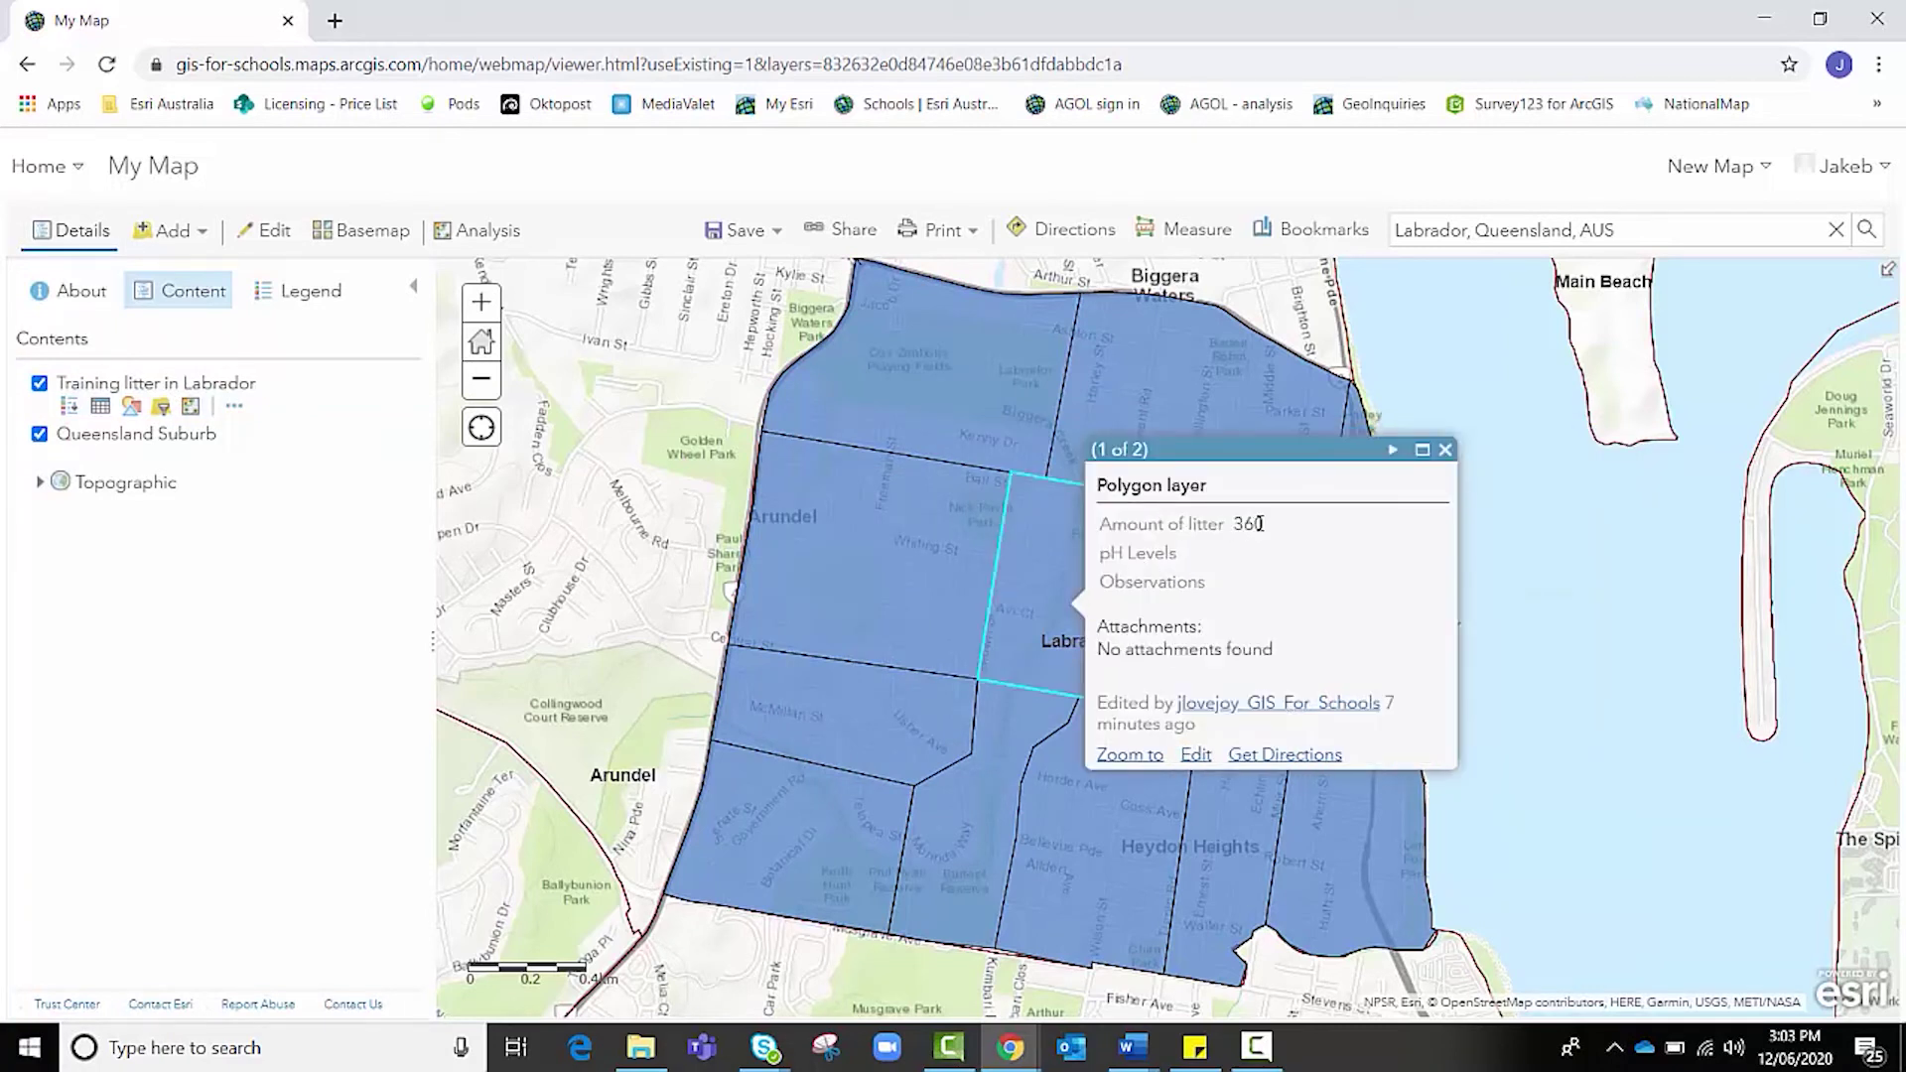
pyautogui.click(646, 513)
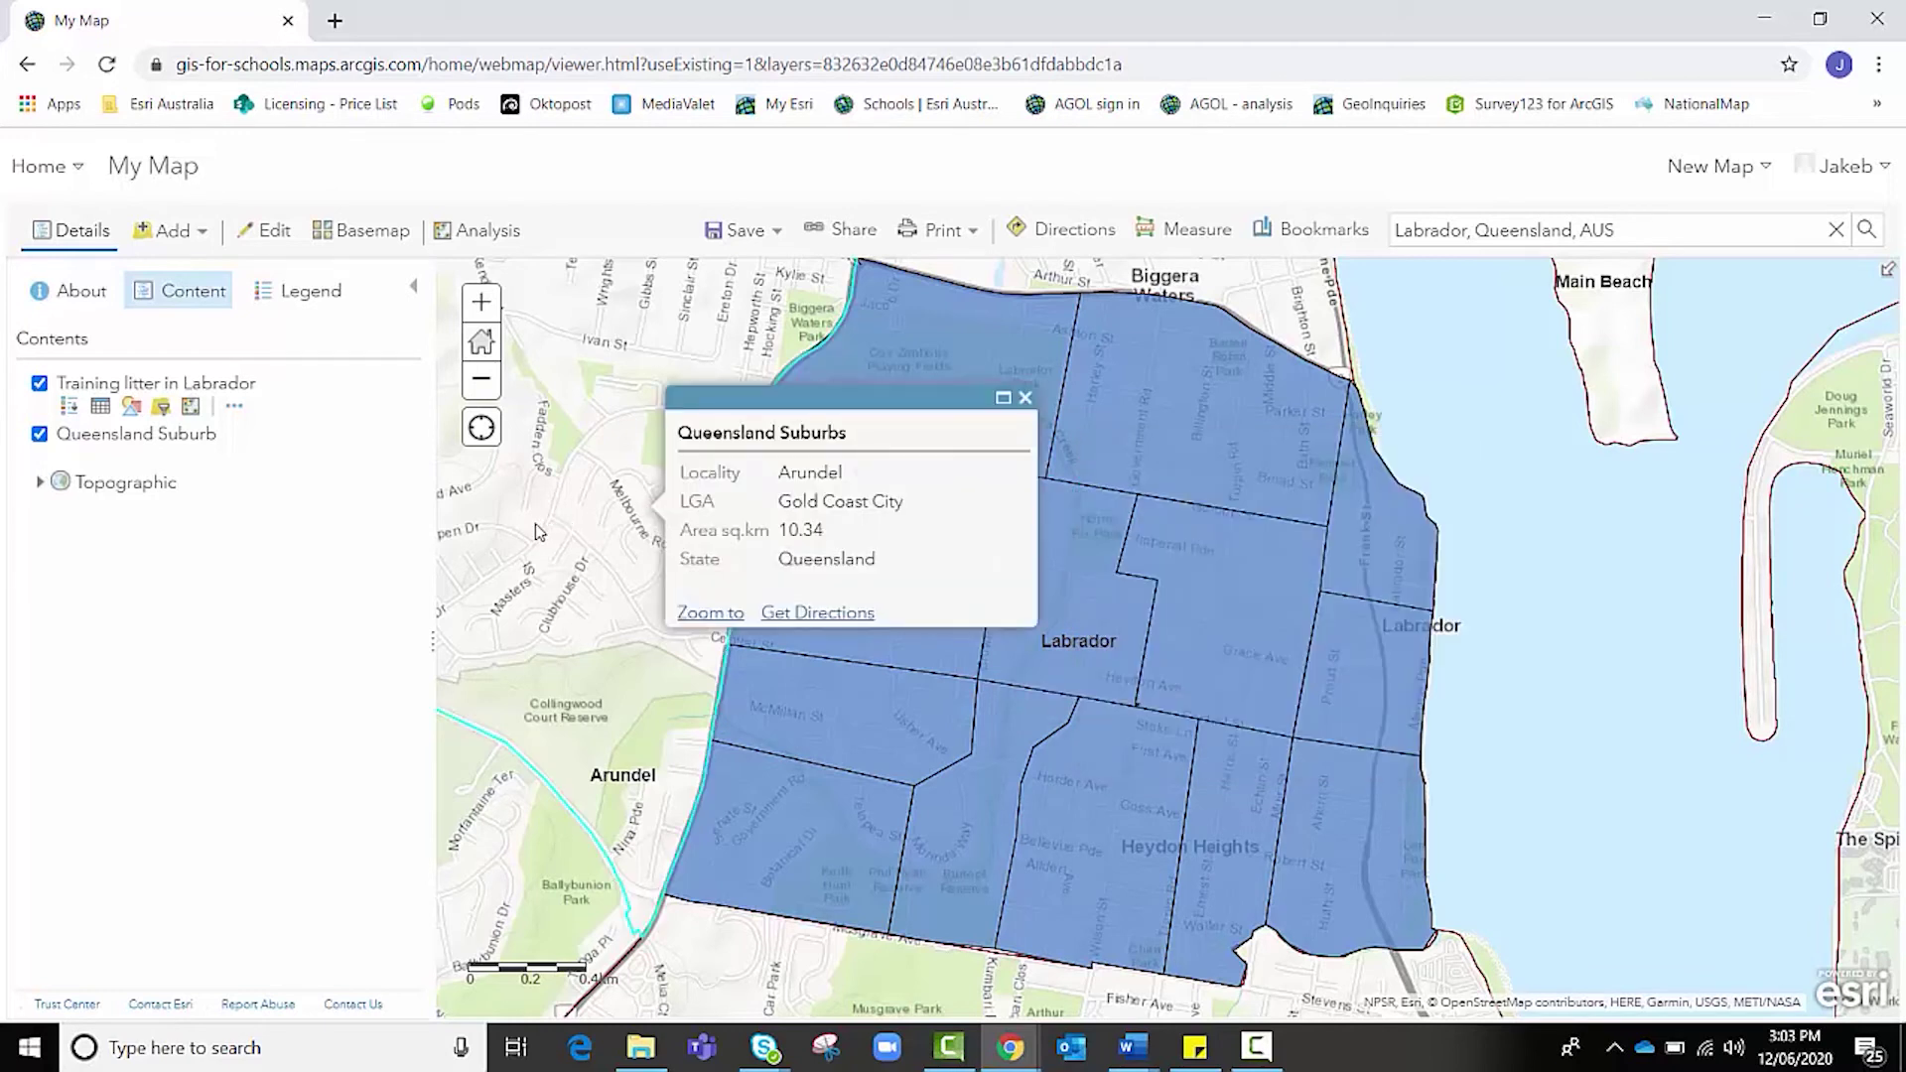
pyautogui.moveTo(203, 433)
pyautogui.click(1025, 397)
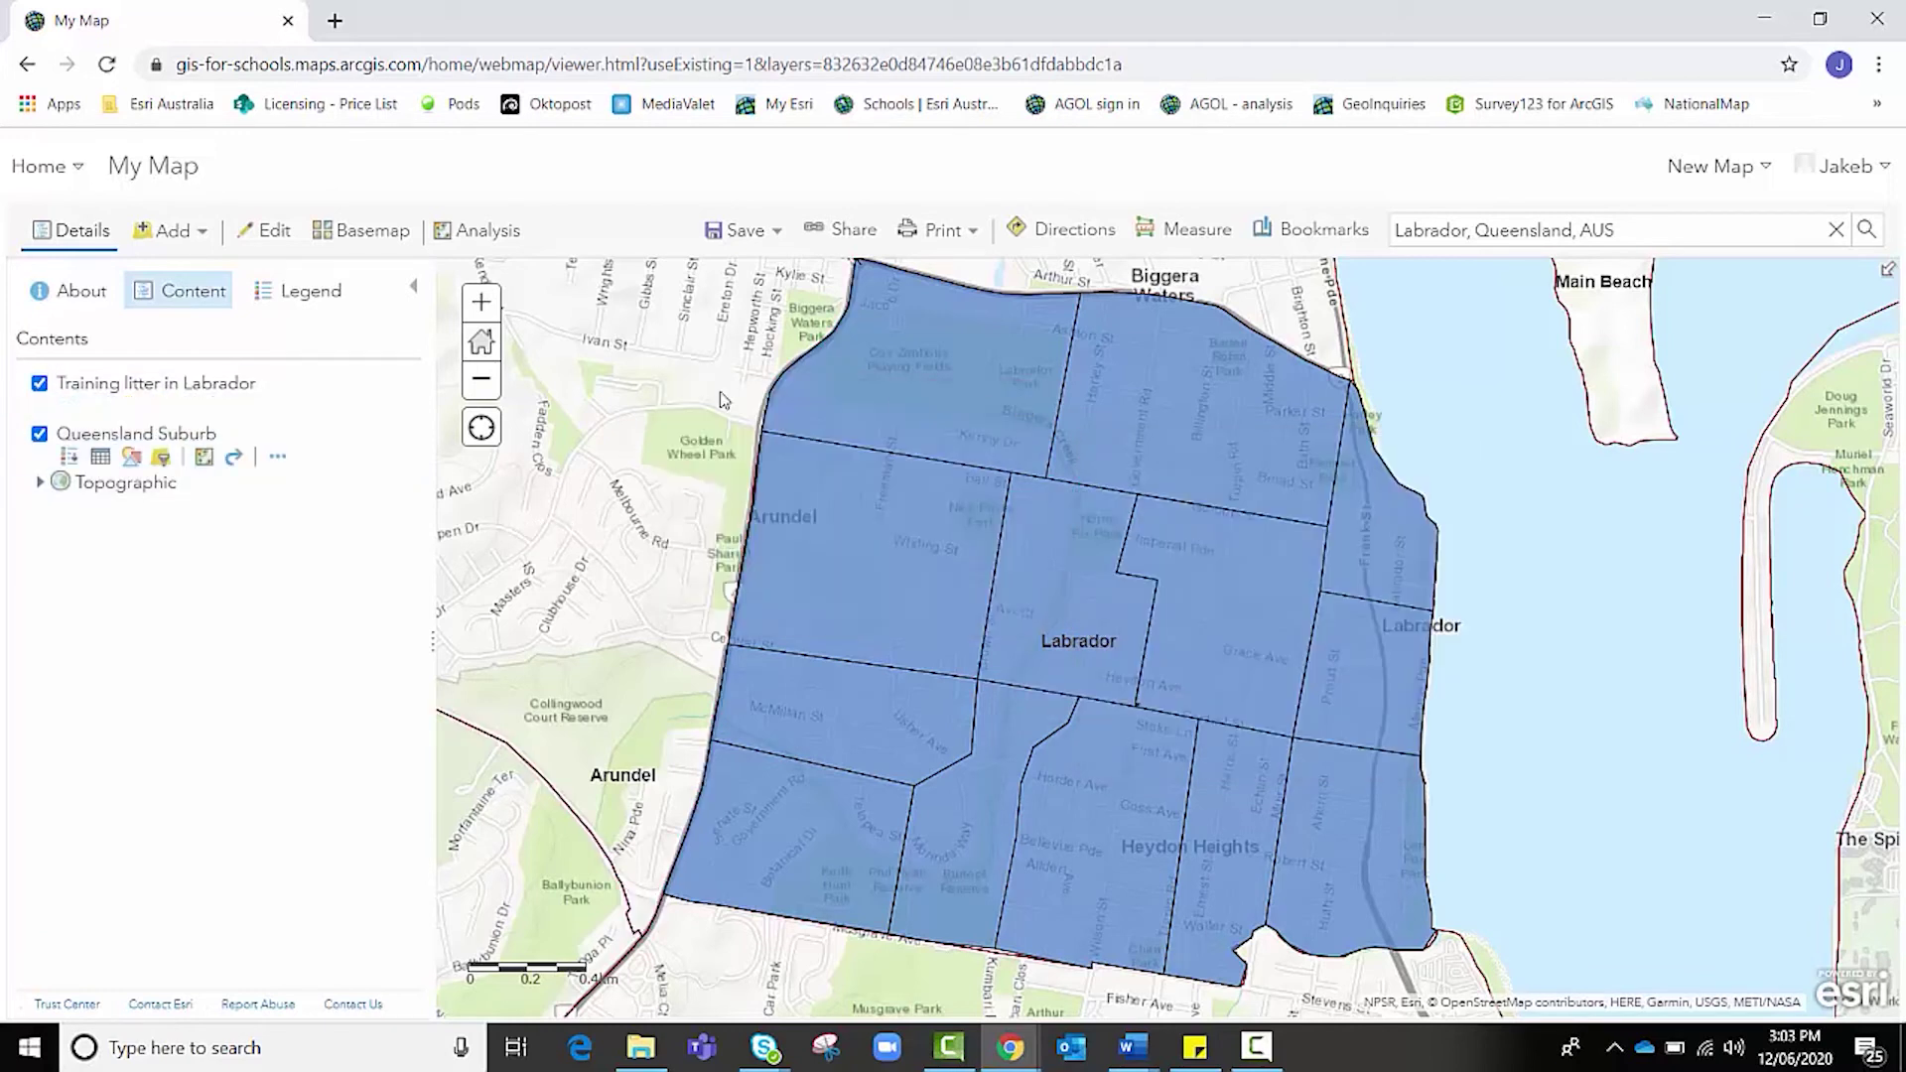
pyautogui.moveTo(183, 397)
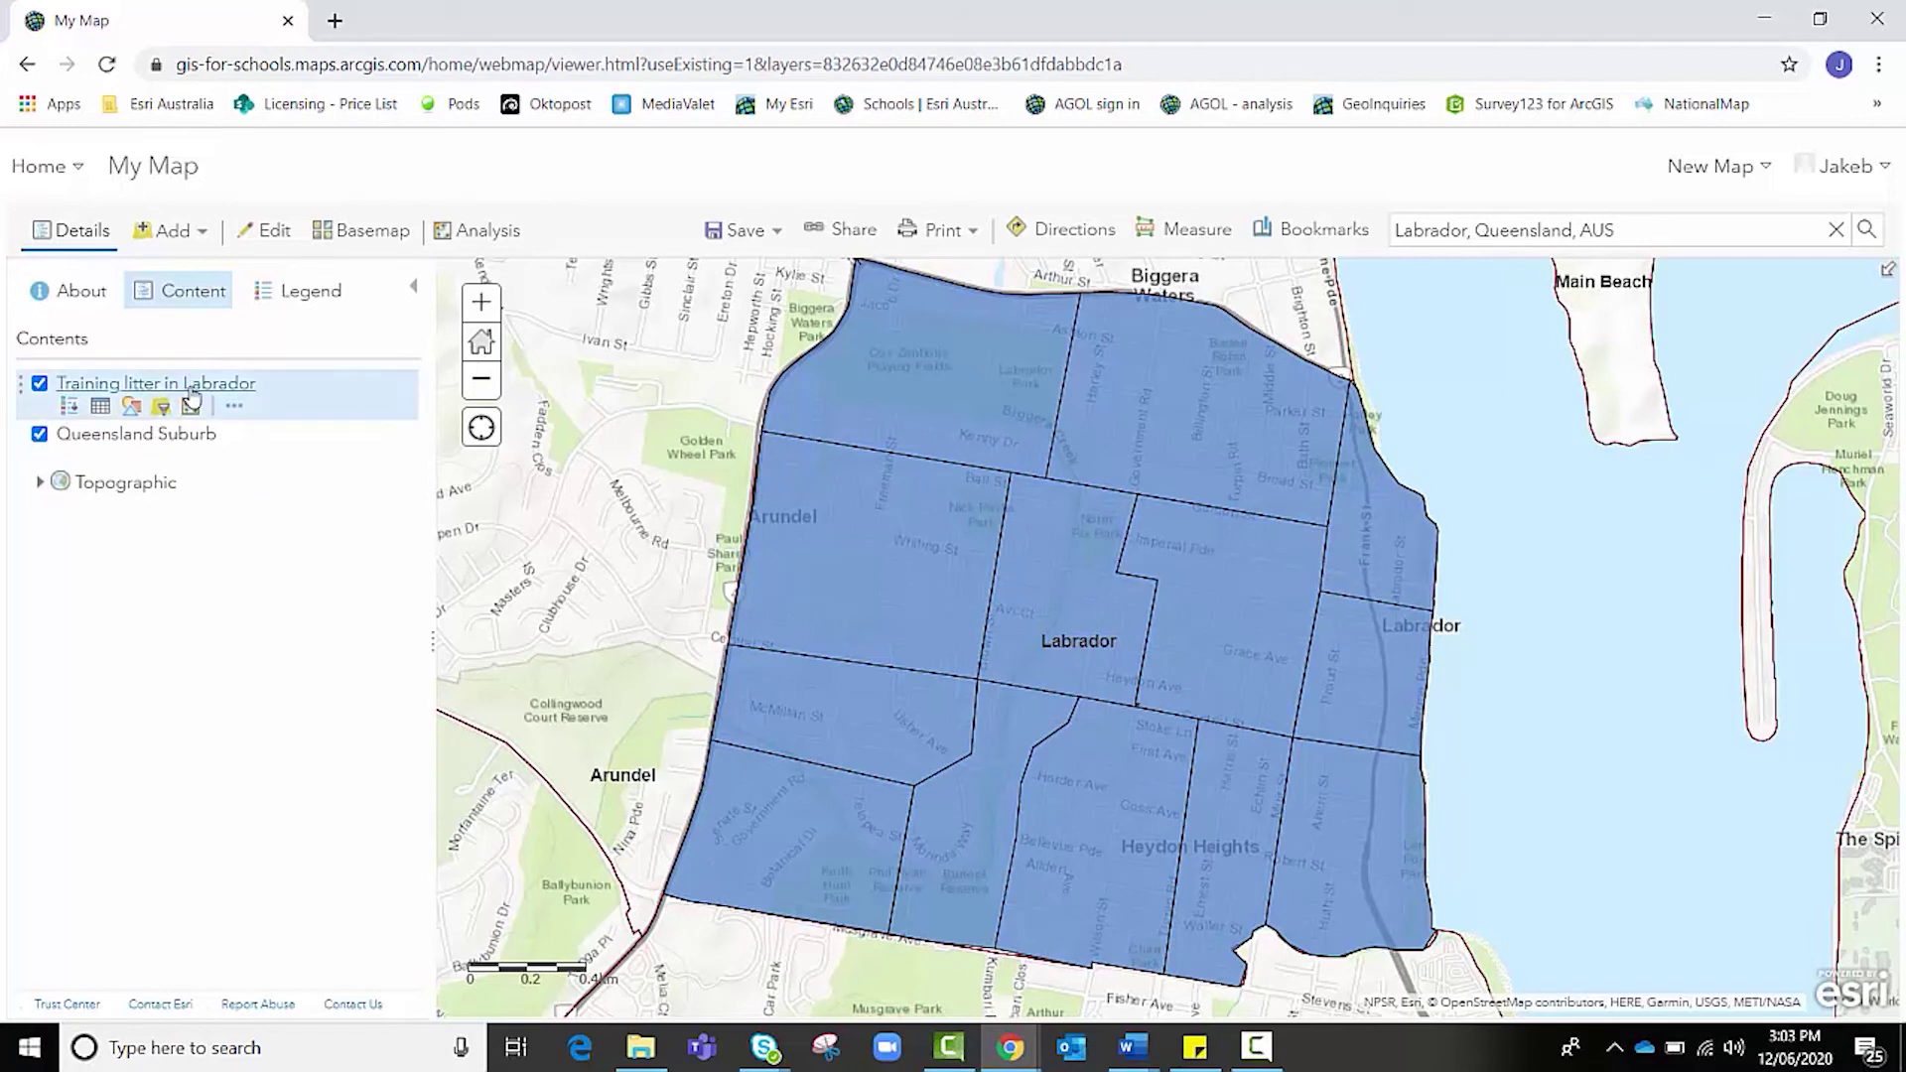
# Open the litter layer's style settings and choose Amount of litter as the attribute to show.
pyautogui.click(131, 409)
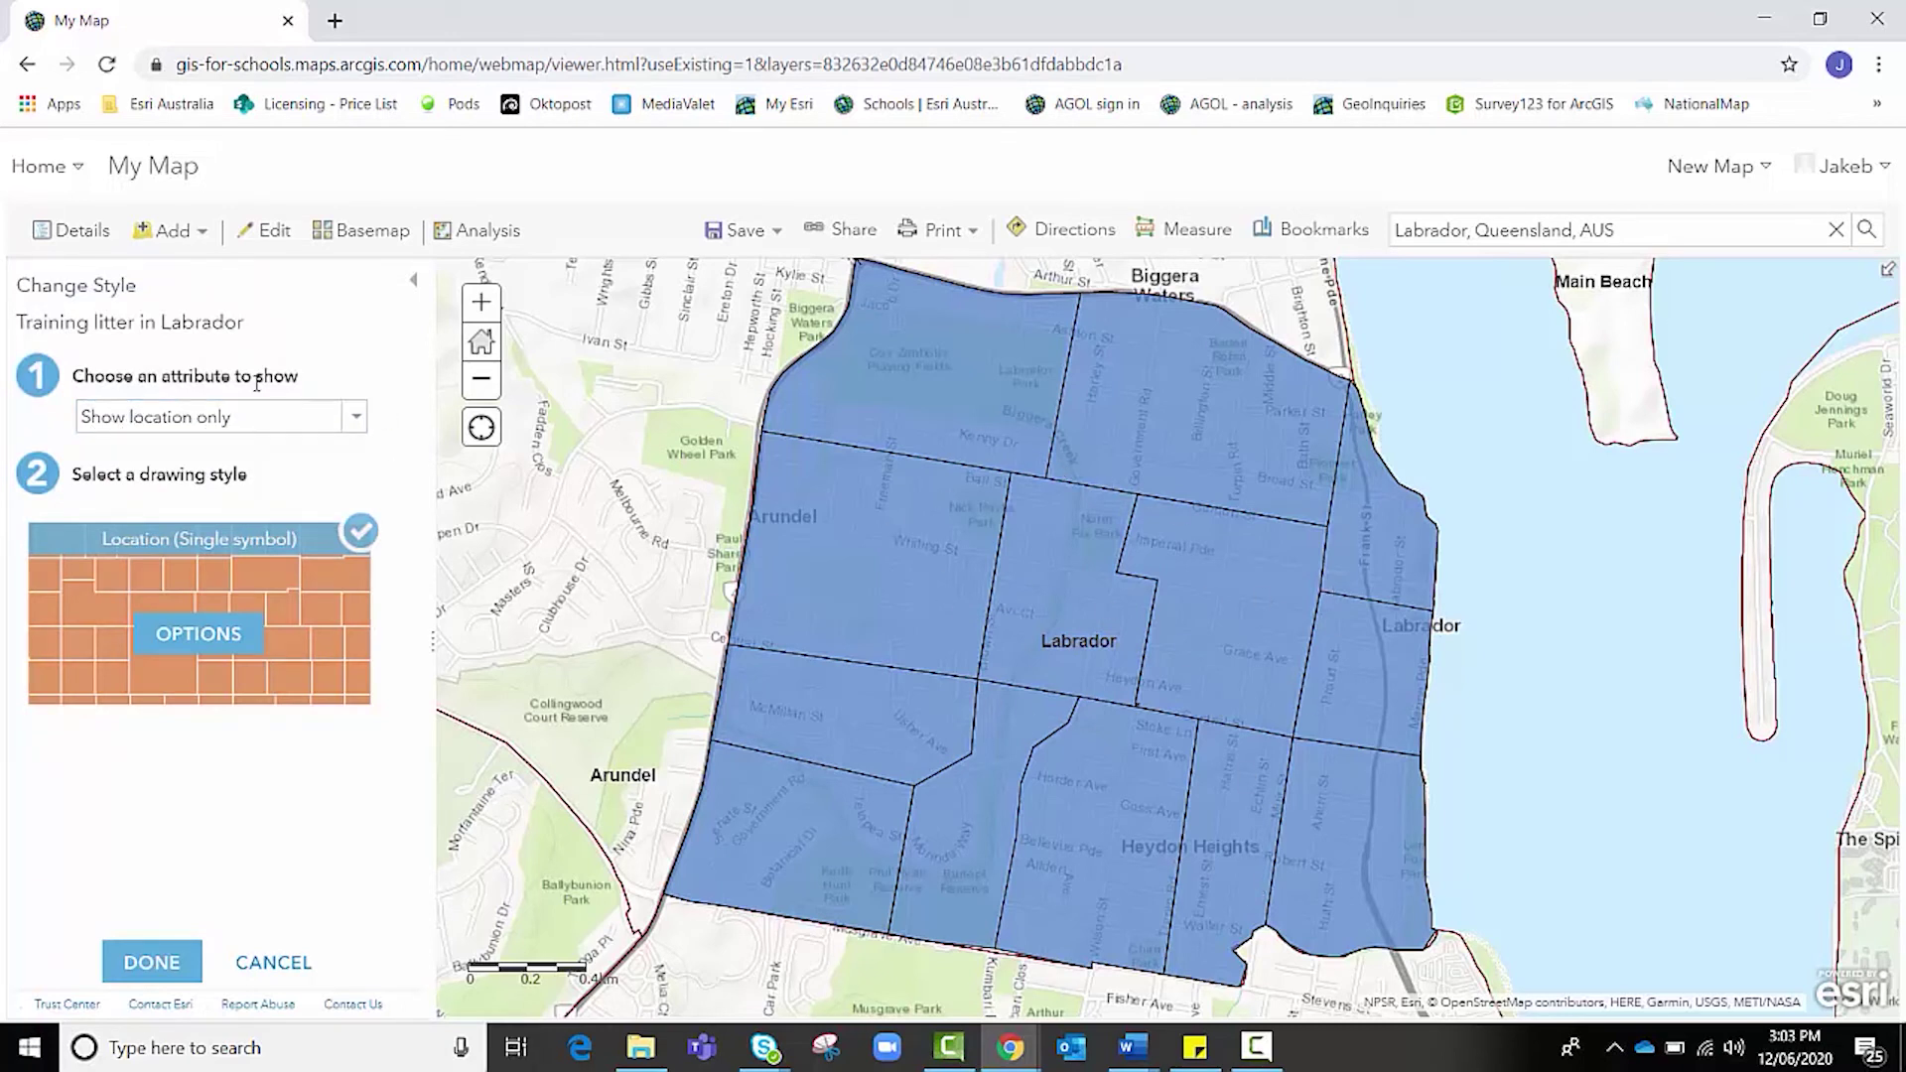
pyautogui.click(355, 429)
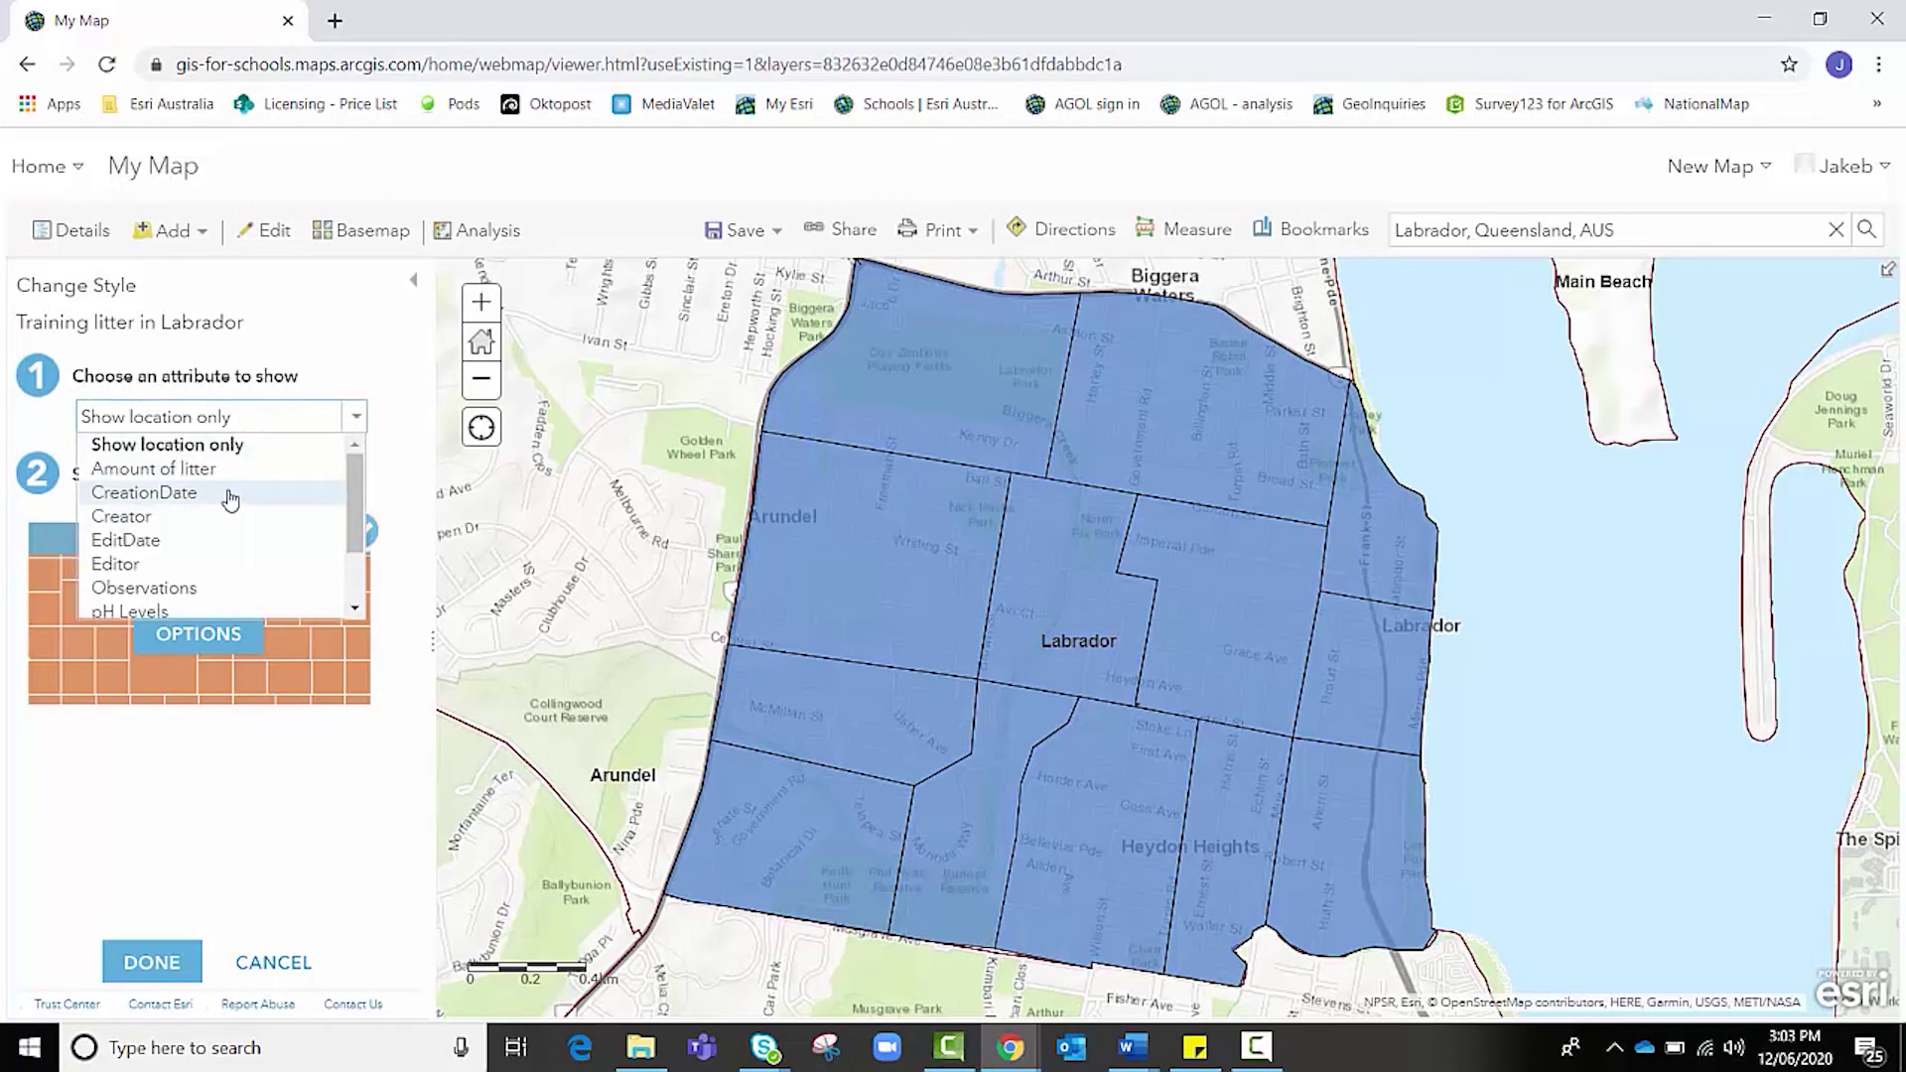
pyautogui.click(129, 473)
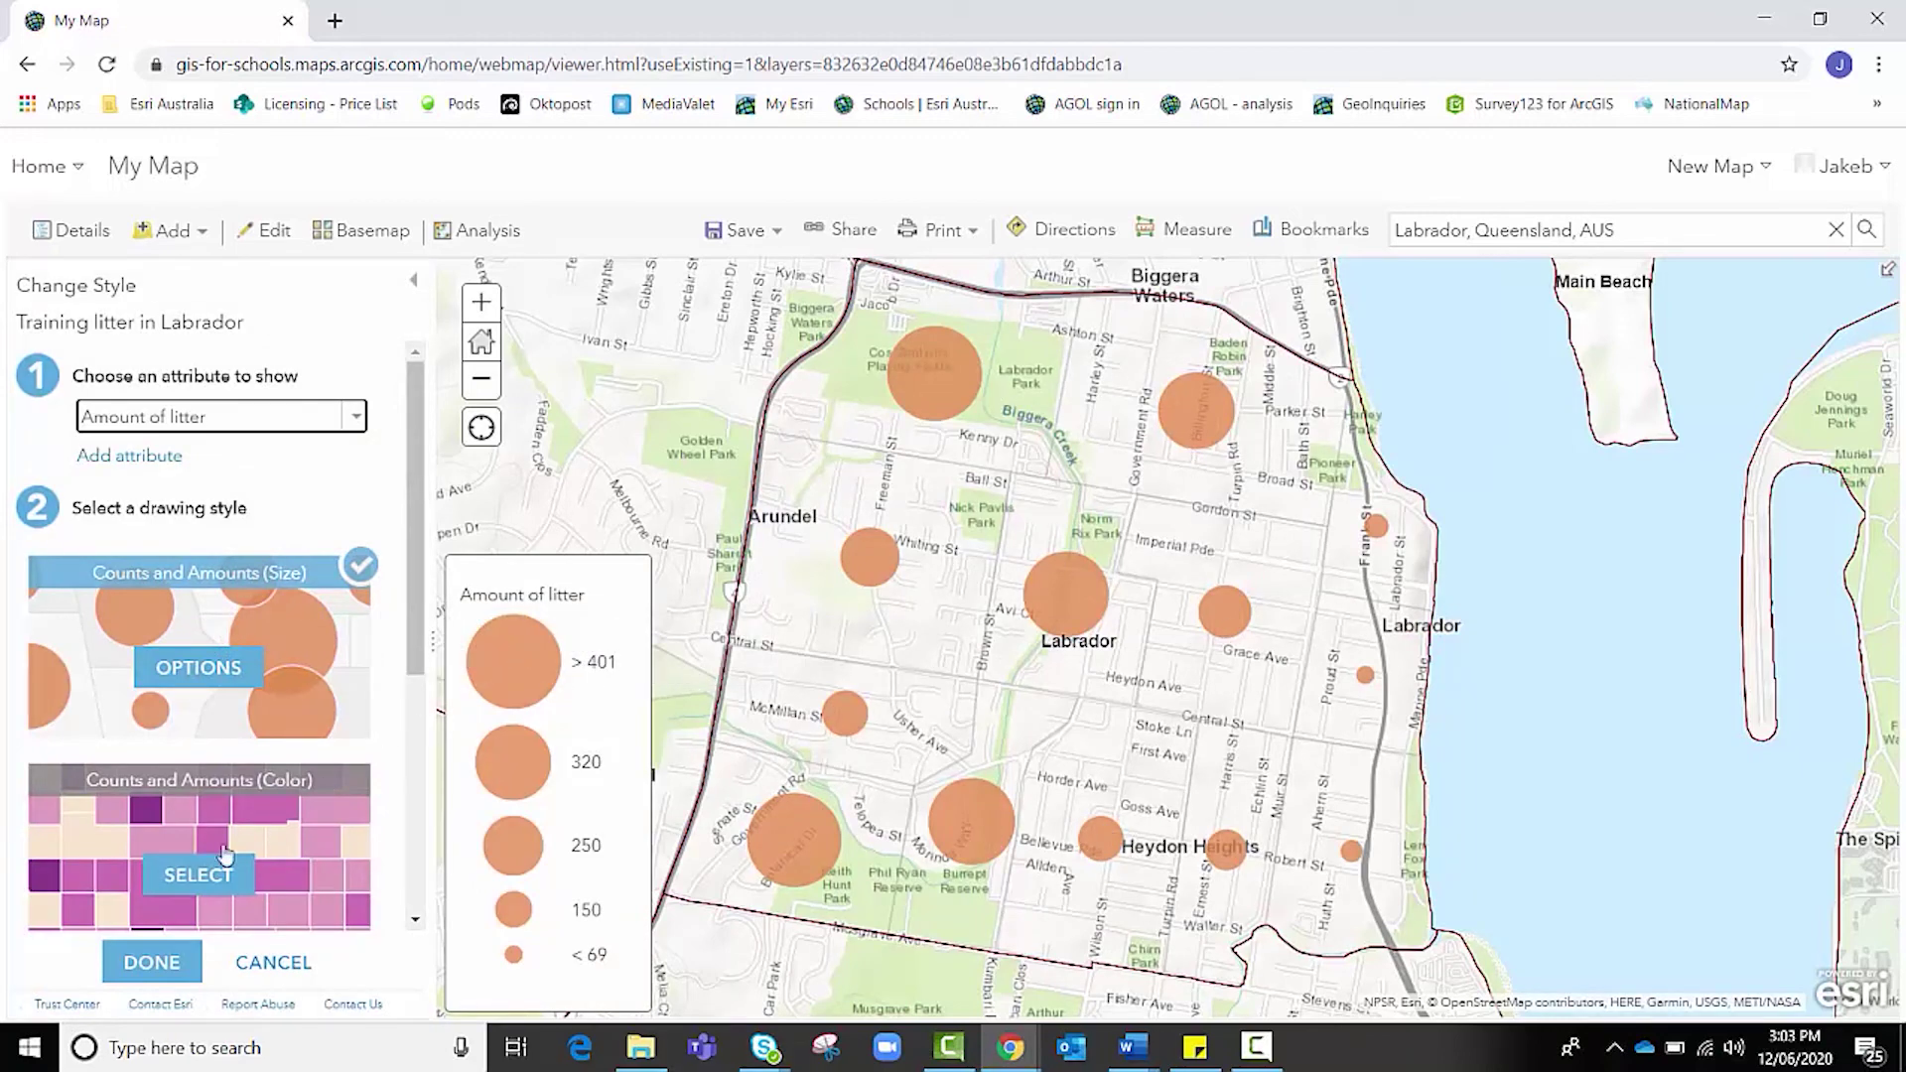
pyautogui.scroll(-1, 134, 794)
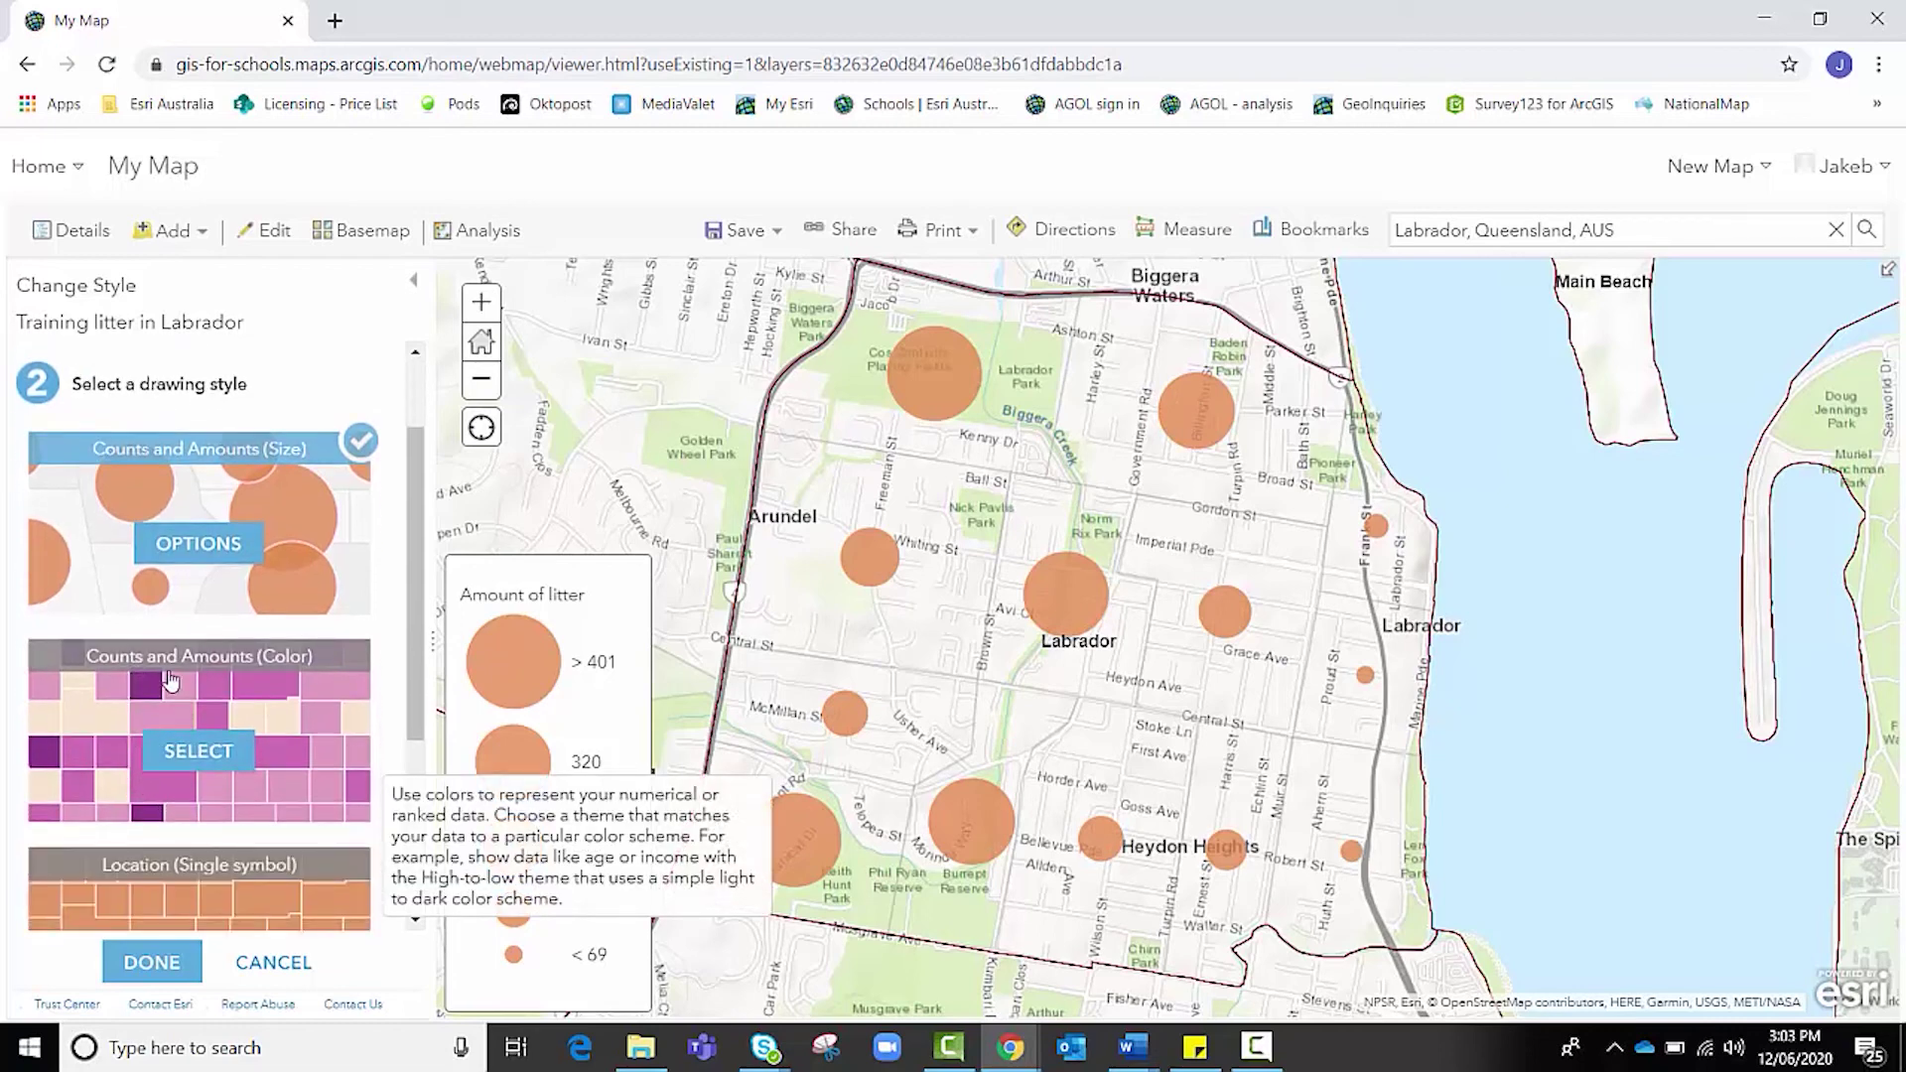
# Switch to Counts and Amounts (Color) and classify Amount of litter into 4 Natural Breaks classes.
pyautogui.click(211, 760)
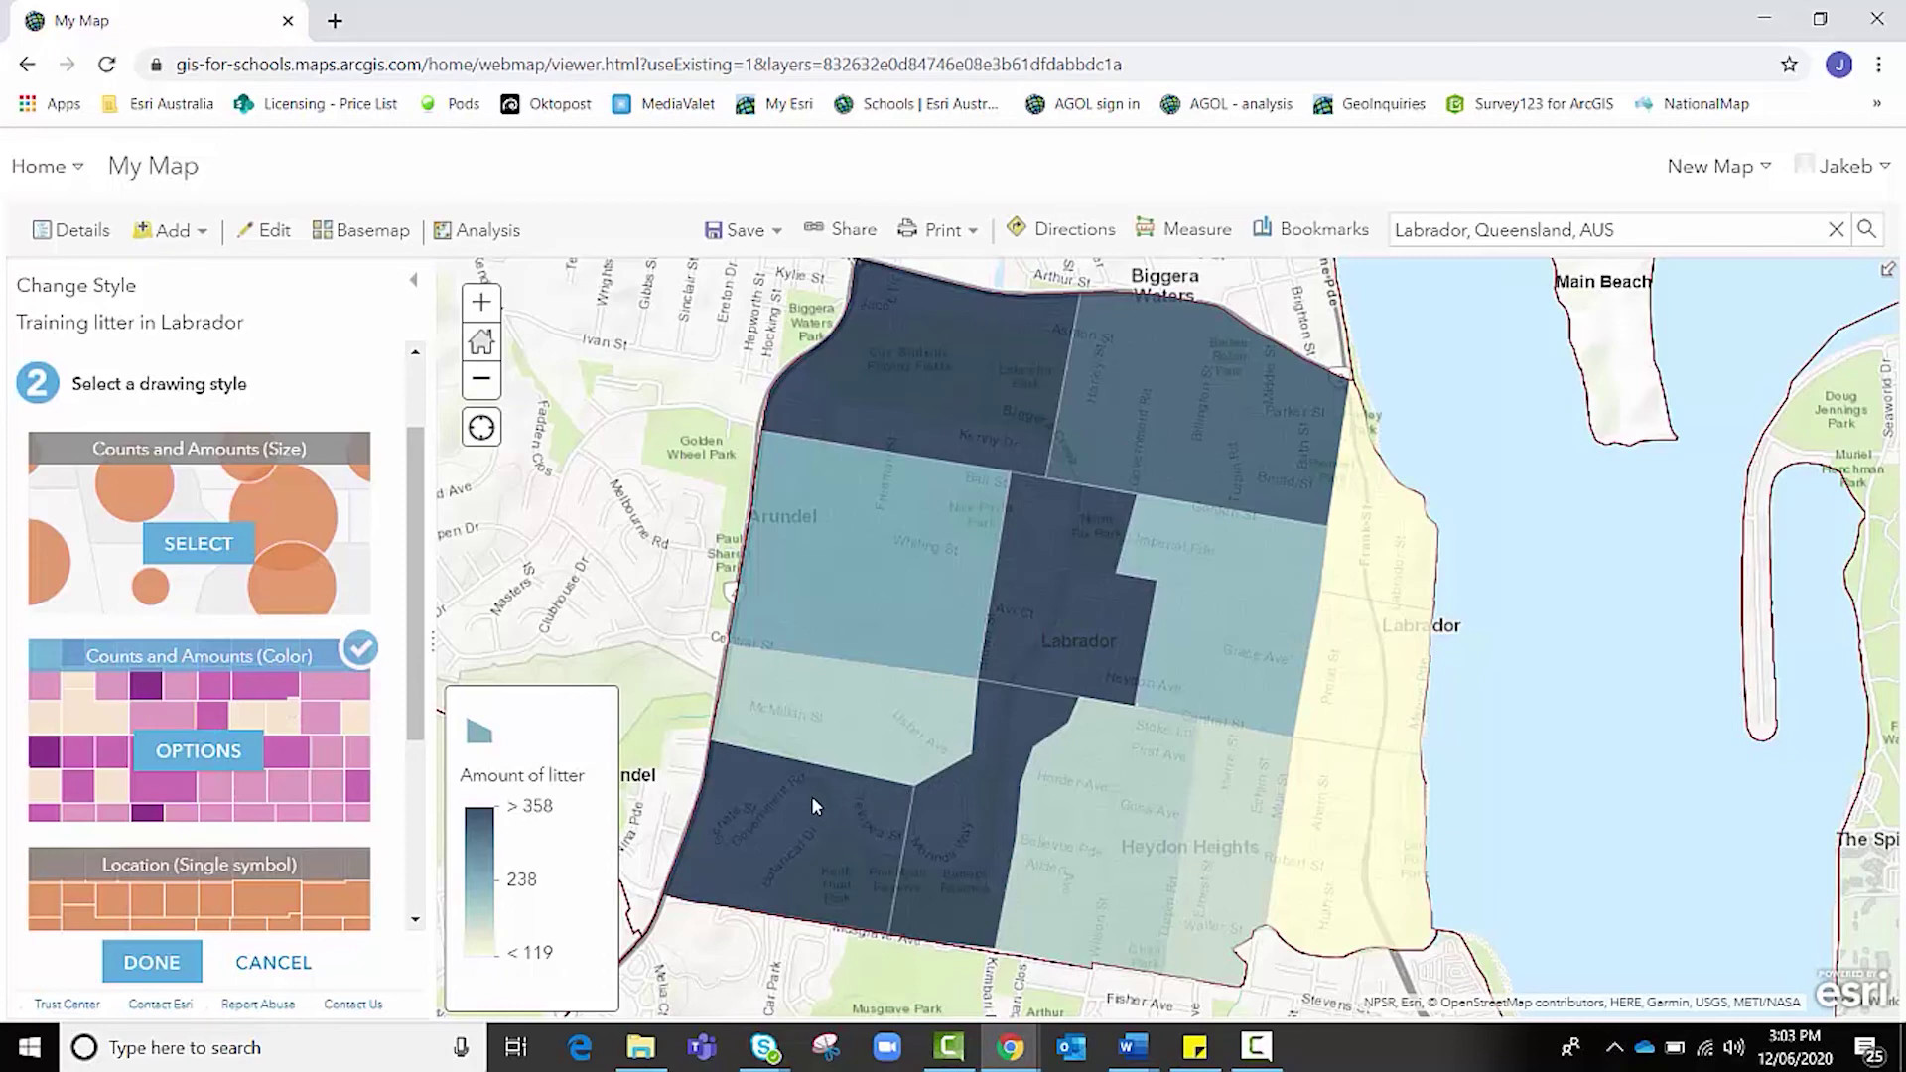
pyautogui.click(195, 752)
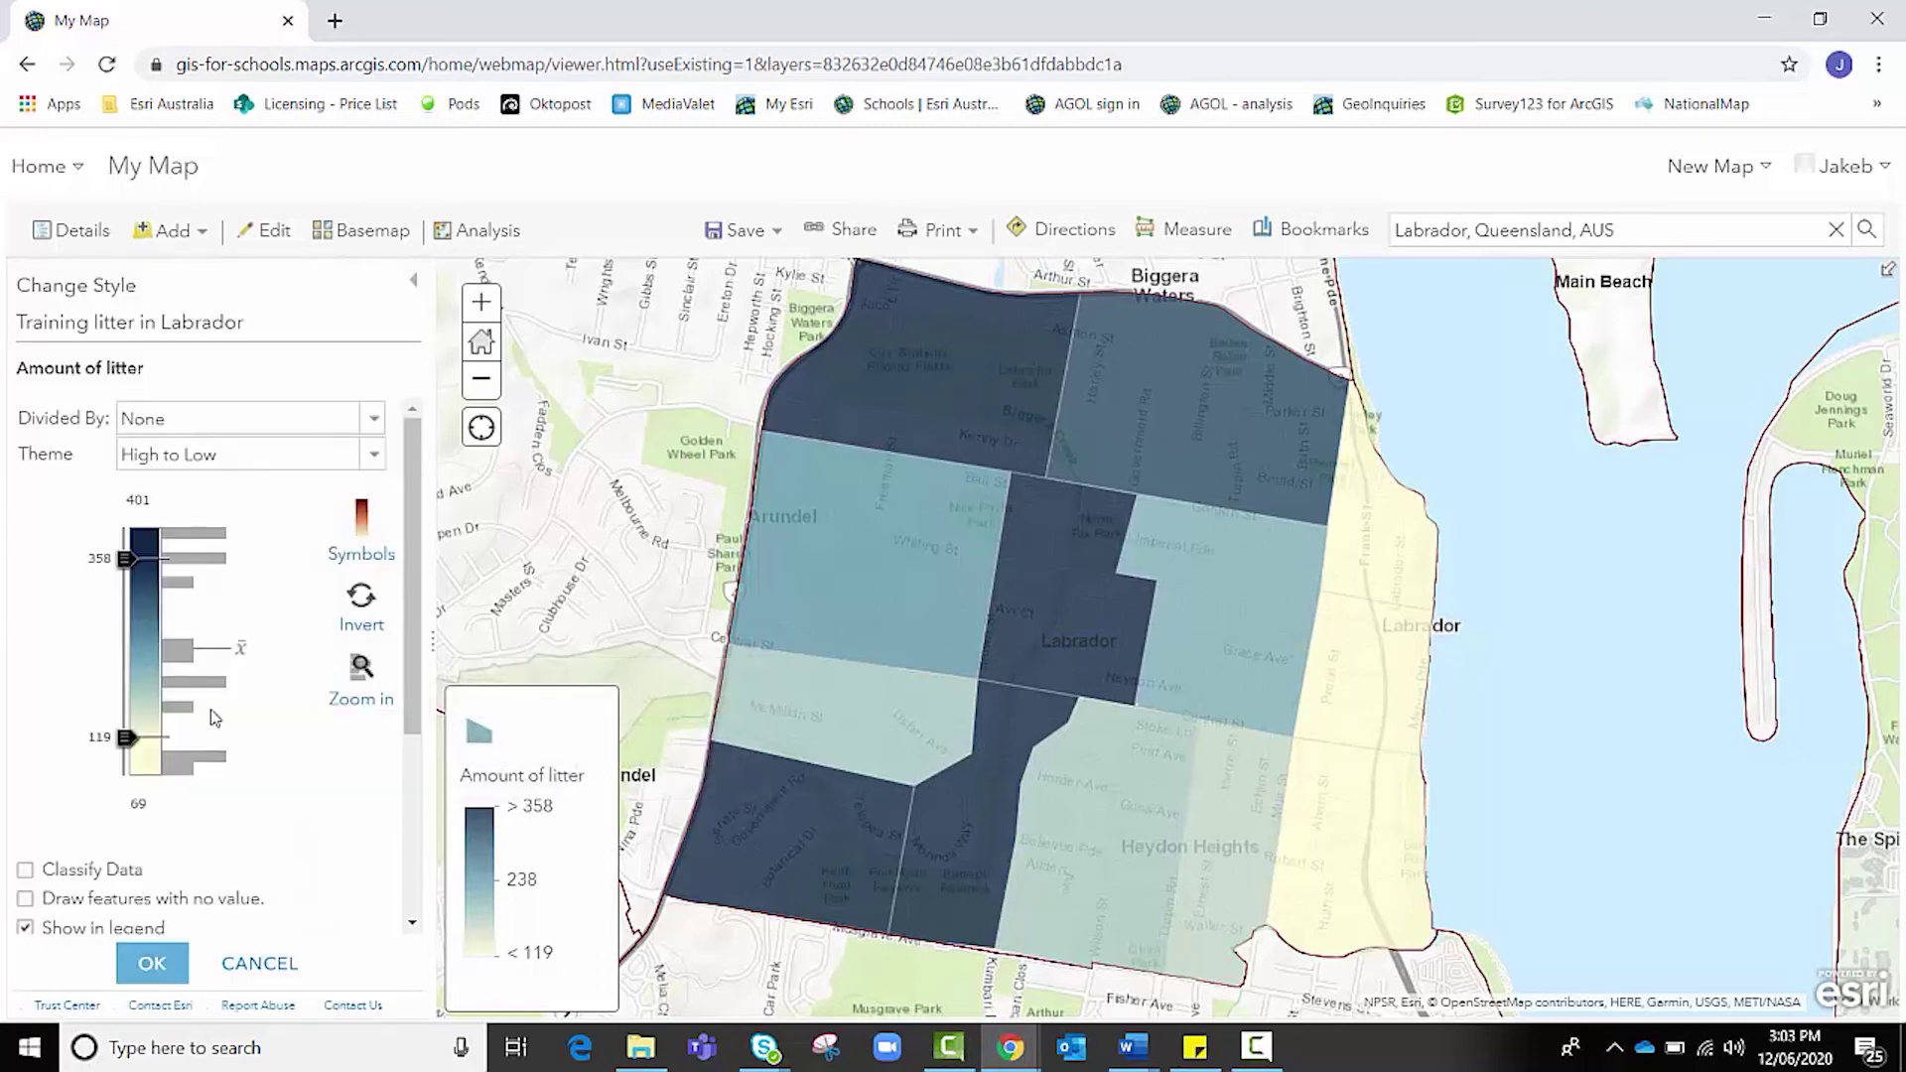
pyautogui.scroll(-1, 154, 799)
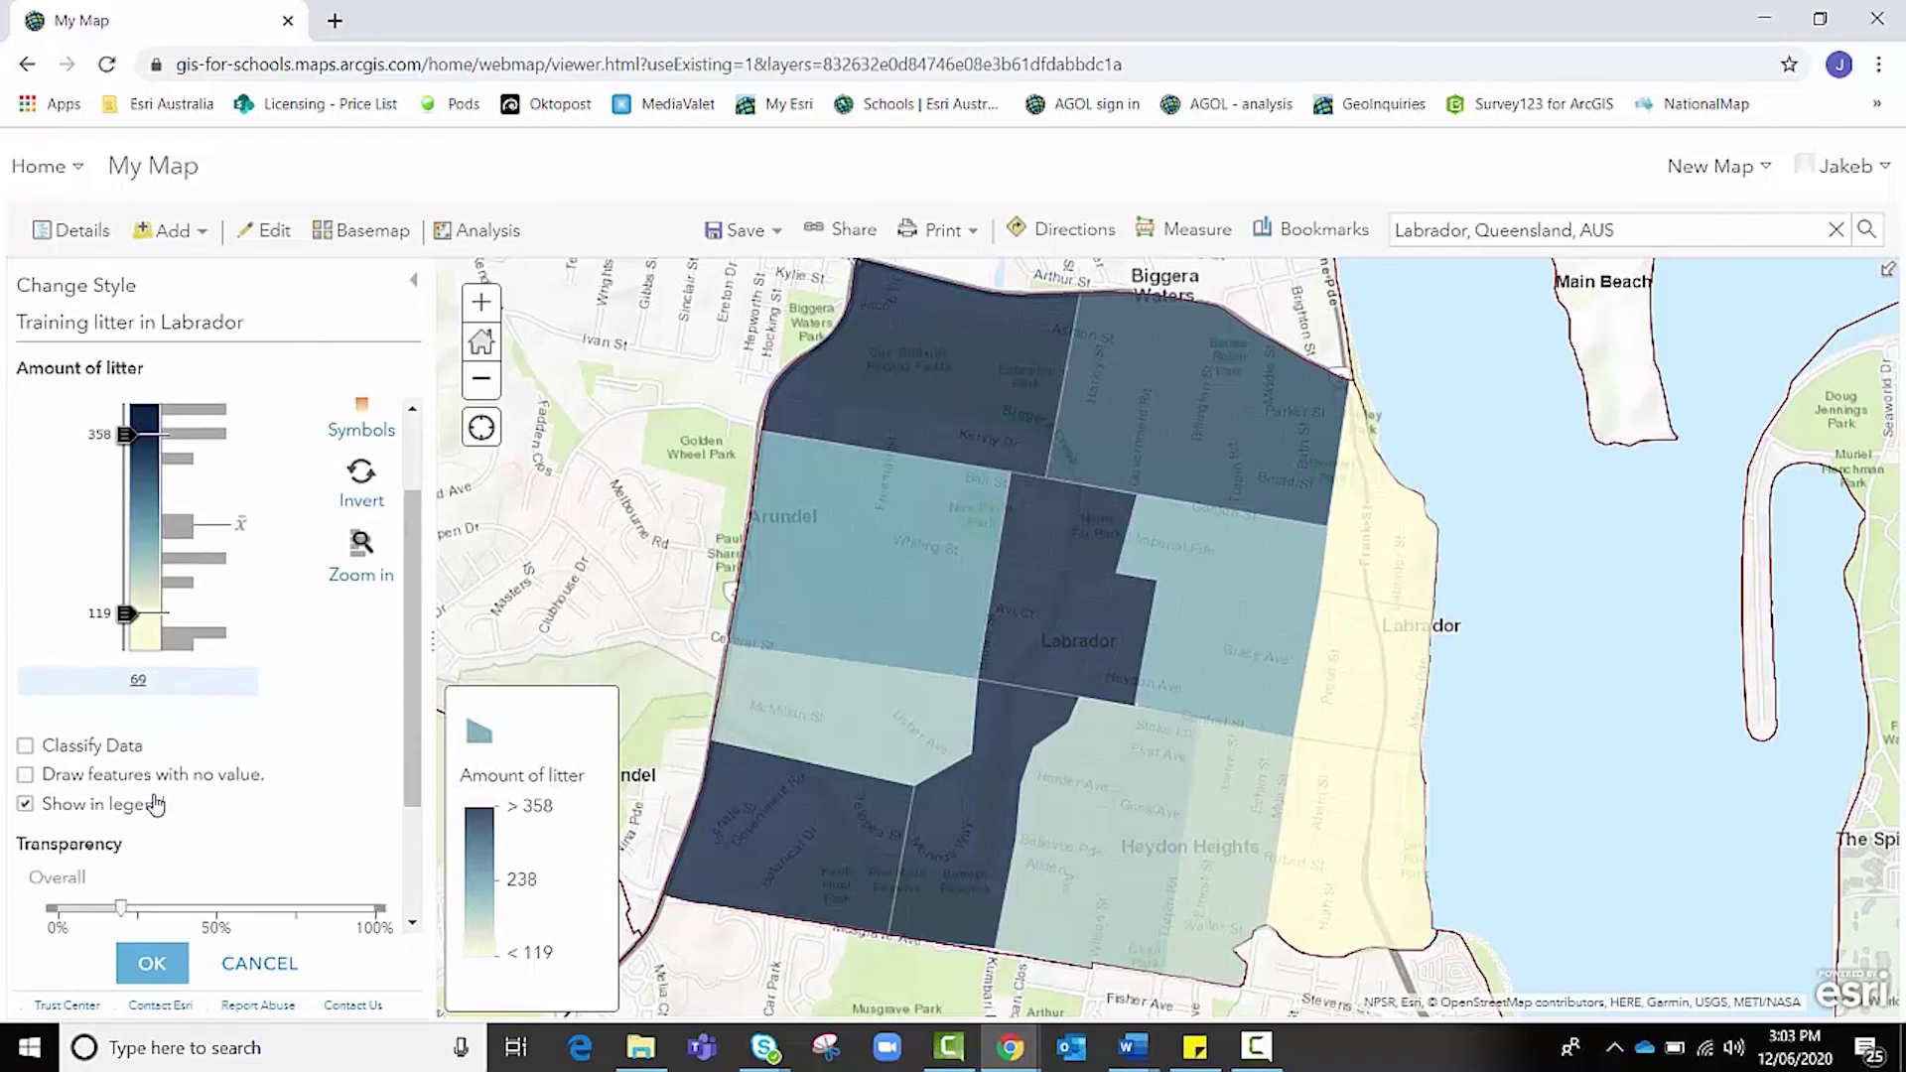
pyautogui.click(26, 745)
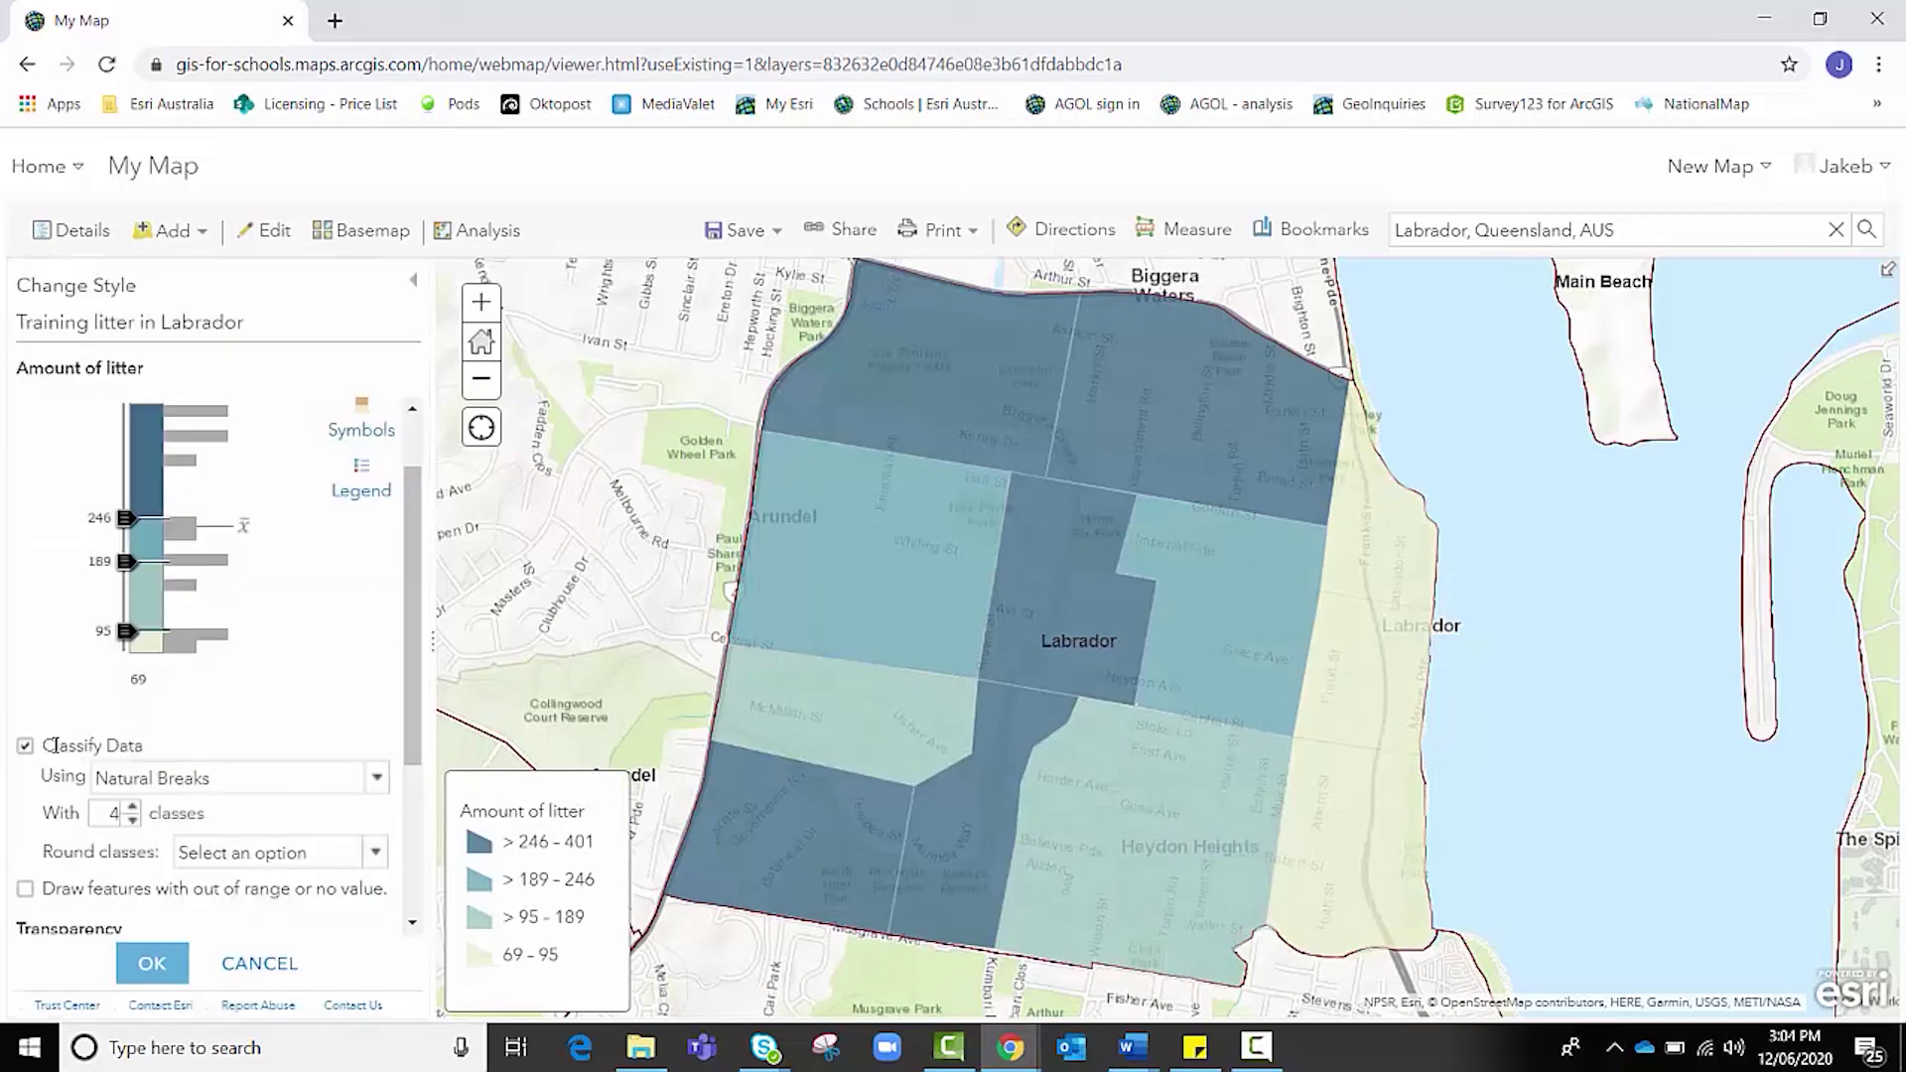
pyautogui.click(132, 807)
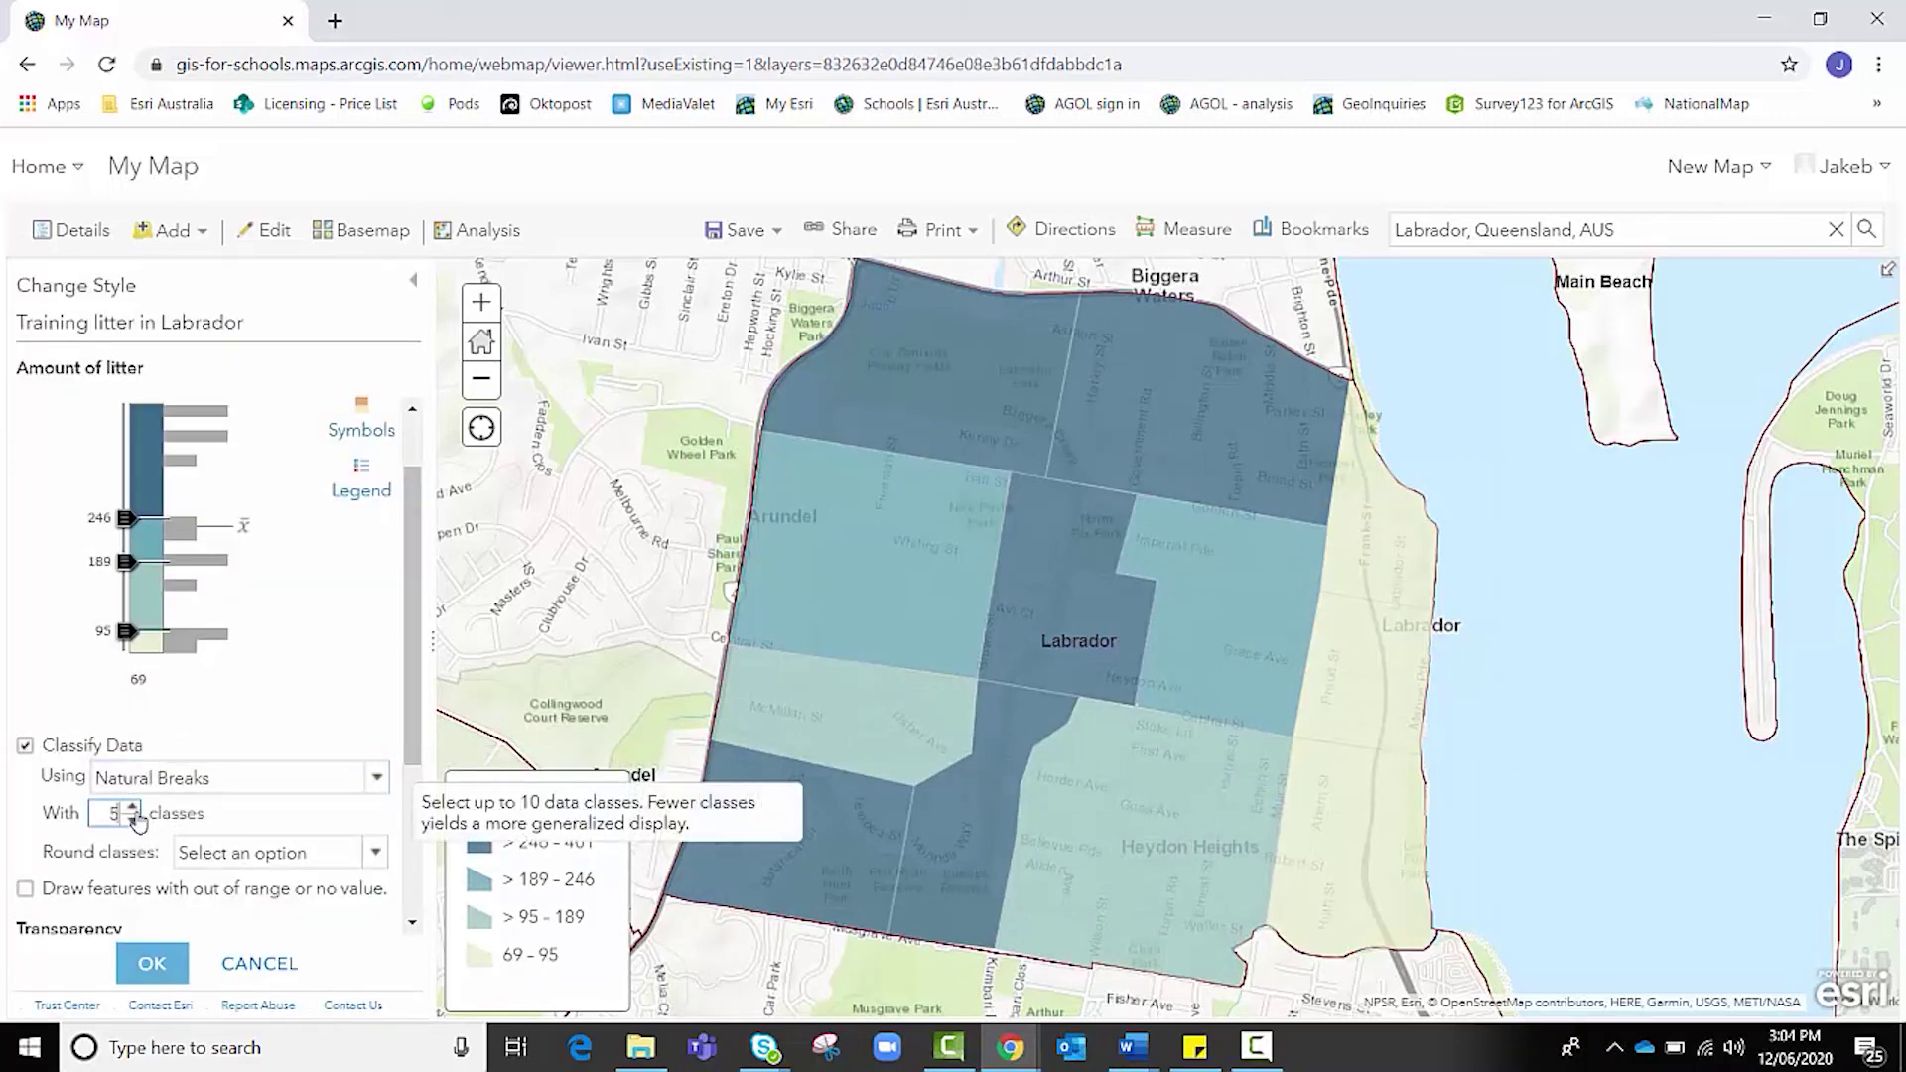
pyautogui.click(133, 821)
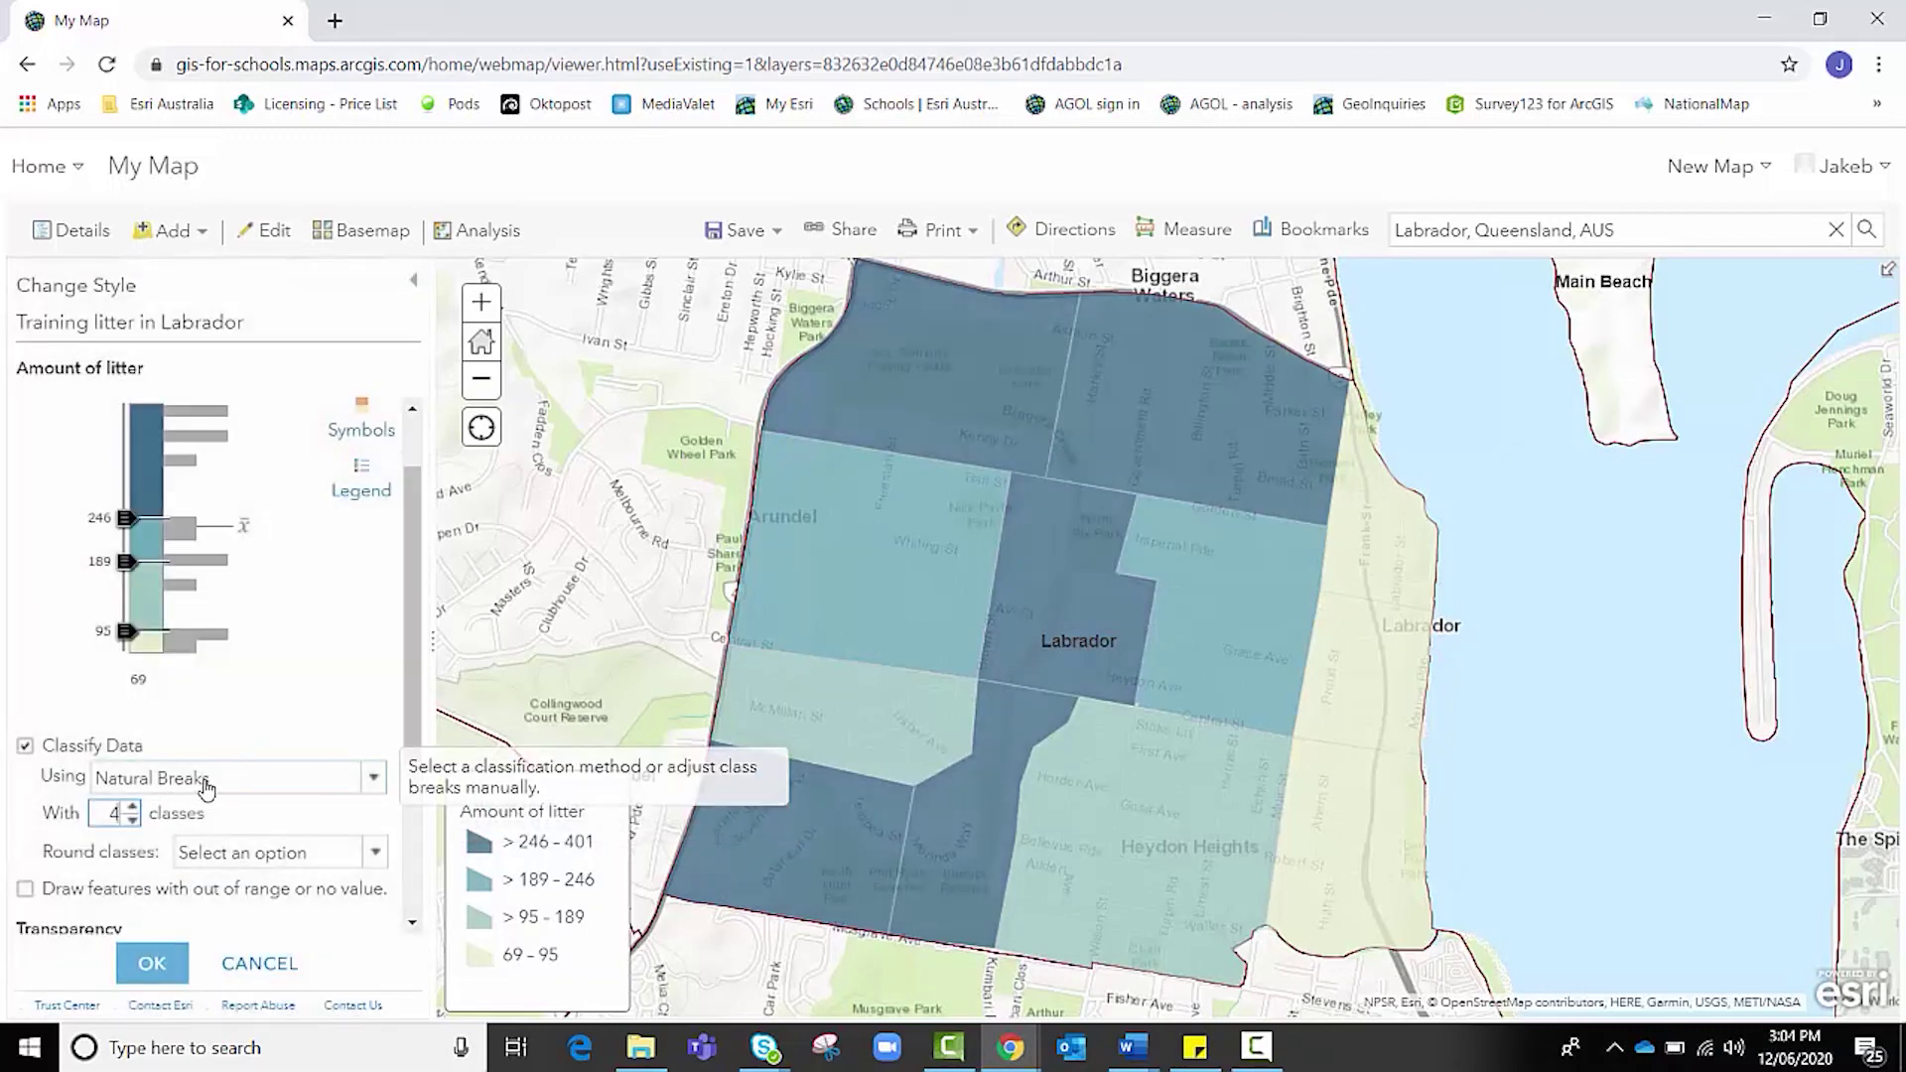
pyautogui.click(207, 784)
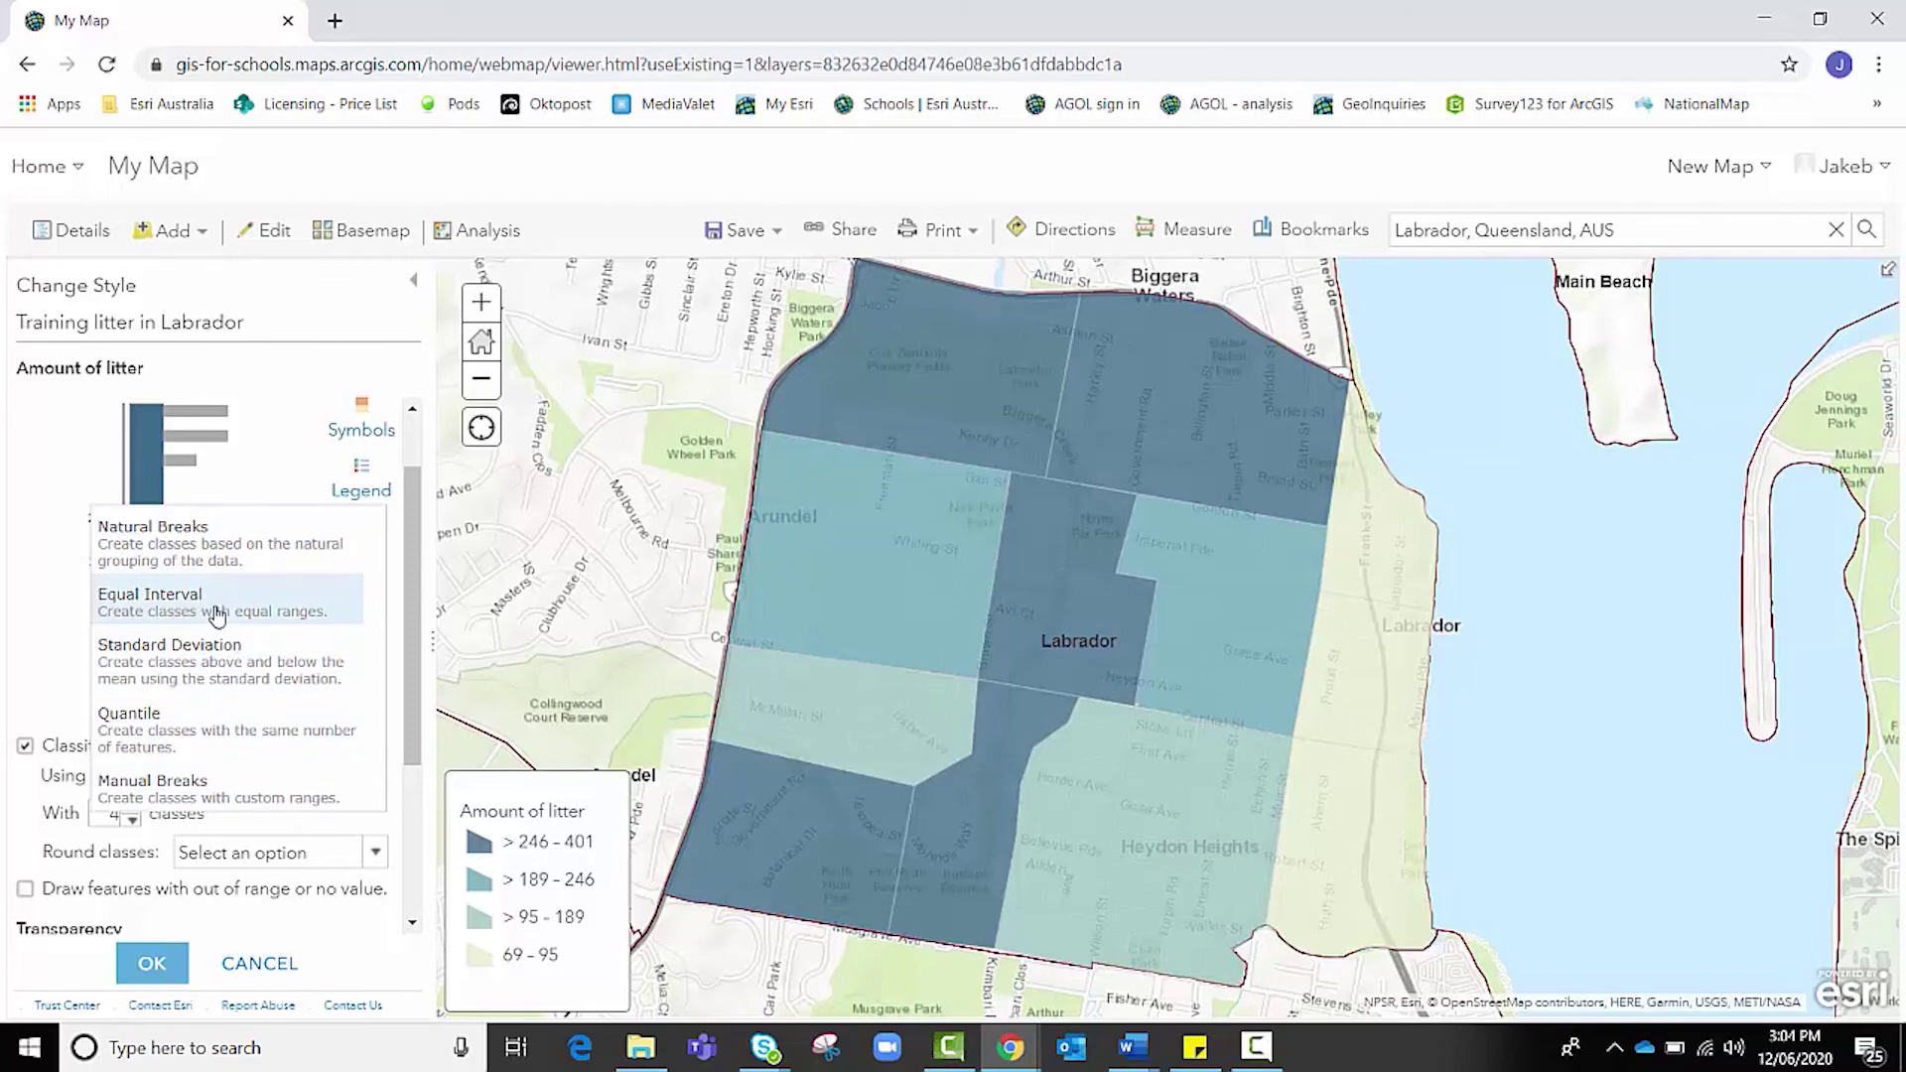
pyautogui.click(68, 720)
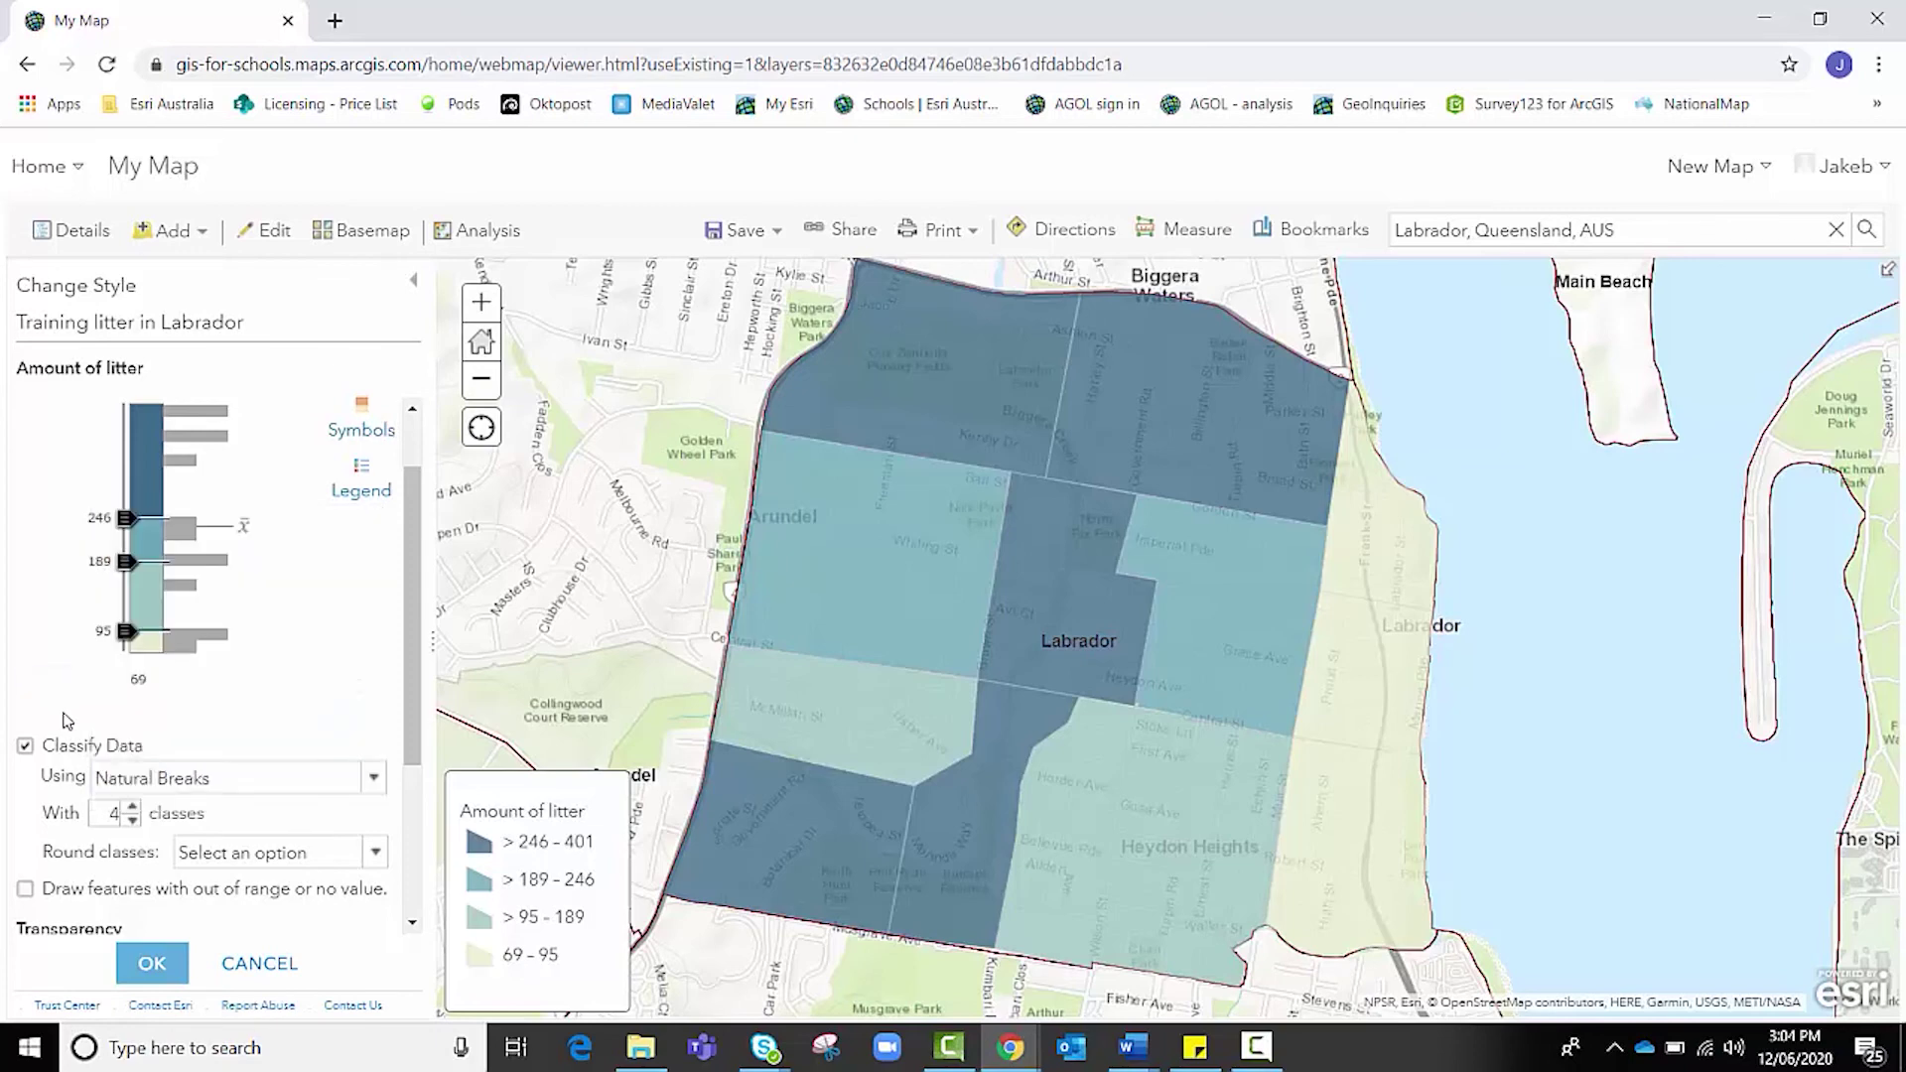
# Recolour the four litter classes with the purple-to-beige ramp and apply the style.
pyautogui.click(358, 435)
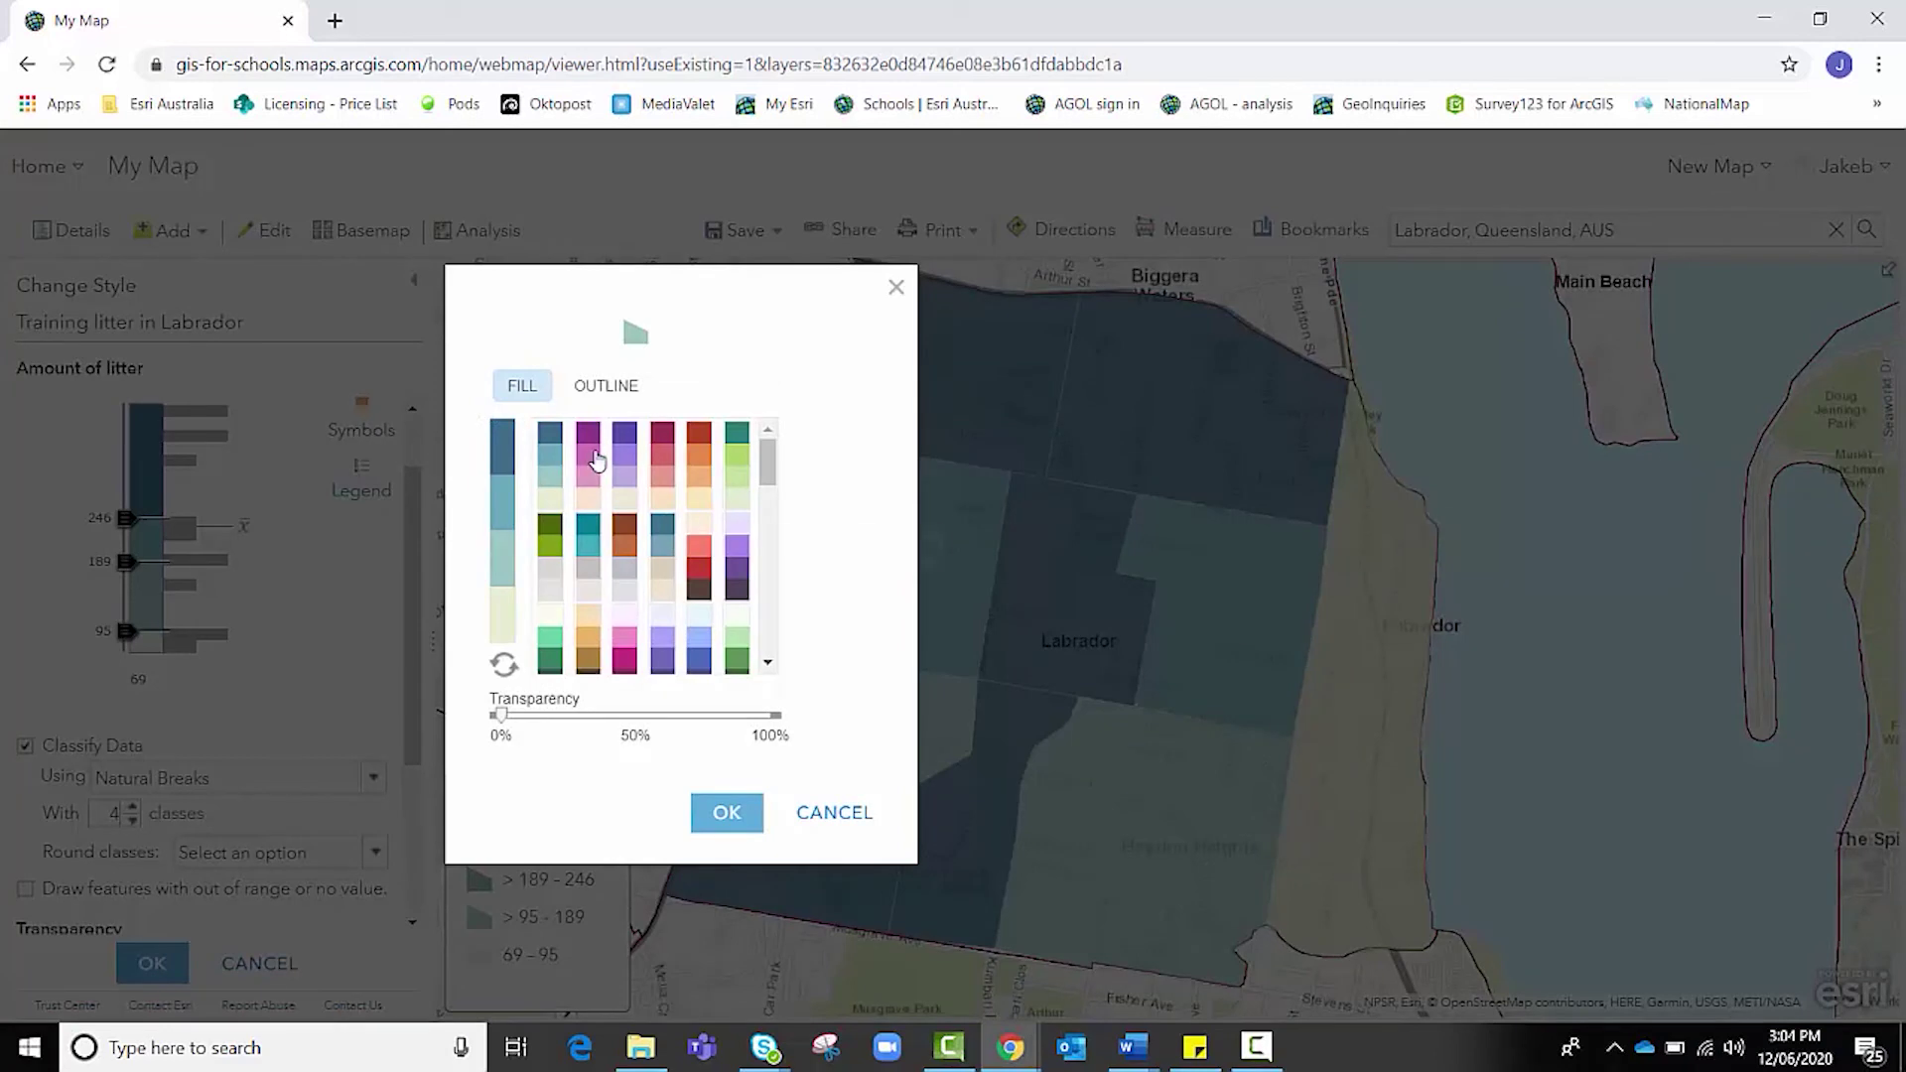
pyautogui.click(596, 460)
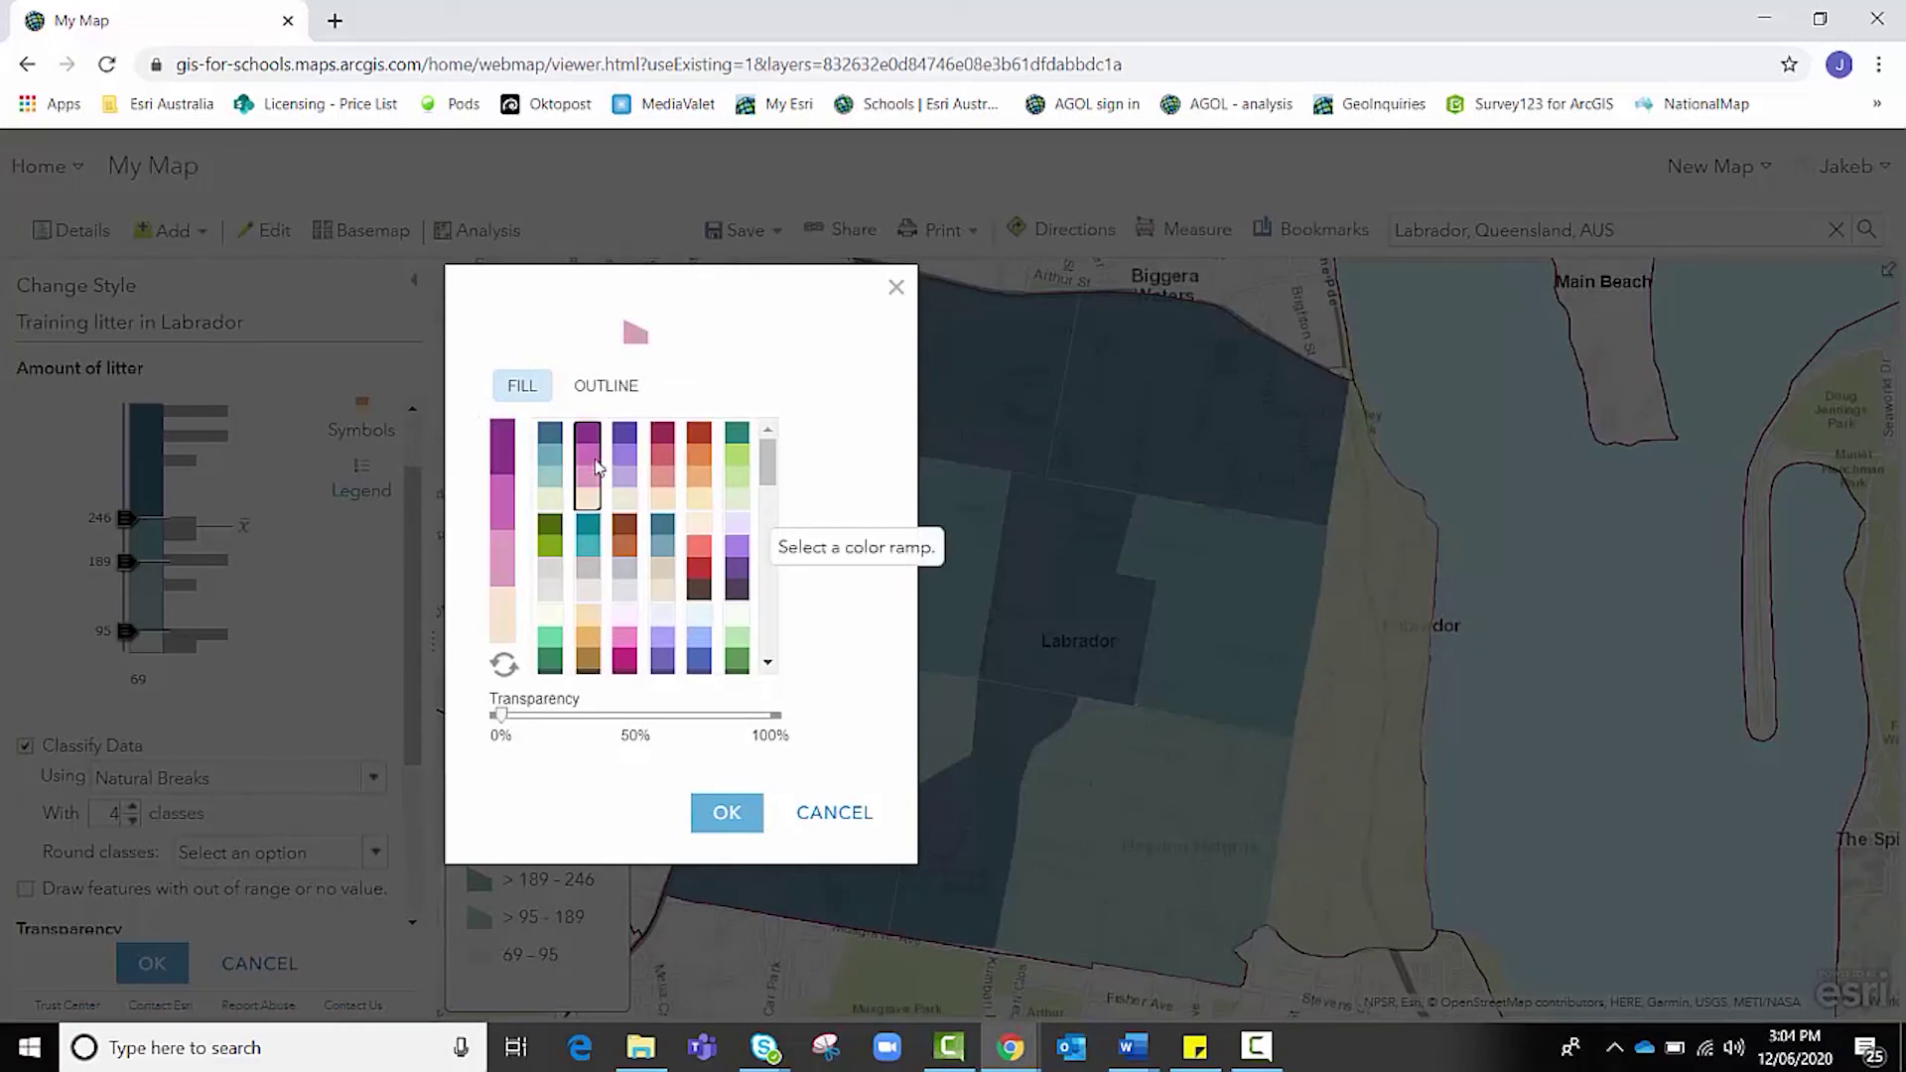
pyautogui.click(665, 493)
pyautogui.click(715, 832)
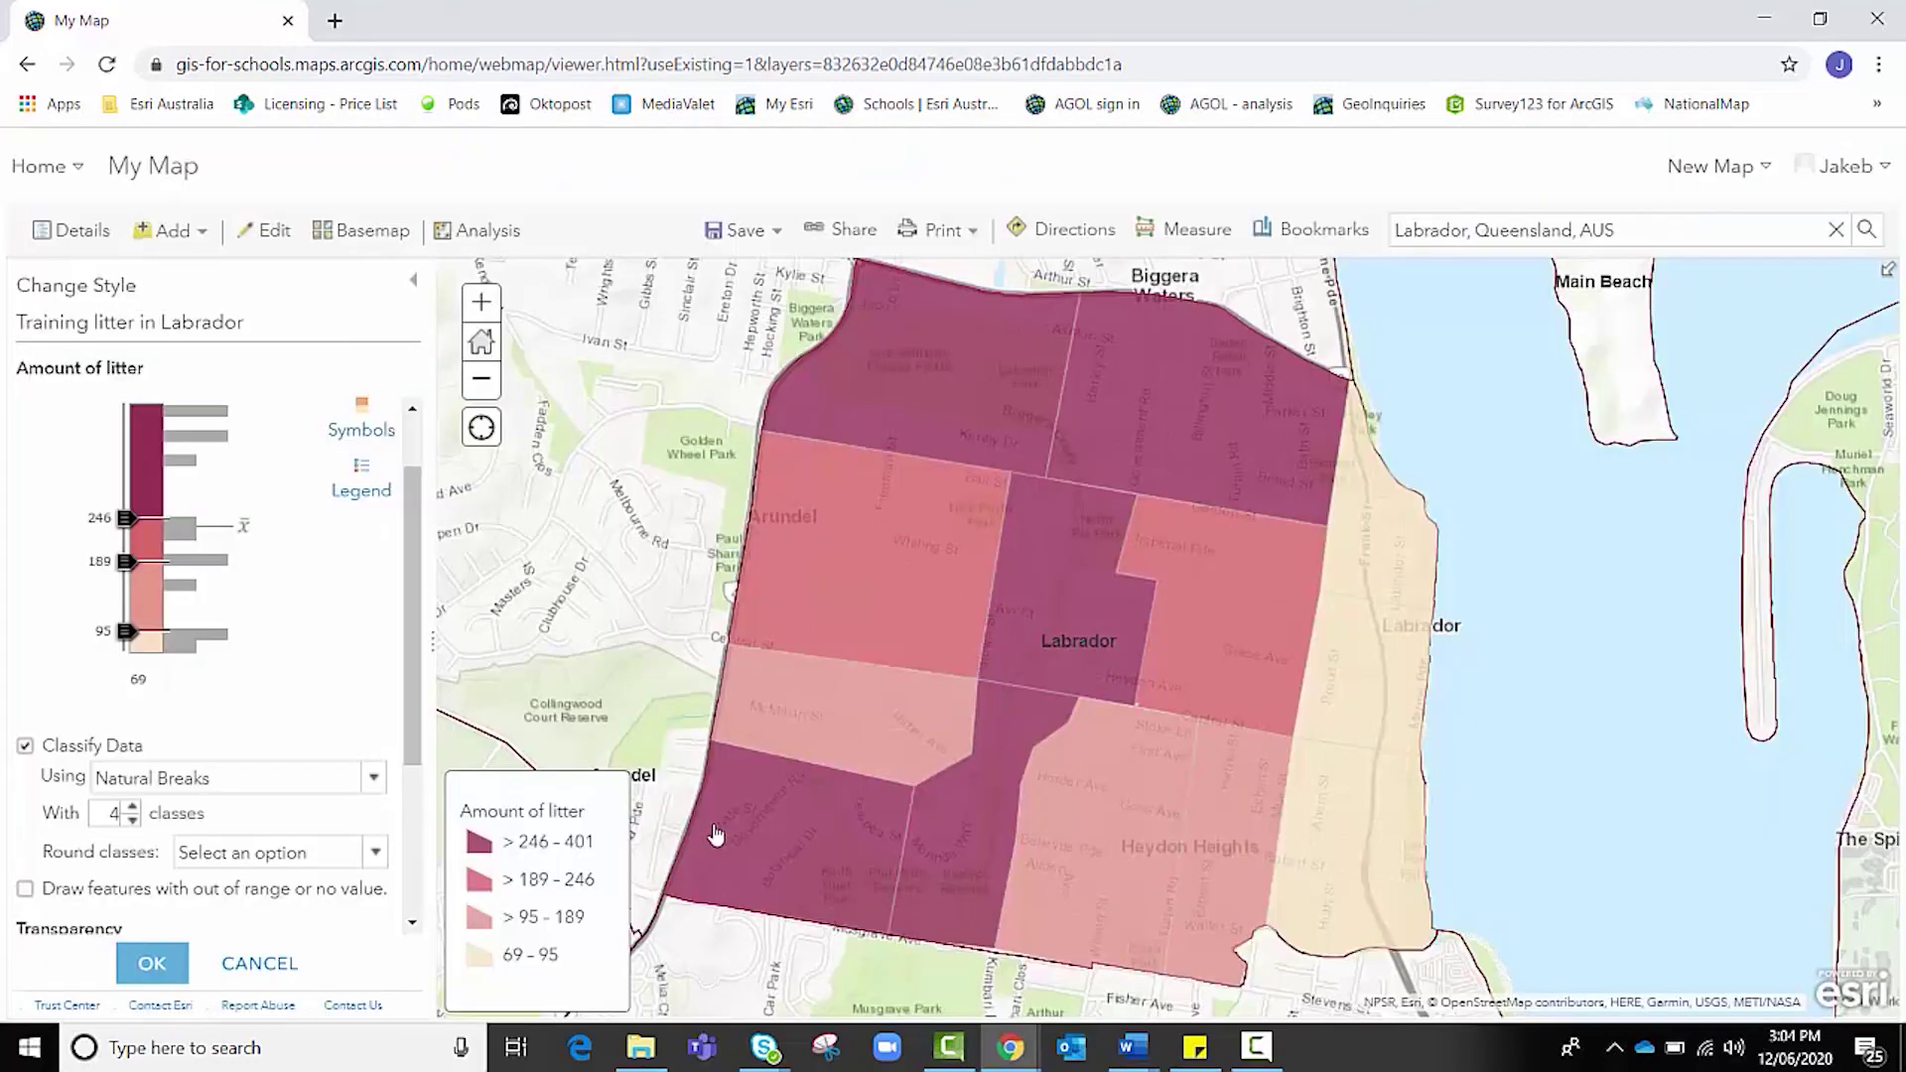
pyautogui.click(350, 480)
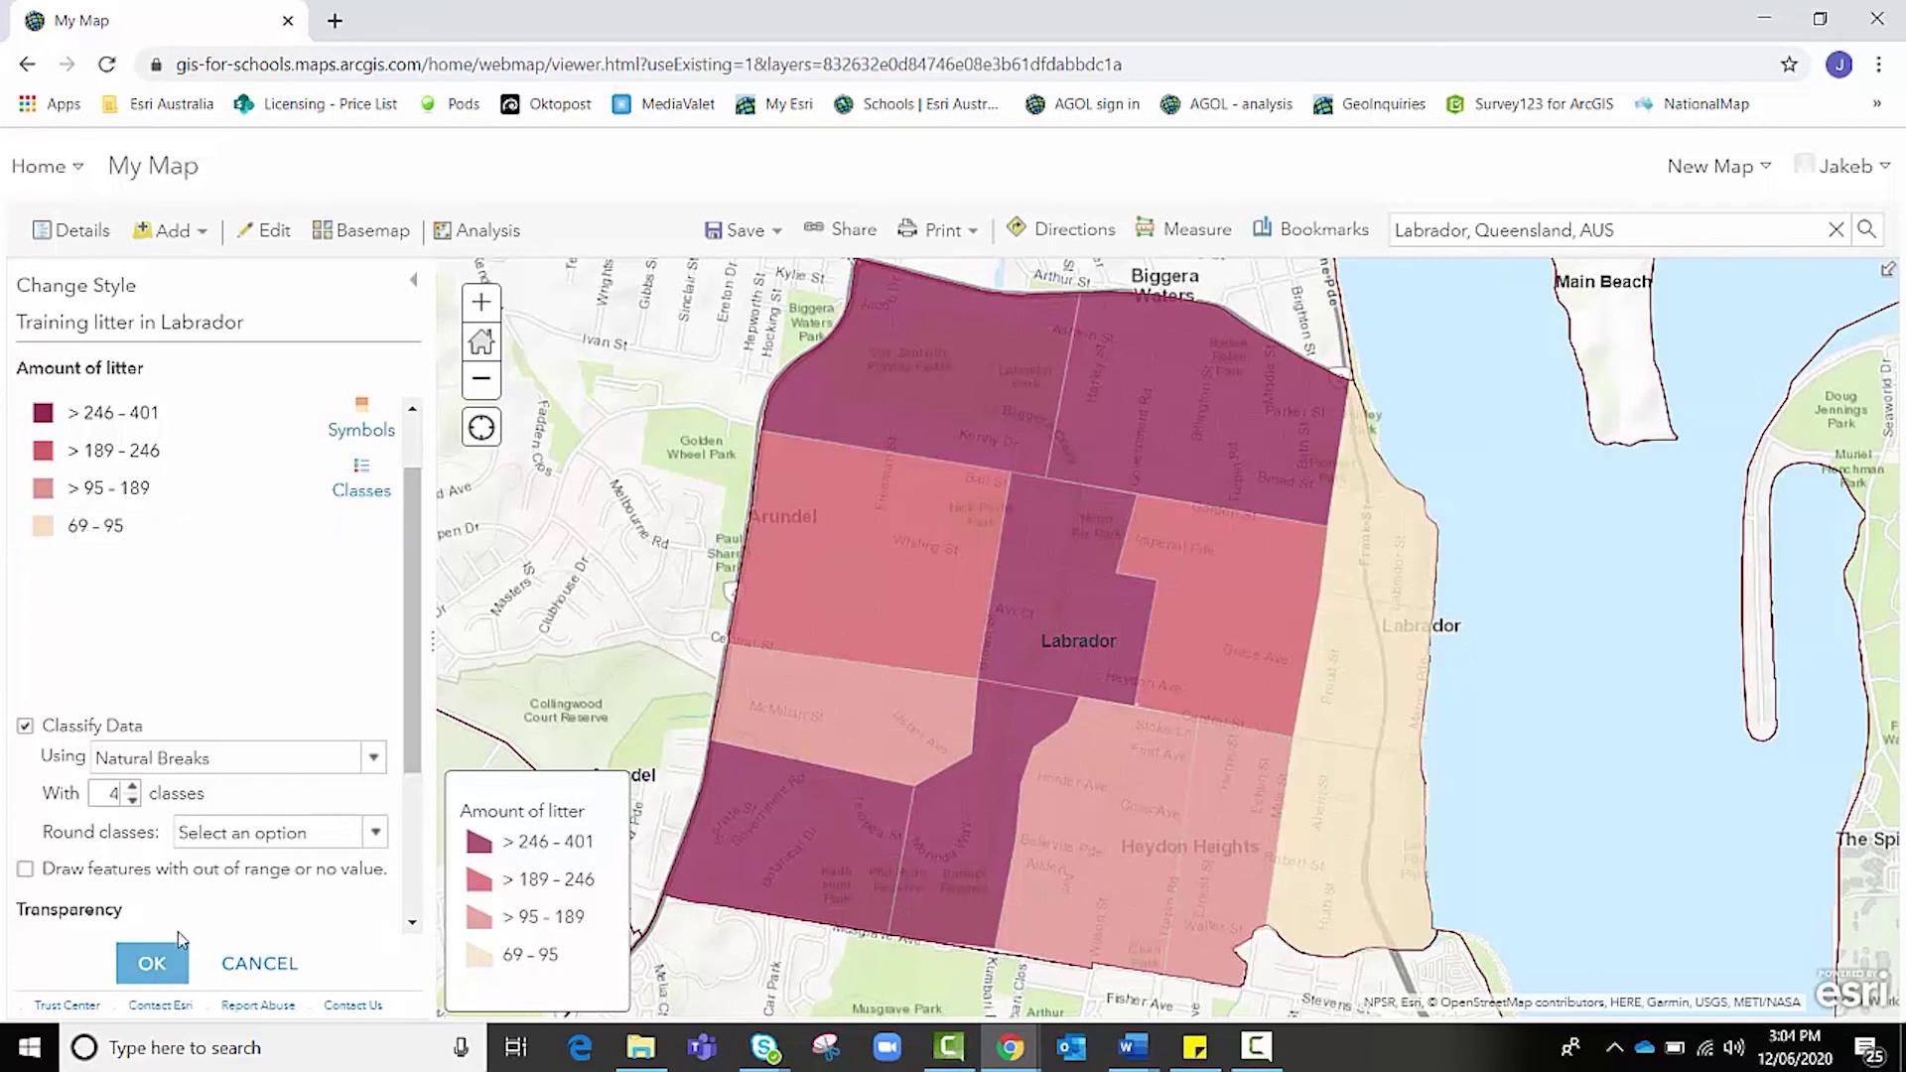
pyautogui.click(157, 959)
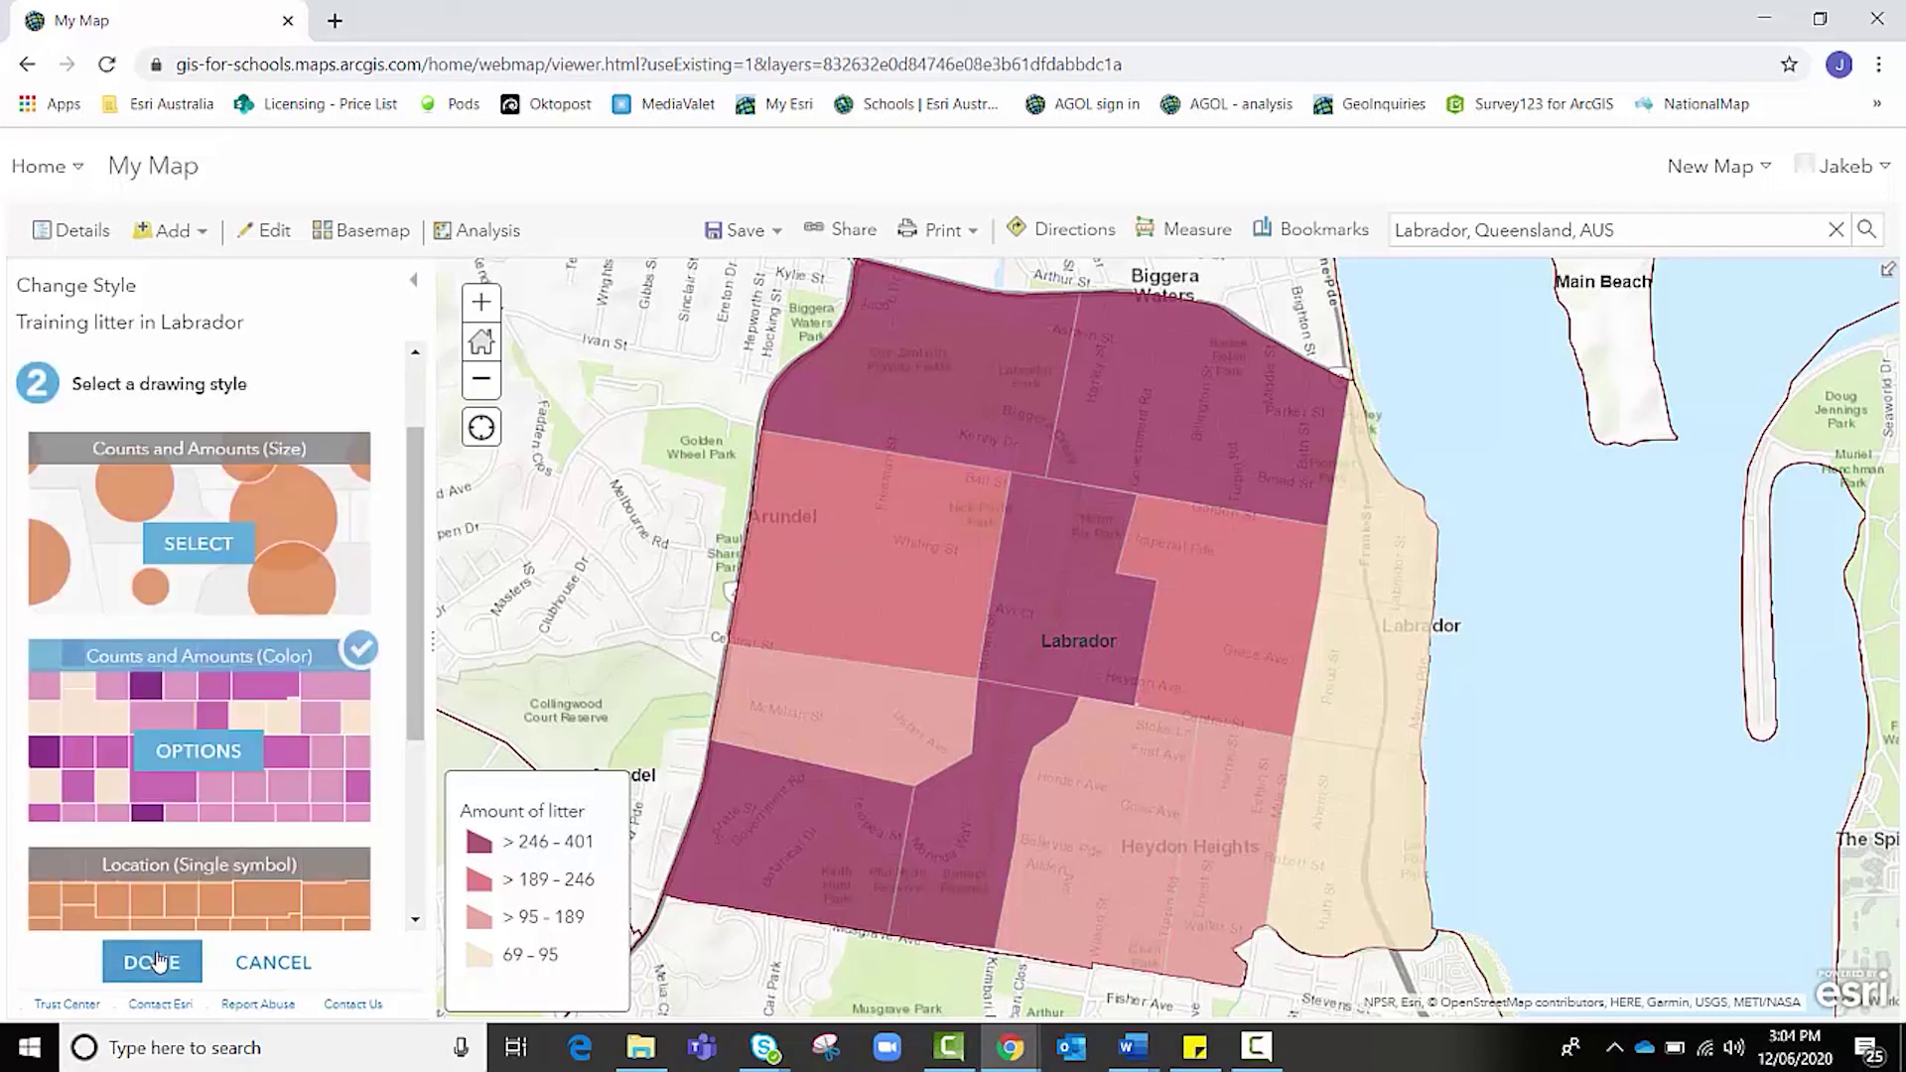
pyautogui.click(154, 959)
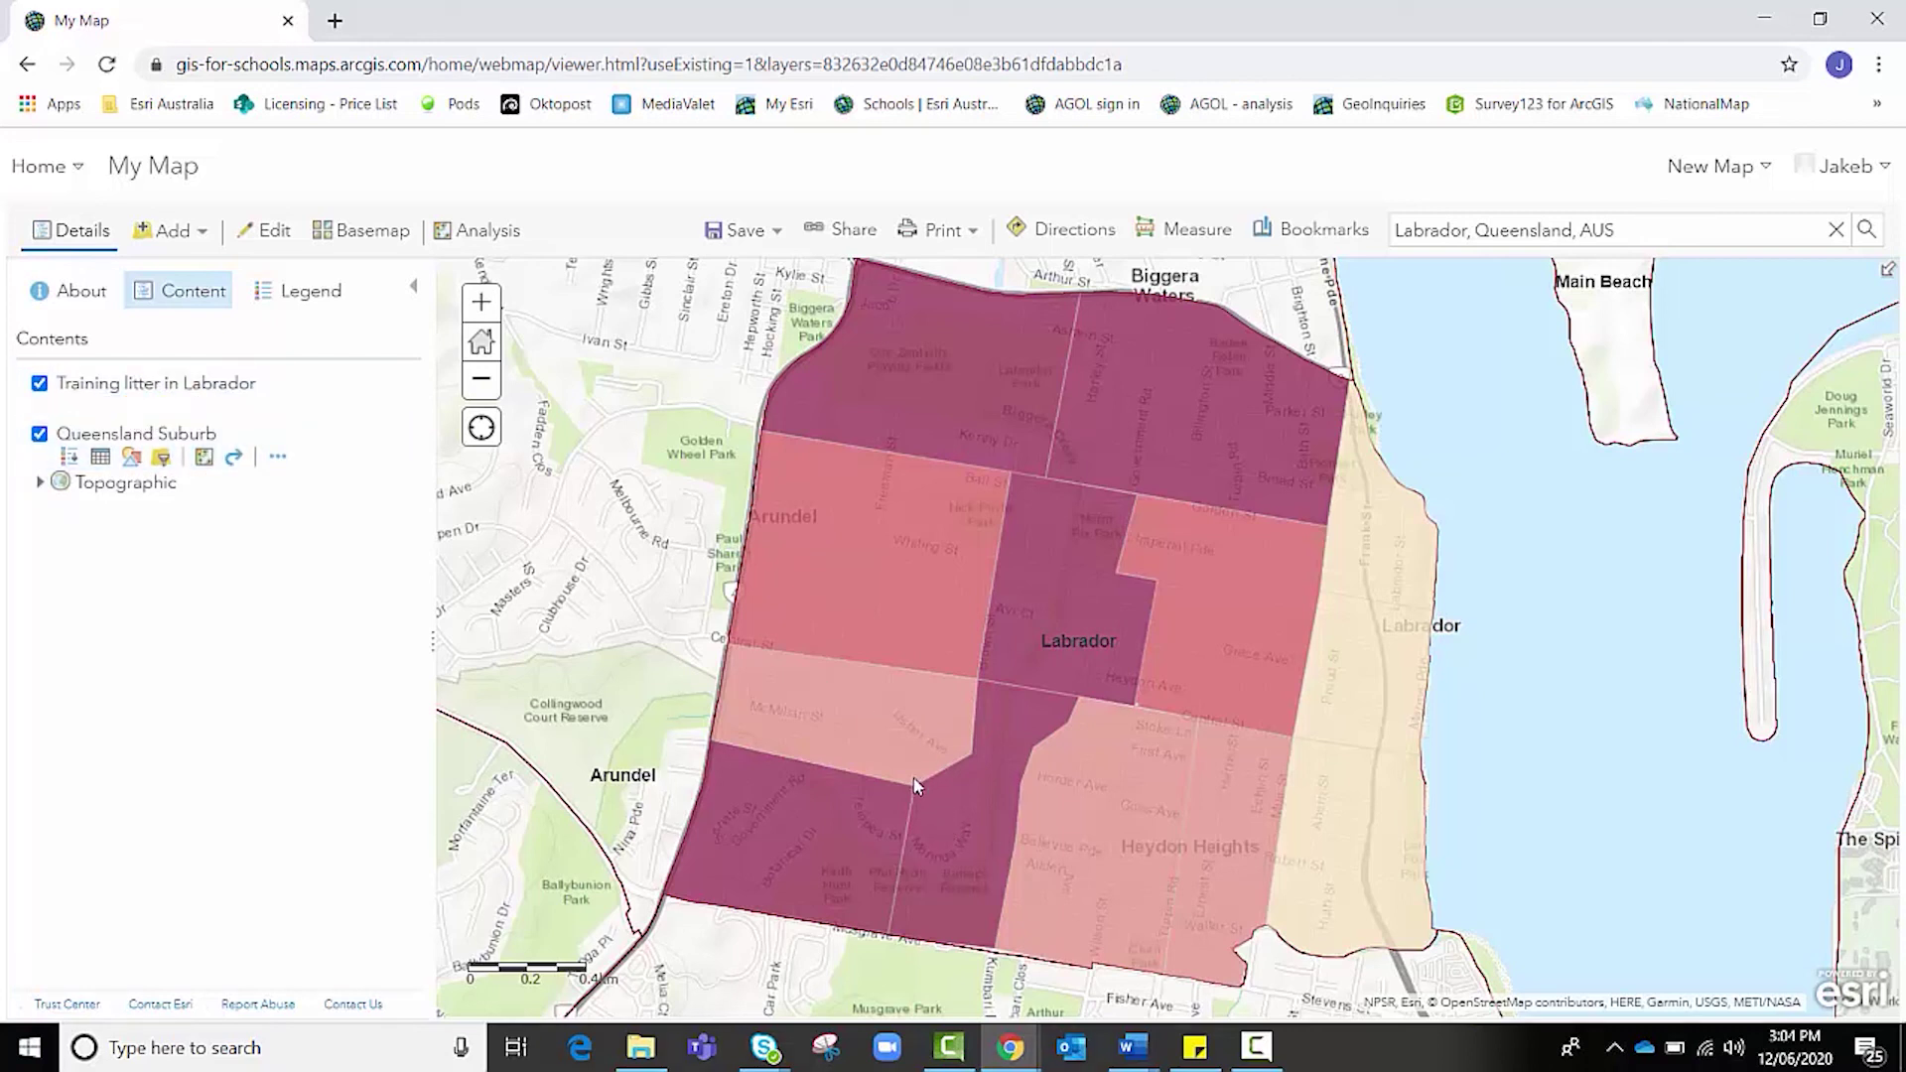
# Check the Amount of litter values of purple and beige polygons, then close the popups.
pyautogui.click(820, 836)
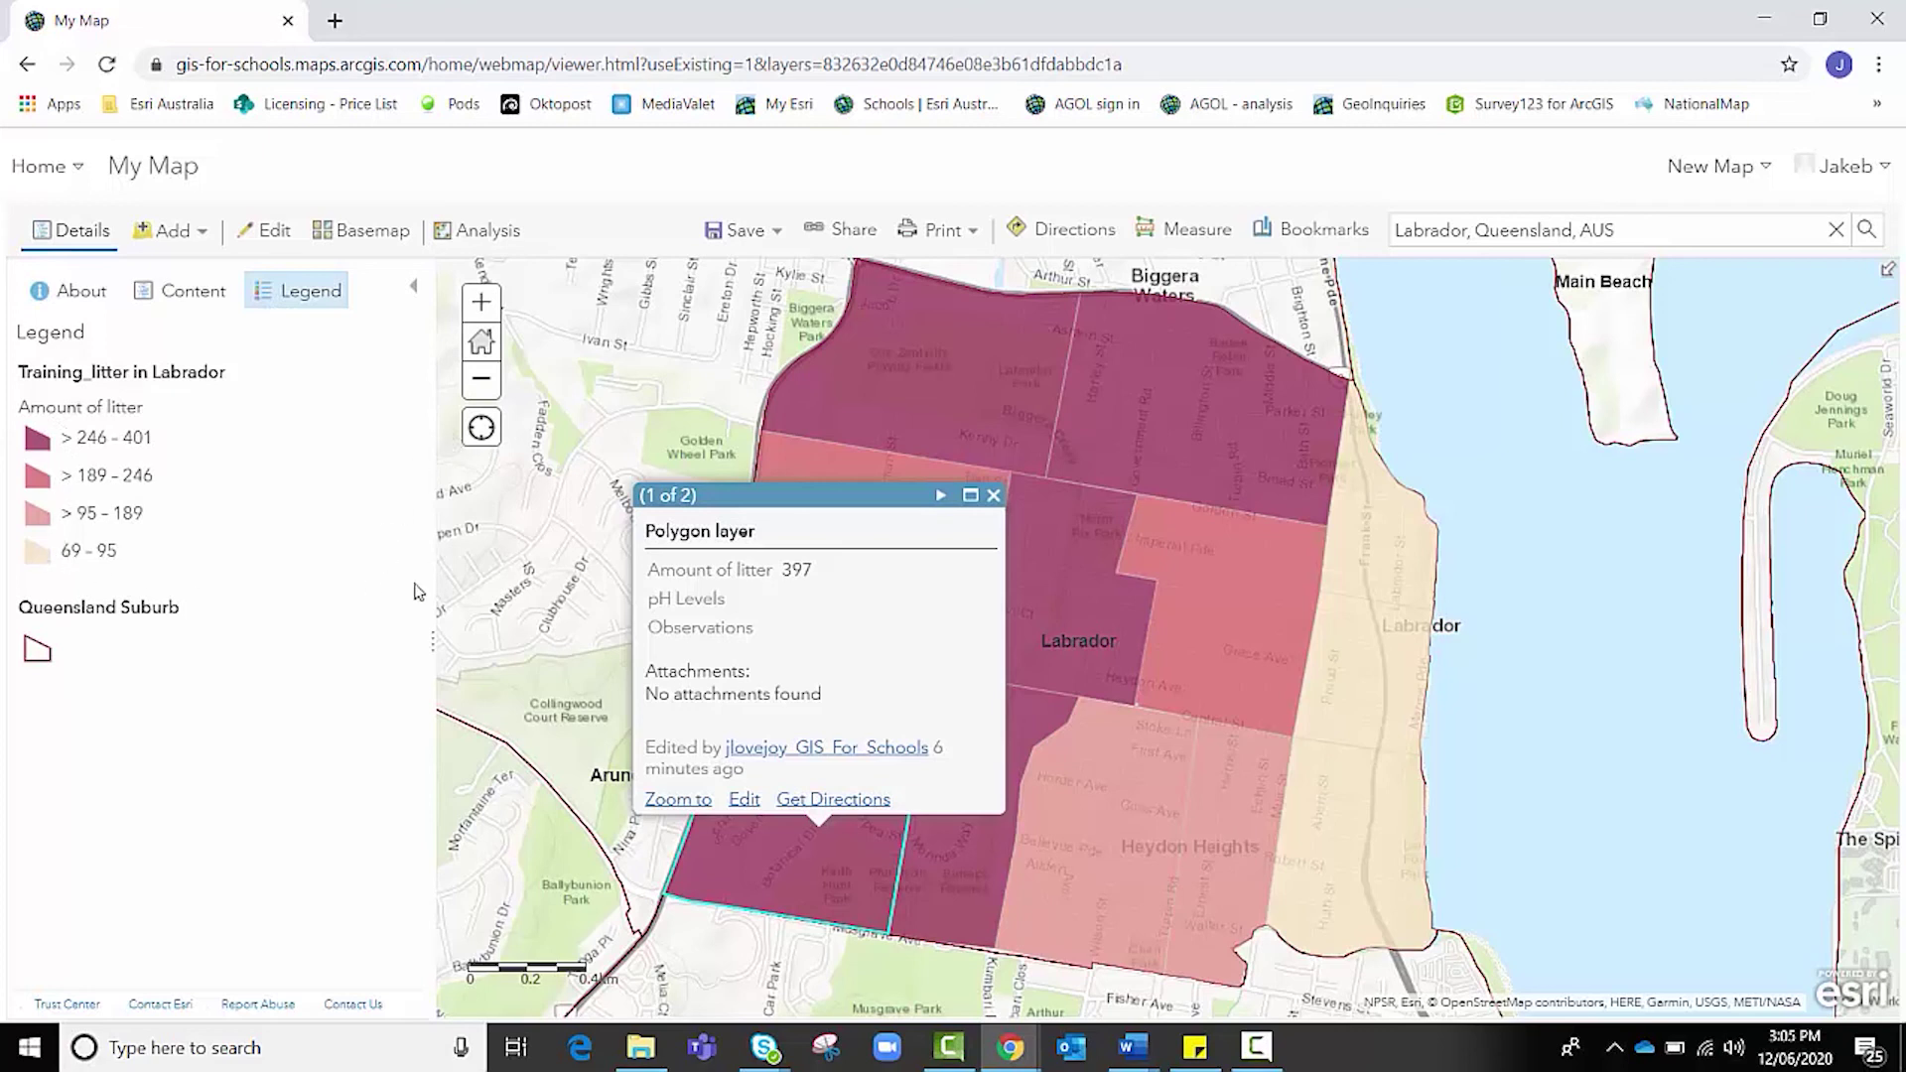
pyautogui.click(993, 494)
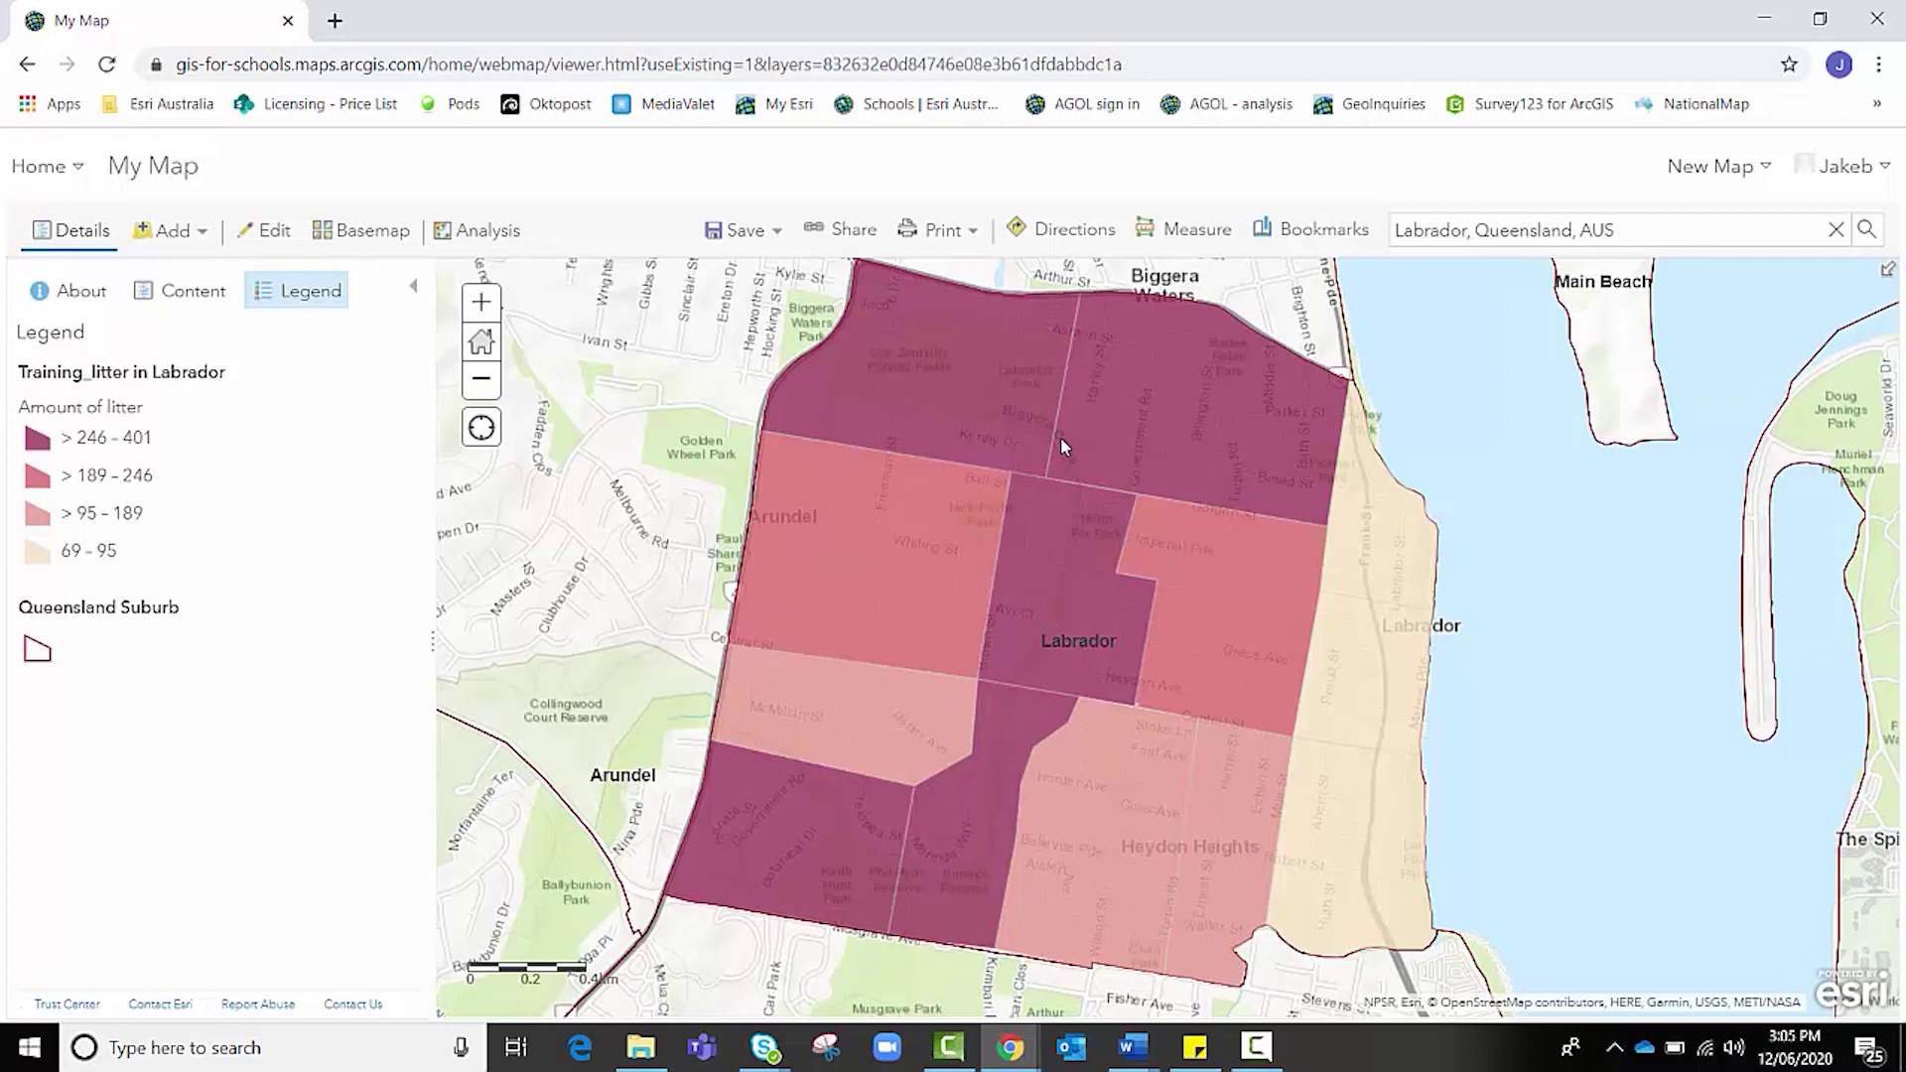
pyautogui.click(1394, 509)
pyautogui.click(1357, 697)
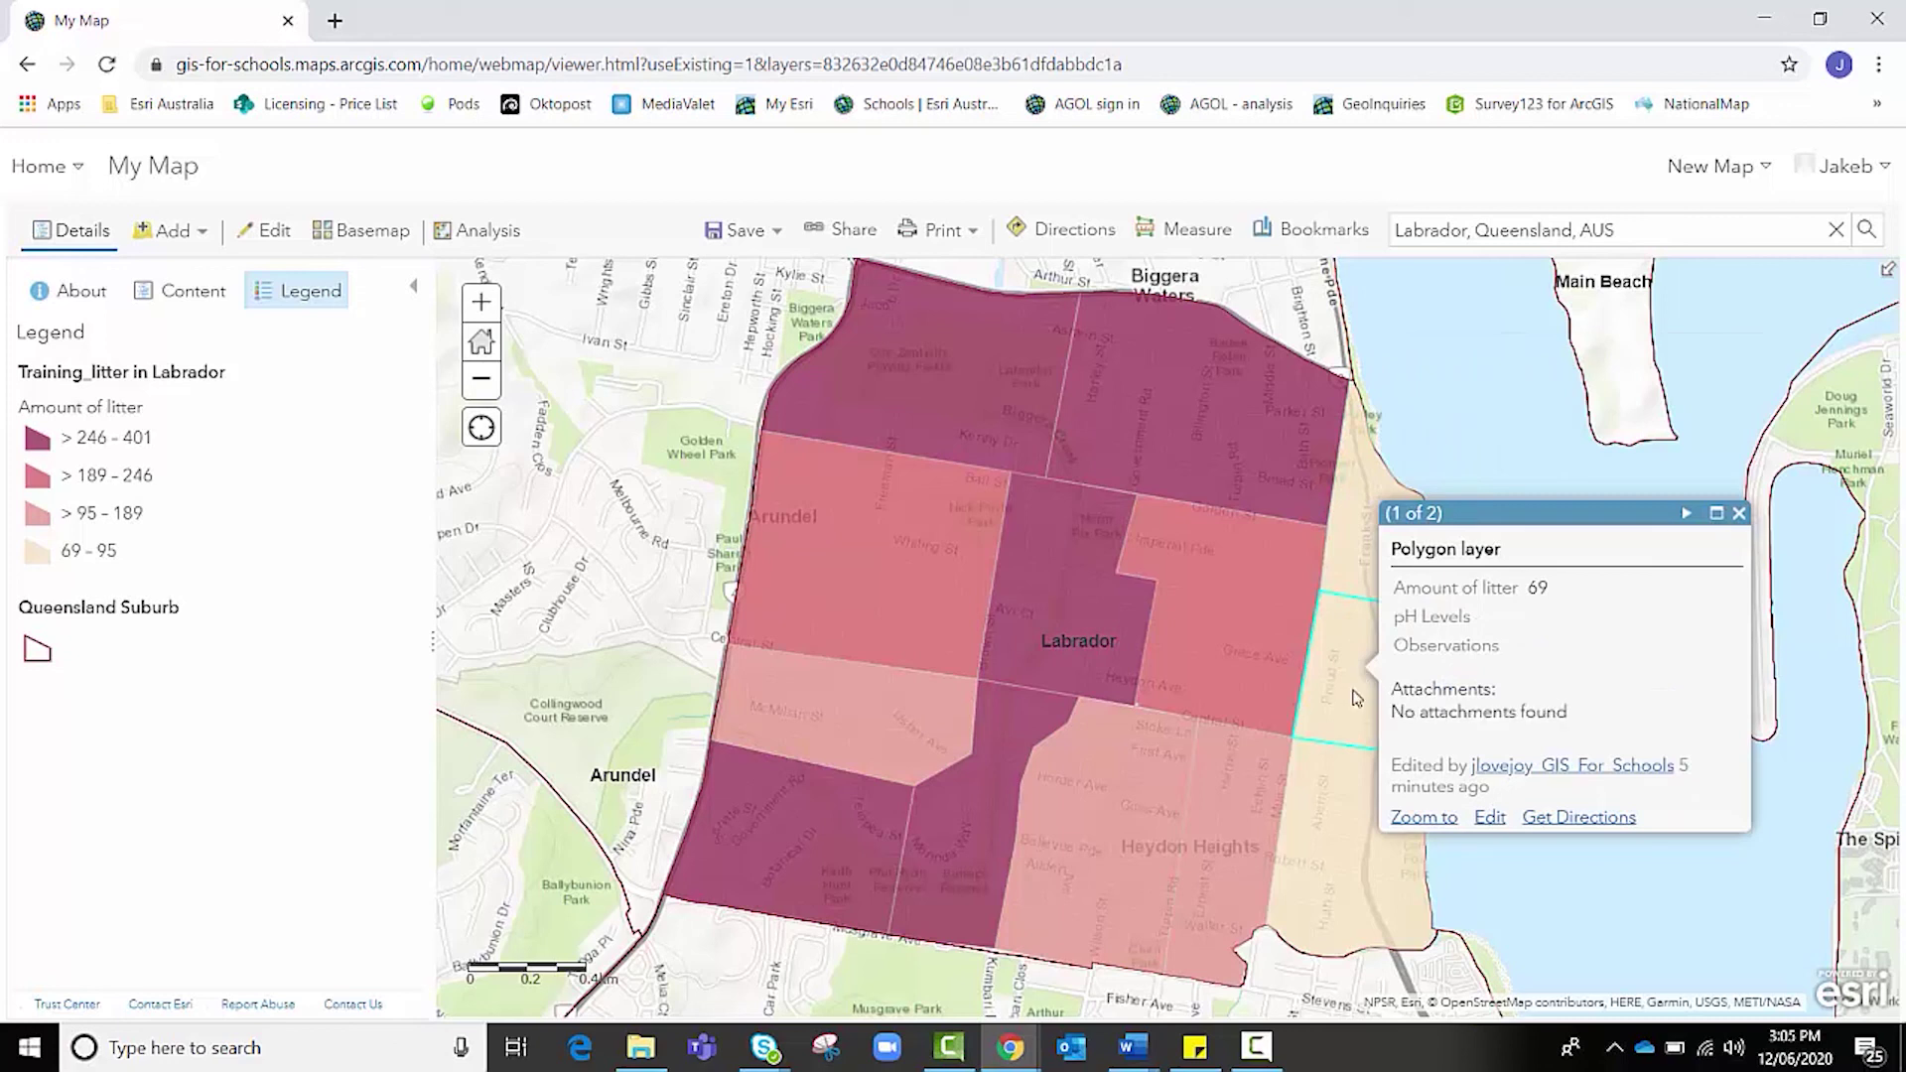
pyautogui.click(1320, 878)
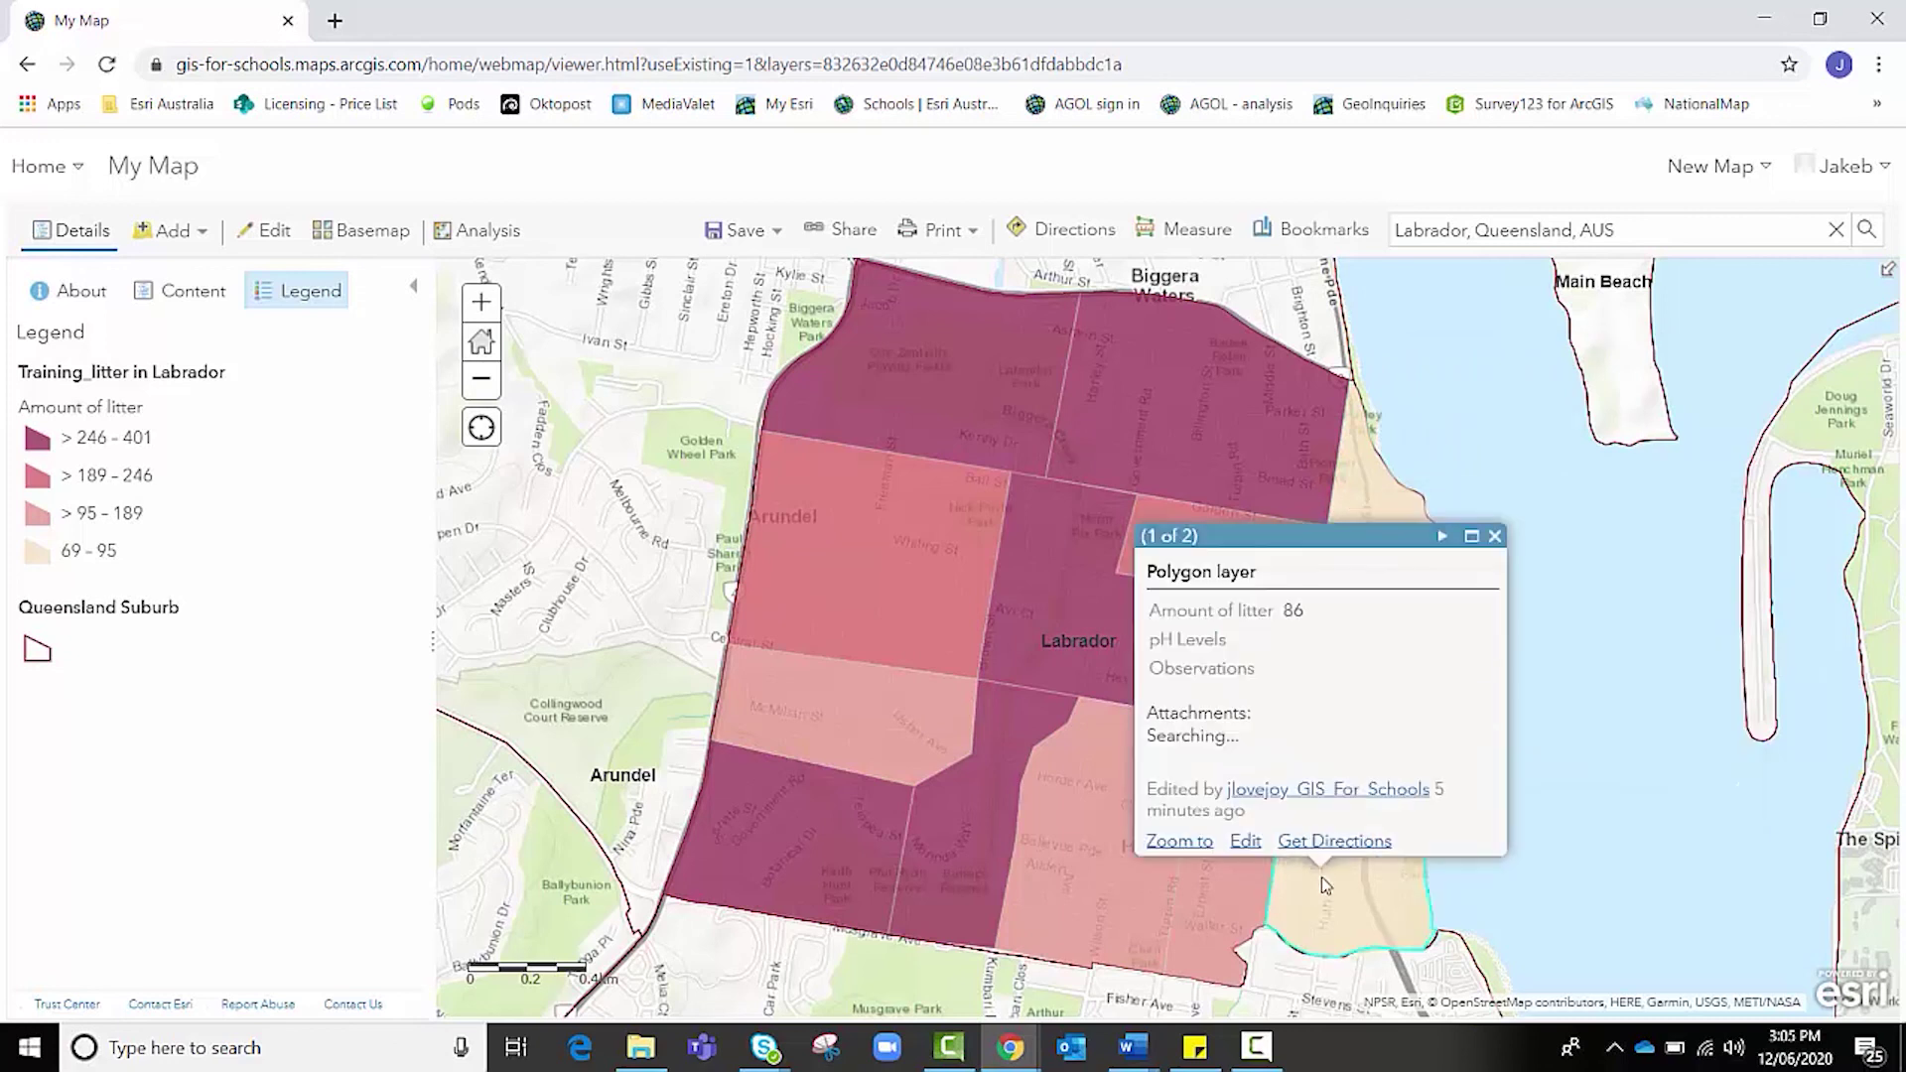
pyautogui.click(1494, 536)
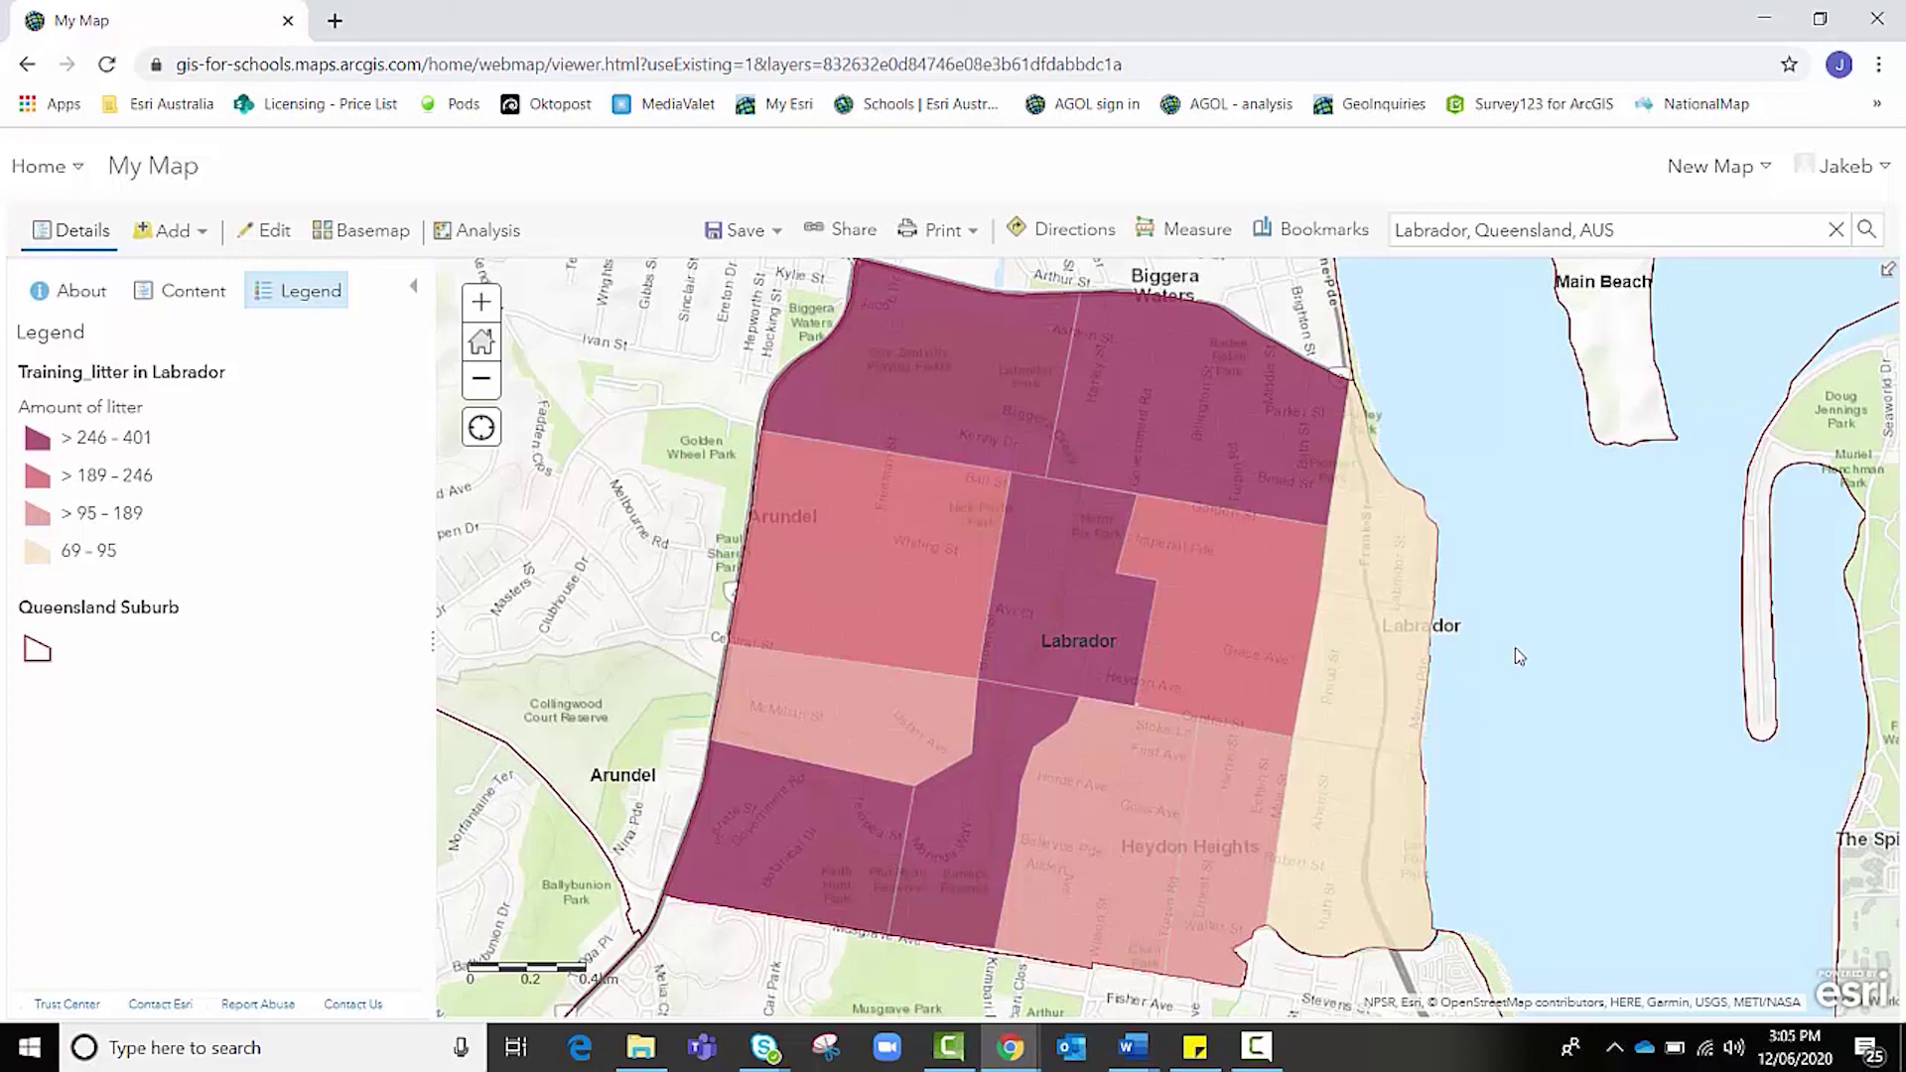
# Zoom out to the surrounding Gold Coast suburbs, then back in toward Labrador.
pyautogui.scroll(-2, 1373, 665)
pyautogui.scroll(-2, 1380, 665)
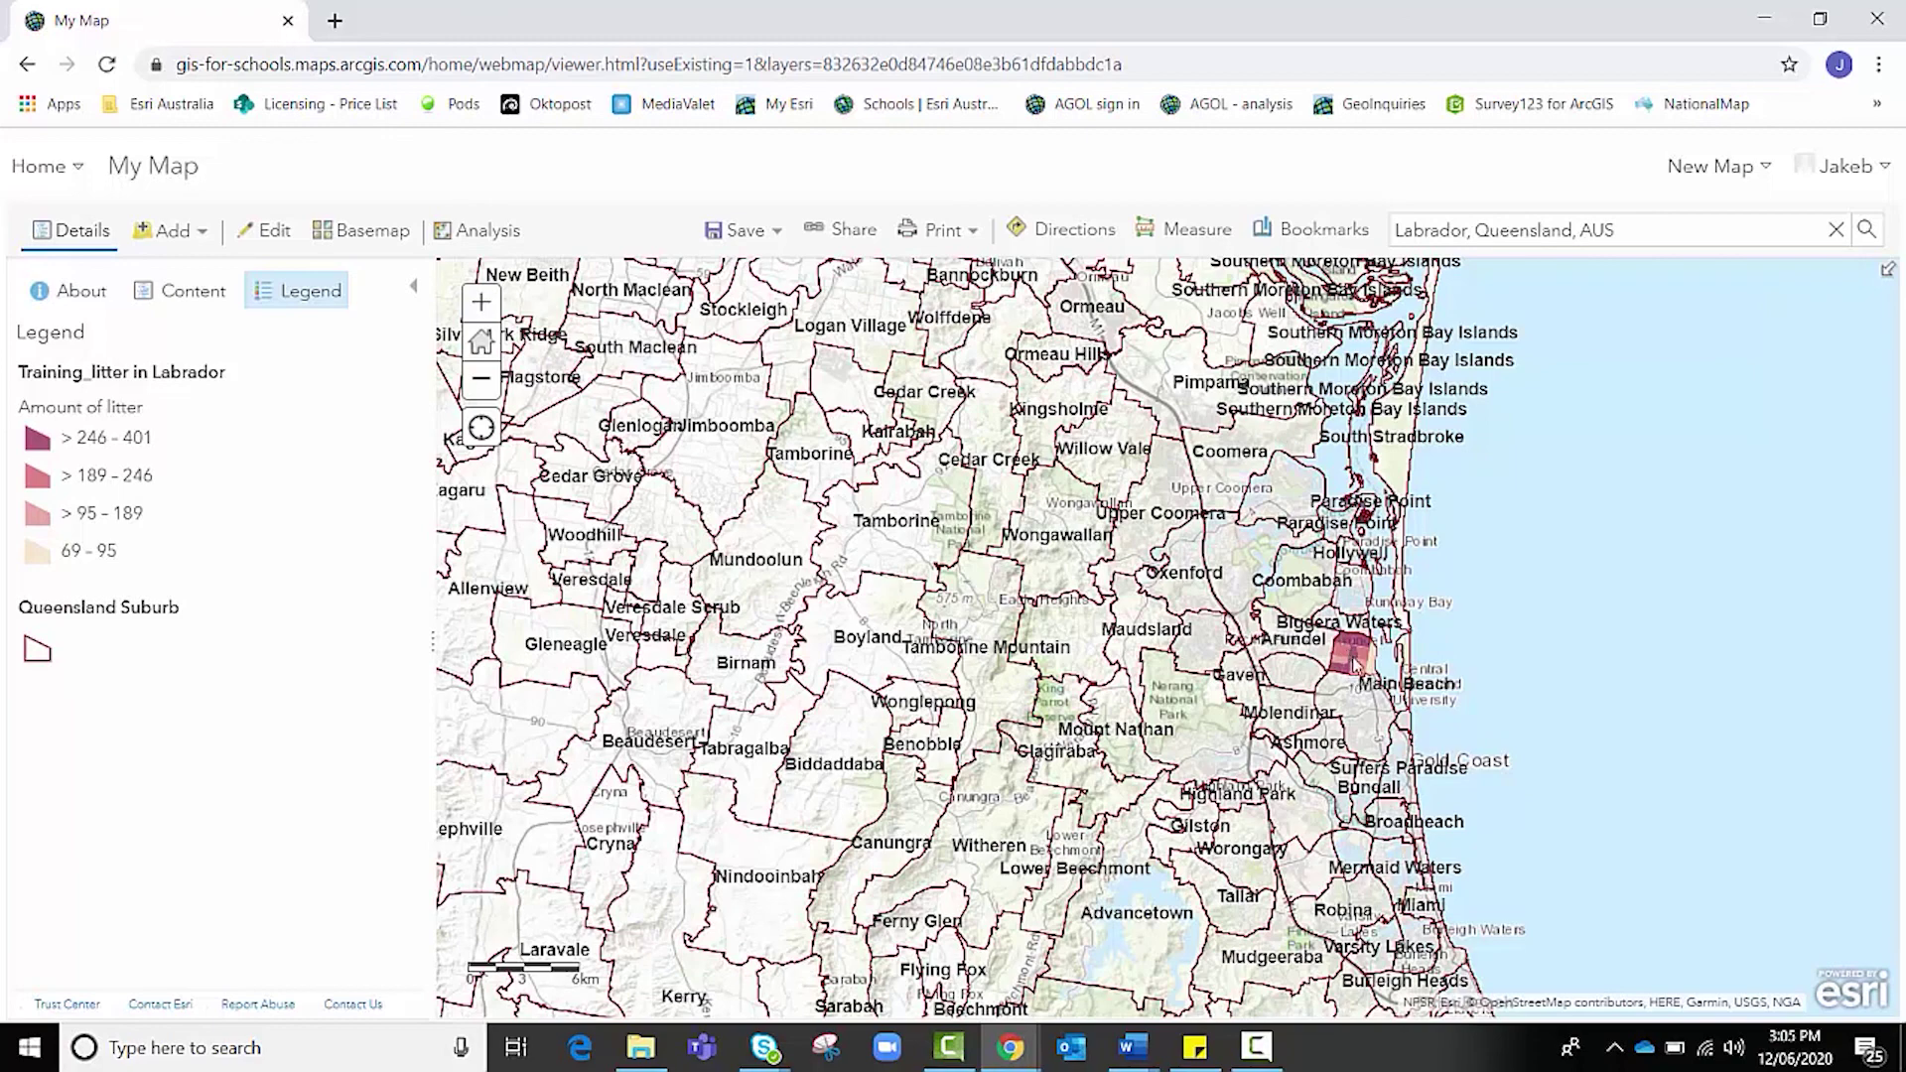
pyautogui.scroll(2, 1355, 676)
pyautogui.scroll(1, 1354, 683)
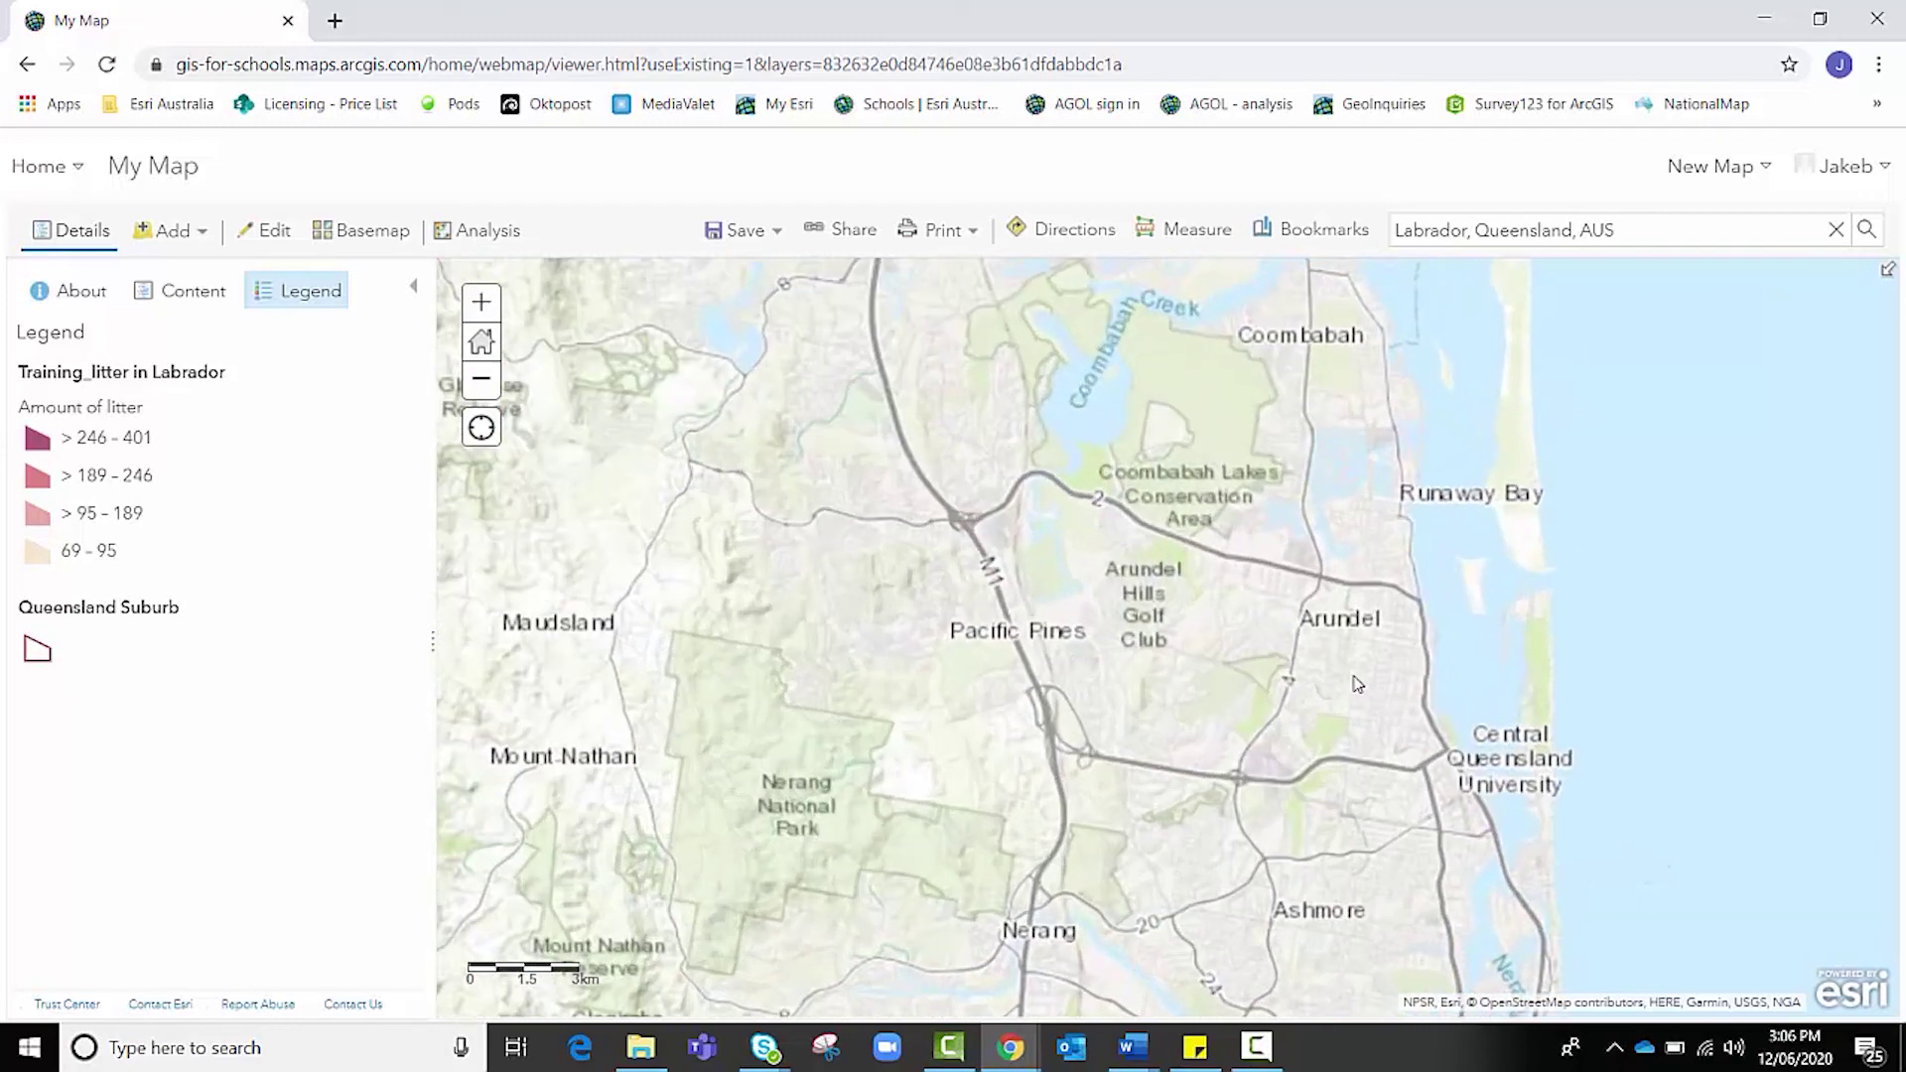